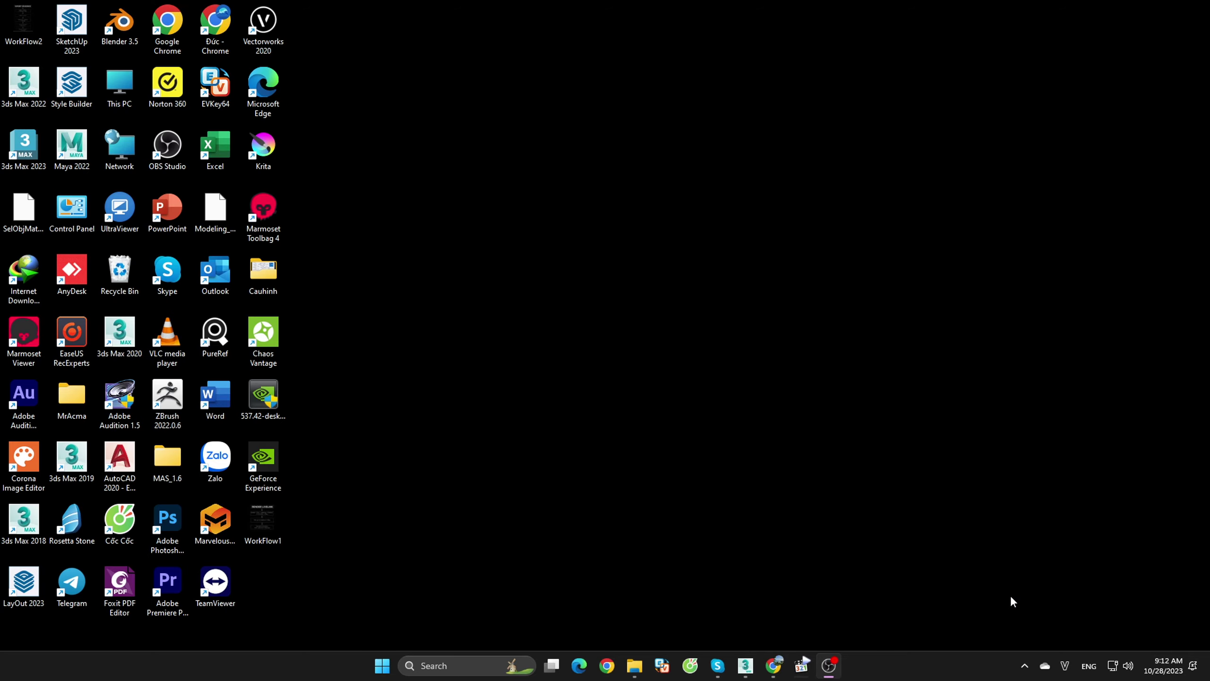
- Open House5FBuilding.max by dropping it onto the viewport
left_click(746, 668)
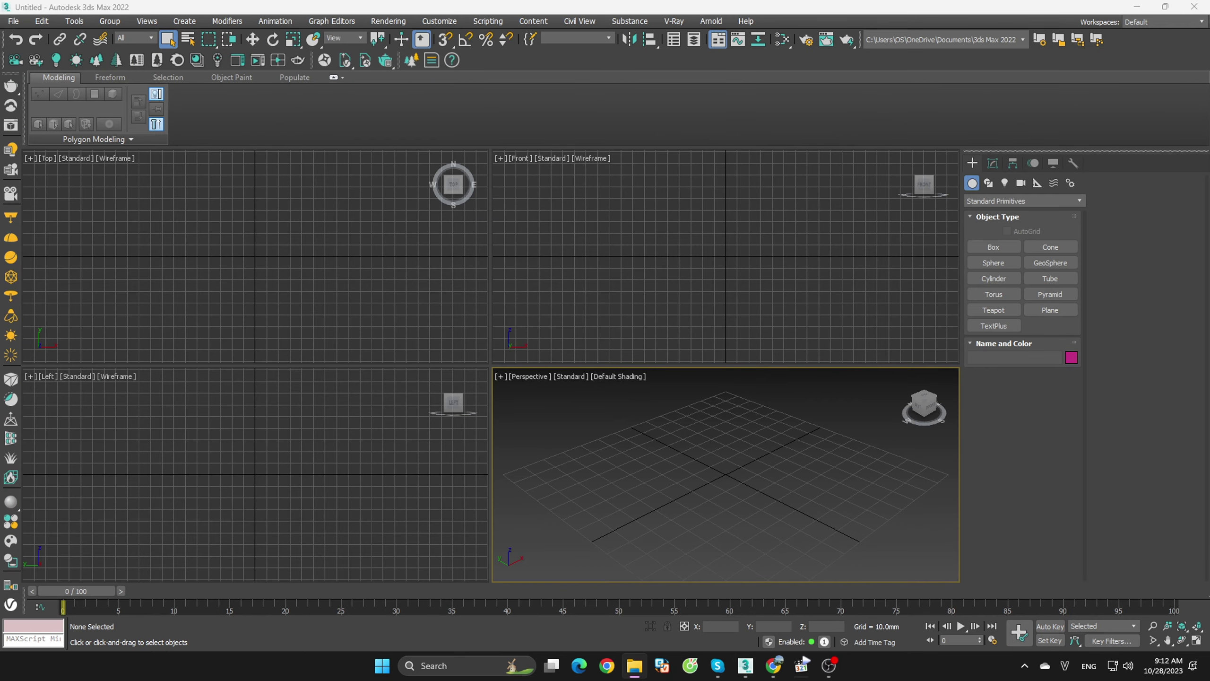
left_click_drag(746, 665, 617, 517)
left_click(647, 524)
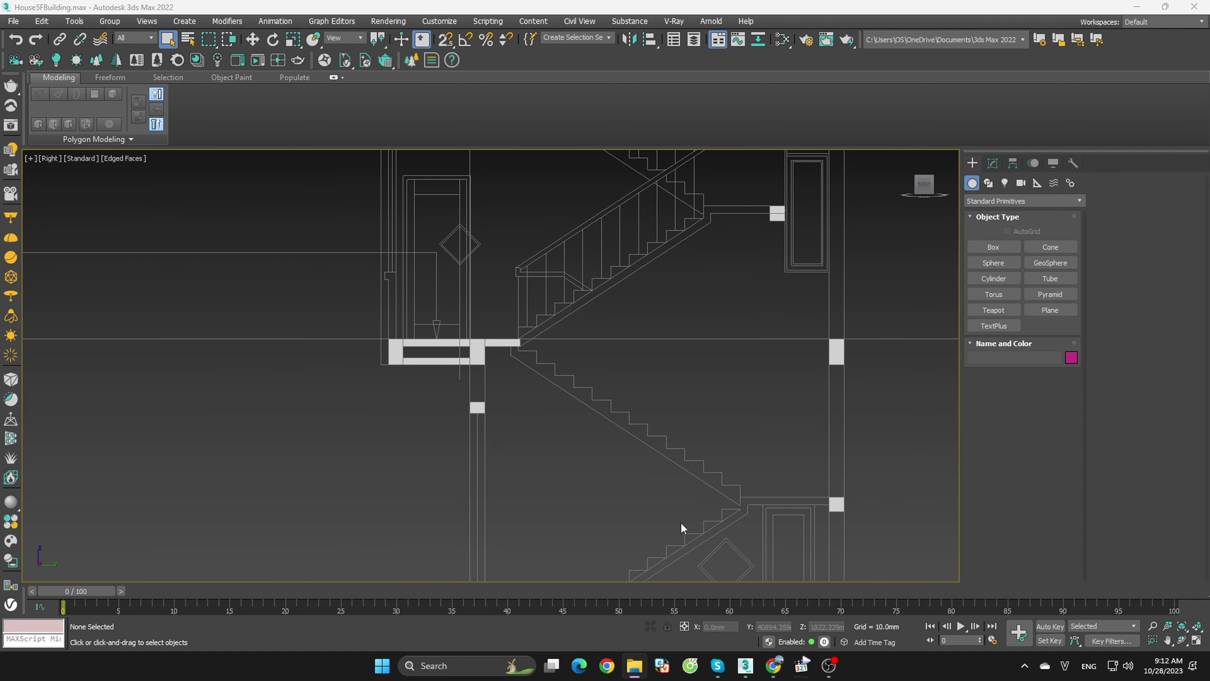
- Orbit and zoom around the five-storey house to an angled side view
scroll(559, 388, "down", 5)
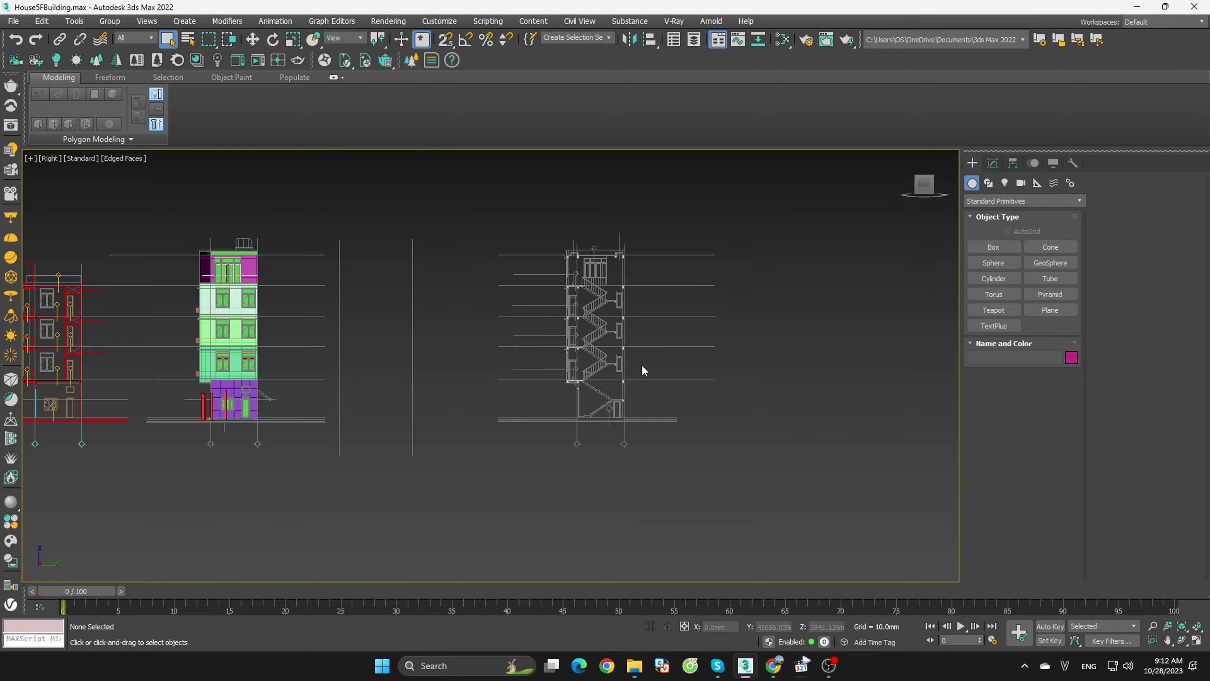
scroll(641, 364, "down", 3)
middle_click_drag(559, 367, 603, 483, "alt")
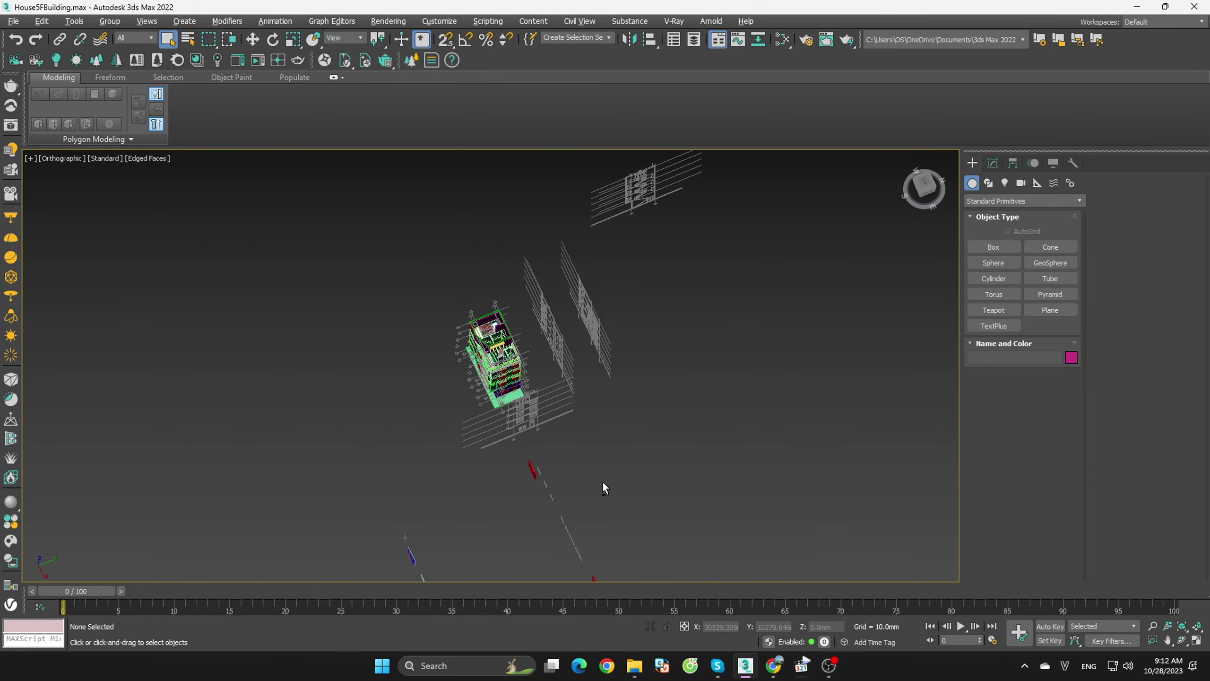
scroll(525, 325, "up", 3)
scroll(525, 325, "up", 5)
scroll(526, 325, "down", 5)
mouse_move(525, 325)
middle_mouse_down("alt")
mouse_move(686, 295)
mouse_move(733, 340)
middle_mouse_up("alt")
scroll(686, 295, "down", 2)
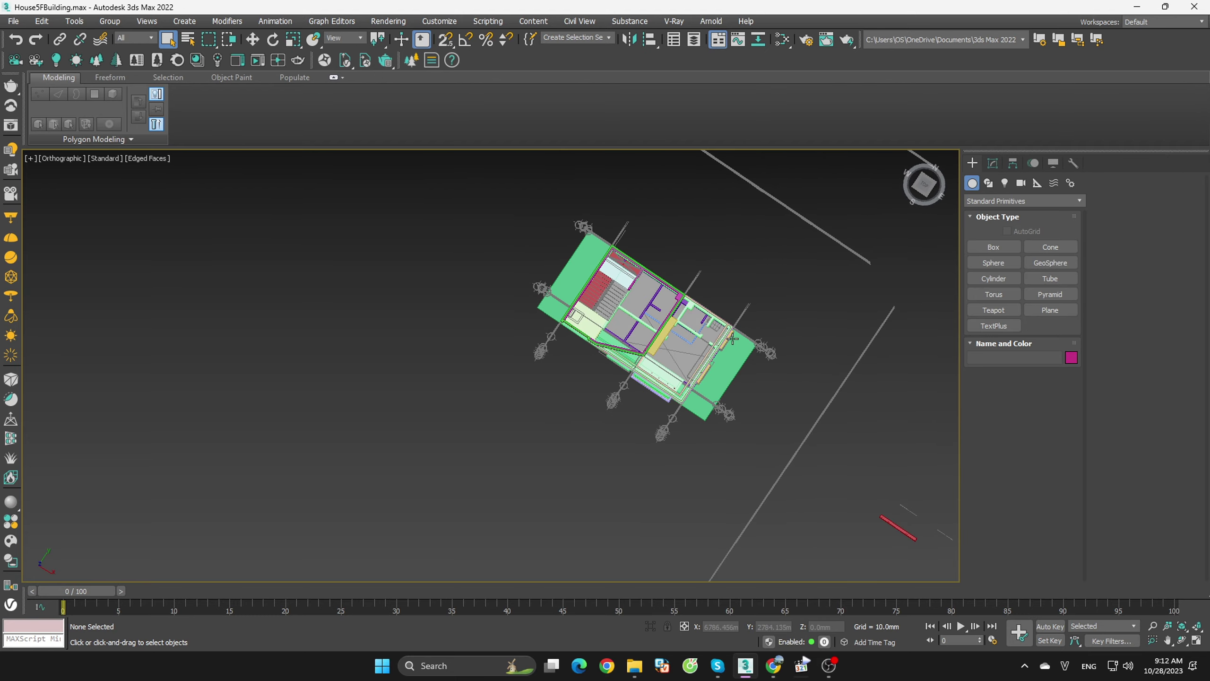
scroll(719, 319, "up", 3)
- Inspect the plan by selecting the Line073 outline and the stair pieces
left_click(484, 257)
scroll(482, 257, "up", 4)
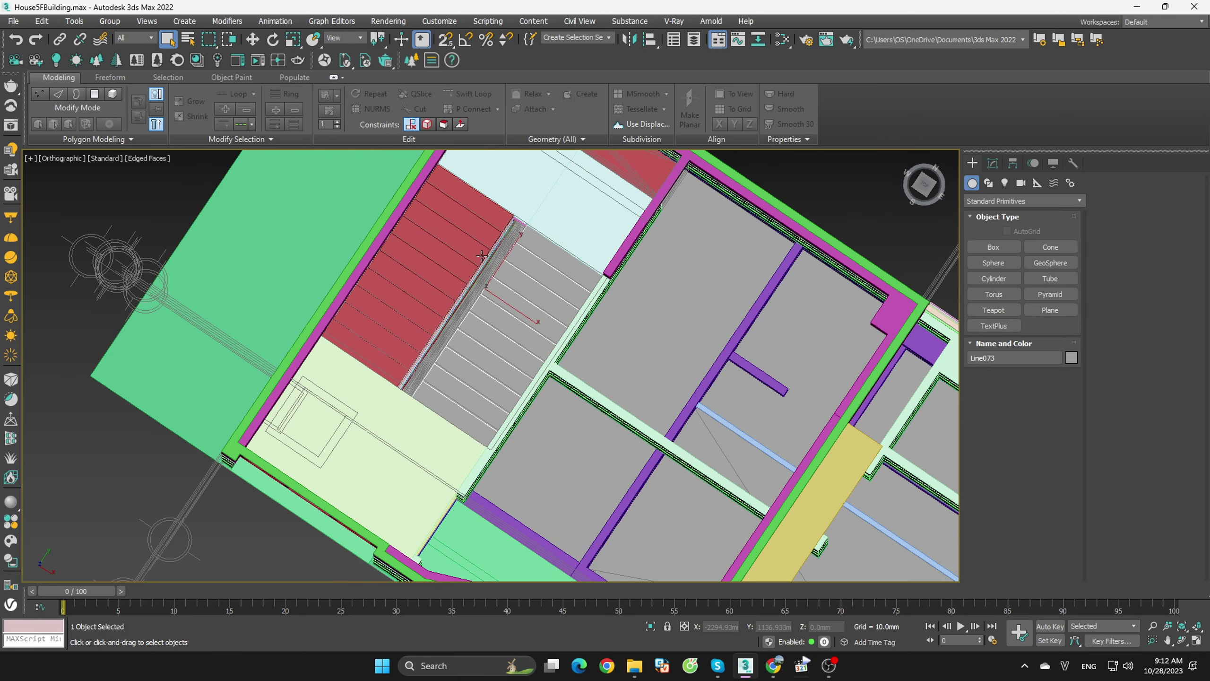
scroll(538, 304, "down", 4)
right_click(1076, 663)
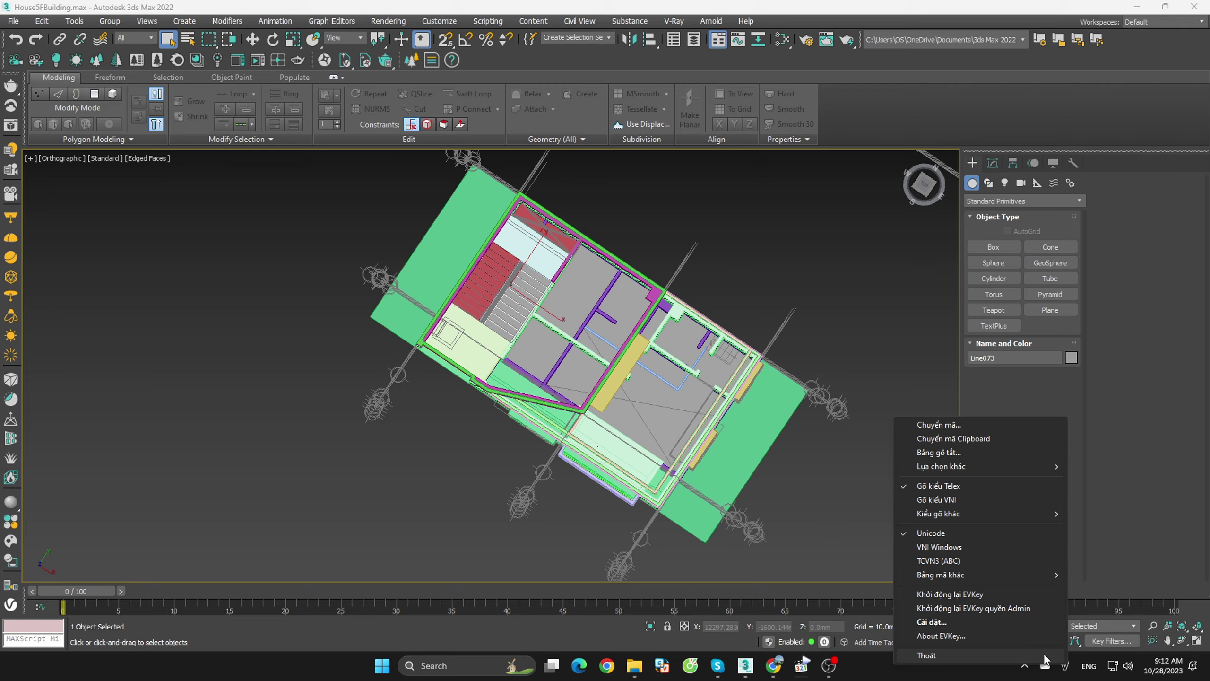
left_click(536, 229)
scroll(536, 229, "up", 2)
key("w")
left_click(543, 332)
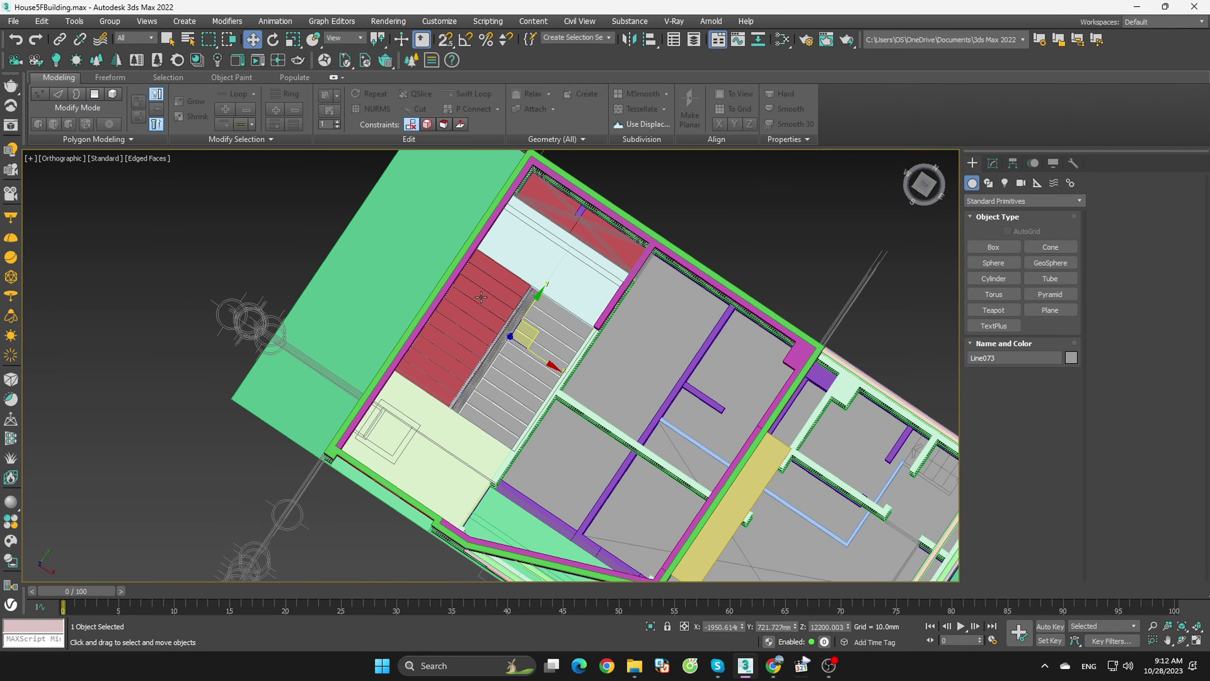
scroll(560, 330, "up", 2)
middle_click_drag(560, 330, 745, 317, "alt")
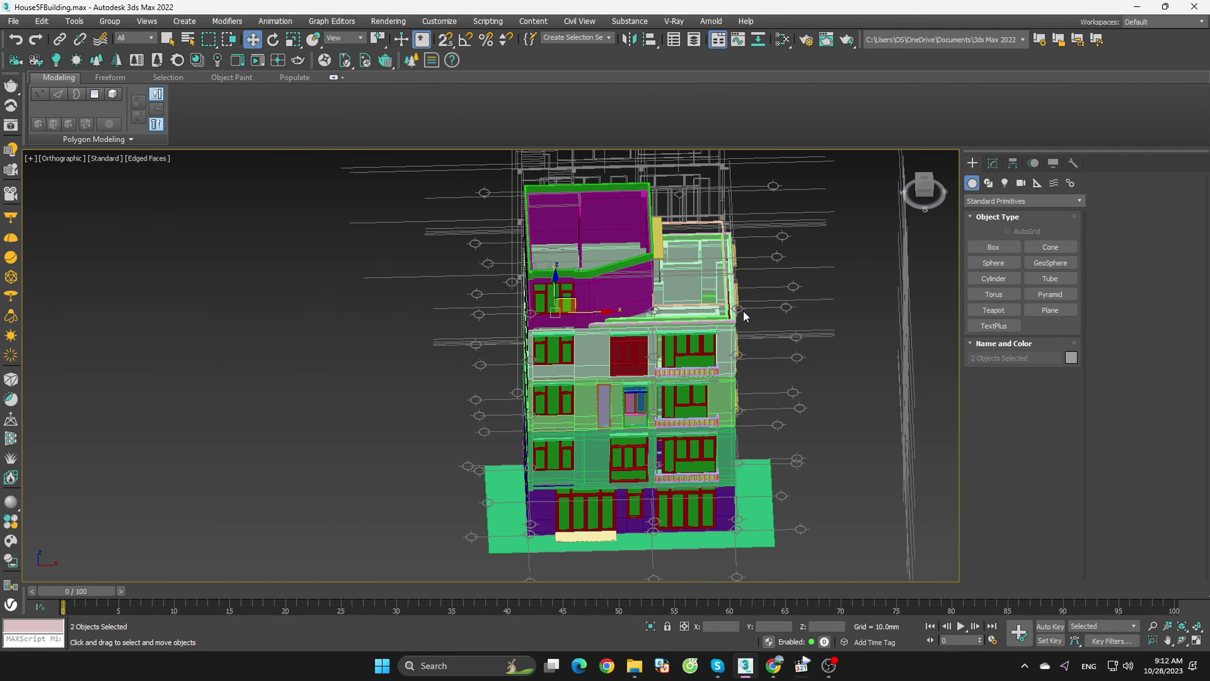
- Show the Front elevation in wireframe and window-select the whole building's geometry
left_click(927, 193)
left_click(793, 311)
scroll(780, 401, "down", 2)
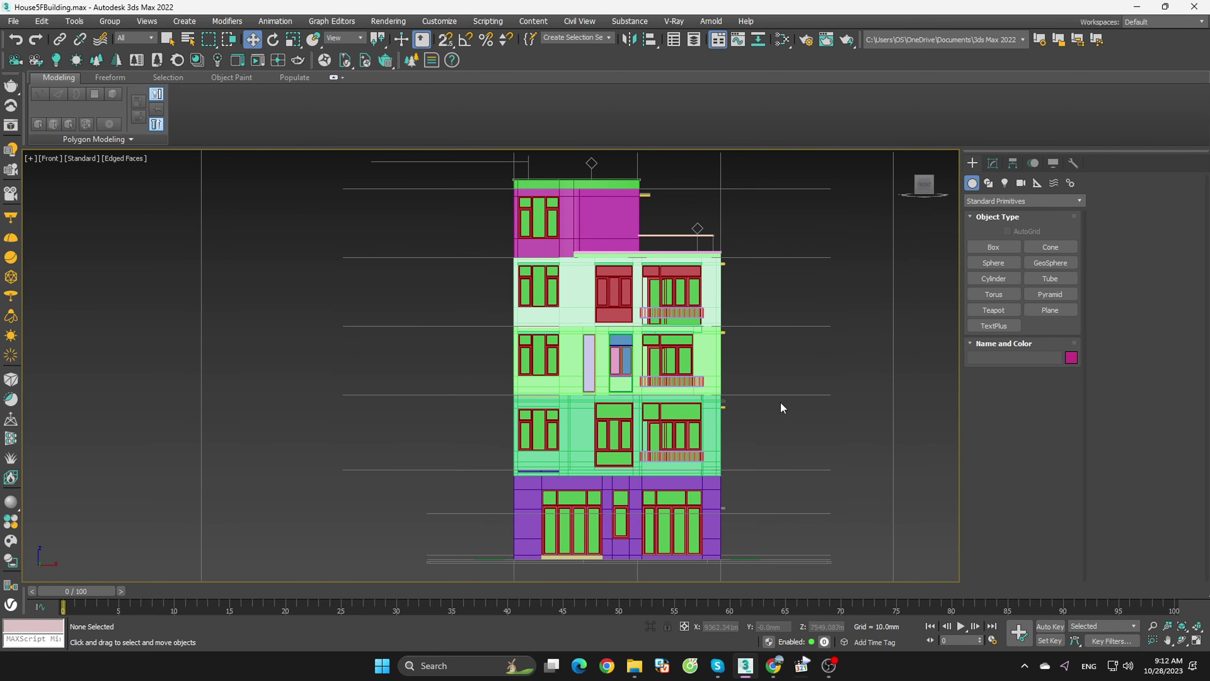
scroll(785, 385, "down", 1)
key("F3")
middle_click_drag(802, 367, 811, 334)
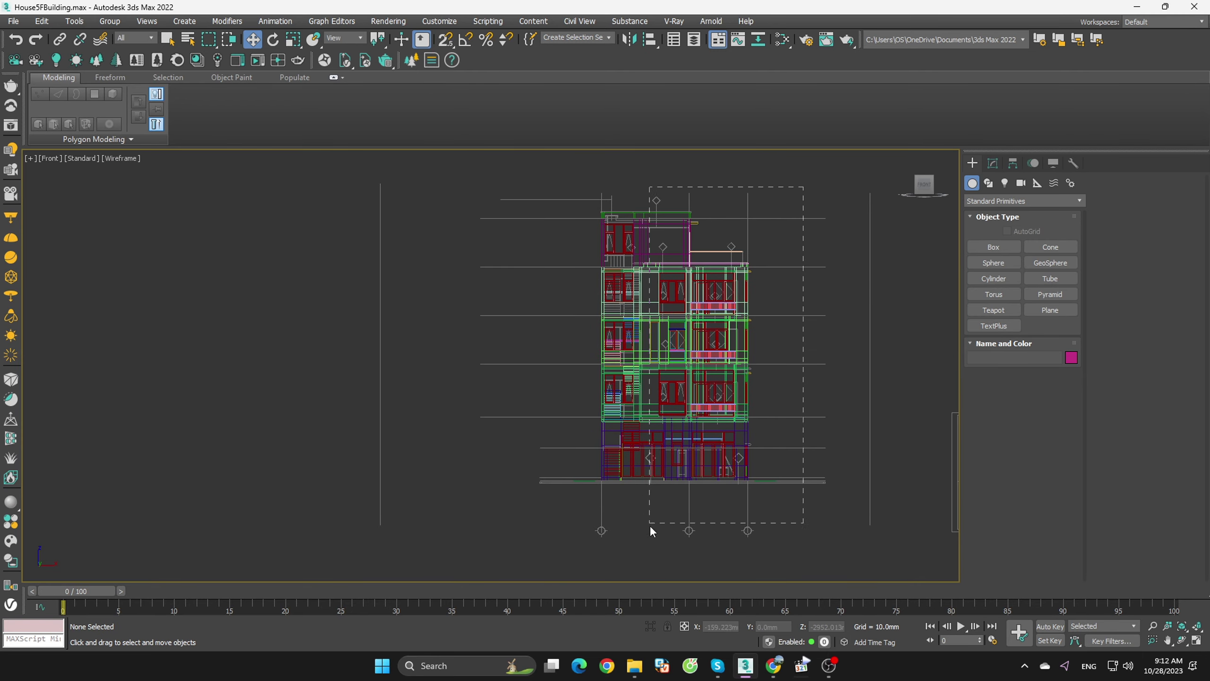
left_click_drag(652, 527, 729, 346)
- Hide the selected building geometry and view the remaining objects shaded
right_click(680, 323)
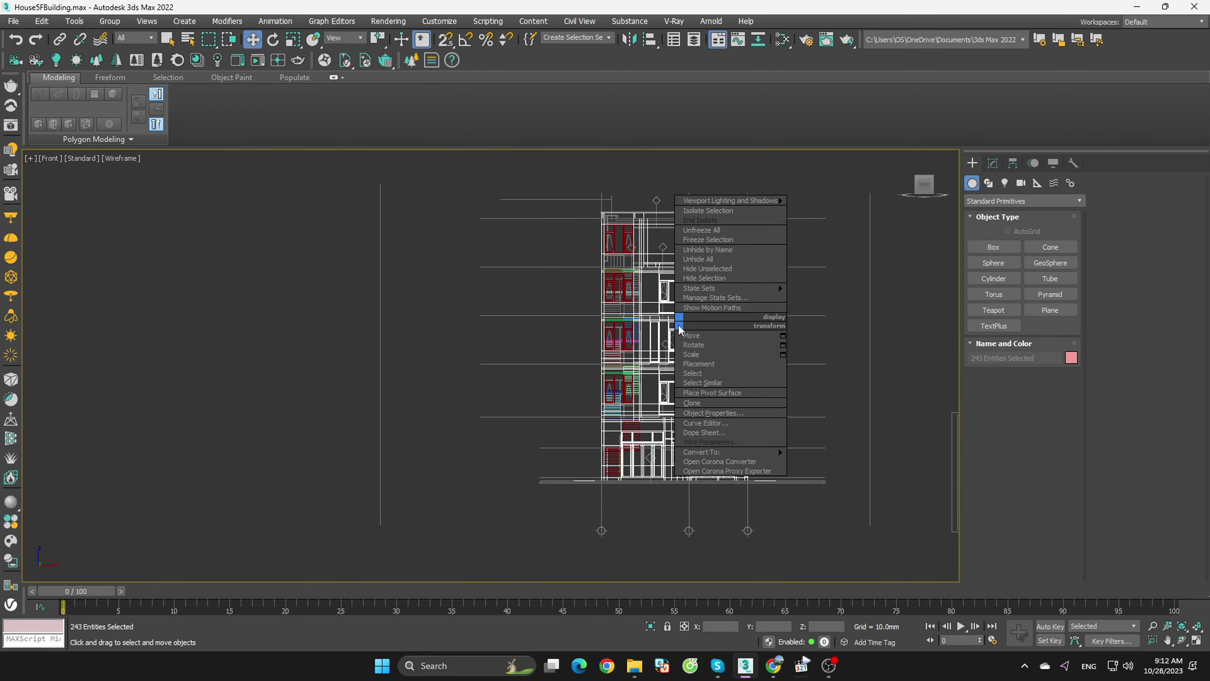
left_click(731, 278)
mouse_move(715, 300)
middle_mouse_down("alt")
mouse_move(685, 375)
mouse_move(678, 434)
mouse_move(816, 429)
mouse_move(975, 227)
middle_mouse_up("alt")
key("F3")
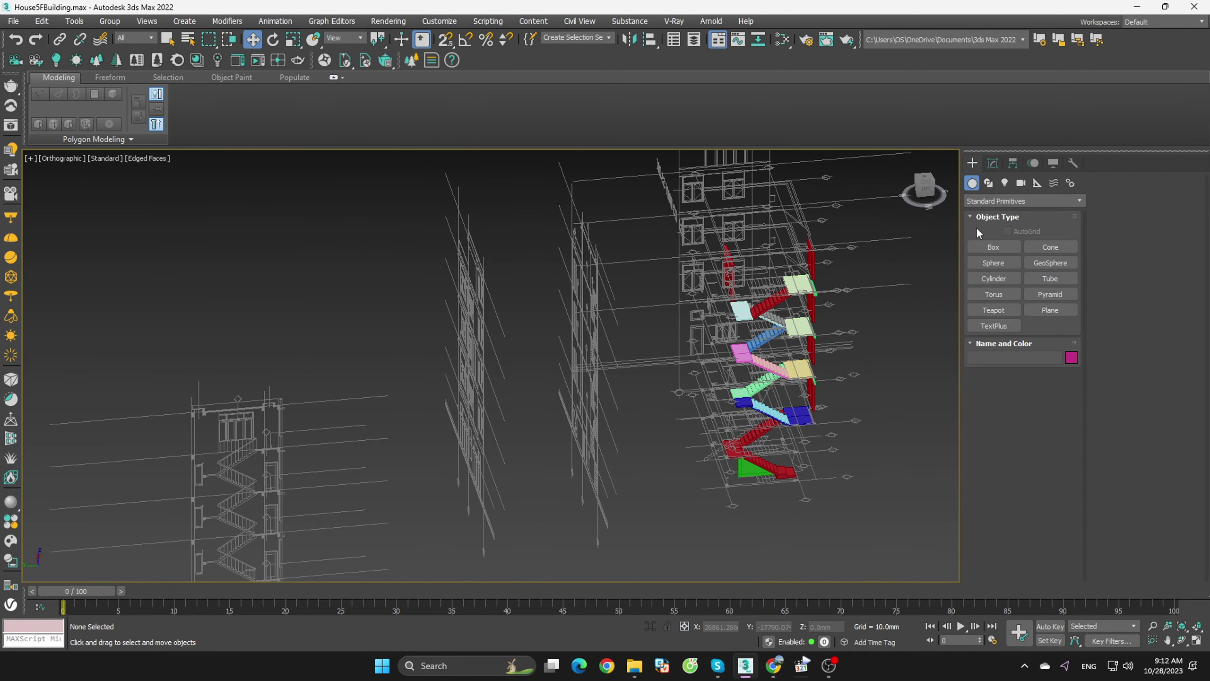
- In the Left view, select the ground-floor stair pieces
left_click(921, 192)
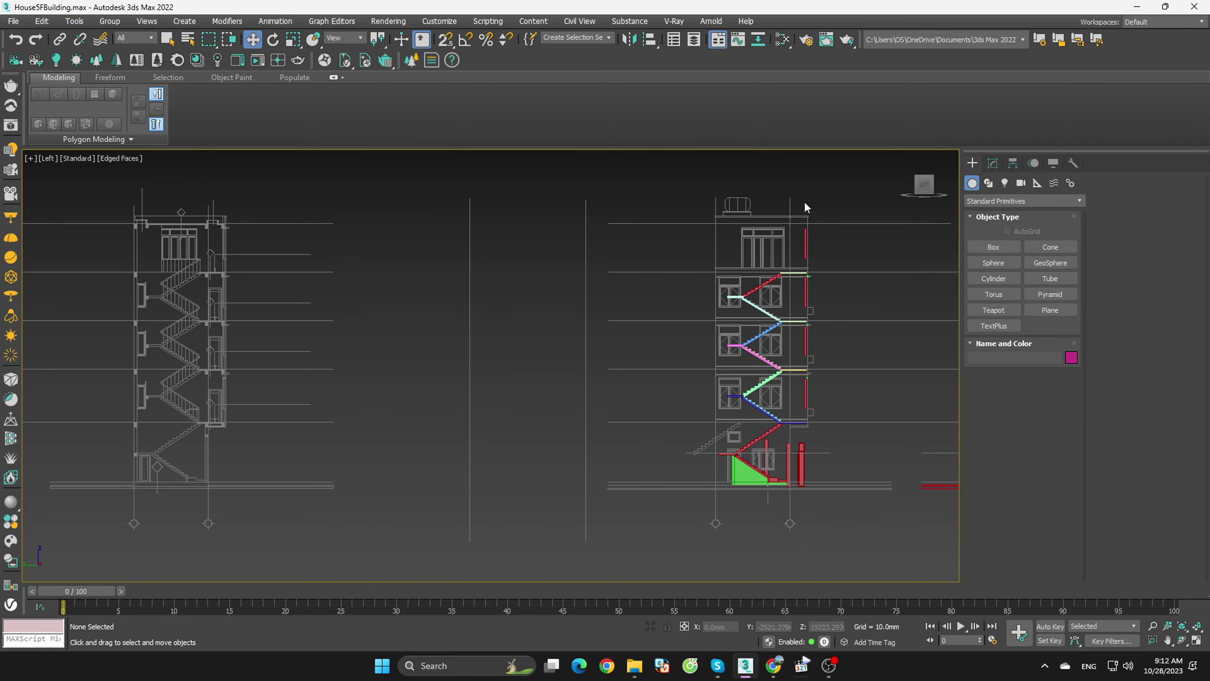
scroll(820, 239, "up", 2)
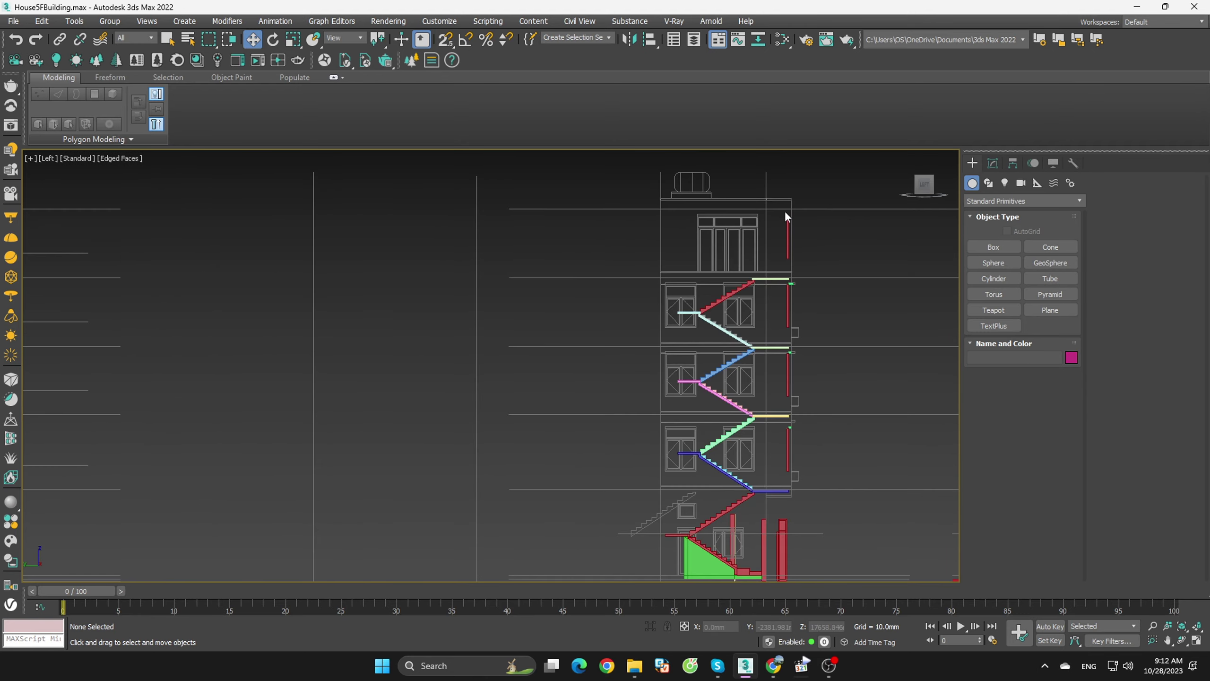
left_click_drag(861, 457, 868, 486)
scroll(805, 418, "up", 2)
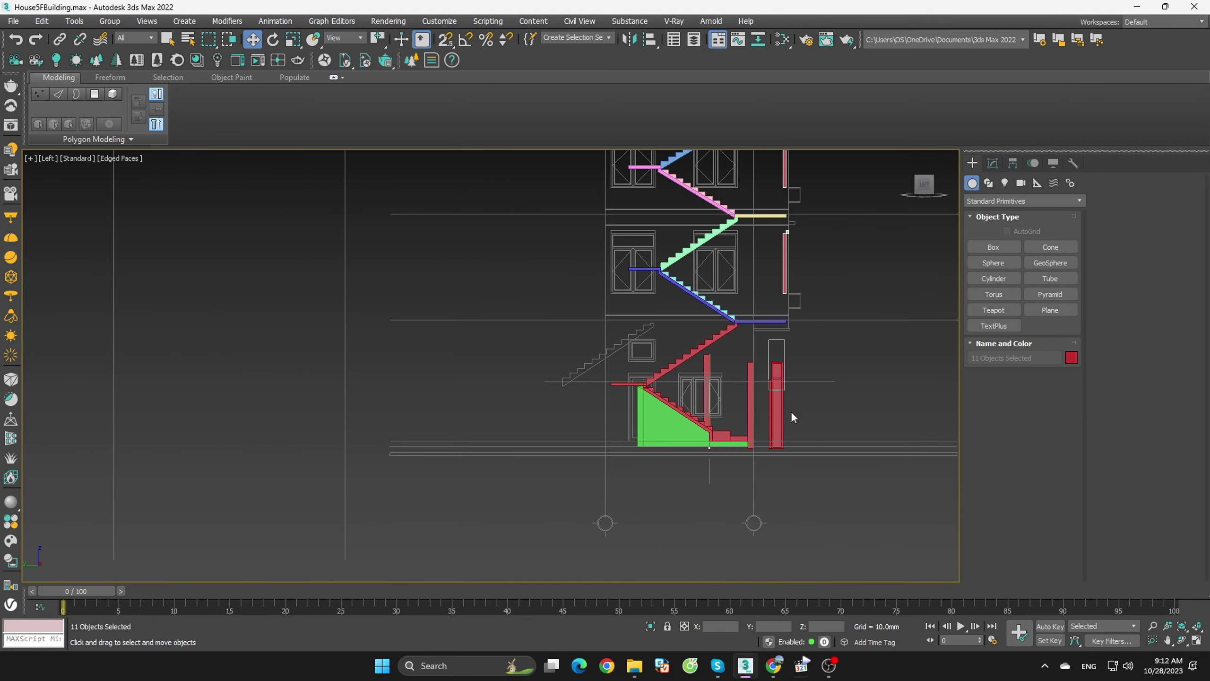
mouse_move(811, 486)
middle_mouse_down("alt")
mouse_move(738, 478)
mouse_move(753, 482)
mouse_move(735, 496)
mouse_move(723, 495)
mouse_move(739, 473)
mouse_move(704, 483)
mouse_move(651, 531)
mouse_move(763, 496)
middle_mouse_up("alt")
- Select the scattered window models and hide them
left_click(850, 472)
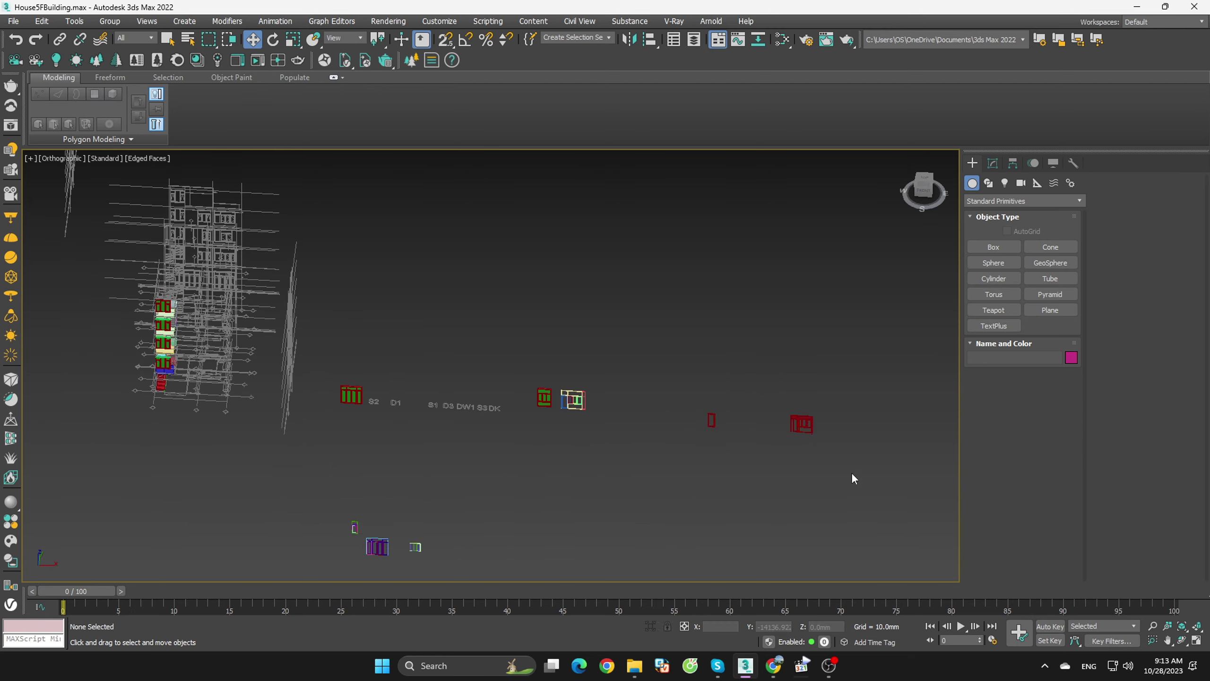
left_click_drag(448, 550, 446, 550)
right_click(558, 403)
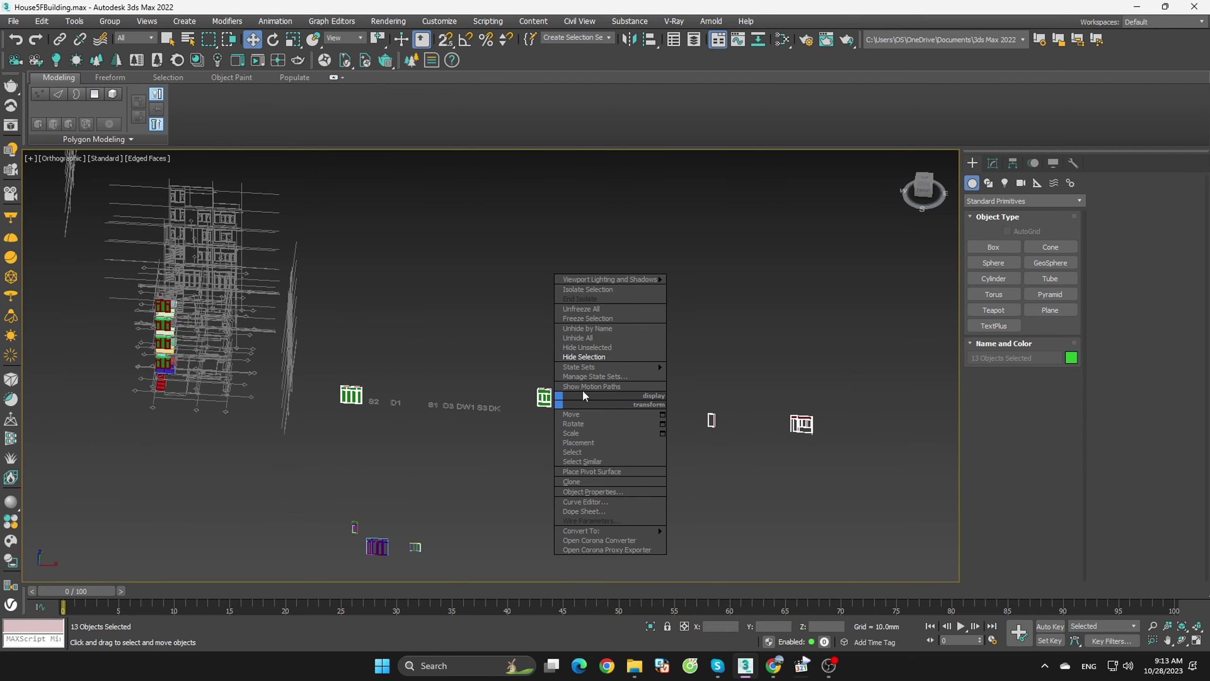
left_click(592, 354)
mouse_move(441, 453)
middle_mouse_down()
mouse_move(669, 392)
mouse_move(687, 338)
middle_mouse_up()
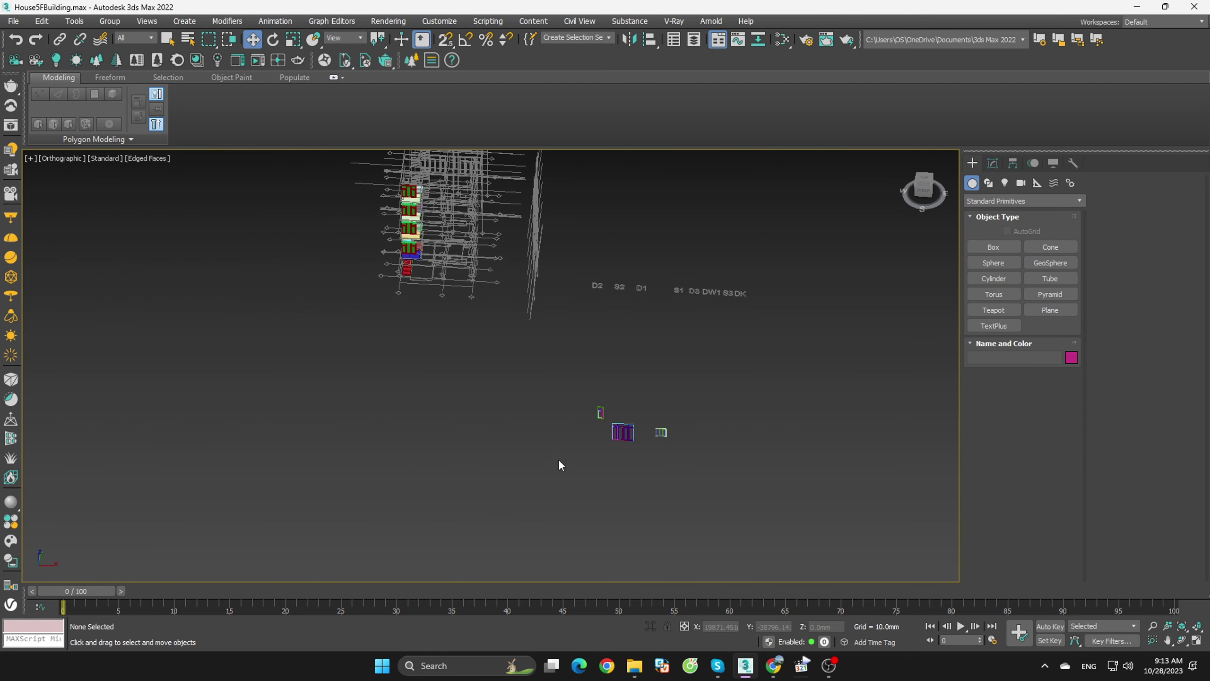
scroll(489, 325, "up", 3)
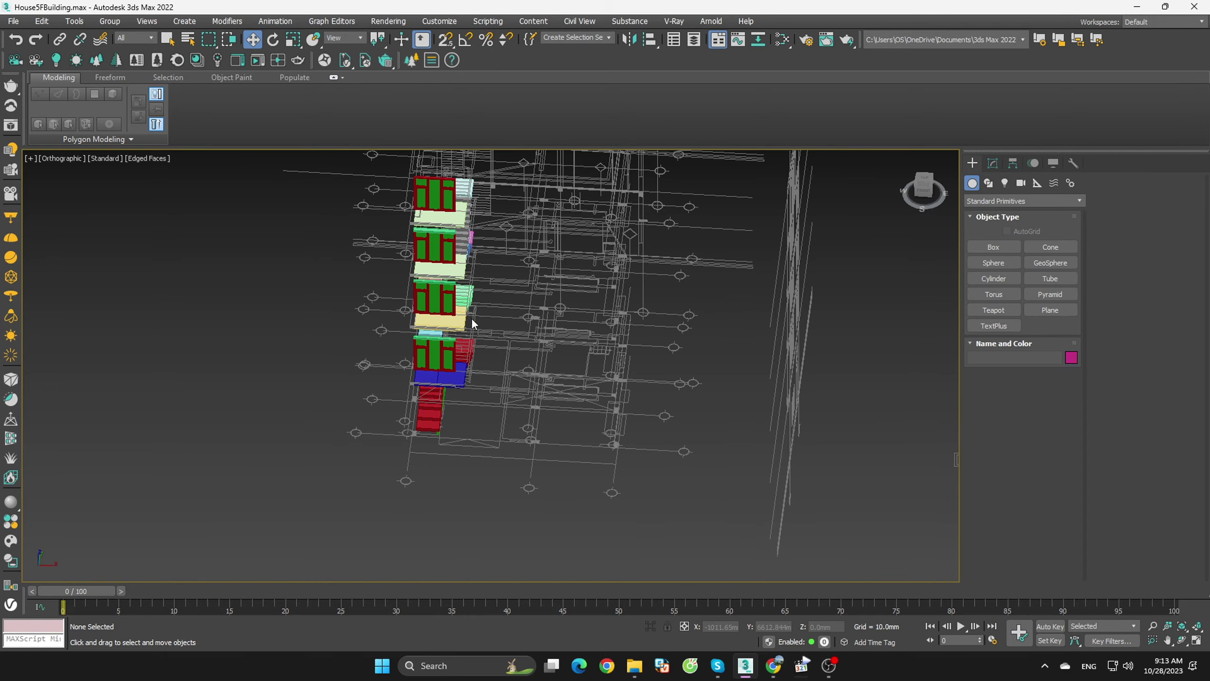
- From the Left view, window-select the red elevation lines and hide them
left_click(467, 319)
scroll(551, 277, "up", 2)
middle_click_drag(551, 278, 671, 259, "alt")
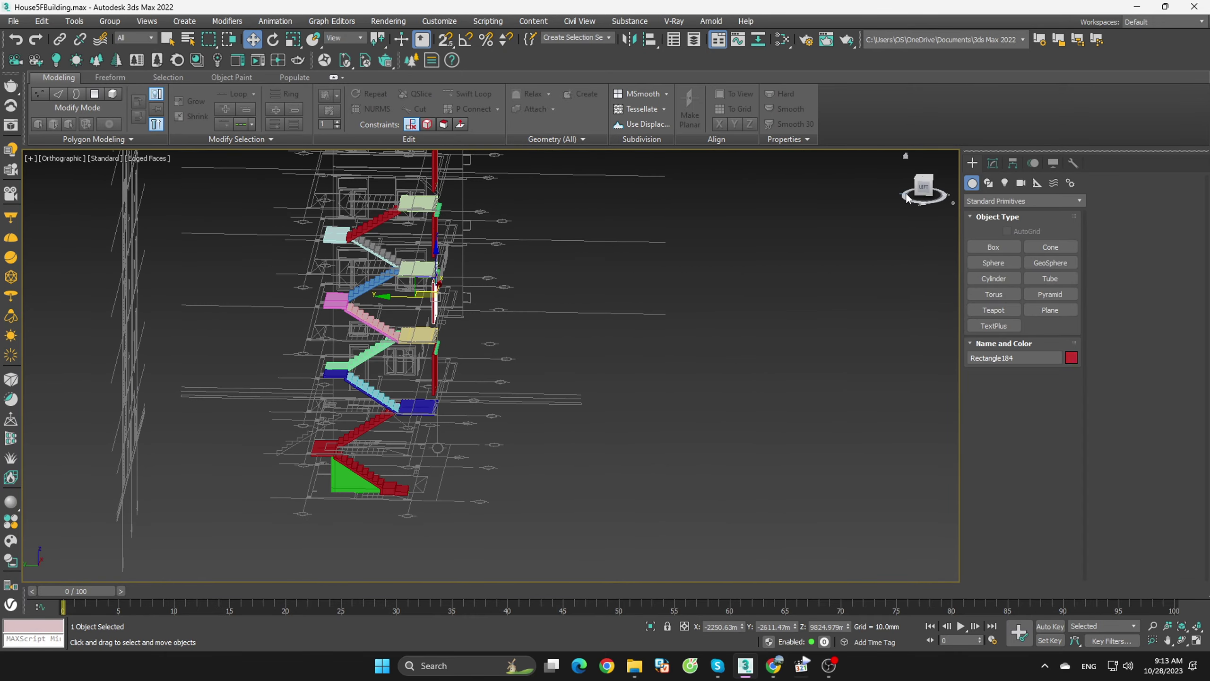
left_click(924, 187)
left_click(642, 291)
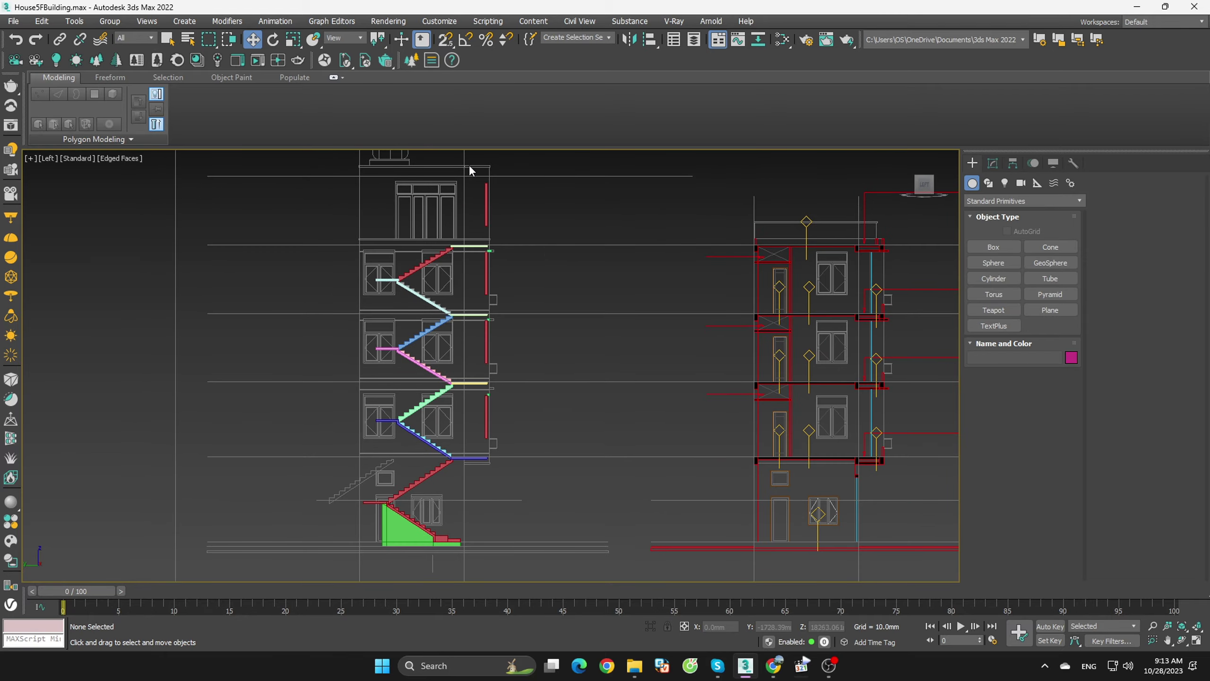
left_click_drag(474, 153, 591, 487)
right_click(481, 348)
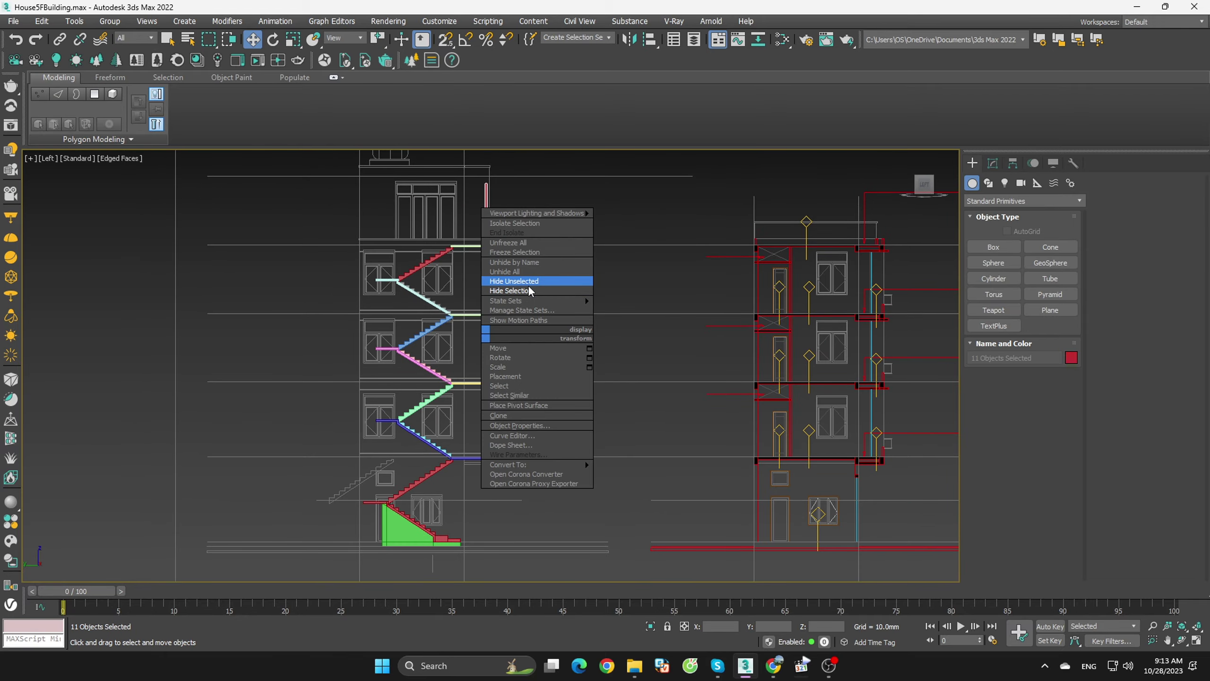
left_click(527, 286)
mouse_move(560, 465)
middle_mouse_down("alt")
mouse_move(621, 545)
mouse_move(634, 513)
mouse_move(603, 369)
middle_mouse_up("alt")
scroll(620, 374, "down", 3)
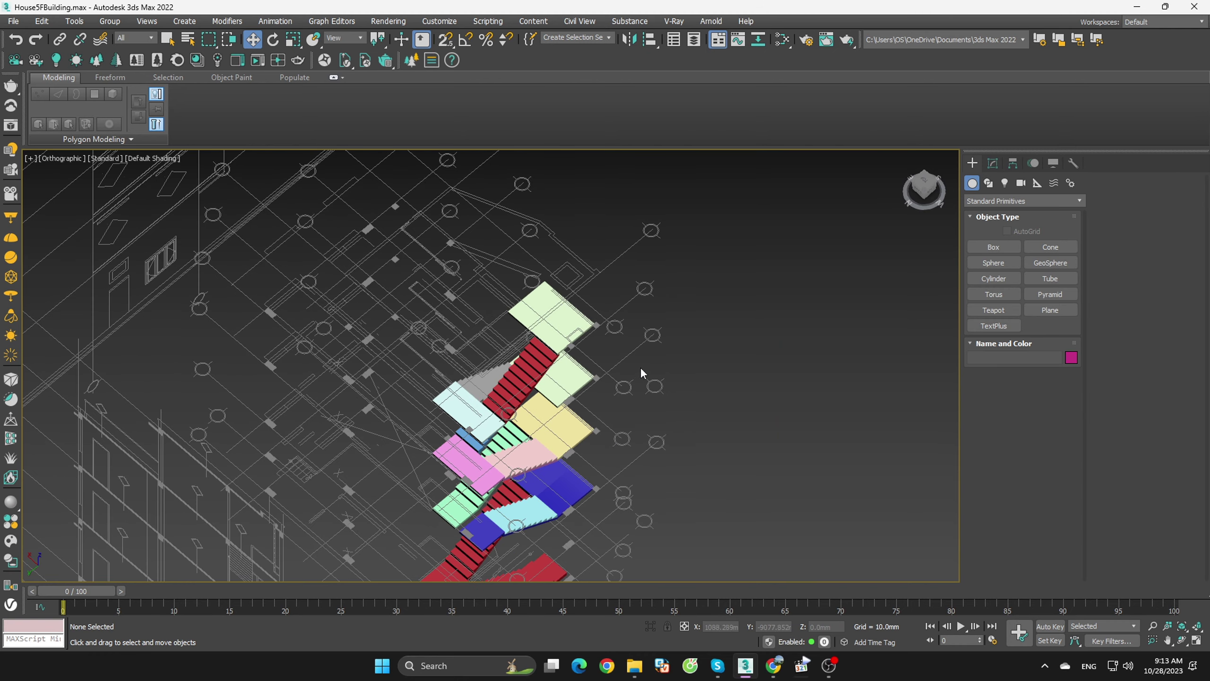
scroll(640, 367, "down", 2)
left_click_drag(703, 287, 496, 510)
middle_click_drag(576, 503, 640, 486, "alt")
scroll(553, 319, "up", 3)
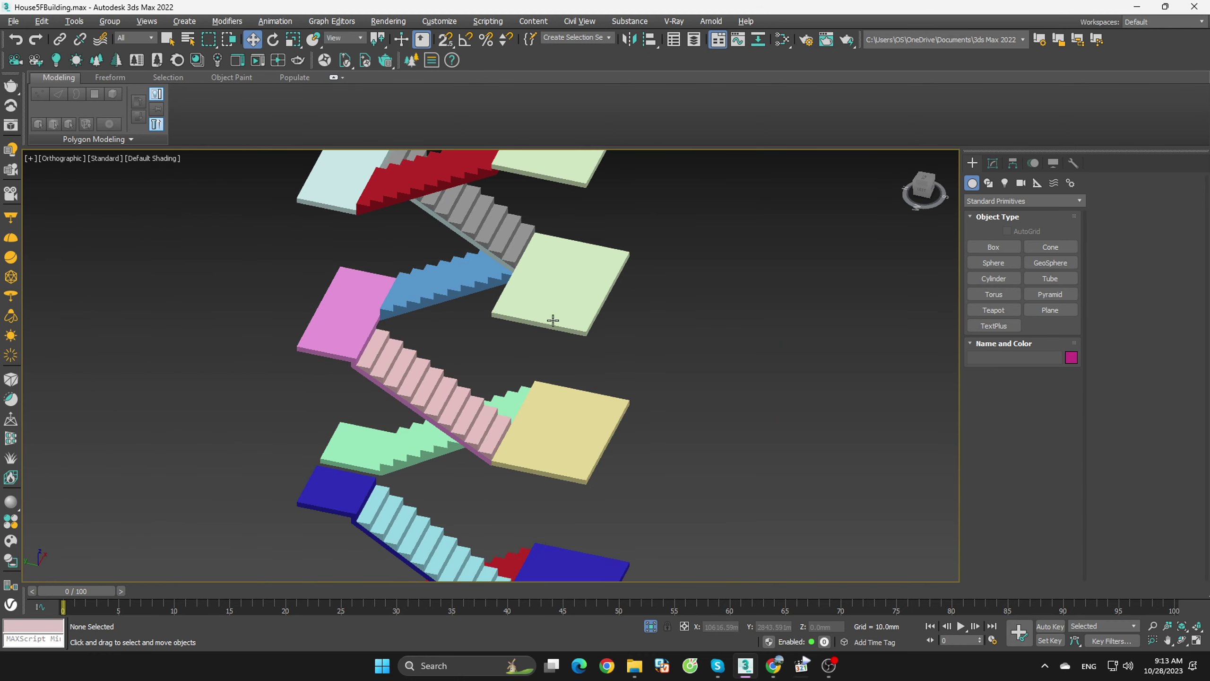
key("F4")
left_click(583, 290)
mouse_move(584, 290)
middle_mouse_down("alt")
mouse_move(611, 311)
mouse_move(683, 319)
mouse_move(822, 308)
middle_mouse_up("alt")
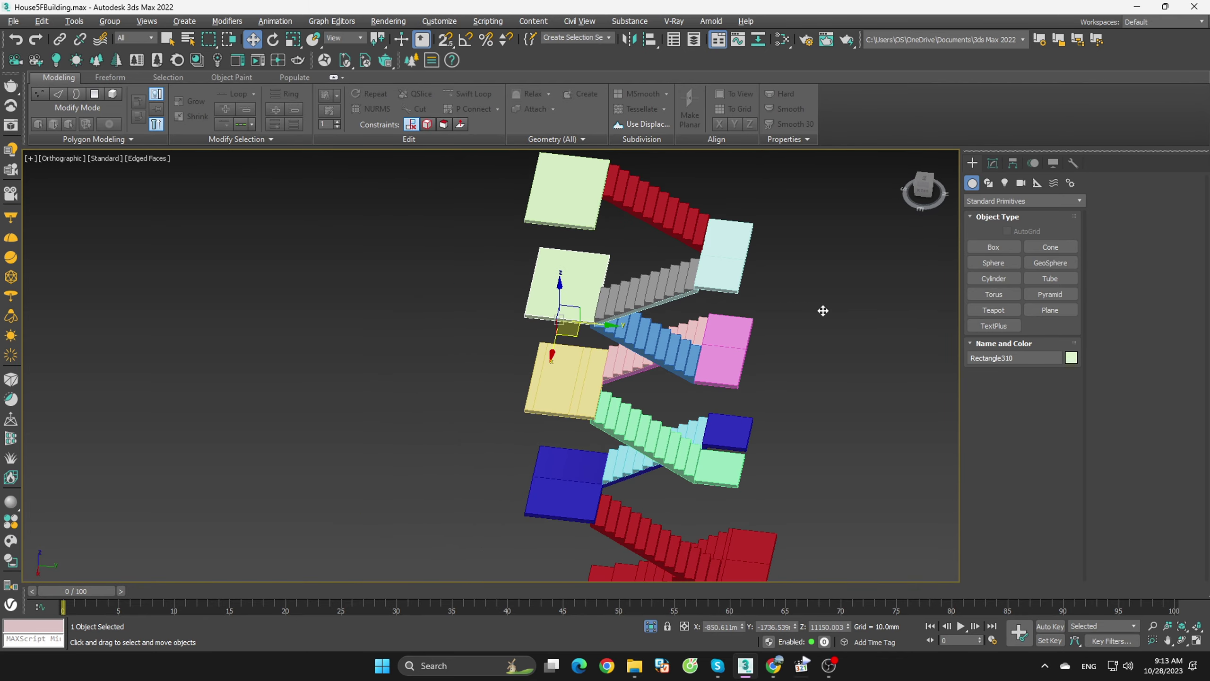
mouse_move(748, 318)
middle_mouse_down("alt")
mouse_move(769, 345)
mouse_move(797, 312)
mouse_move(689, 272)
middle_mouse_up("alt")
left_click(921, 194)
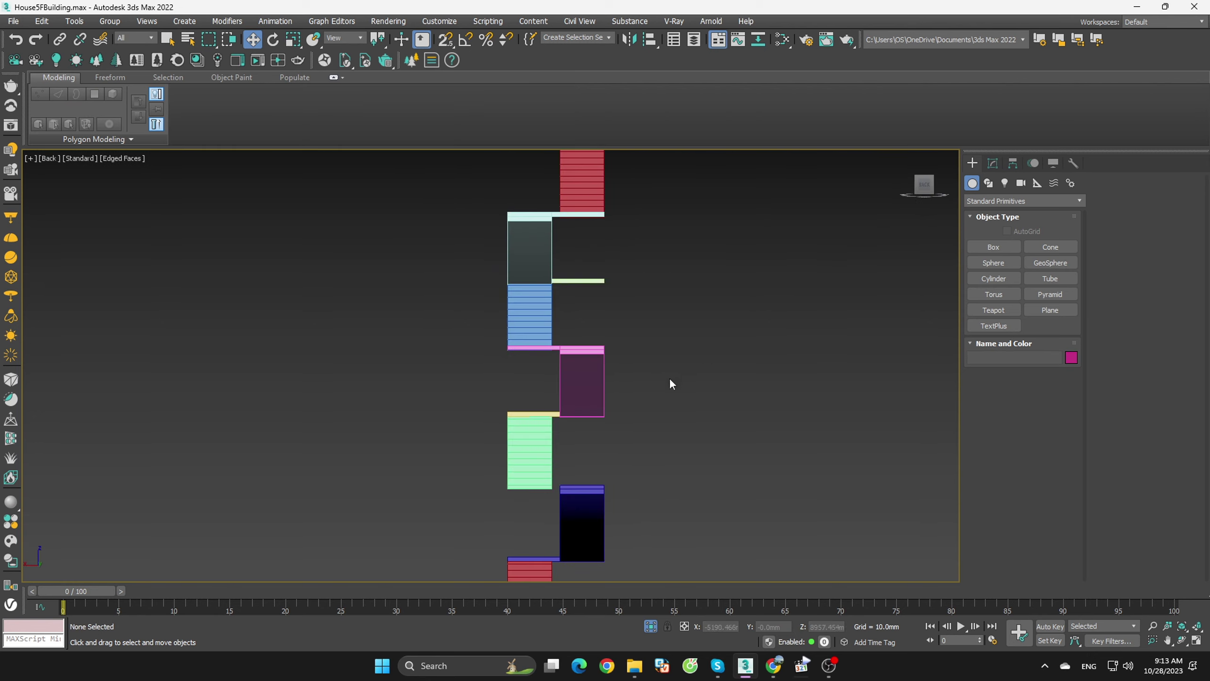
scroll(669, 378, "down", 3)
left_click_drag(739, 252, 622, 604)
- Frame the lower staircase flight in the side view of the building elevations
left_click(649, 627)
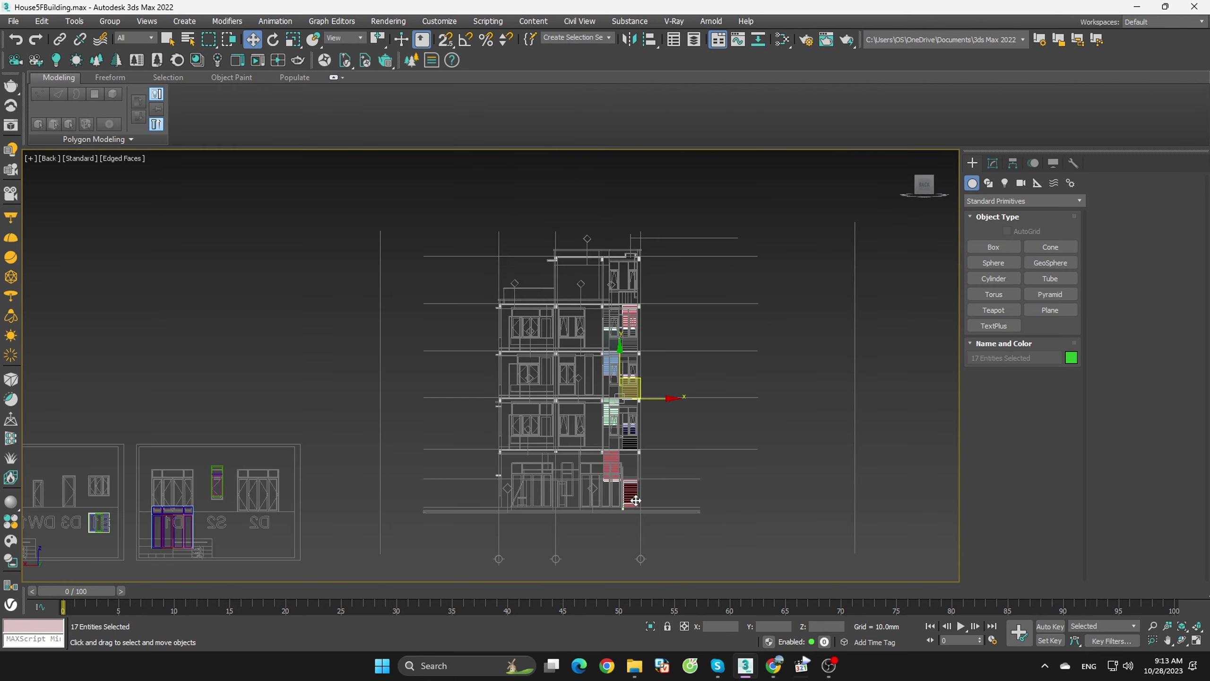
scroll(644, 414, "down", 3)
middle_click_drag(699, 484, 580, 508, "alt")
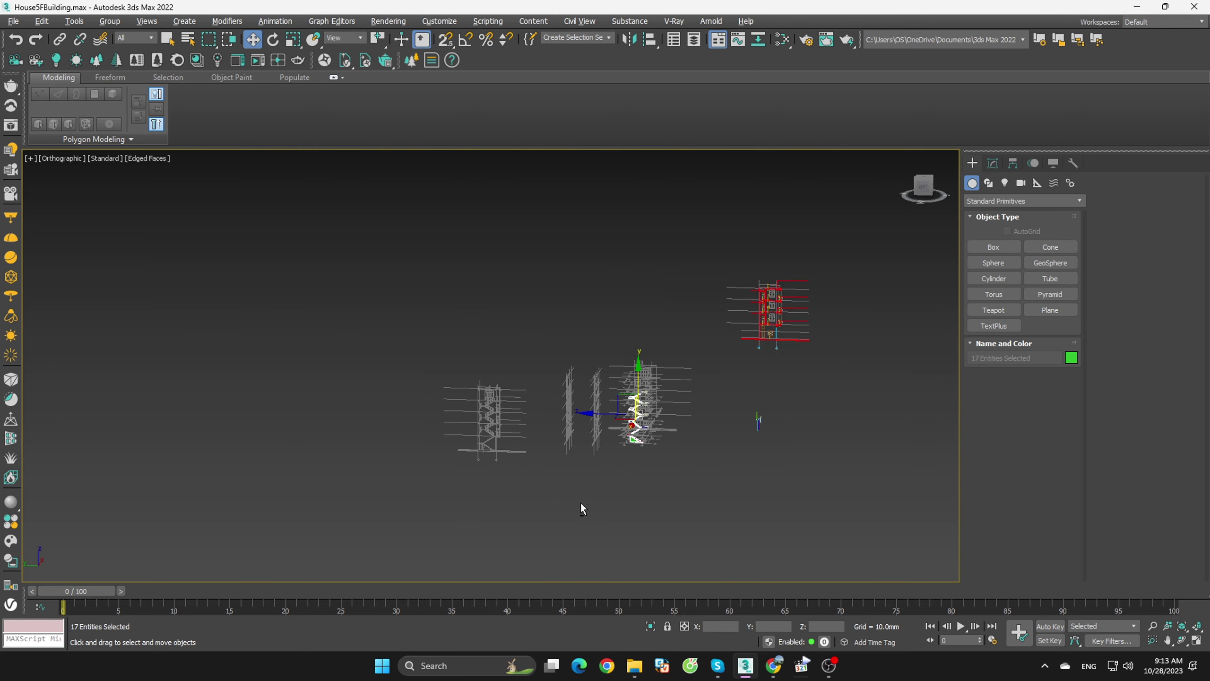
left_click(927, 192)
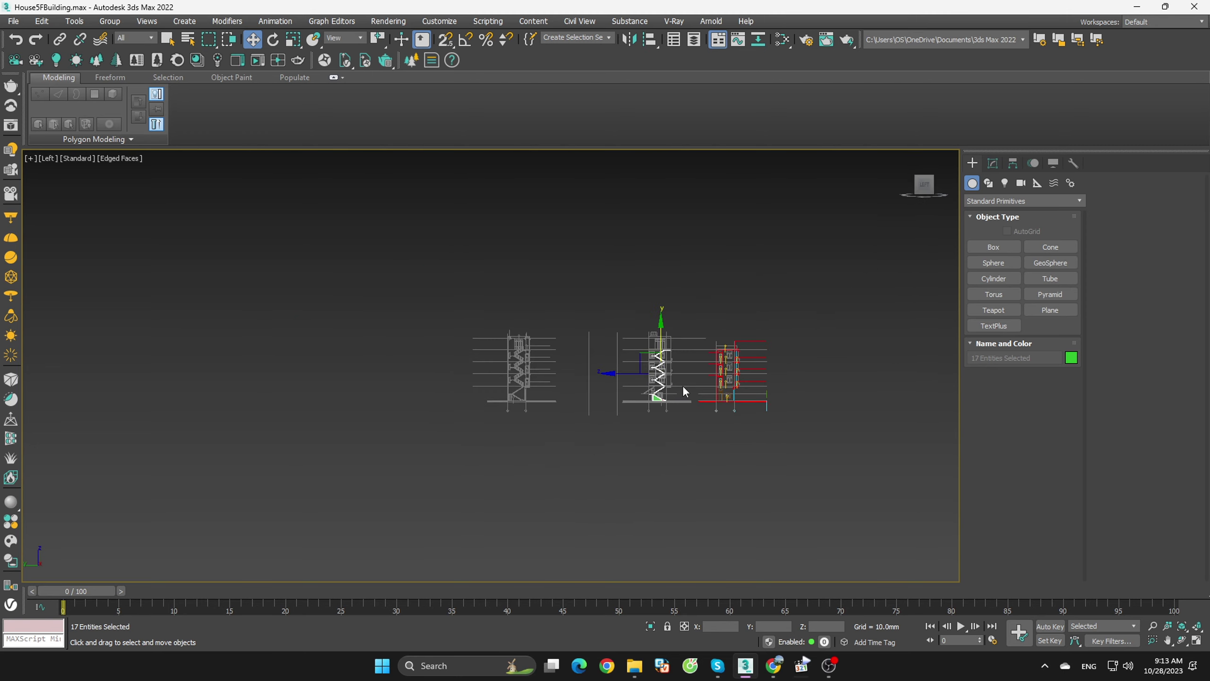
middle_click_drag(694, 371, 842, 375)
scroll(406, 304, "up", 3)
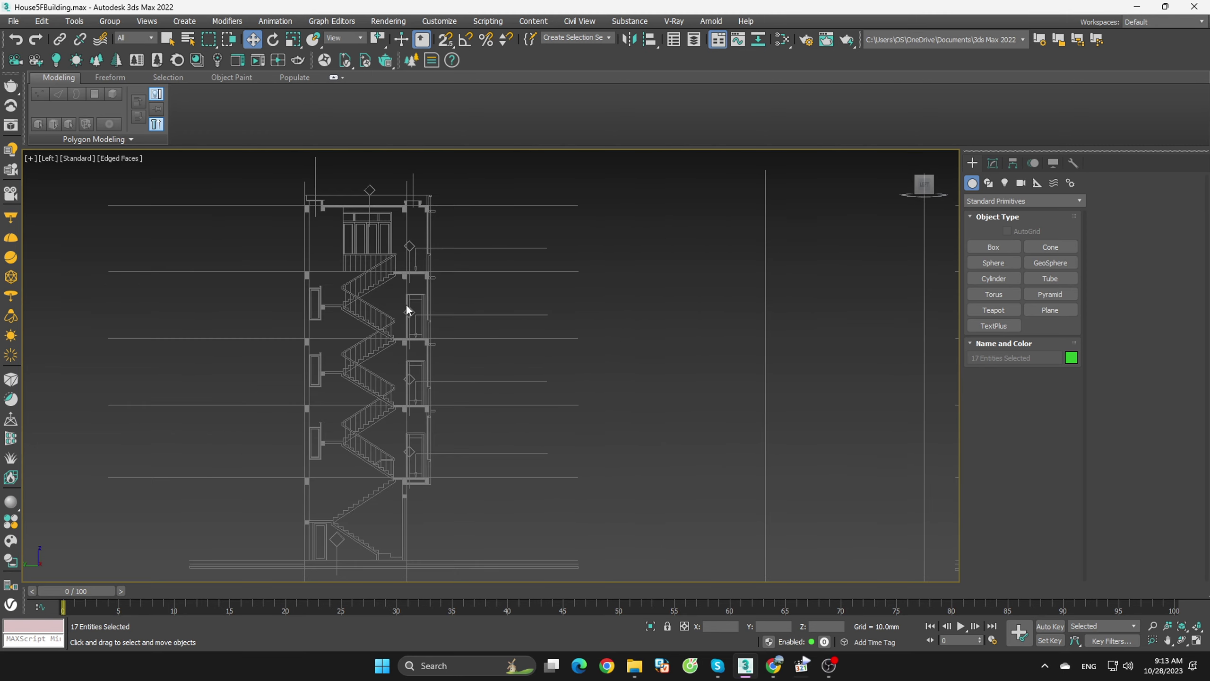
scroll(383, 369, "up", 2)
scroll(388, 371, "down", 5)
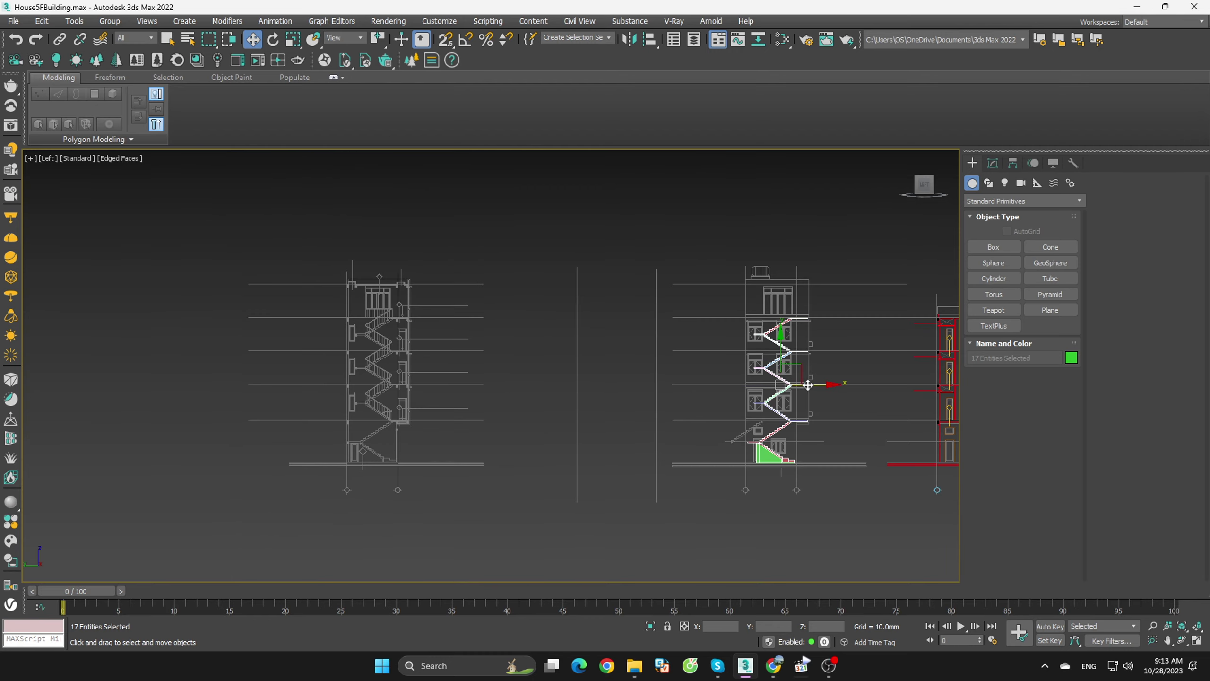
middle_click_drag(807, 385, 433, 387)
scroll(353, 453, "up", 3)
scroll(416, 472, "up", 2)
scroll(427, 360, "up", 2)
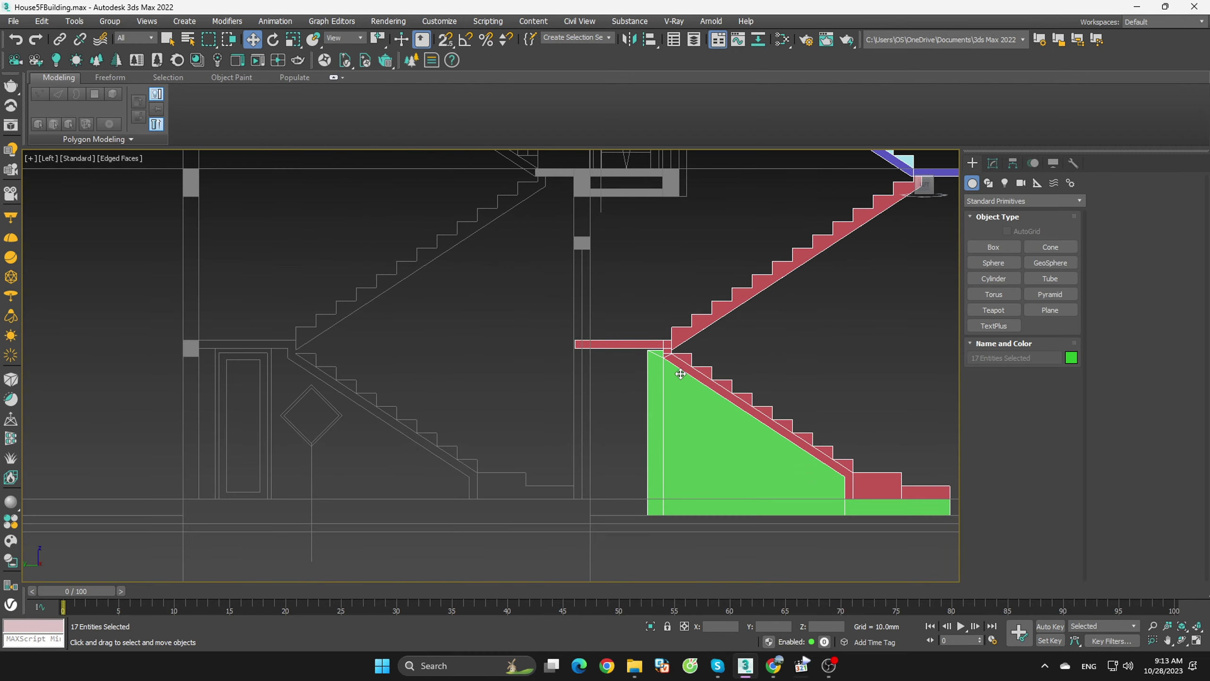
- Enable vertex snapping, try moving the staircase and cancel, then reselect it
key("s")
left_click_drag(577, 342, 182, 345)
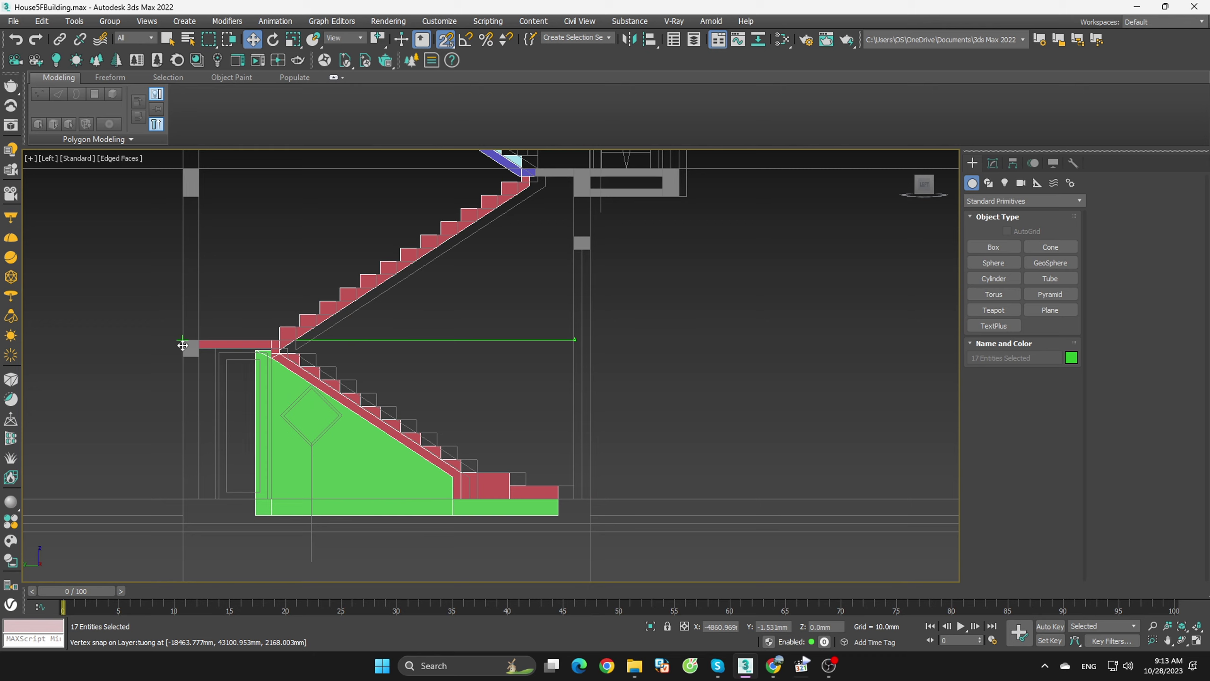
right_click(186, 345)
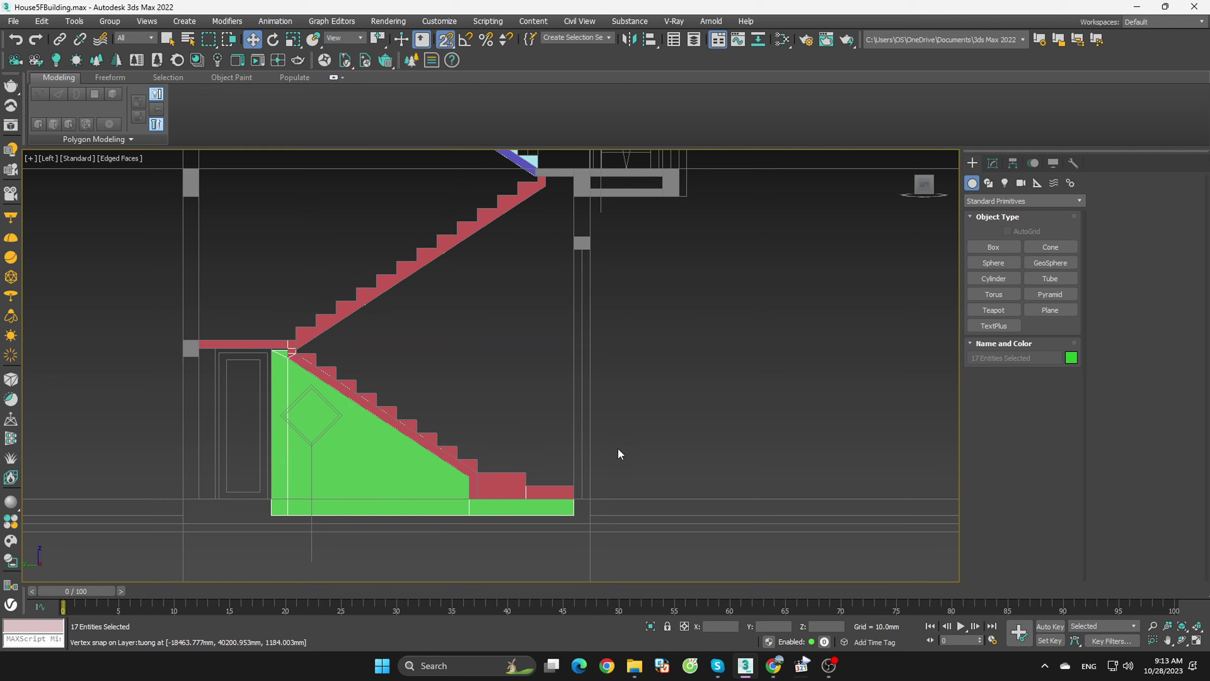
left_click(642, 442)
scroll(617, 507, "down", 5)
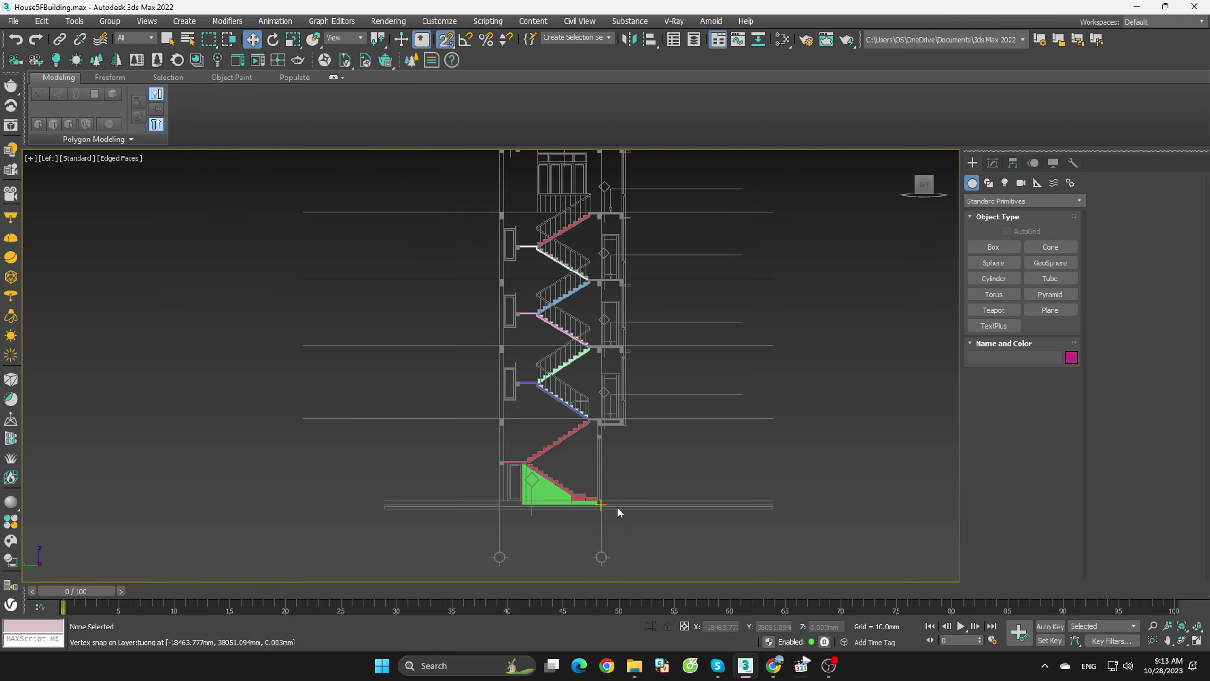
left_click_drag(327, 192, 326, 191)
scroll(552, 249, "up", 3)
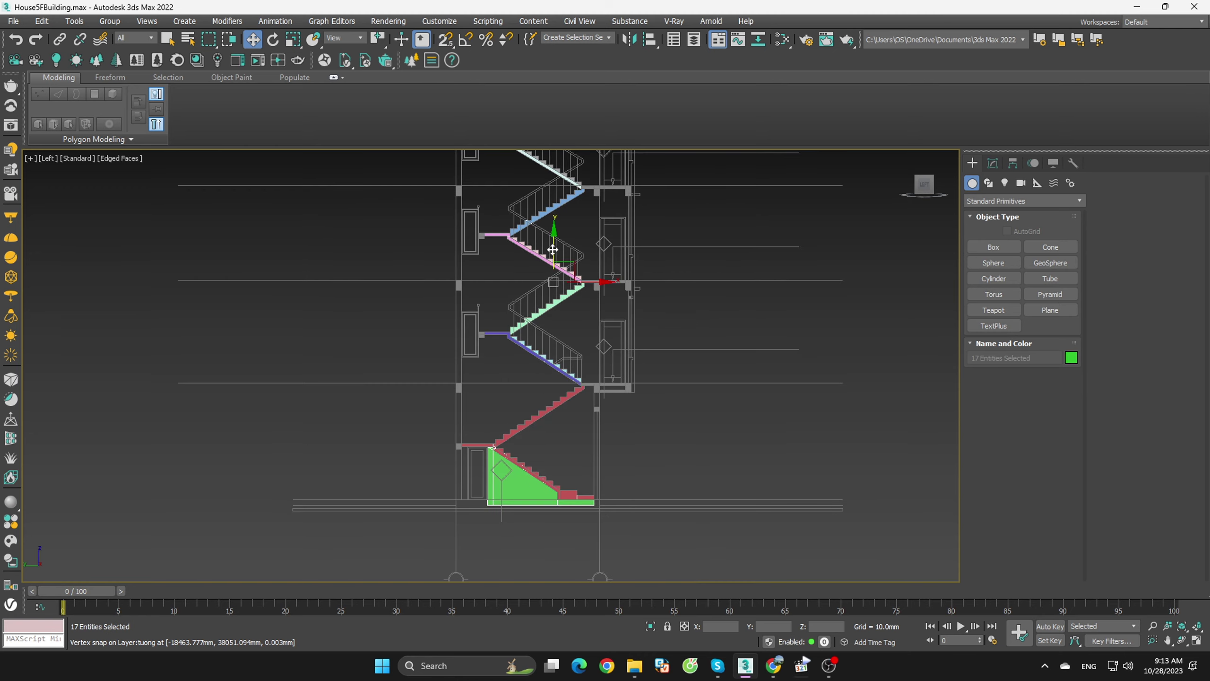
scroll(548, 500, "up", 5)
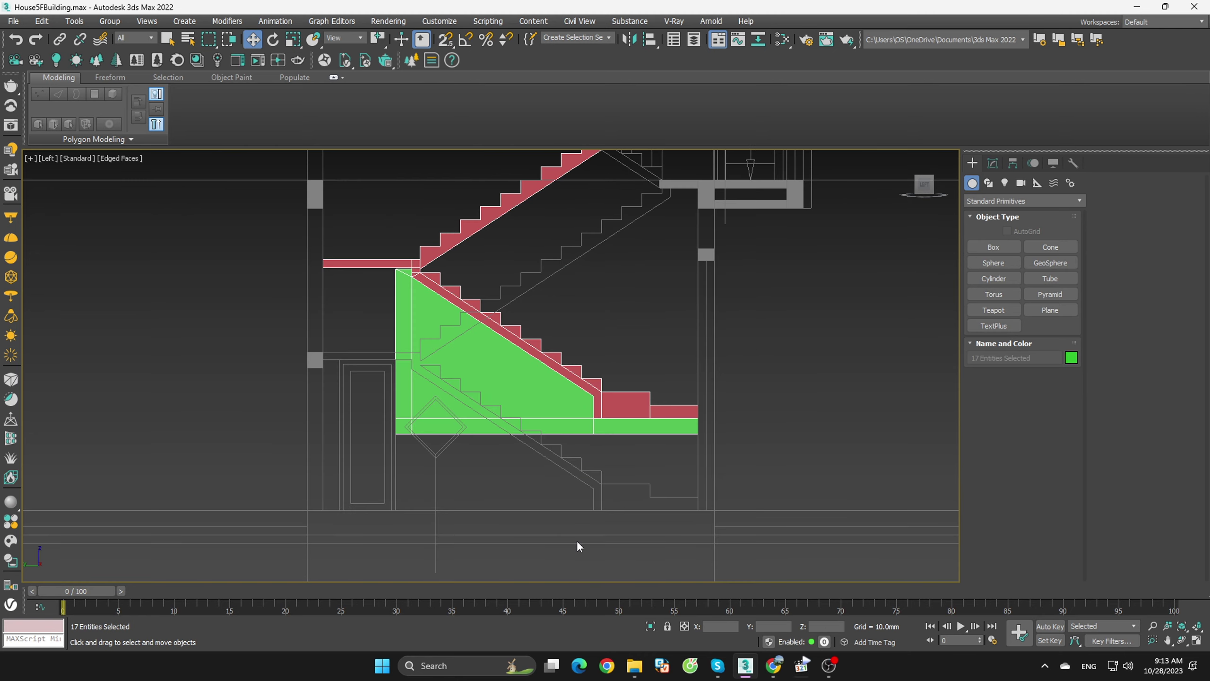
scroll(576, 541, "up", 2)
scroll(578, 518, "down", 3)
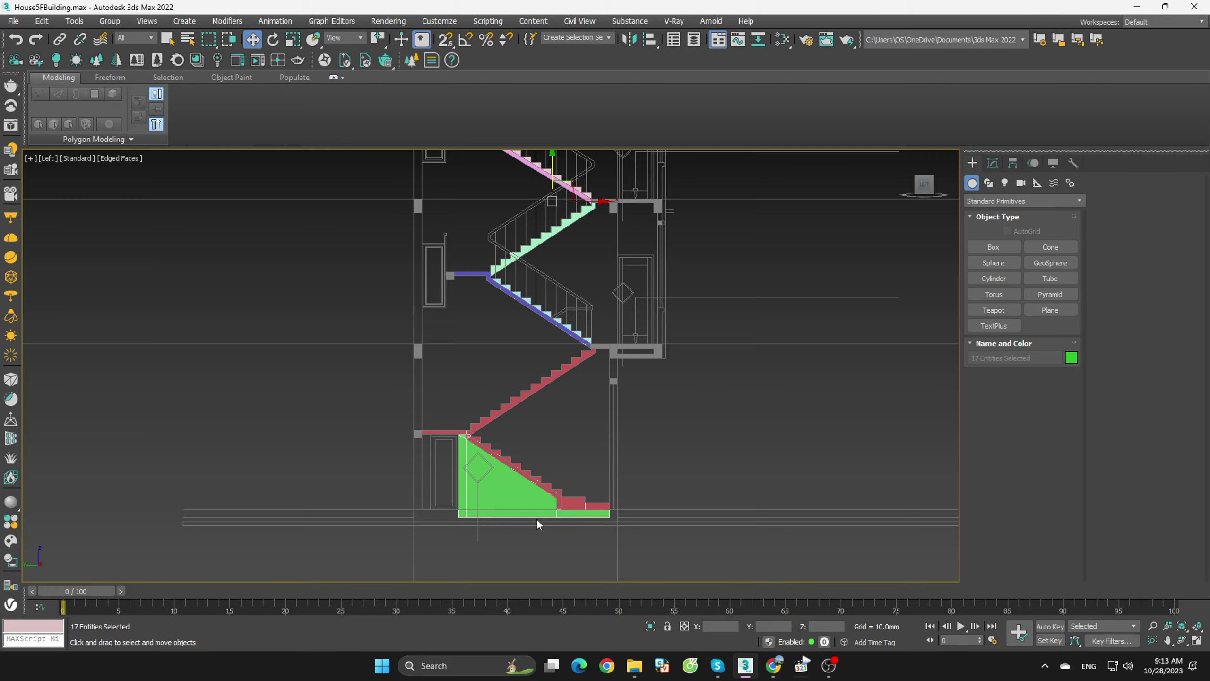
scroll(536, 518, "down", 2)
scroll(580, 350, "up", 4)
scroll(604, 402, "up", 2)
scroll(605, 401, "down", 3)
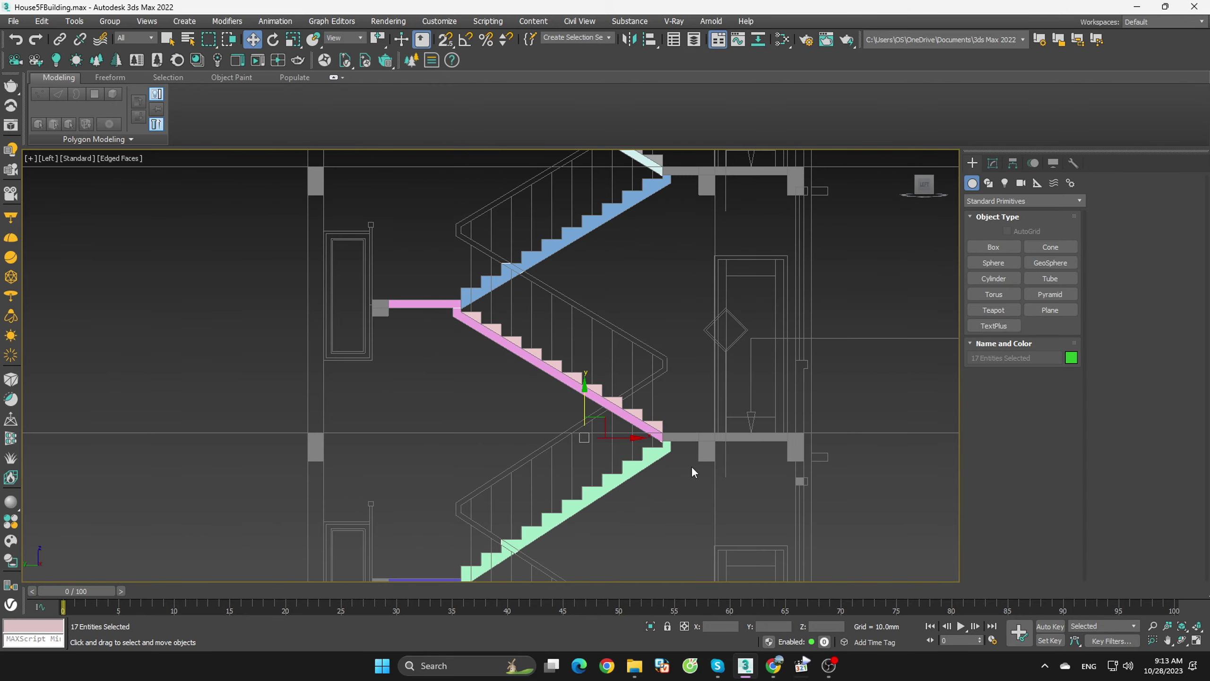
scroll(691, 465, "down", 2)
scroll(723, 438, "down", 1)
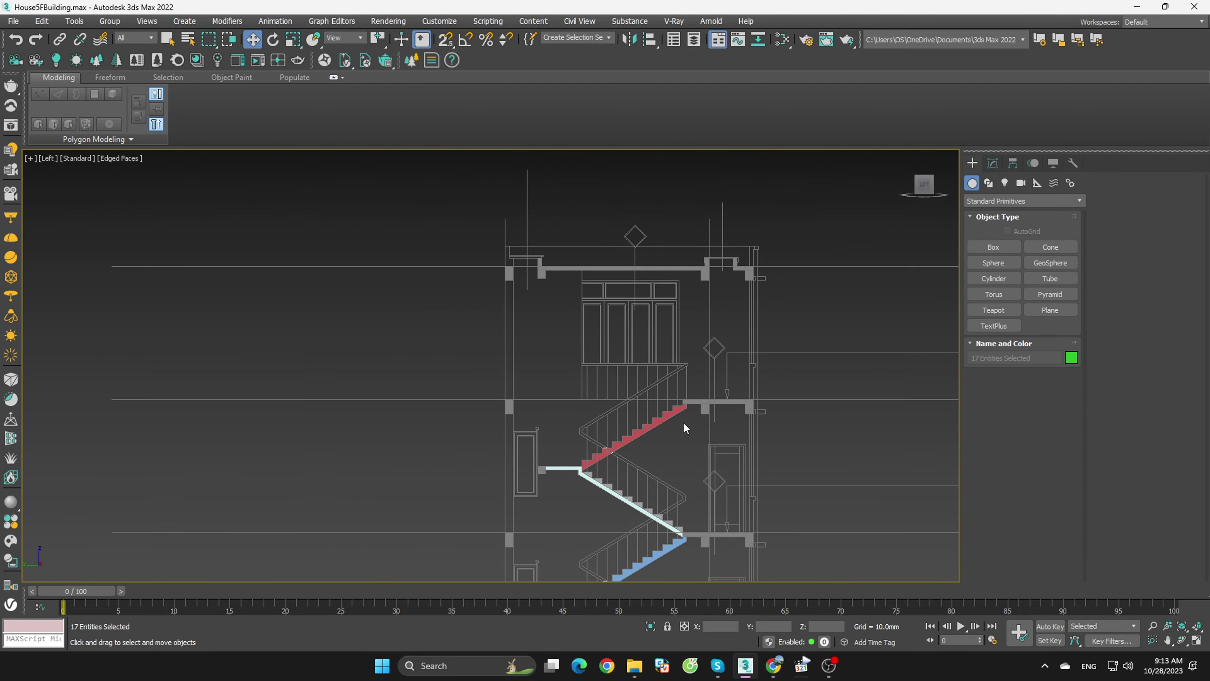
scroll(681, 423, "up", 5)
- Select the 17 staircase pieces, then deselect and undo the last two changes
left_click(692, 433)
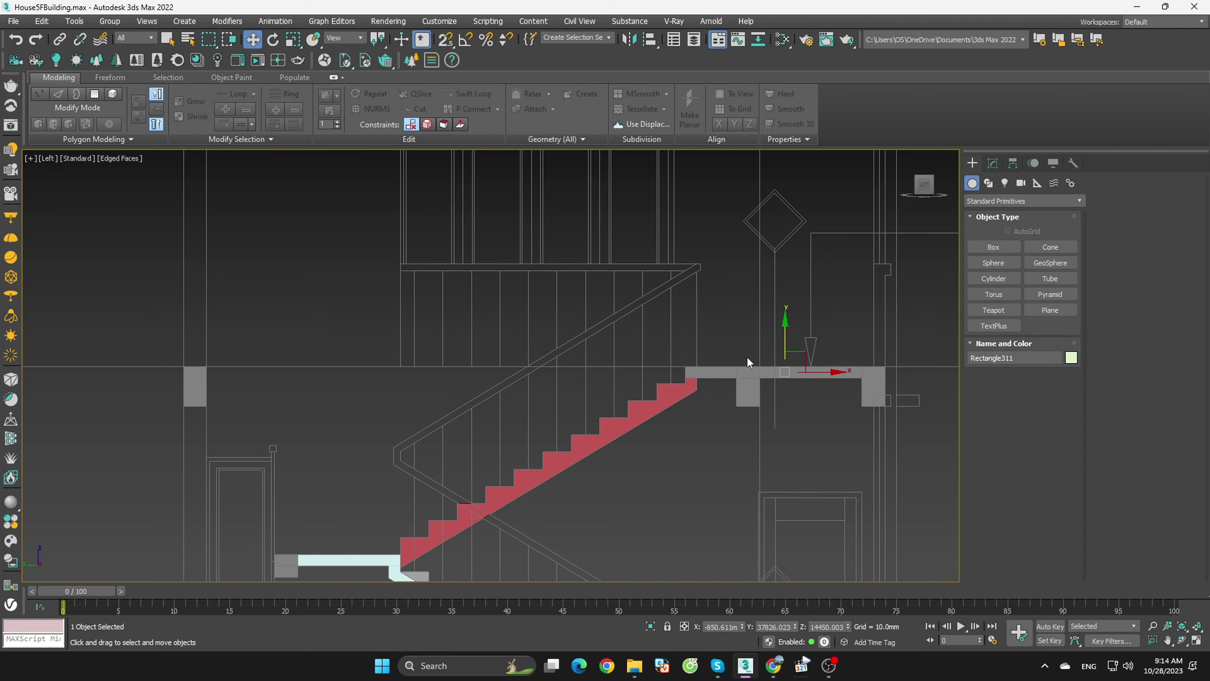
scroll(747, 355, "down", 3)
scroll(746, 381, "down", 3)
middle_click_drag(746, 417, 364, 361)
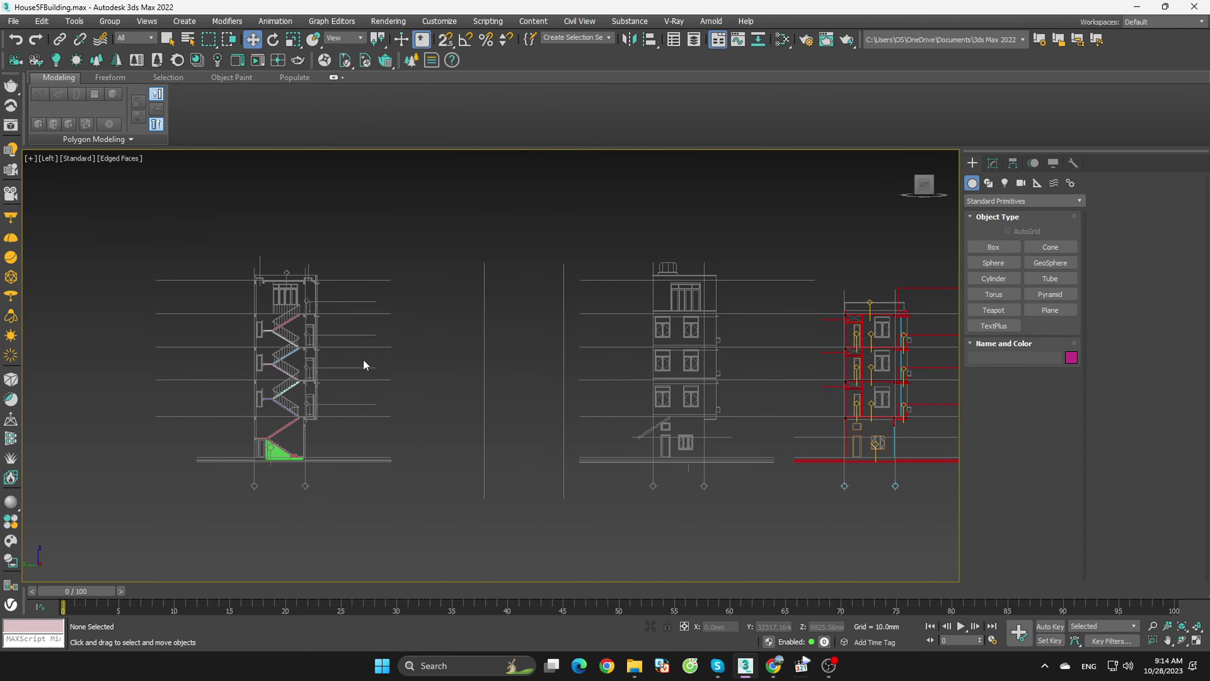
left_click_drag(442, 261, 254, 518)
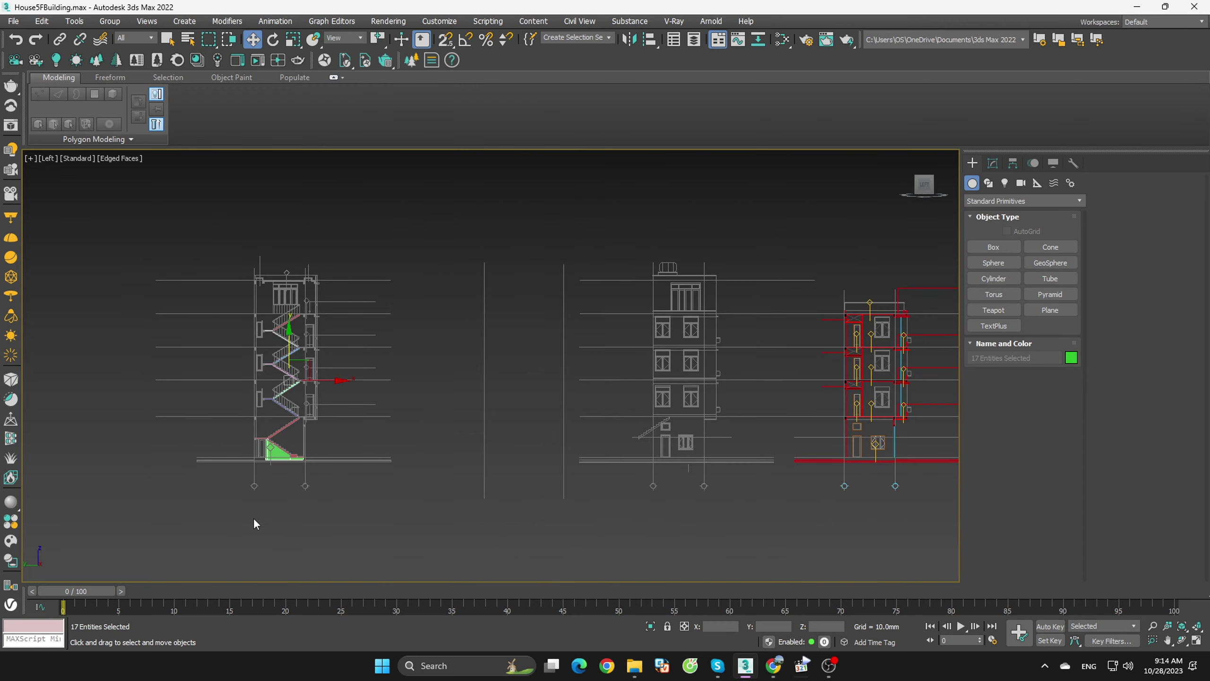
left_click(455, 544)
key("ctrl+z")
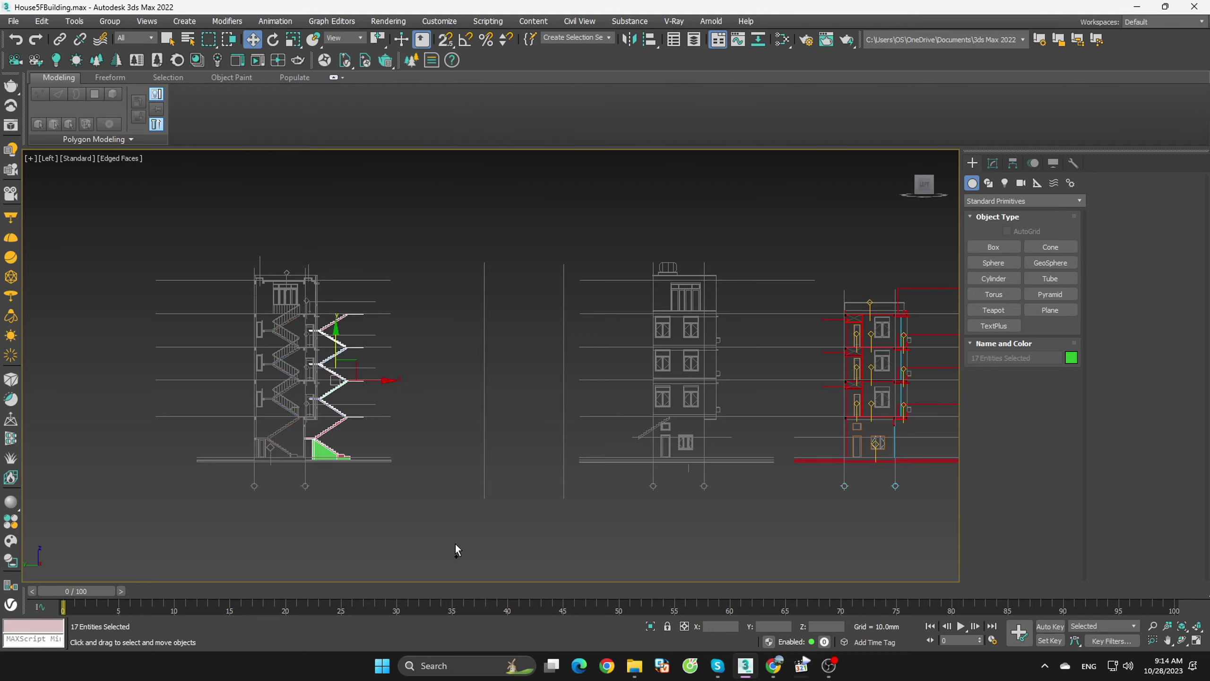
key("ctrl+z")
- Orbit around the stairs, then return to the side view of the middle flights
middle_click_drag(602, 523, 641, 575, "alt")
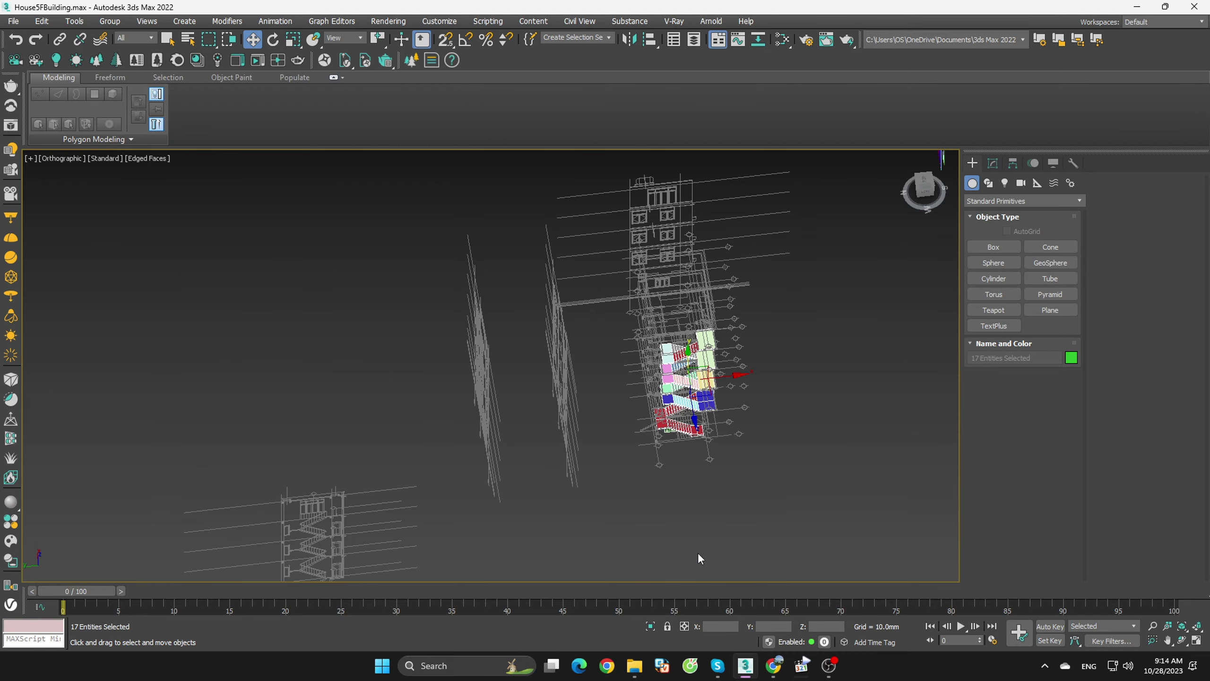
key("z")
mouse_move(717, 505)
middle_mouse_down("alt")
mouse_move(819, 445)
mouse_move(814, 430)
middle_mouse_up("alt")
scroll(814, 430, "down", 3)
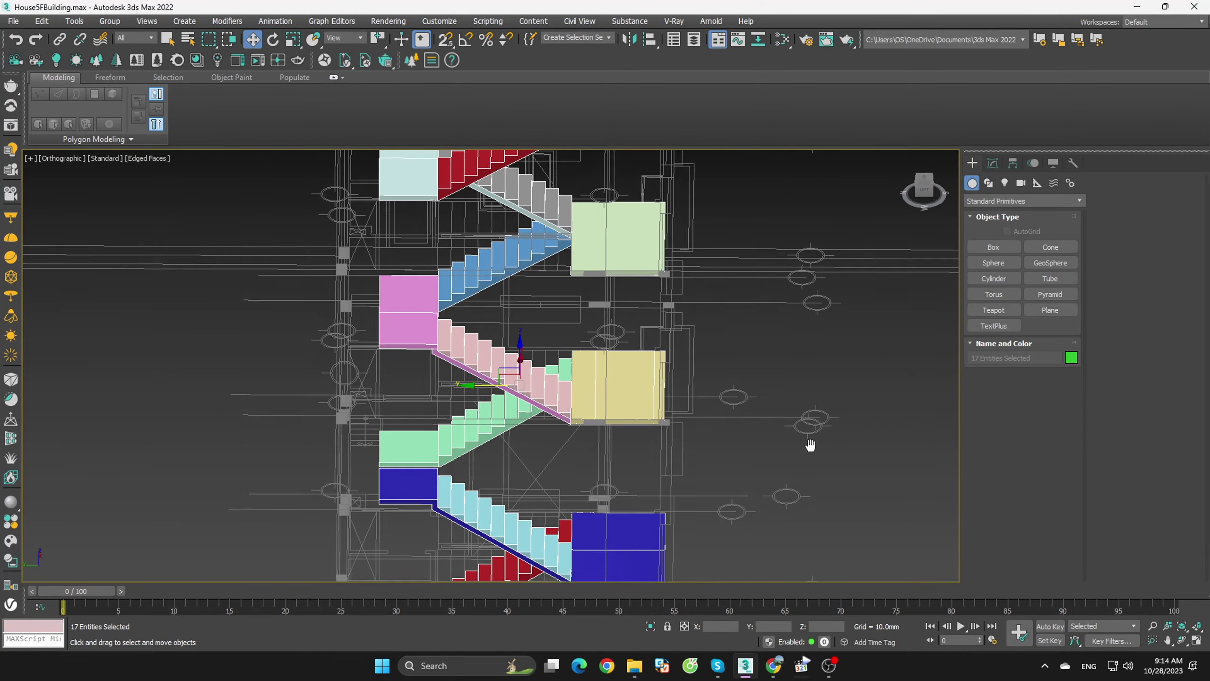
left_click(922, 202)
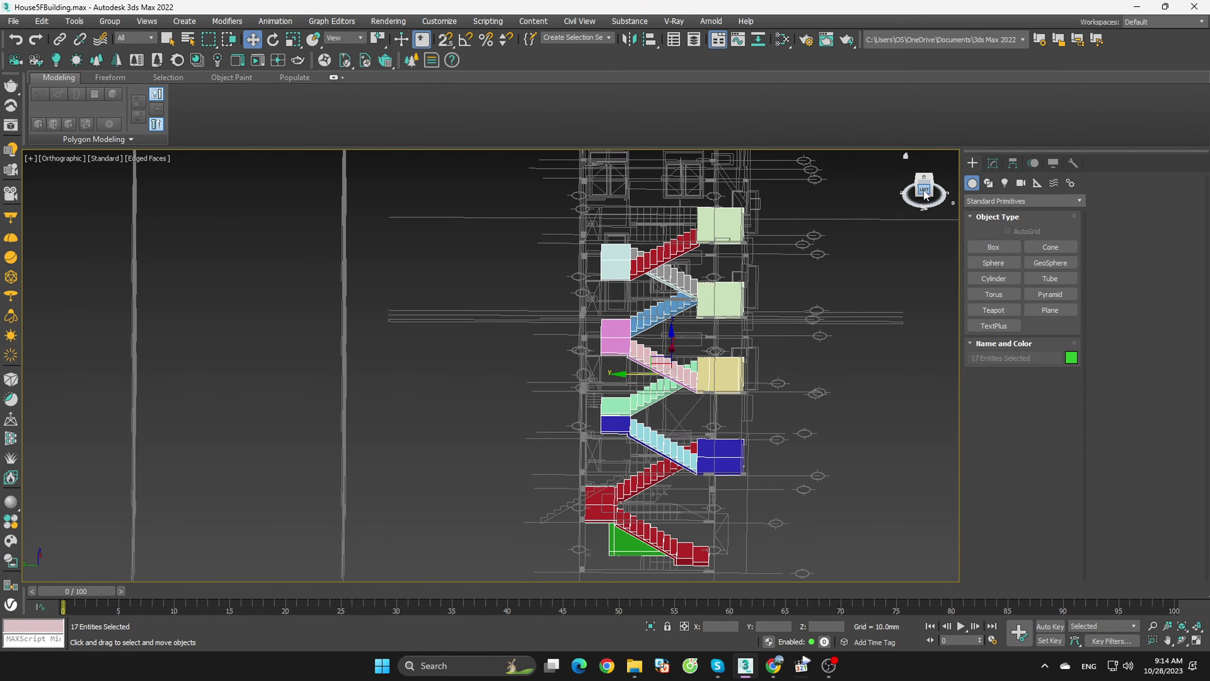
scroll(820, 418, "up", 2)
scroll(791, 396, "up", 2)
left_click(761, 381)
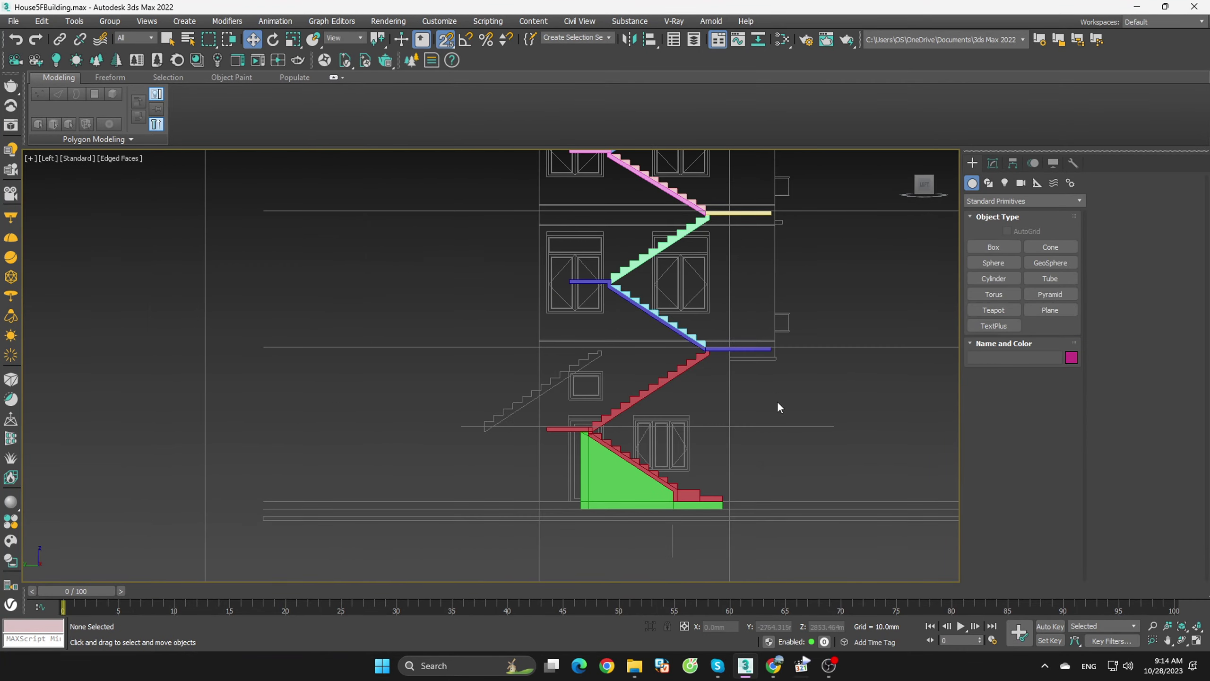
middle_click_drag(778, 406, 775, 438)
scroll(677, 355, "up", 2)
left_click(599, 379)
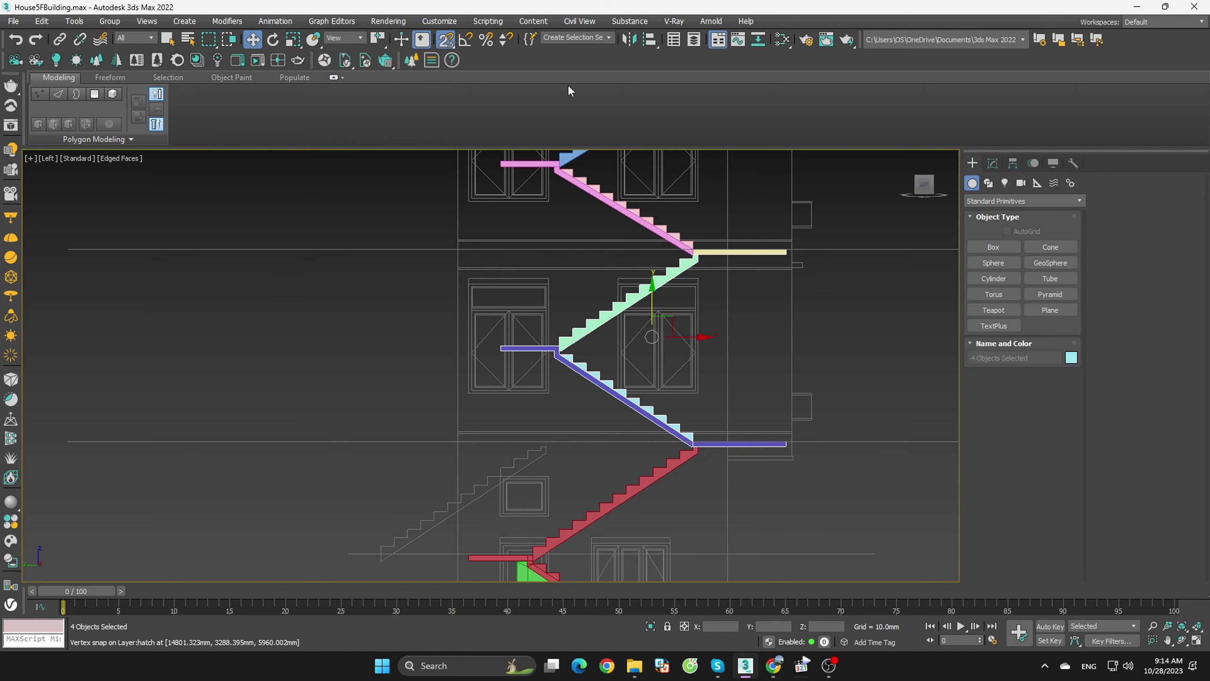
left_click(675, 44)
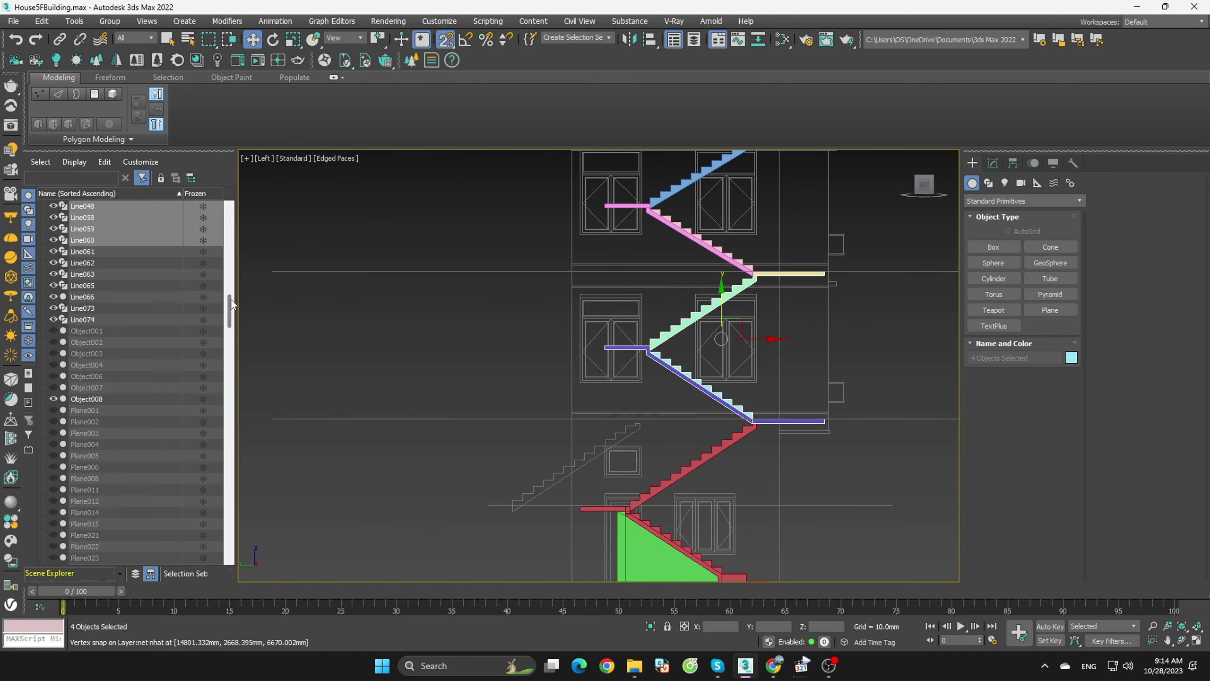
left_click_drag(230, 304, 243, 203)
left_click(113, 276)
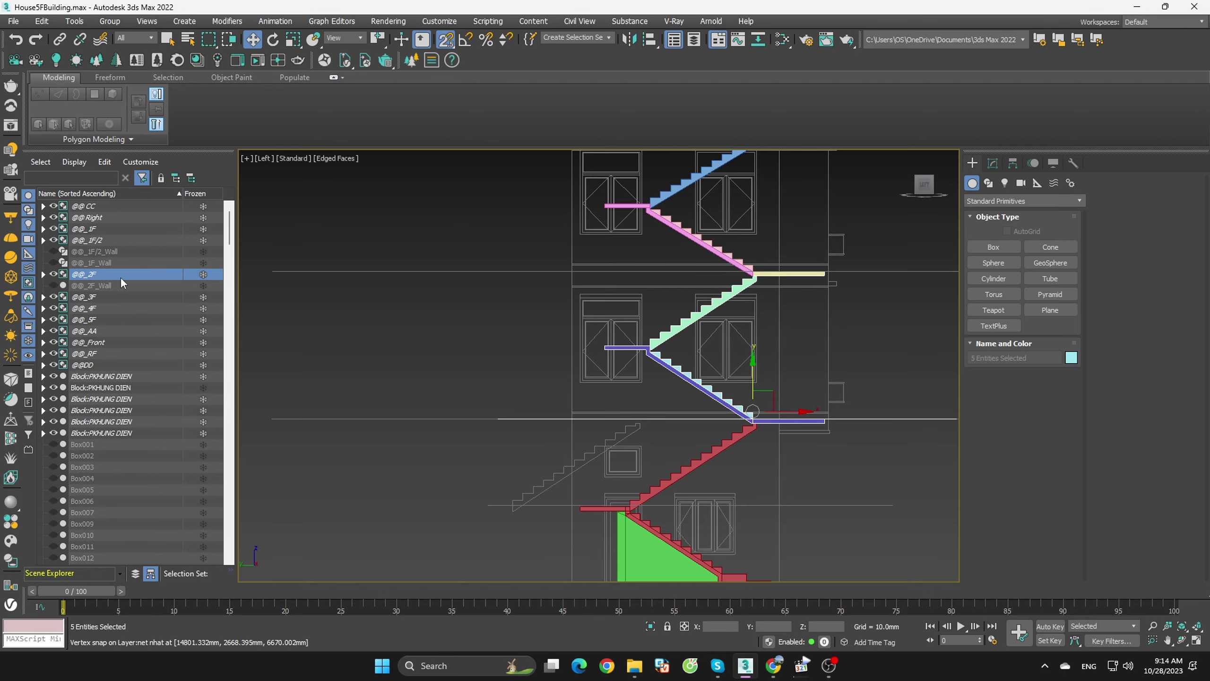
key("alt+q")
- View the 2F stairs over the wireframe plan from Top, then orbit back to shaded display
middle_click_drag(800, 424, 768, 499, "alt")
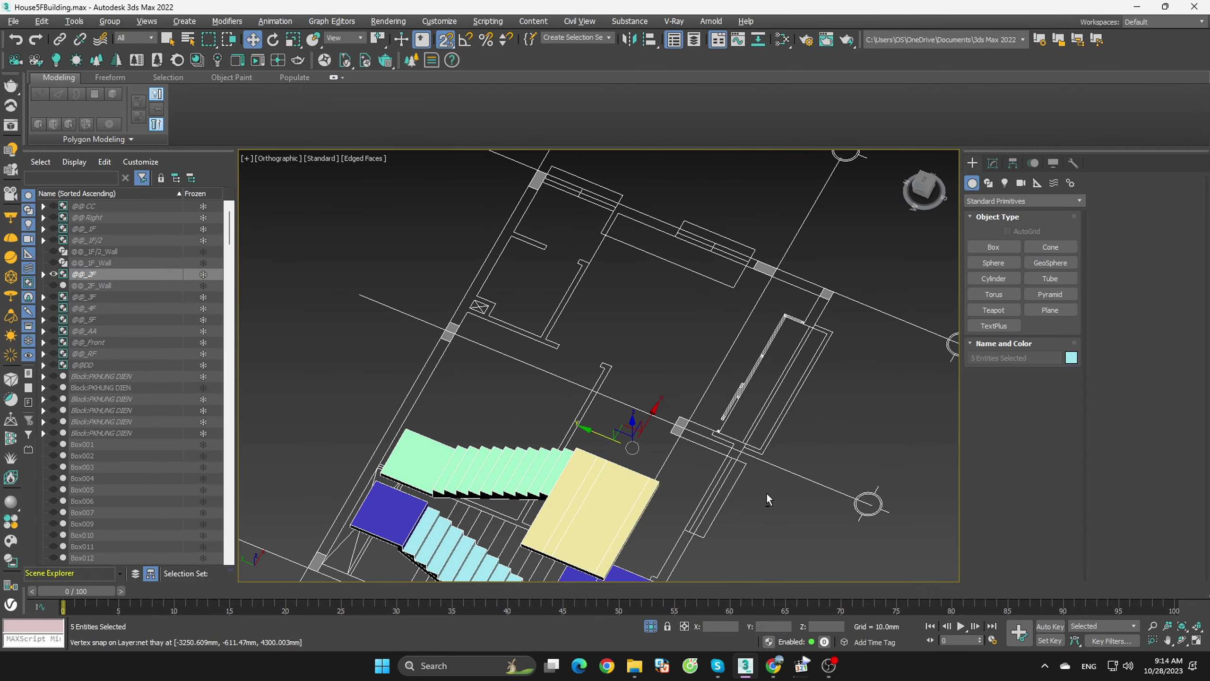
left_click(924, 185)
left_click(805, 414)
scroll(729, 436, "up", 5)
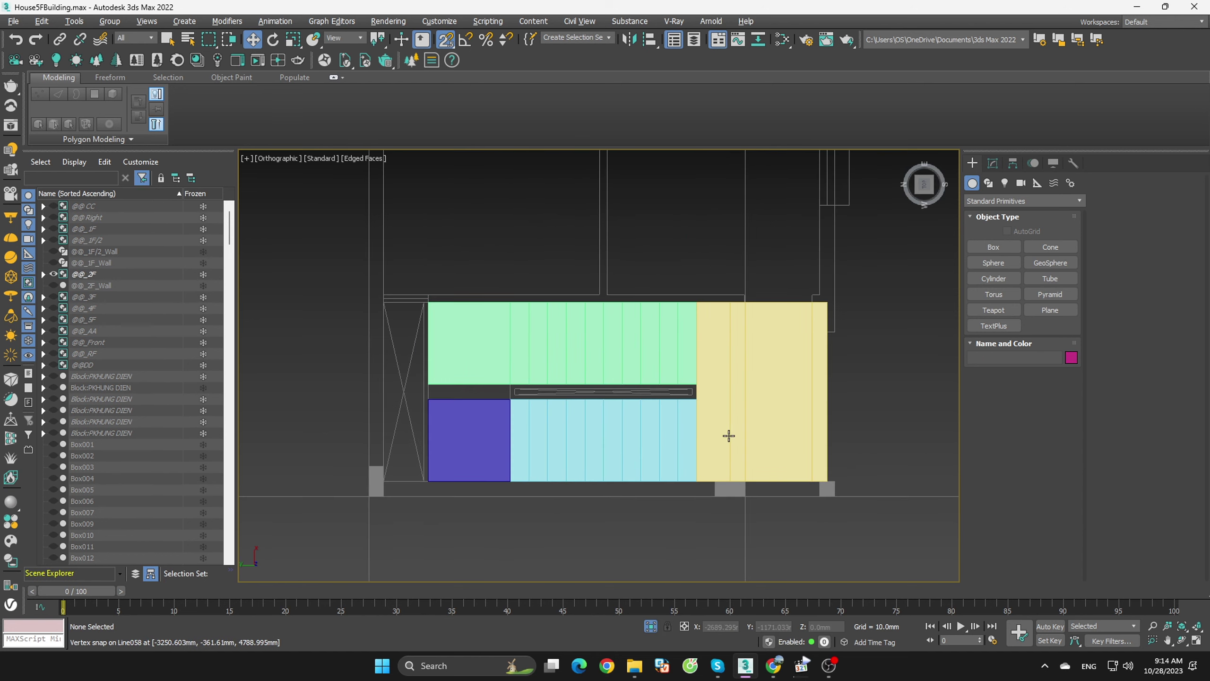
key("F3")
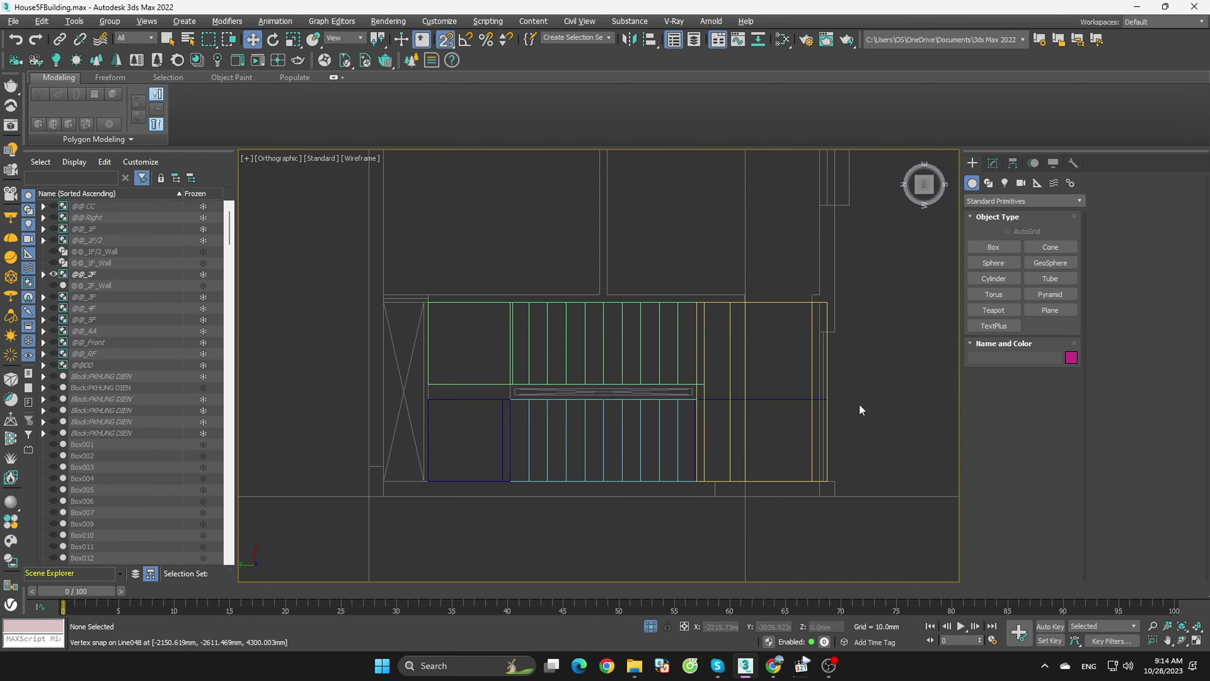
mouse_move(876, 283)
left_mouse_down()
mouse_move(576, 410)
mouse_move(572, 567)
left_mouse_up()
scroll(577, 410, "down", 3)
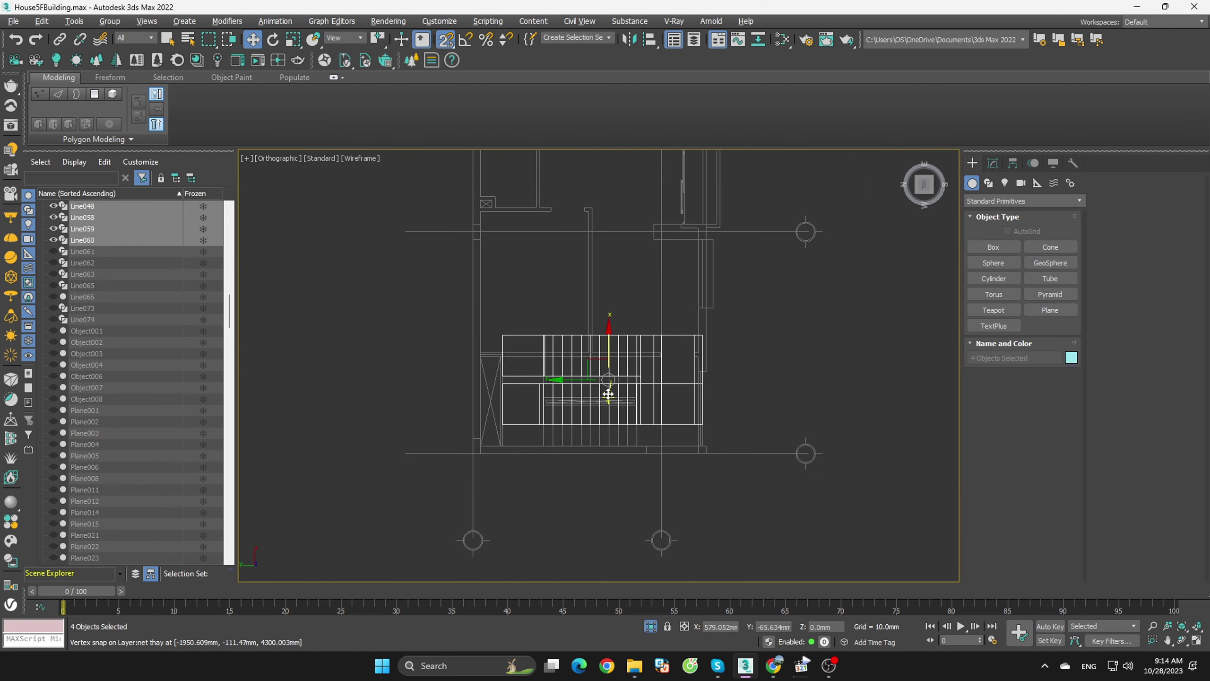
mouse_move(735, 490)
middle_mouse_down("alt")
mouse_move(778, 442)
mouse_move(876, 377)
middle_mouse_up("alt")
left_click(867, 397)
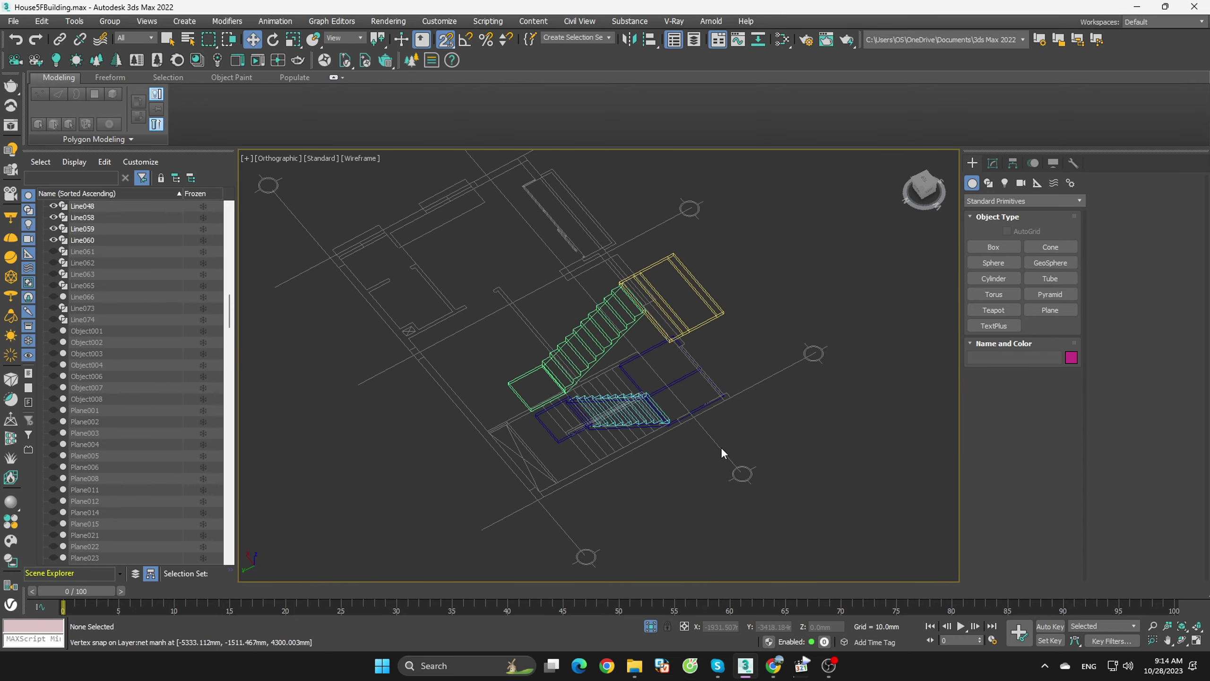
key("F3")
- Select the blue landing Line048, then the green stair flight Line059
scroll(631, 452, "up", 5)
left_click(631, 452)
scroll(643, 459, "down", 3)
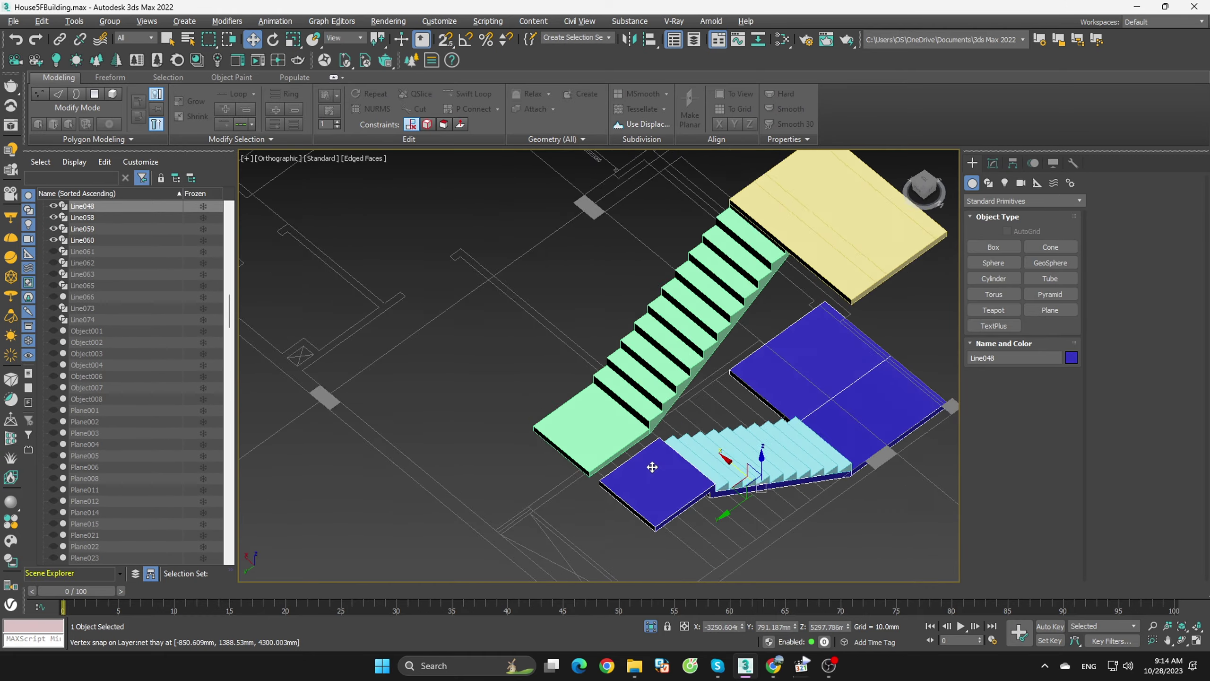
mouse_move(648, 464)
middle_mouse_down("alt")
mouse_move(747, 465)
mouse_move(713, 478)
mouse_move(748, 476)
mouse_move(785, 360)
middle_mouse_up("alt")
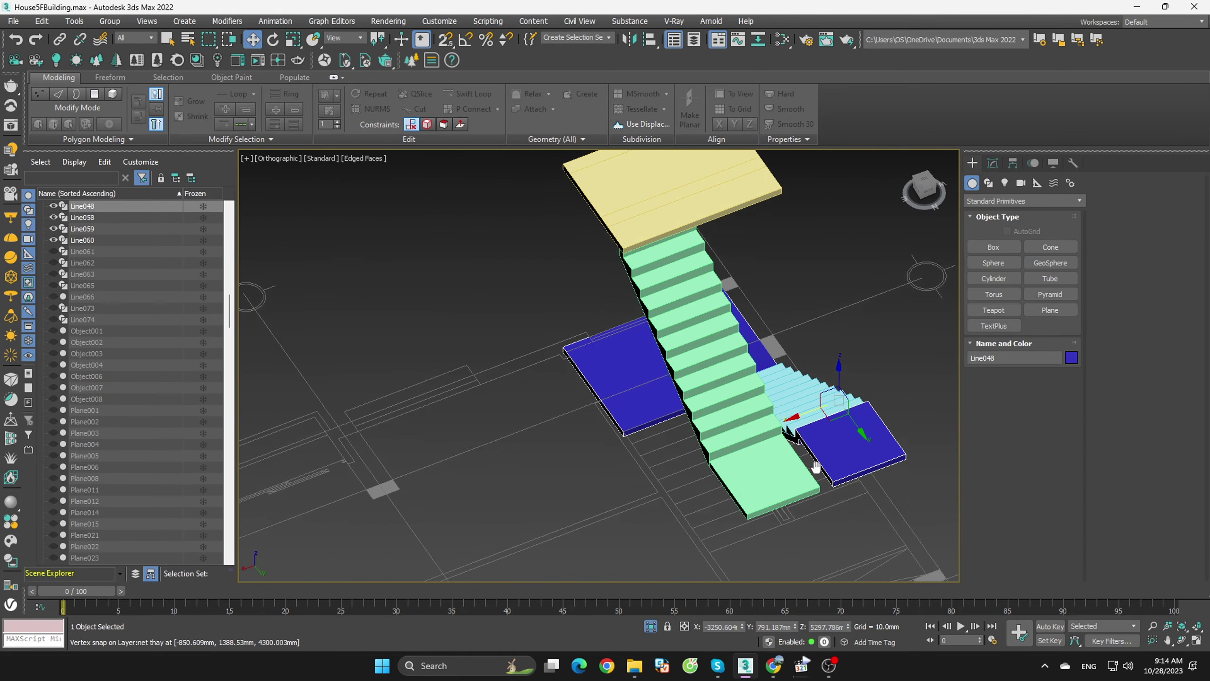
scroll(785, 360, "up", 4)
left_click(712, 368)
mouse_move(712, 368)
middle_mouse_down("alt")
mouse_move(584, 343)
mouse_move(605, 338)
mouse_move(651, 369)
middle_mouse_up("alt")
- Select the green landing's end polygon and move it from Top view with snapping on
key("4")
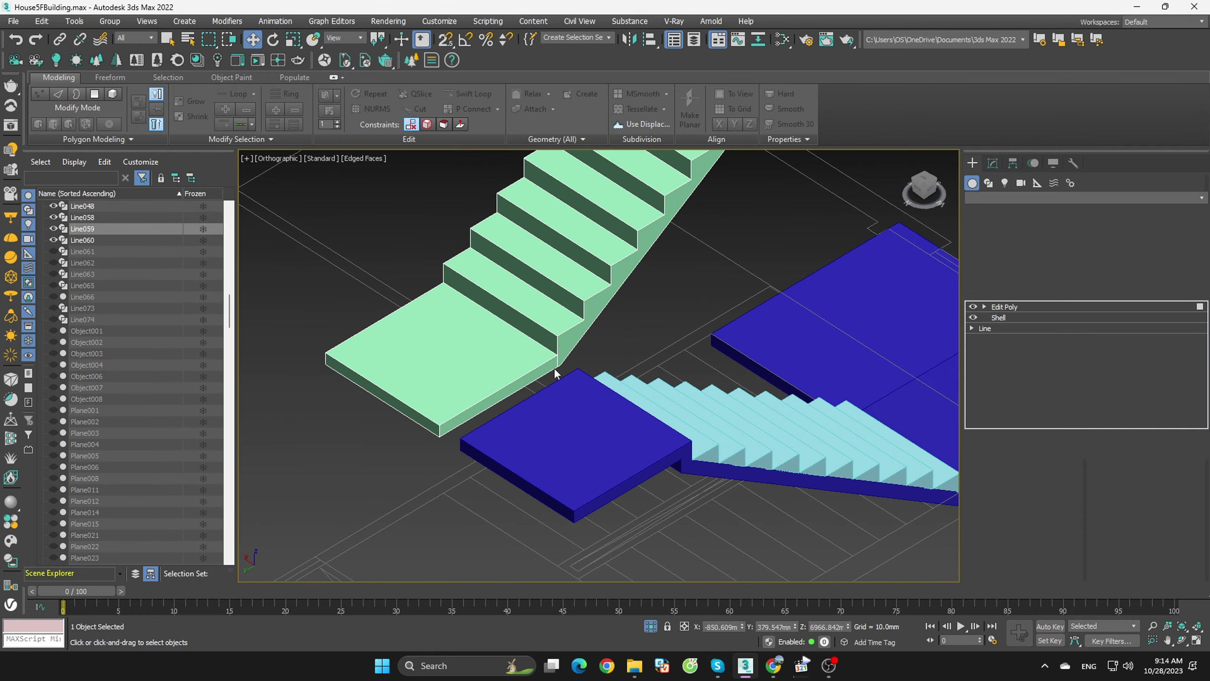
scroll(554, 367, "up", 3)
left_click(553, 365)
middle_click_drag(552, 395, 749, 382, "alt")
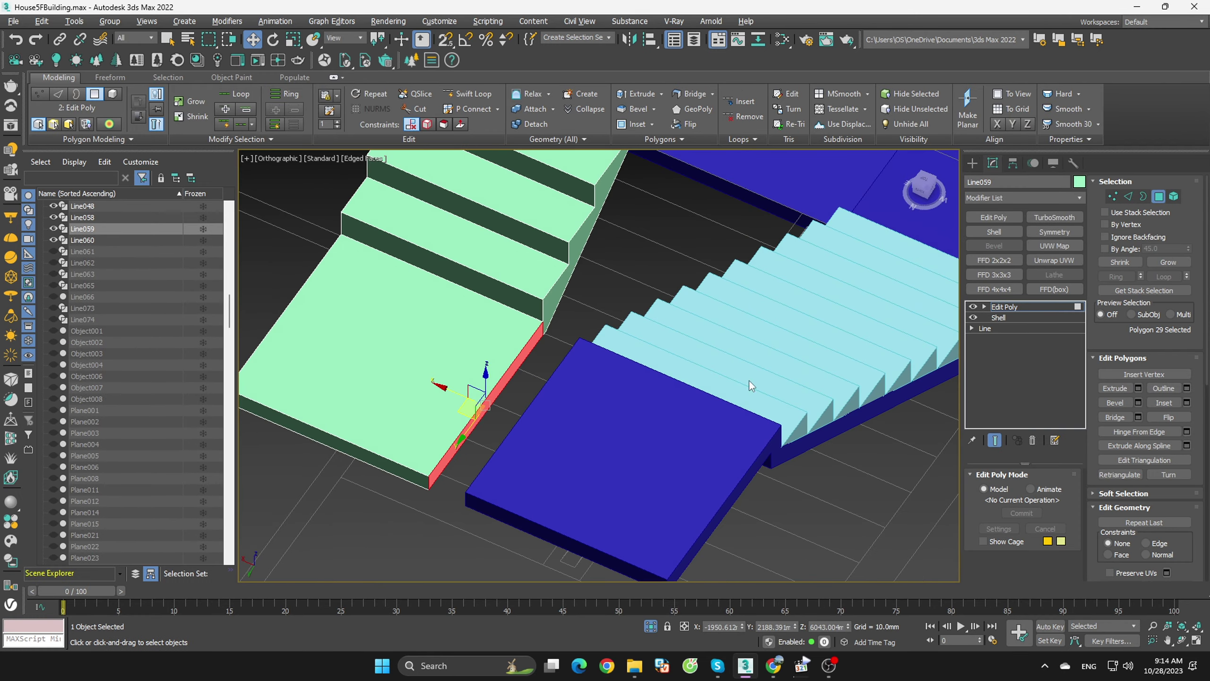
left_click(925, 182)
scroll(569, 384, "up", 3)
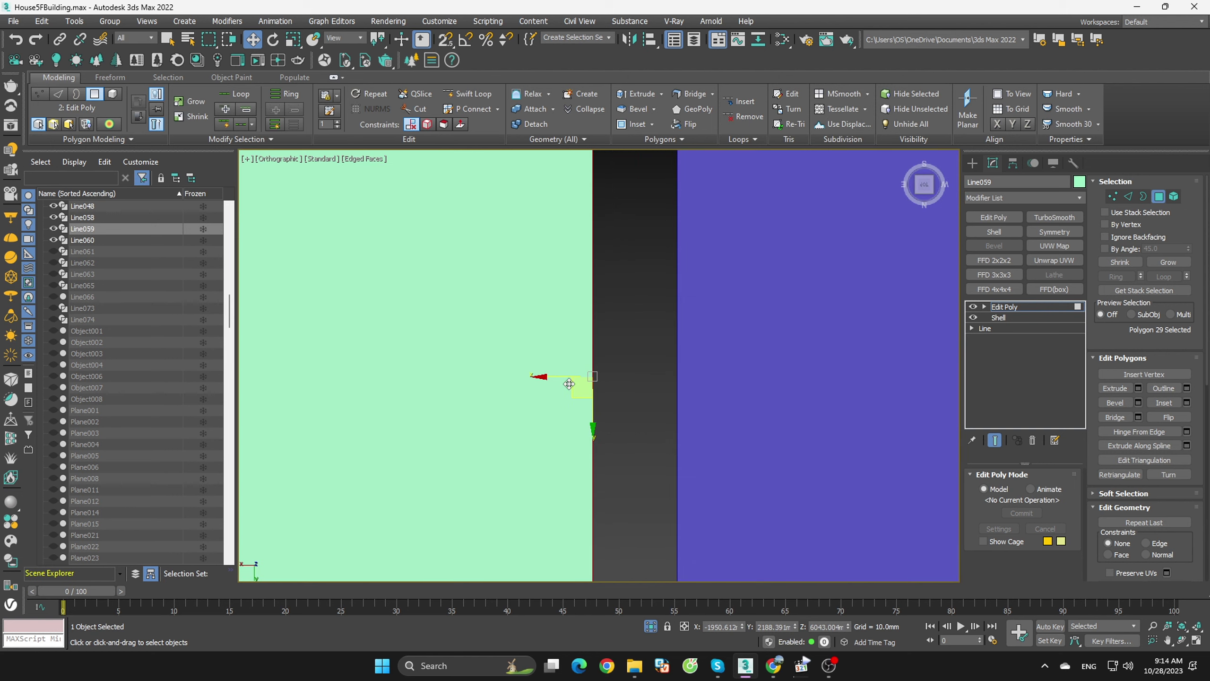
middle_click_drag(568, 384, 659, 416)
scroll(659, 416, "down", 2)
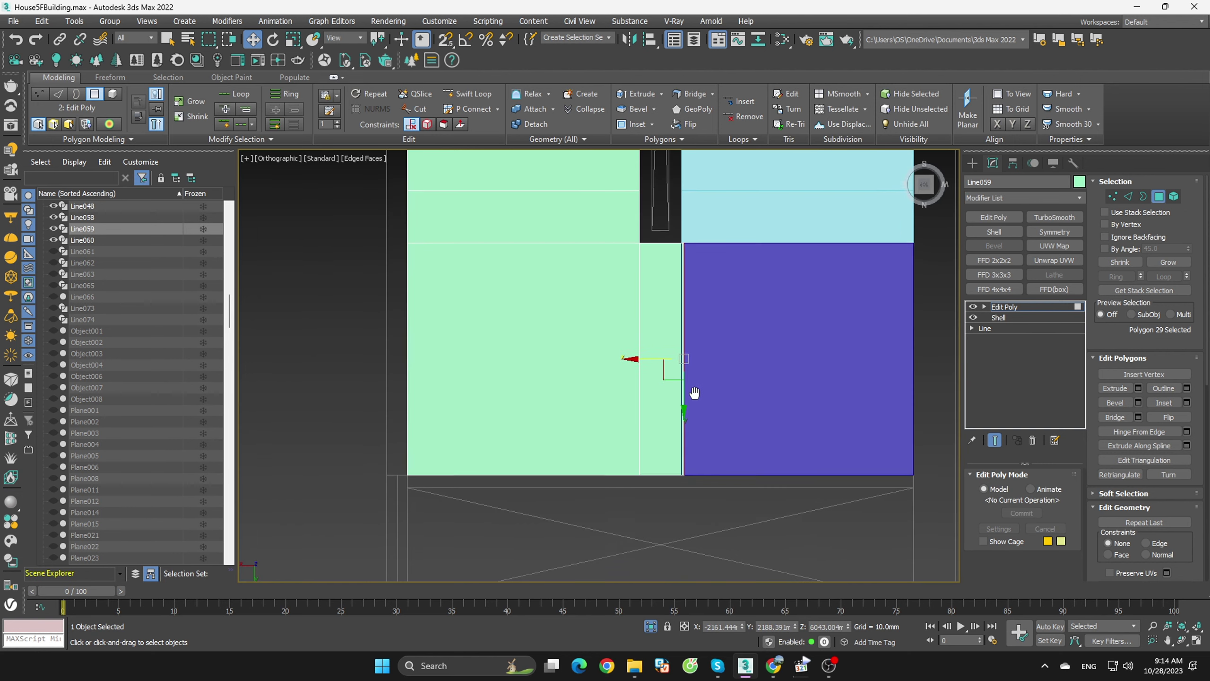
key("s")
left_click_drag(686, 377, 691, 380)
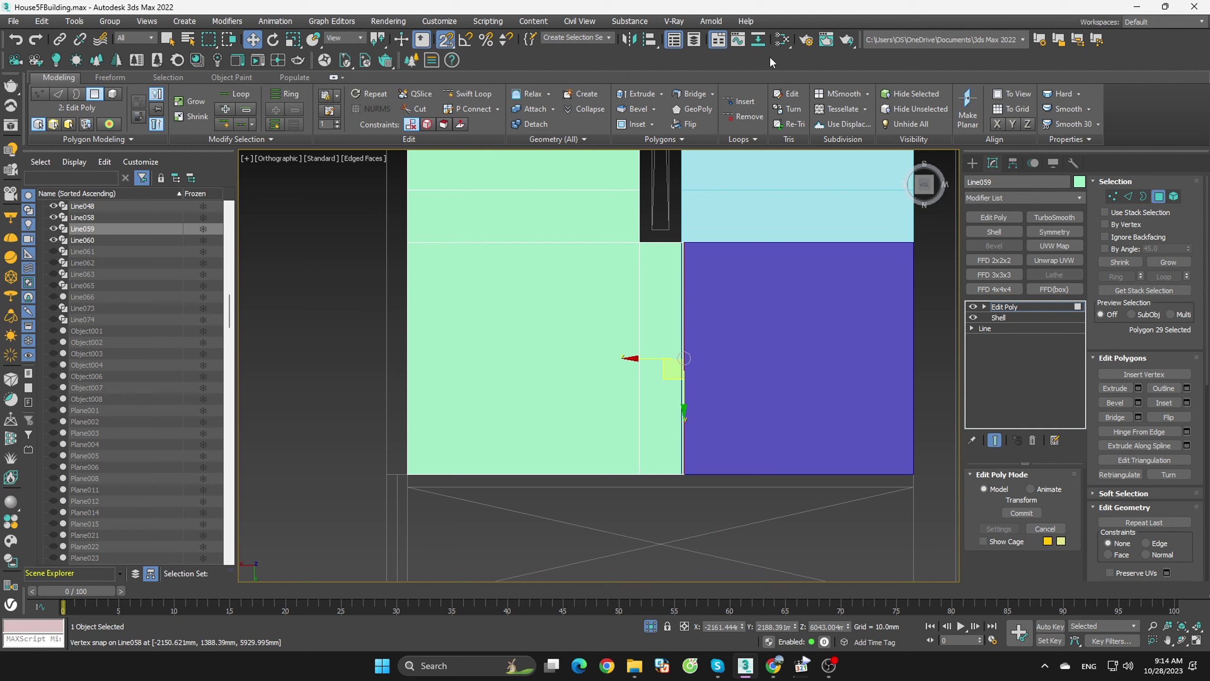
- Enable the Axis Constraints toolbar and dock it into an existing toolbar row
right_click(575, 68)
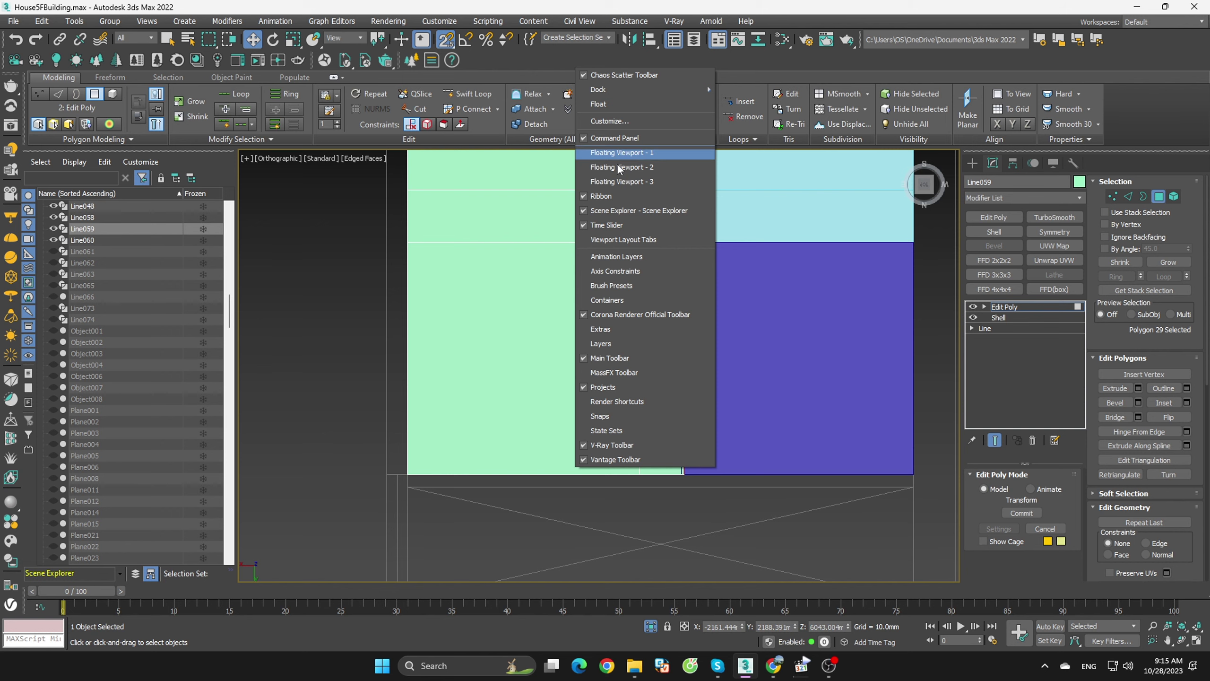
left_click(614, 271)
left_click_drag(390, 229, 90, 100)
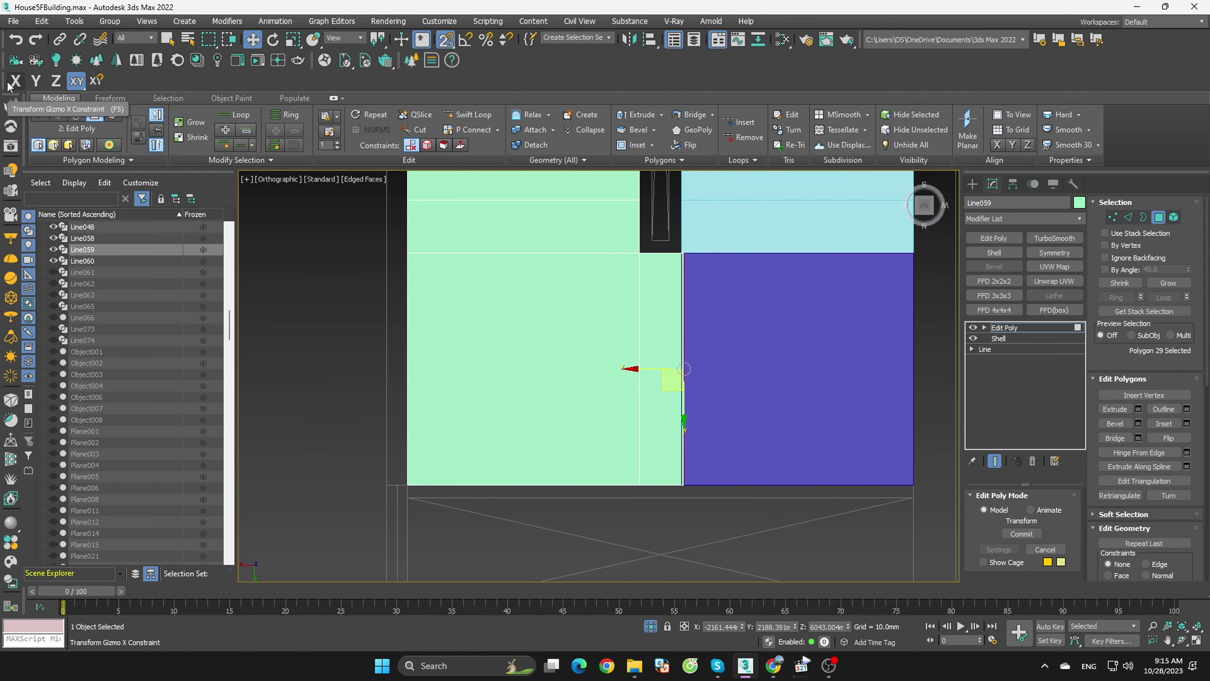
left_click_drag(5, 80, 503, 62)
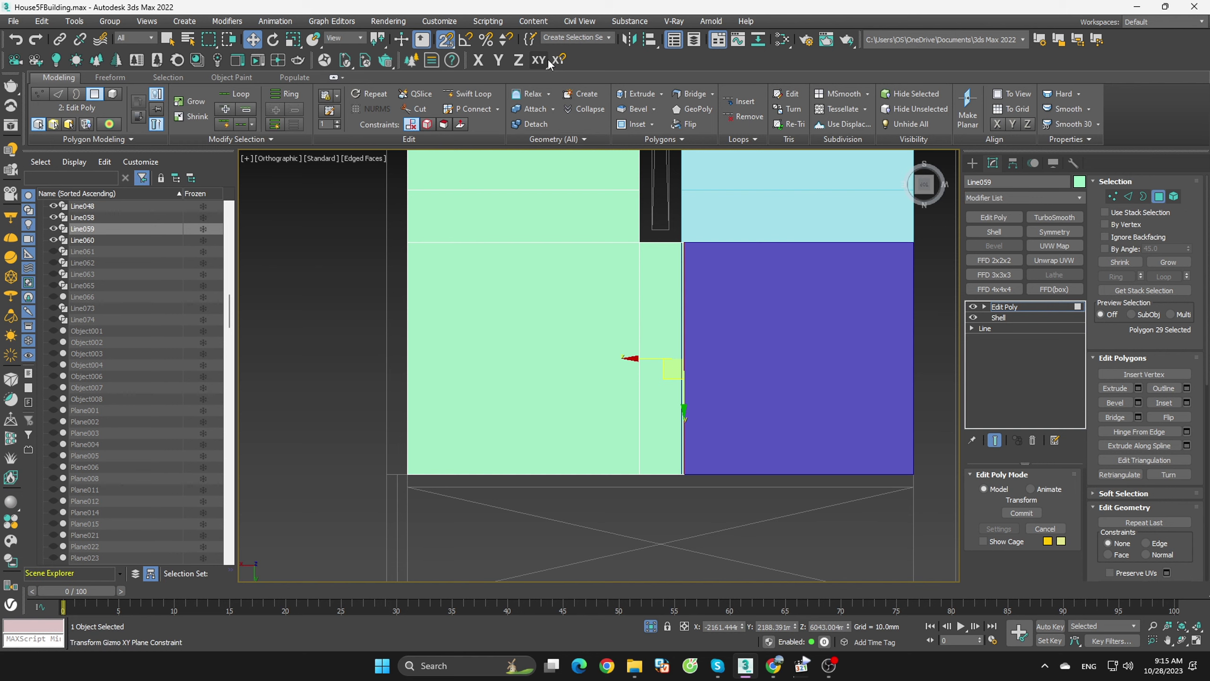
- Stretch the green landing along X onto the blue slab's edge, closing the gap
scroll(648, 348, "up", 2)
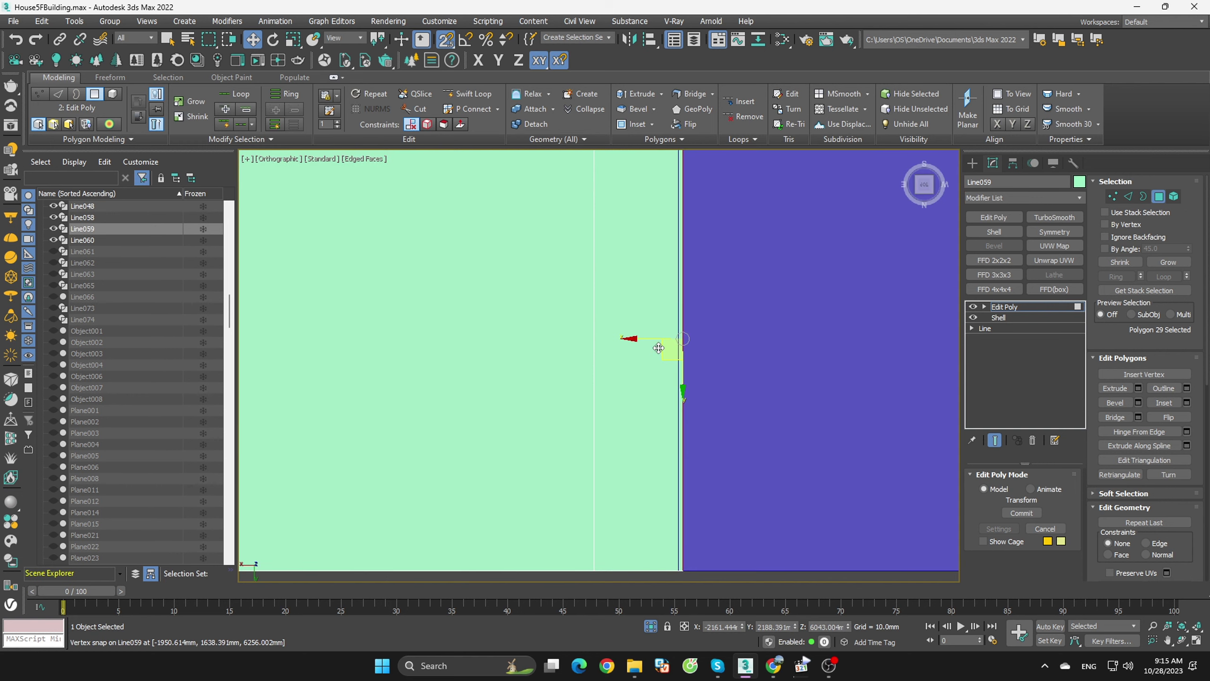
scroll(648, 348, "down", 2)
key("F5")
mouse_move(666, 355)
left_mouse_down()
mouse_move(645, 355)
mouse_move(667, 418)
left_mouse_up()
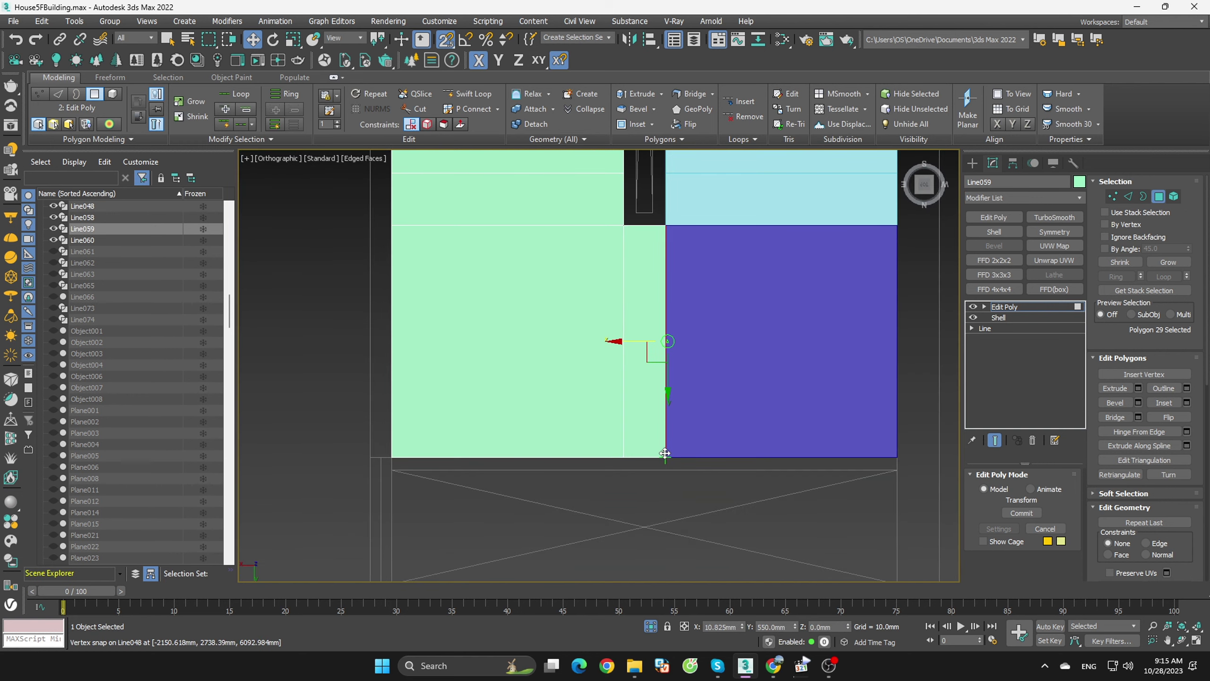
mouse_move(670, 476)
middle_mouse_down("alt")
mouse_move(714, 421)
mouse_move(765, 405)
mouse_move(859, 416)
mouse_move(918, 405)
mouse_move(802, 337)
mouse_move(694, 428)
middle_mouse_up("alt")
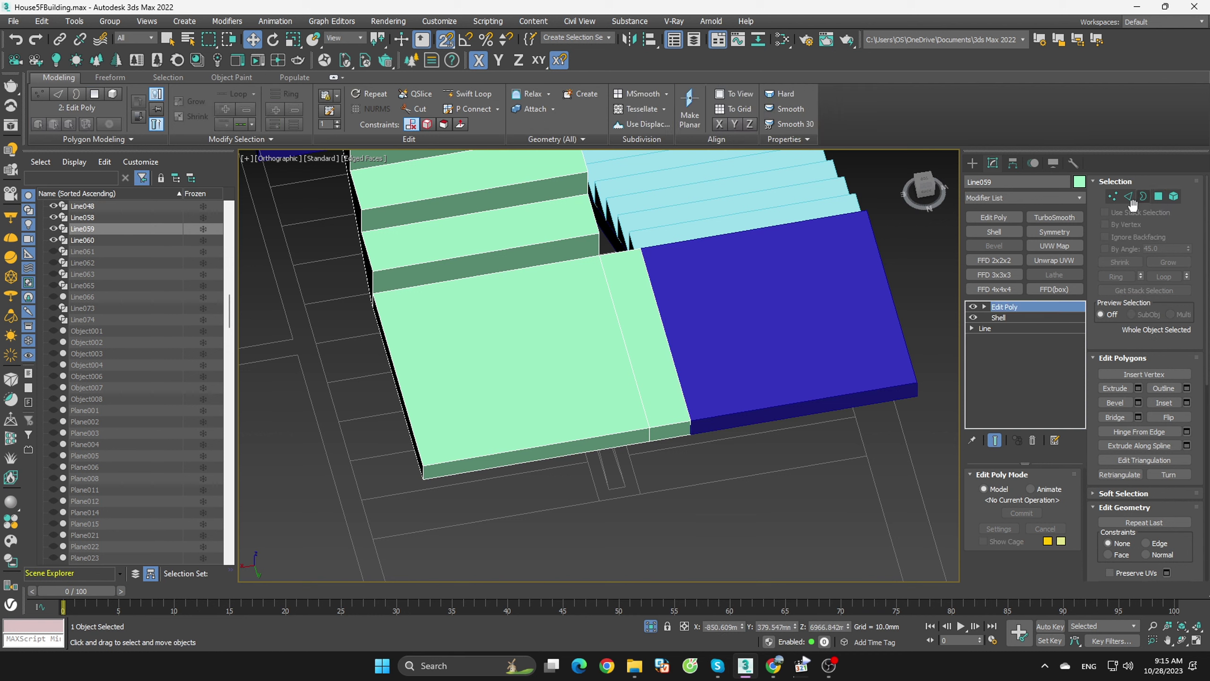
- Select the coloured stair flights and landings, isolate them with Alt+Q, then deselect
left_click(647, 470)
scroll(693, 468, "down", 5)
scroll(697, 469, "down", 2)
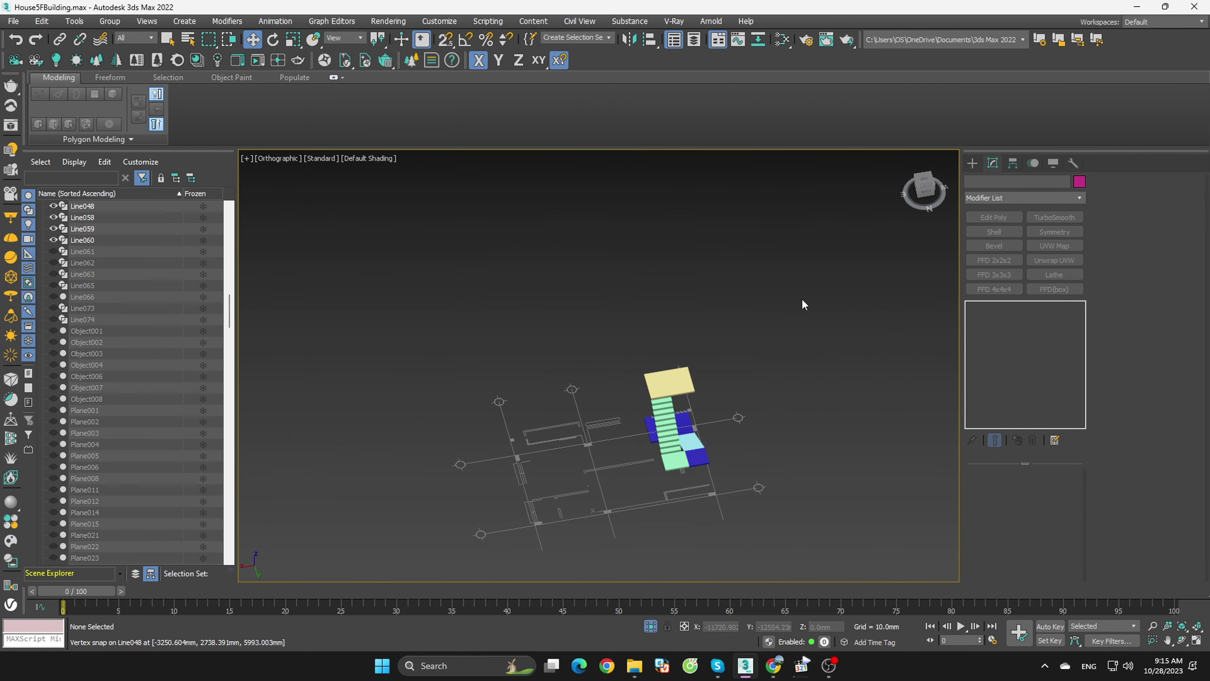
key("F3")
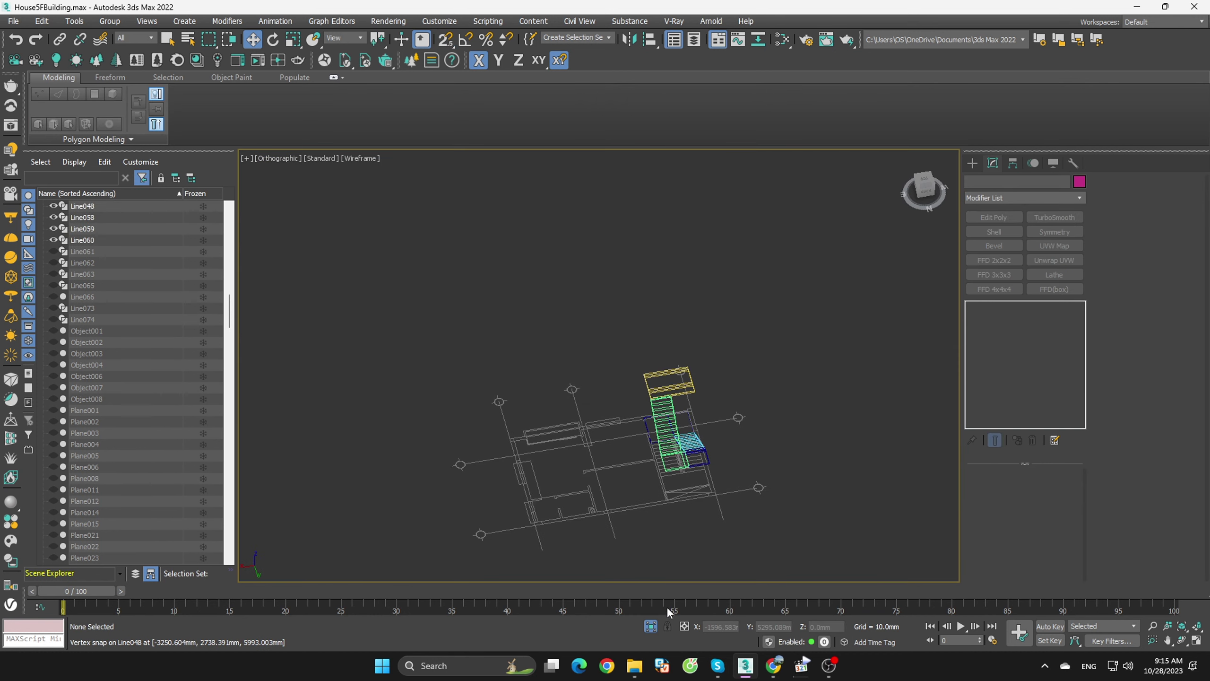
key("F3")
left_click(651, 626)
key("alt+q")
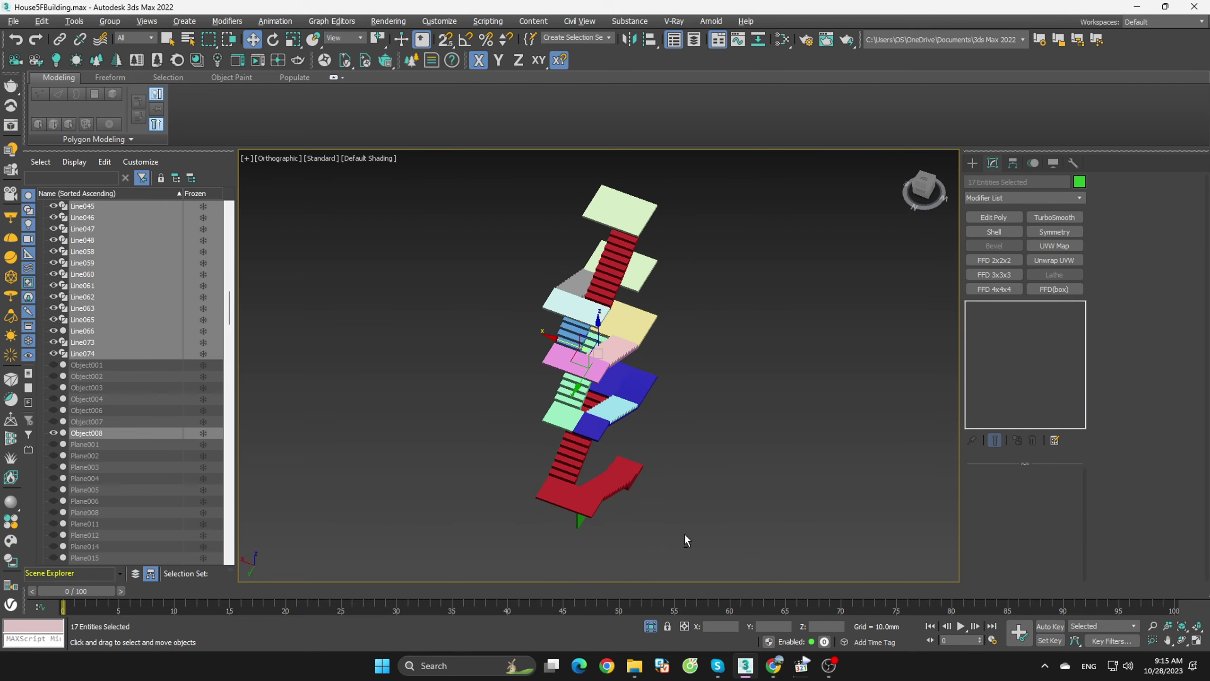
left_click(708, 553)
scroll(580, 308, "up", 5)
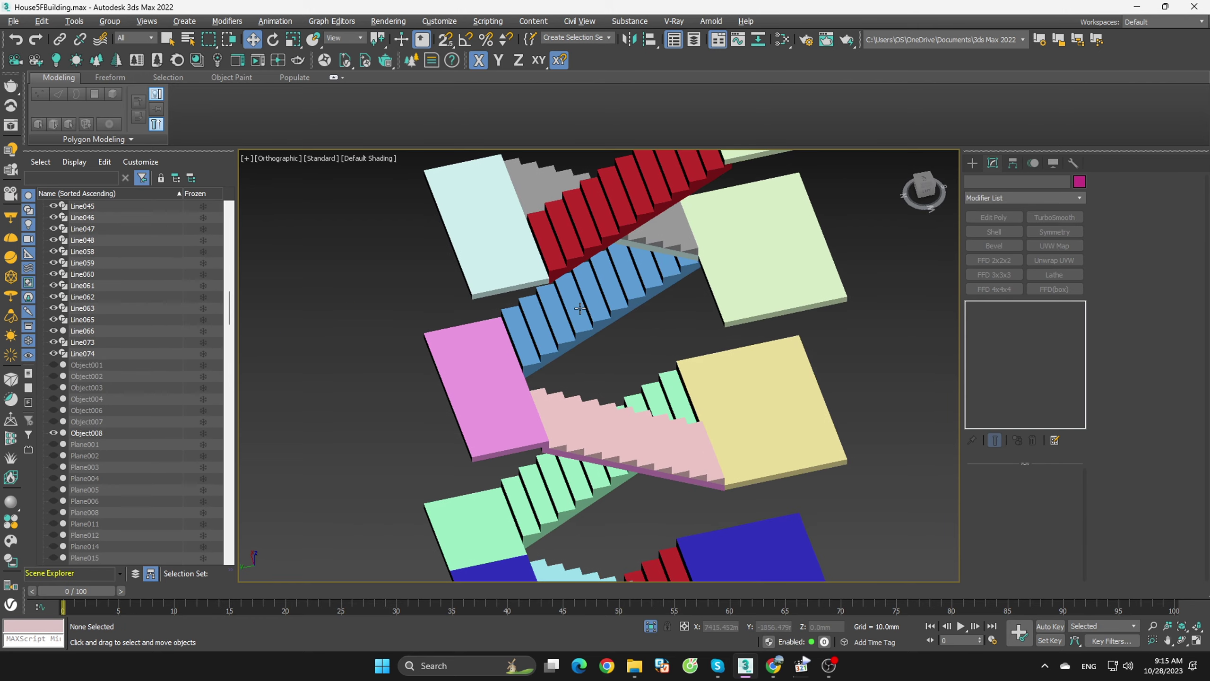
left_click(742, 284)
key("F4")
mouse_move(743, 284)
middle_mouse_down("alt")
mouse_move(744, 313)
mouse_move(683, 324)
middle_mouse_up("alt")
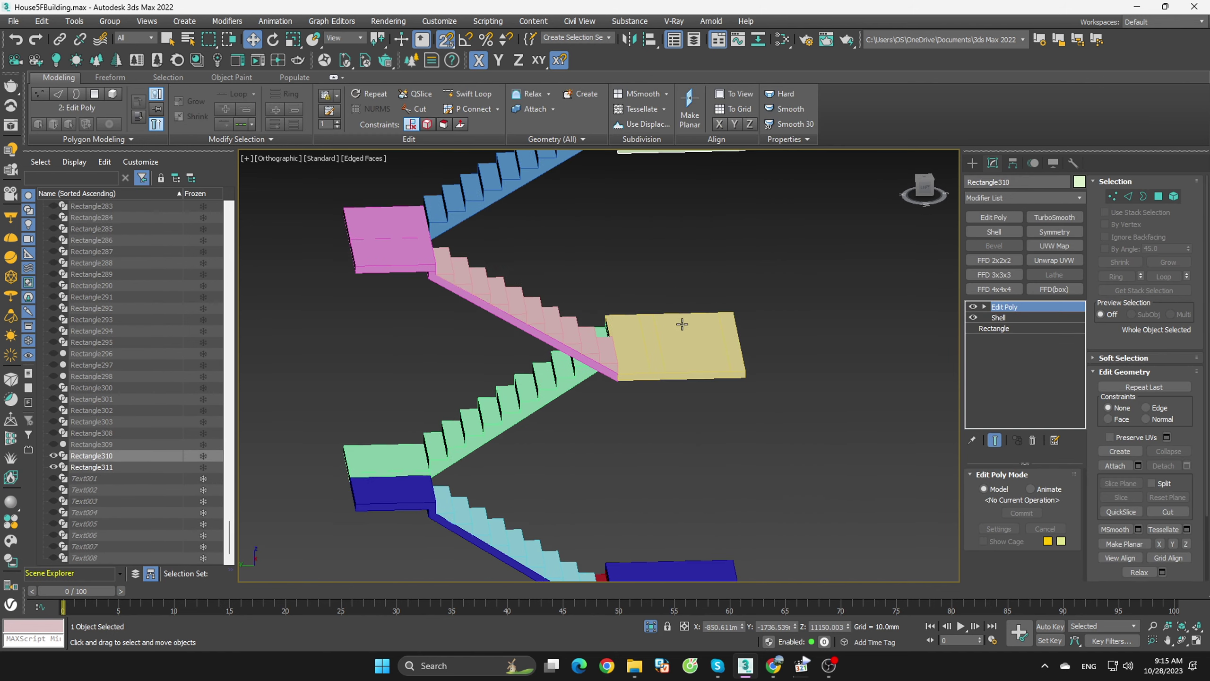
scroll(683, 324, "up", 3)
left_click(667, 356)
scroll(643, 384, "up", 2)
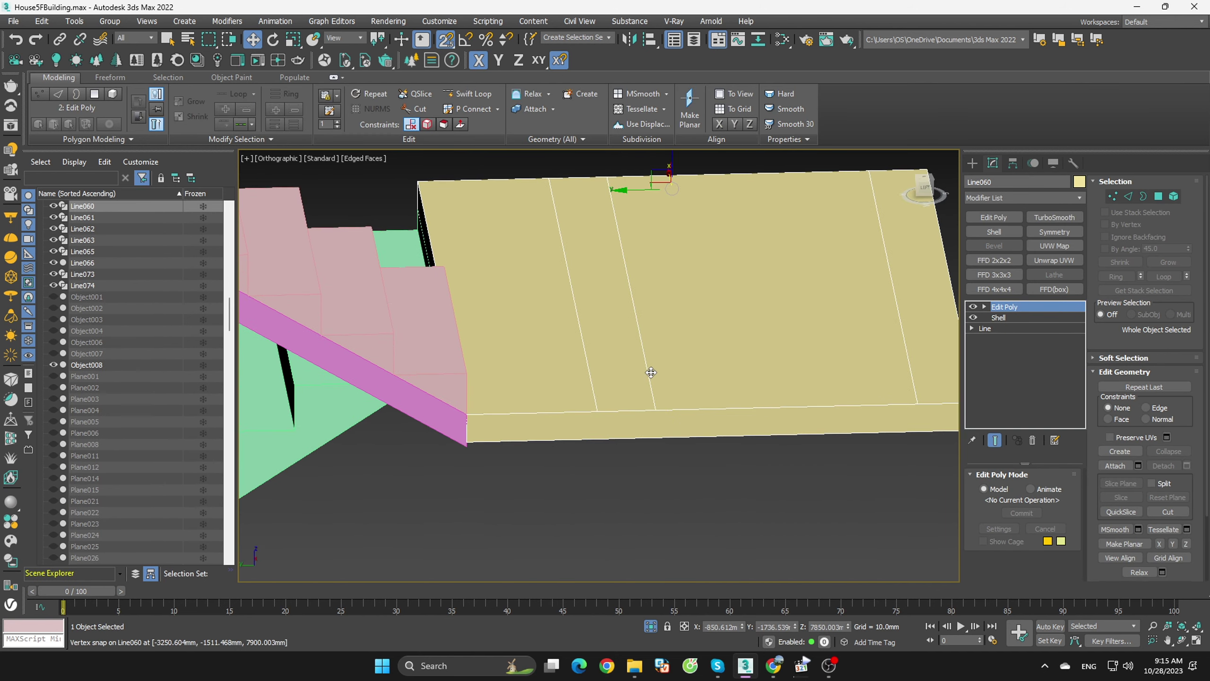
scroll(651, 372, "down", 2)
key("2")
left_click(649, 369)
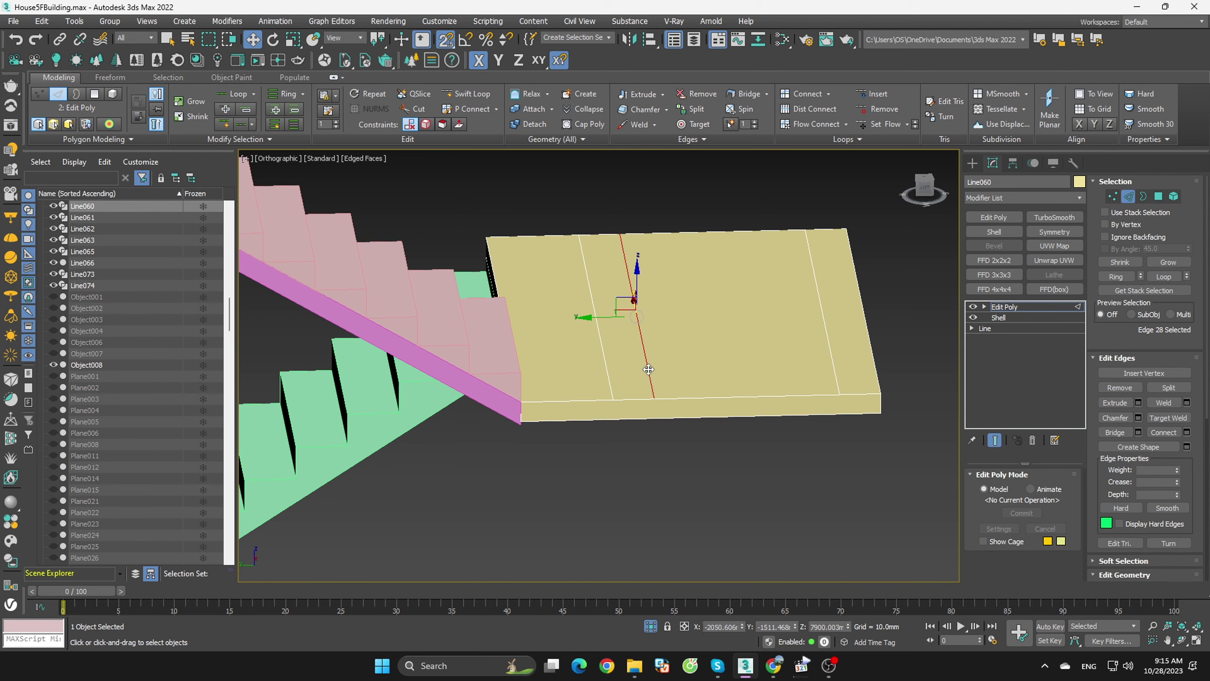
left_click(613, 375, "ctrl")
left_click(832, 350, "ctrl")
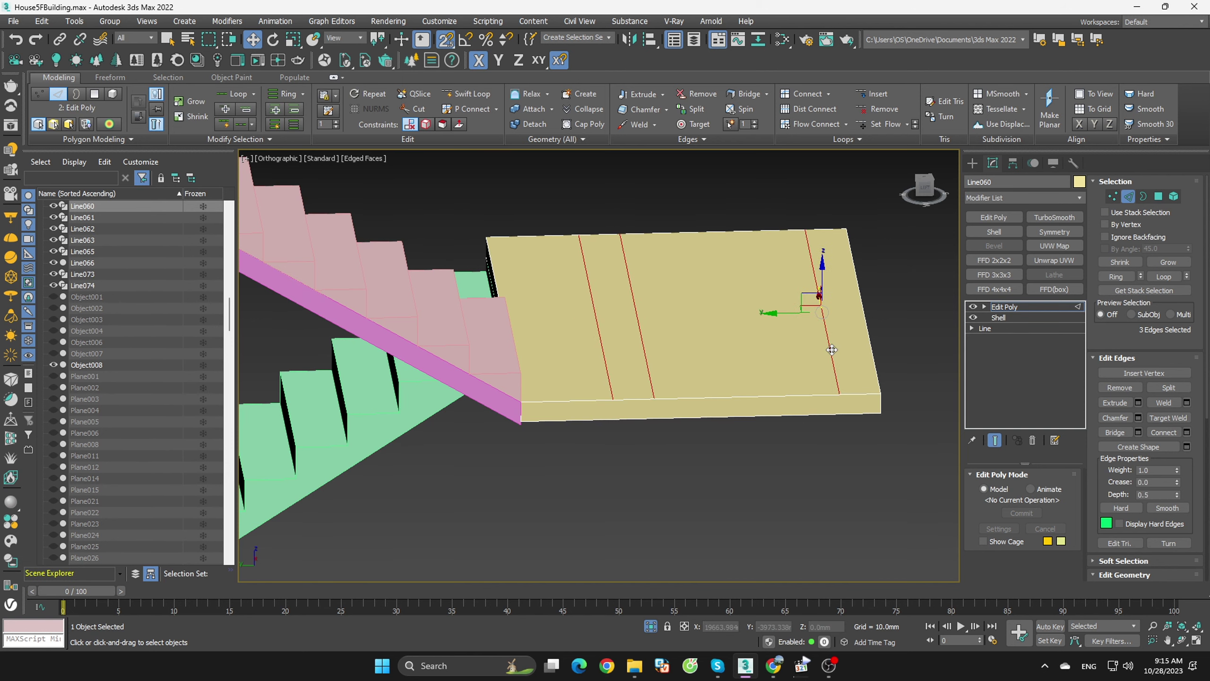
scroll(832, 349, "down", 5)
mouse_move(831, 349)
middle_mouse_down("alt")
mouse_move(646, 352)
mouse_move(634, 400)
middle_mouse_up("alt")
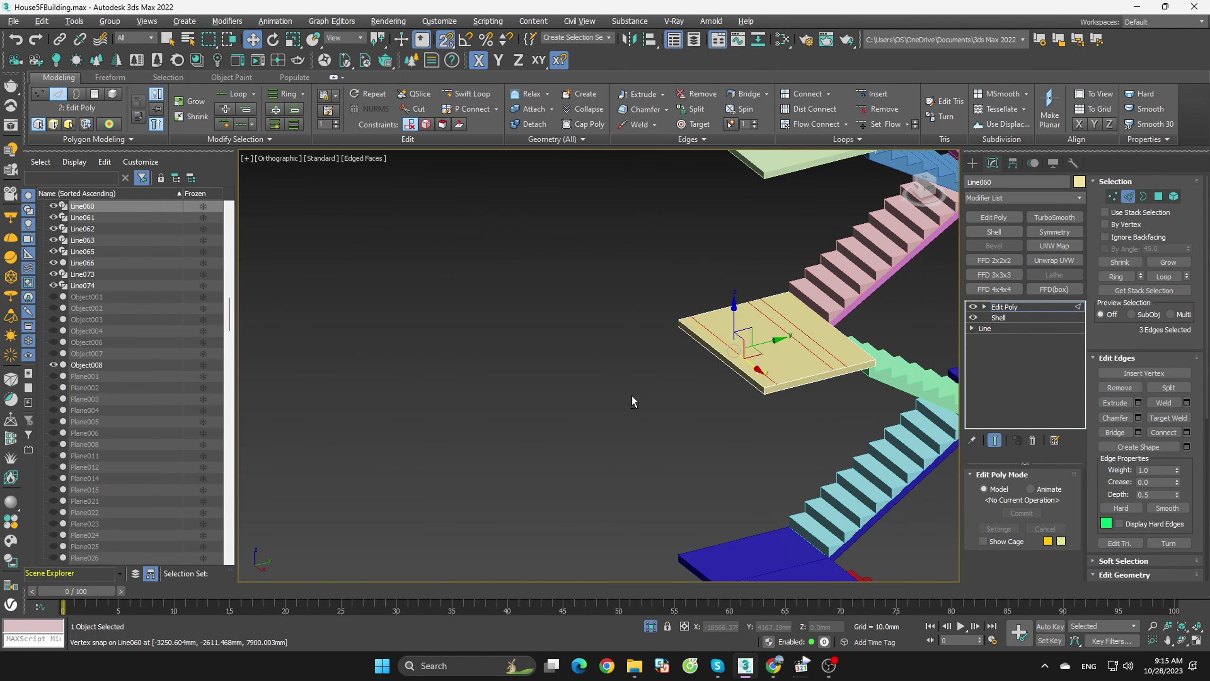
scroll(835, 412, "up", 4)
left_click(835, 412)
scroll(835, 412, "down", 5)
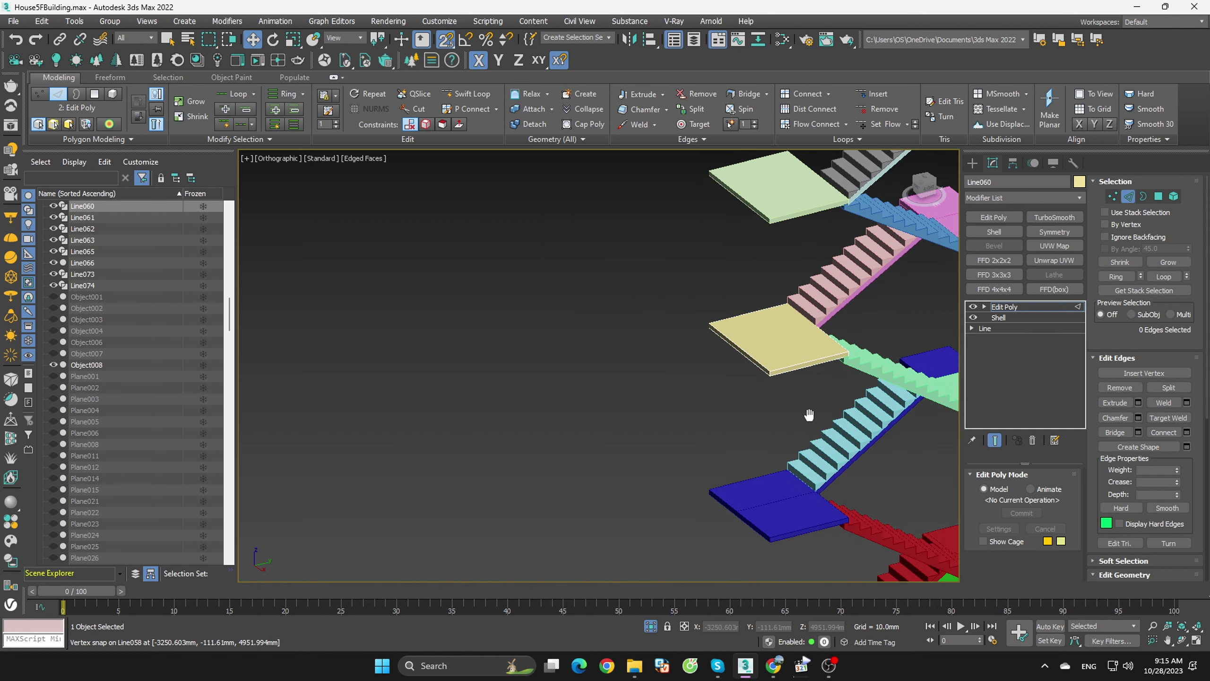
scroll(725, 415, "up", 5)
scroll(725, 415, "up", 2)
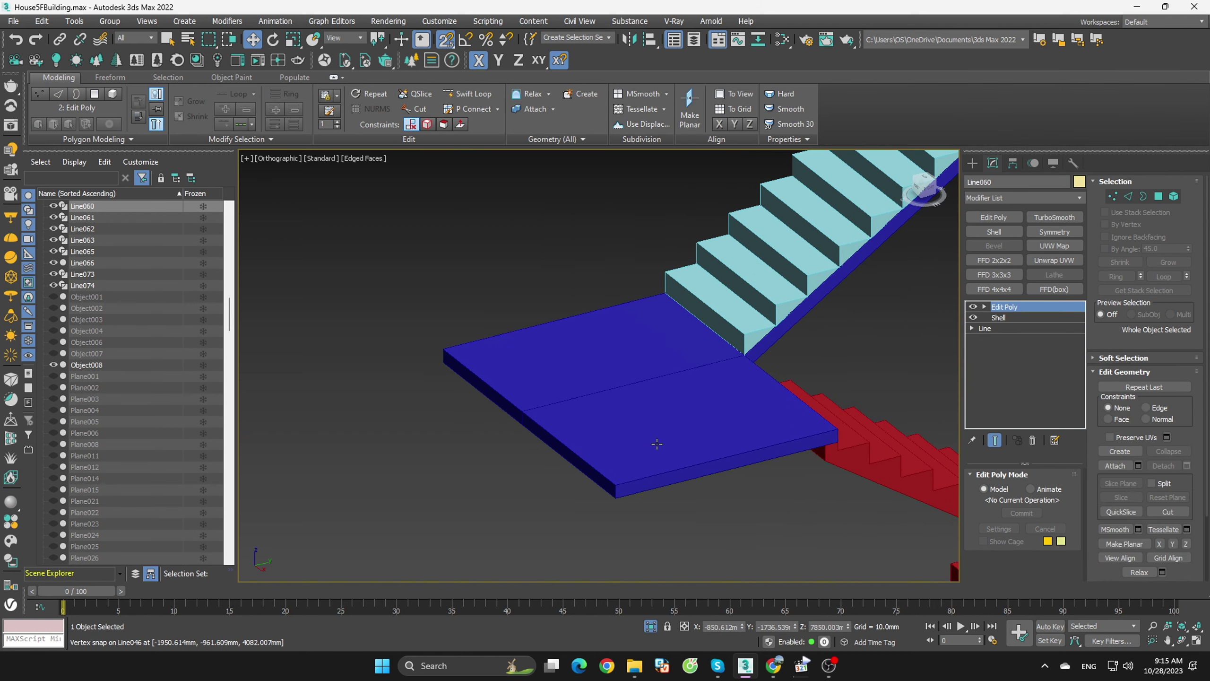
left_click(672, 391)
double_click(675, 378)
mouse_move(675, 378)
middle_mouse_down("alt")
mouse_move(688, 416)
mouse_move(757, 417)
mouse_move(847, 294)
mouse_move(885, 388)
mouse_move(797, 453)
mouse_move(714, 443)
middle_mouse_up("alt")
scroll(800, 465, "down", 5)
scroll(804, 478, "down", 3)
left_click(714, 443)
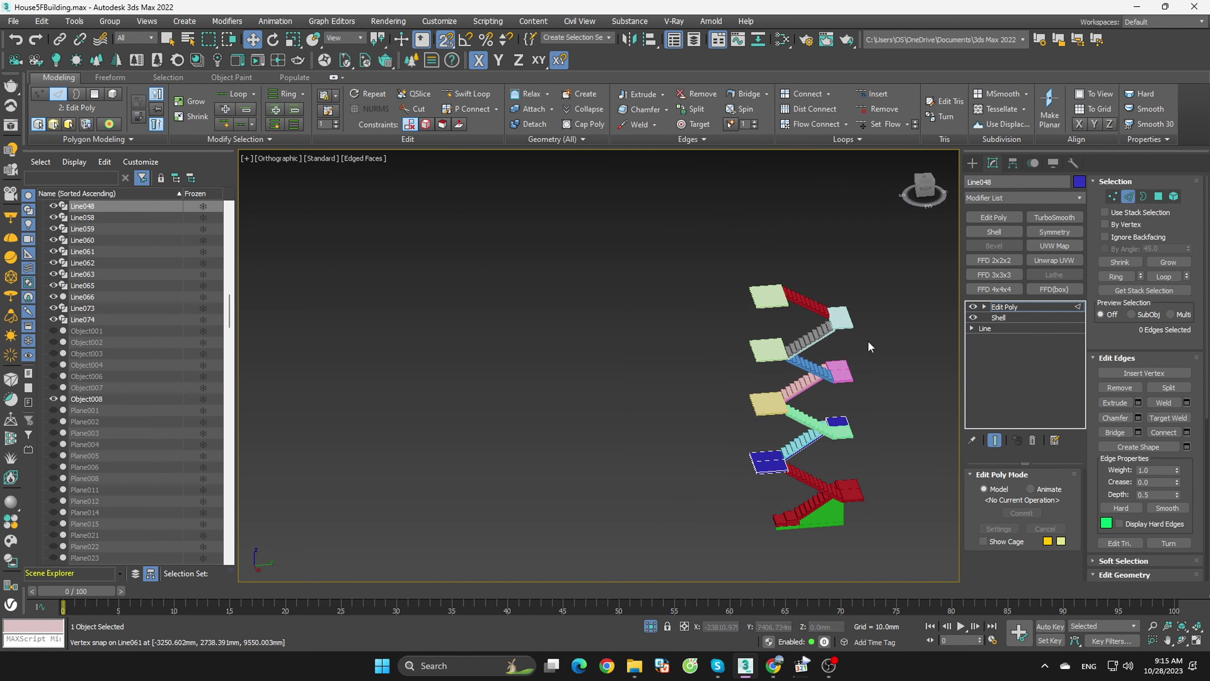
scroll(867, 340, "up", 5)
left_click(841, 326)
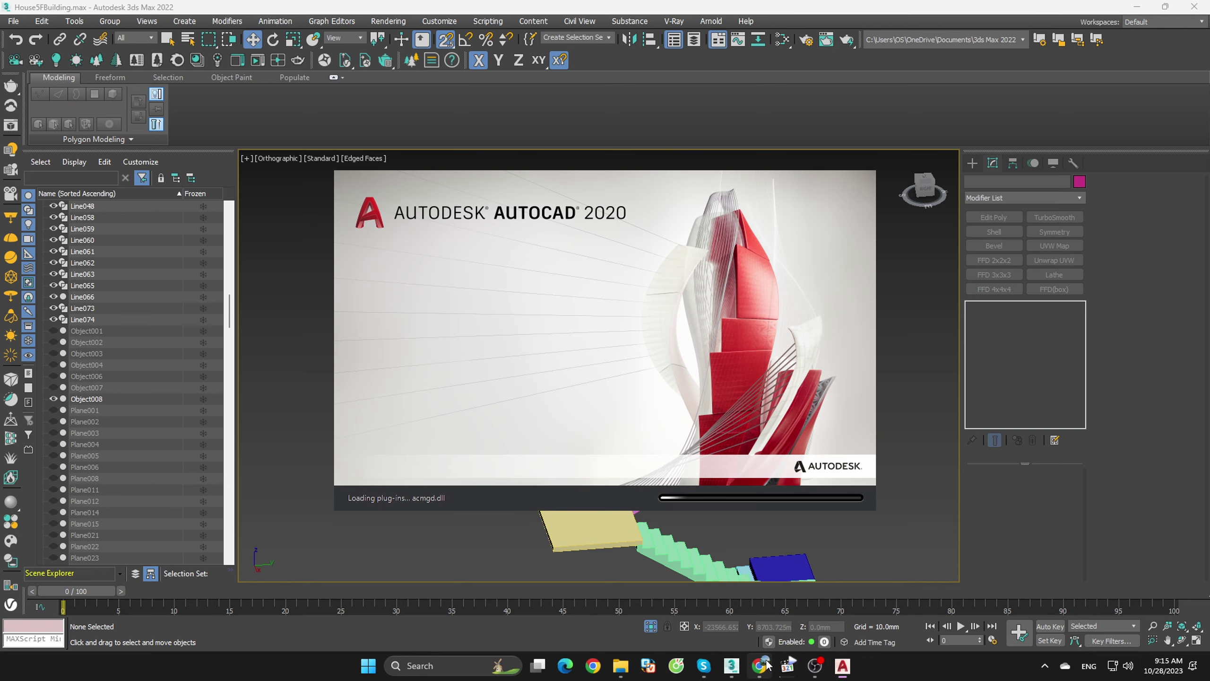
- Launch AutoCAD 2020 from the taskbar to open CĂN HỘ 5 TẦNG.dwg
left_click(683, 671)
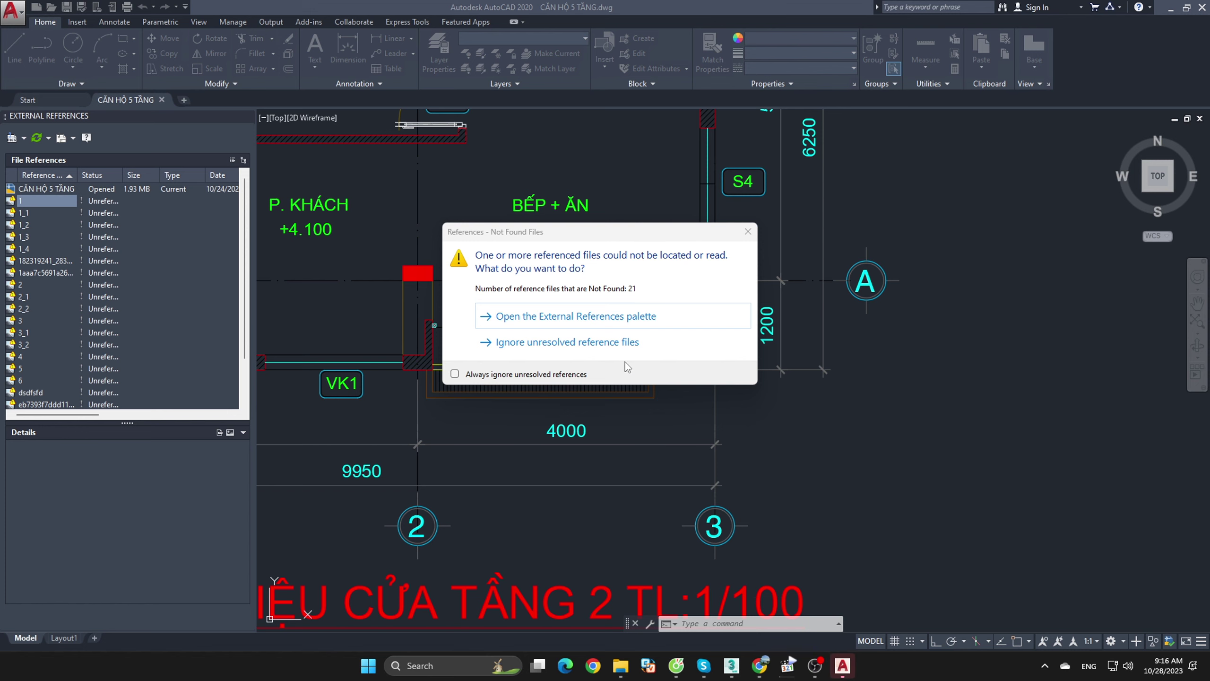
left_click(596, 341)
scroll(619, 472, "down", 4)
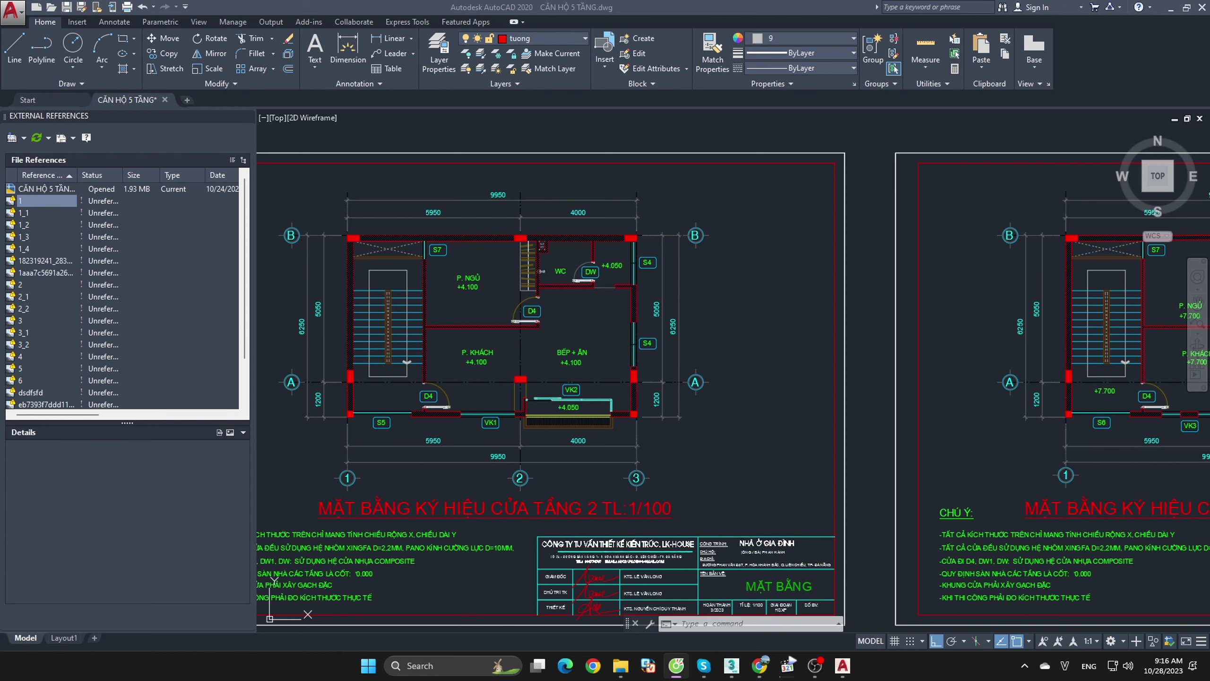
scroll(851, 351, "down", 5)
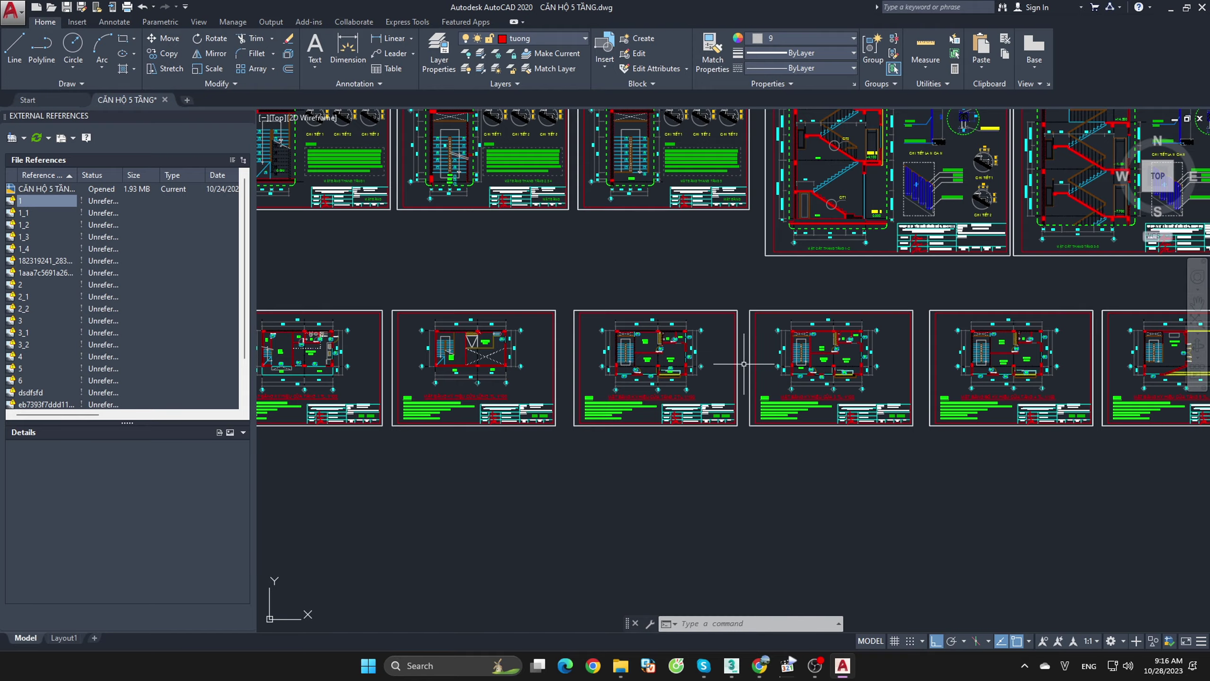
scroll(710, 359, "down", 2)
scroll(710, 359, "up", 10)
scroll(743, 329, "up", 3)
scroll(742, 330, "down", 5)
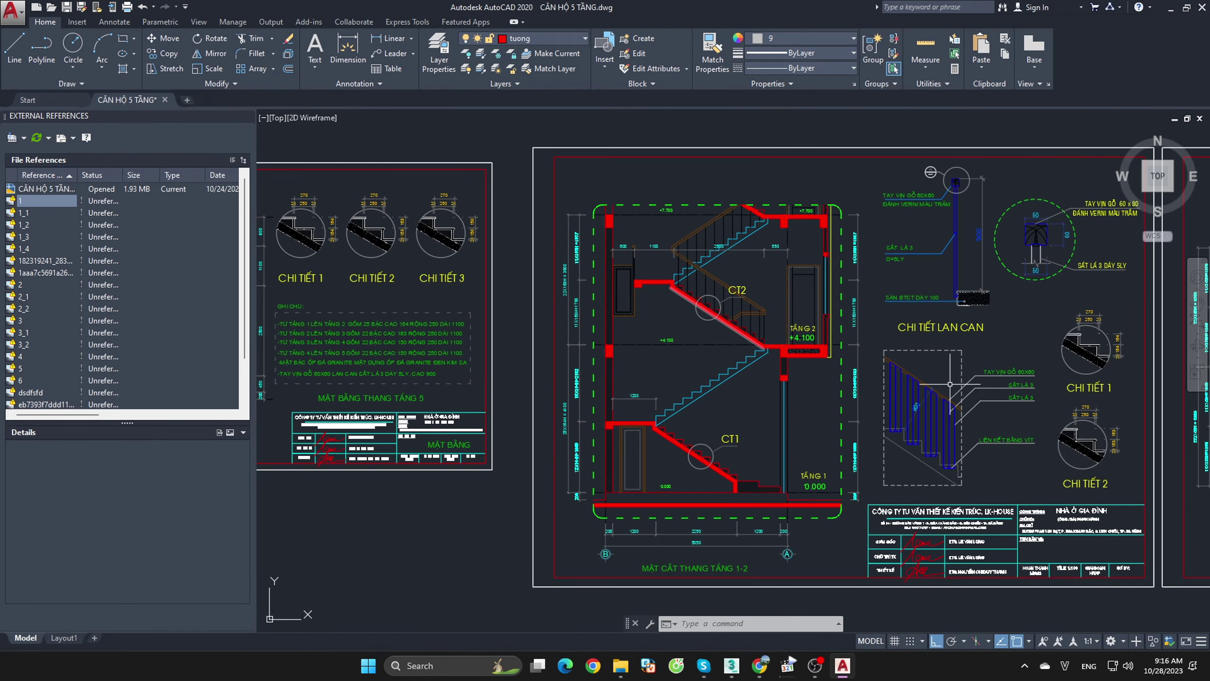
scroll(735, 317, "up", 2)
scroll(736, 318, "up", 2)
scroll(735, 317, "down", 3)
scroll(735, 317, "down", 2)
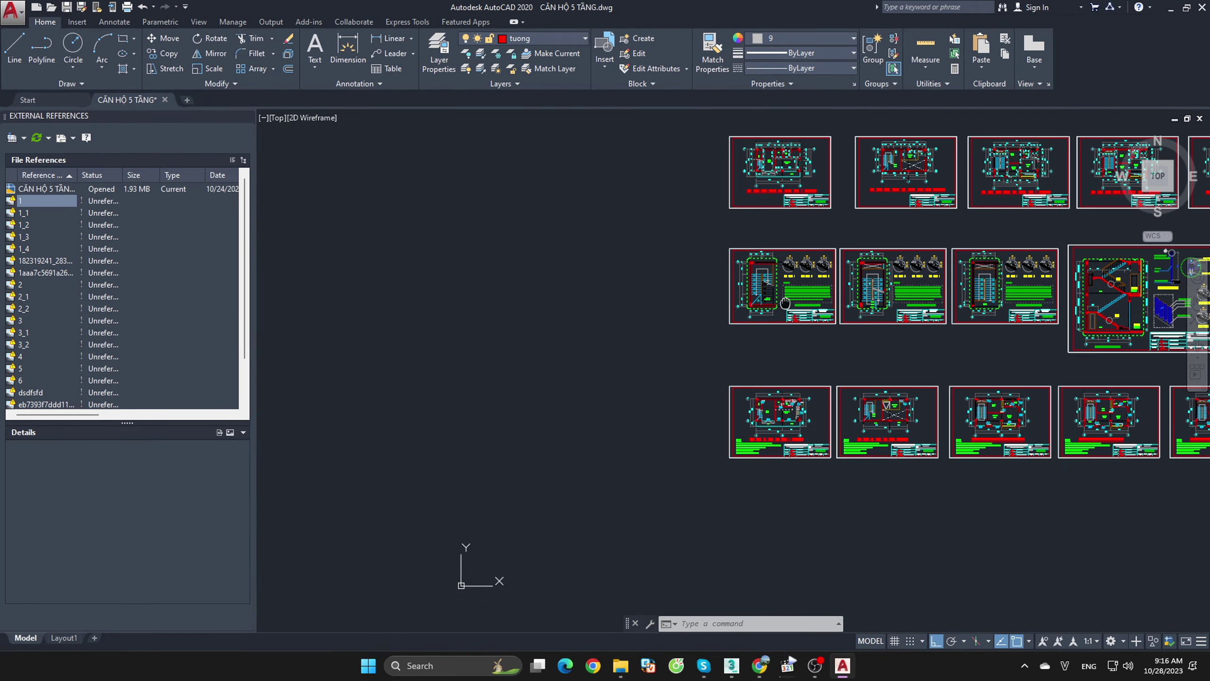
scroll(789, 292, "up", 5)
scroll(788, 292, "up", 2)
scroll(788, 292, "down", 2)
scroll(880, 313, "down", 2)
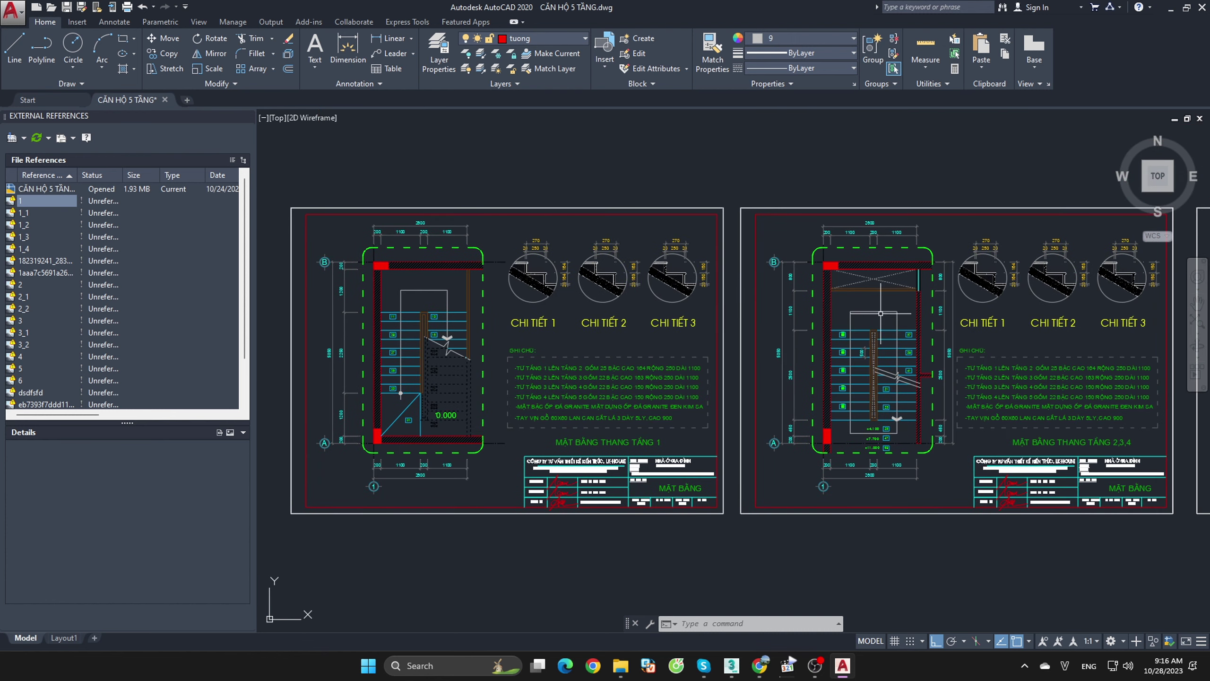
scroll(1061, 332, "up", 5)
scroll(1103, 285, "up", 3)
scroll(971, 386, "down", 2)
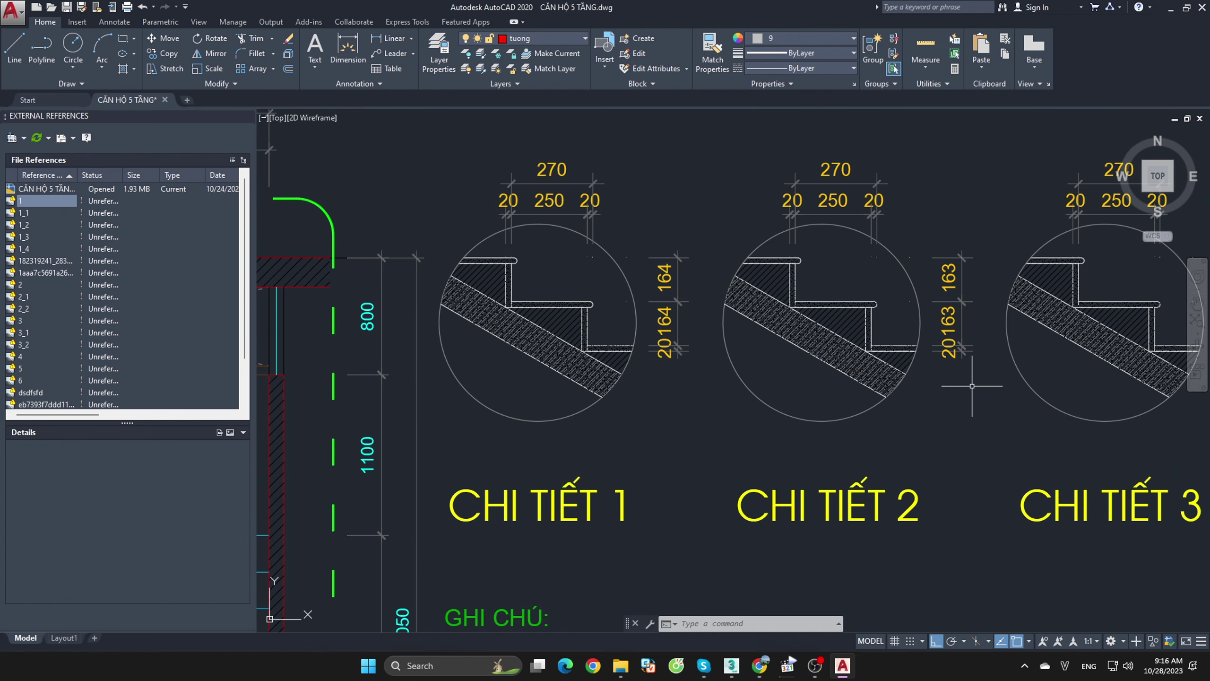
scroll(974, 389, "down", 2)
scroll(988, 373, "up", 4)
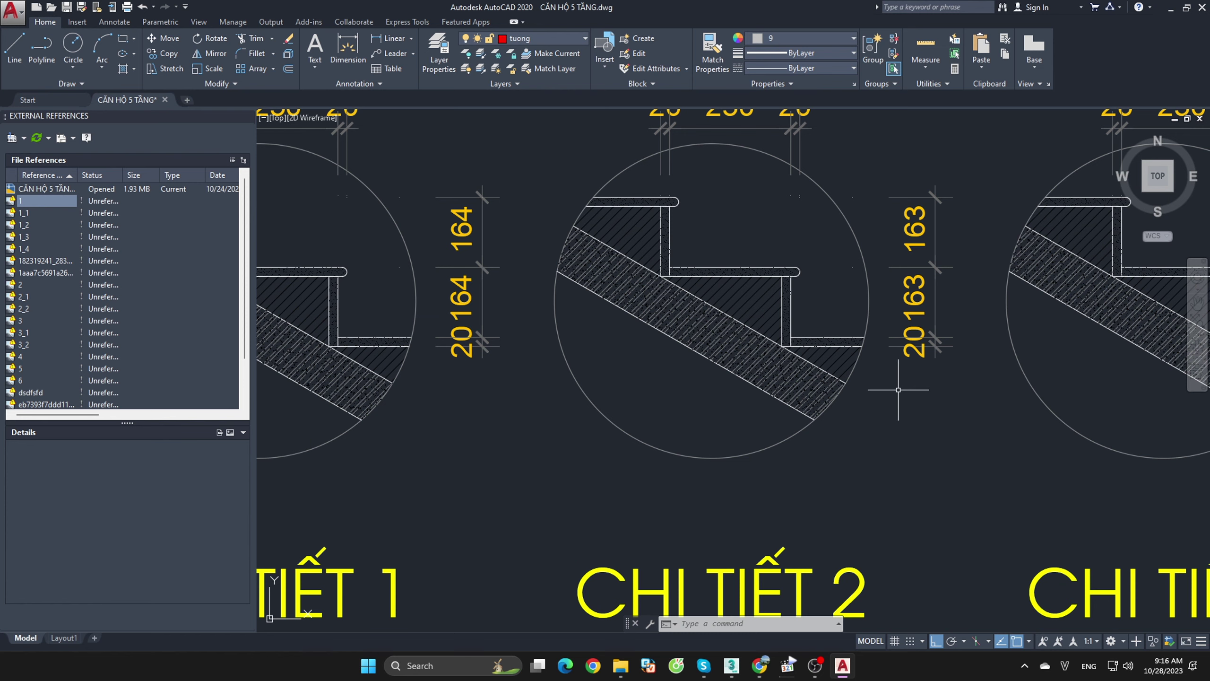
scroll(898, 390, "down", 2)
scroll(1015, 390, "up", 2)
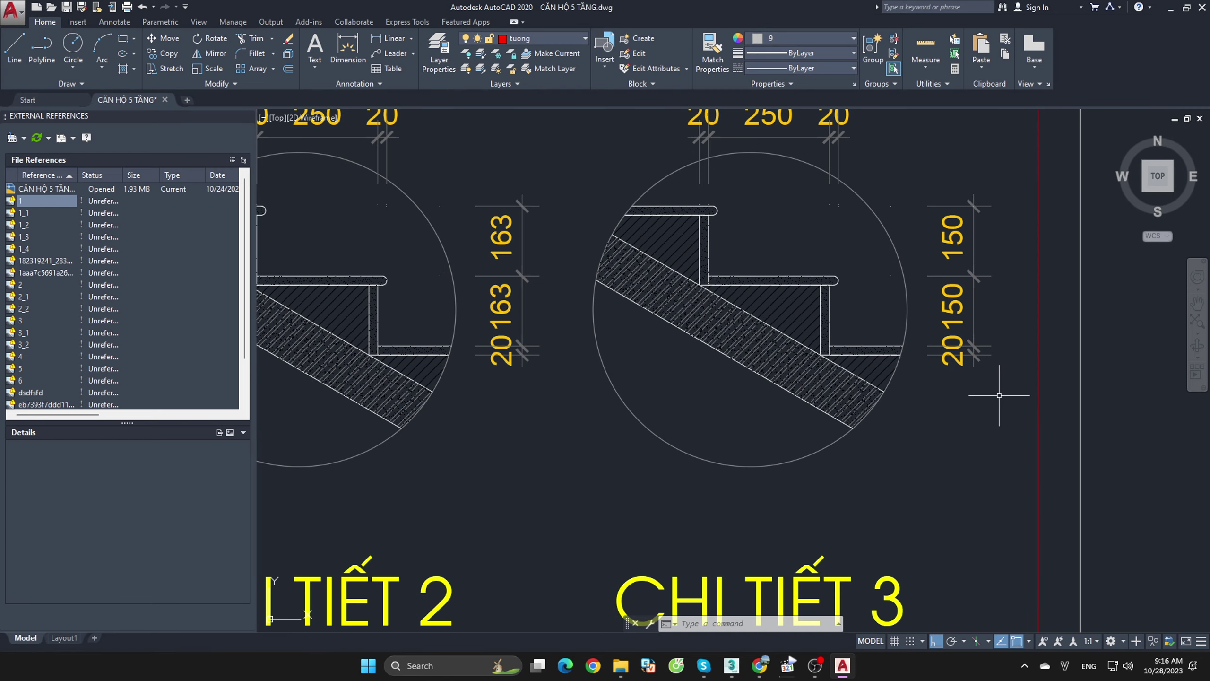
scroll(999, 395, "down", 3)
middle_click_drag(697, 432, 388, 377)
scroll(817, 315, "down", 4)
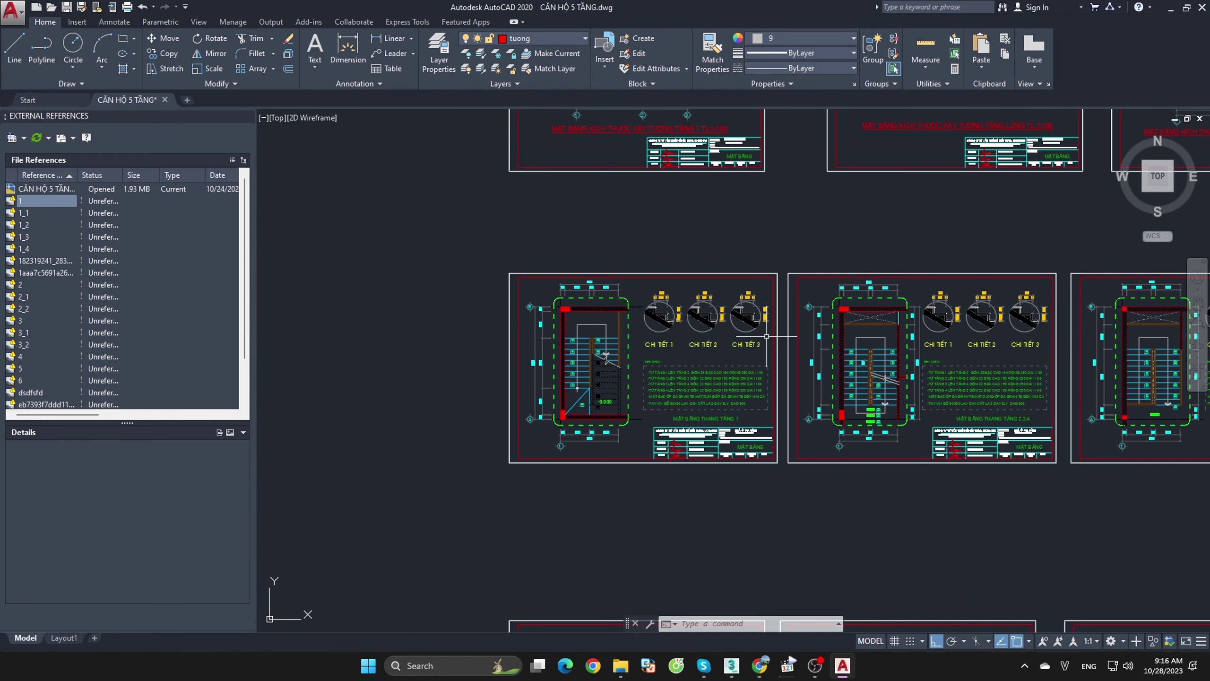
middle_click_drag(923, 413, 859, 418)
scroll(916, 422, "up", 4)
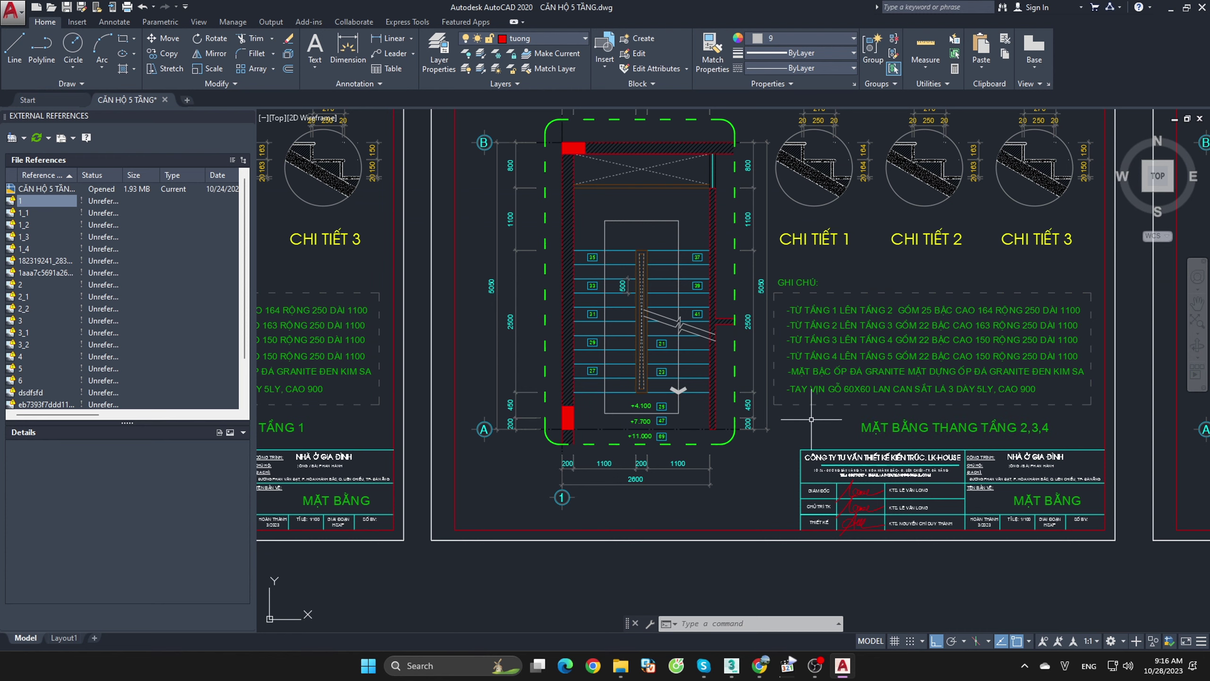
middle_click_drag(928, 295, 988, 361)
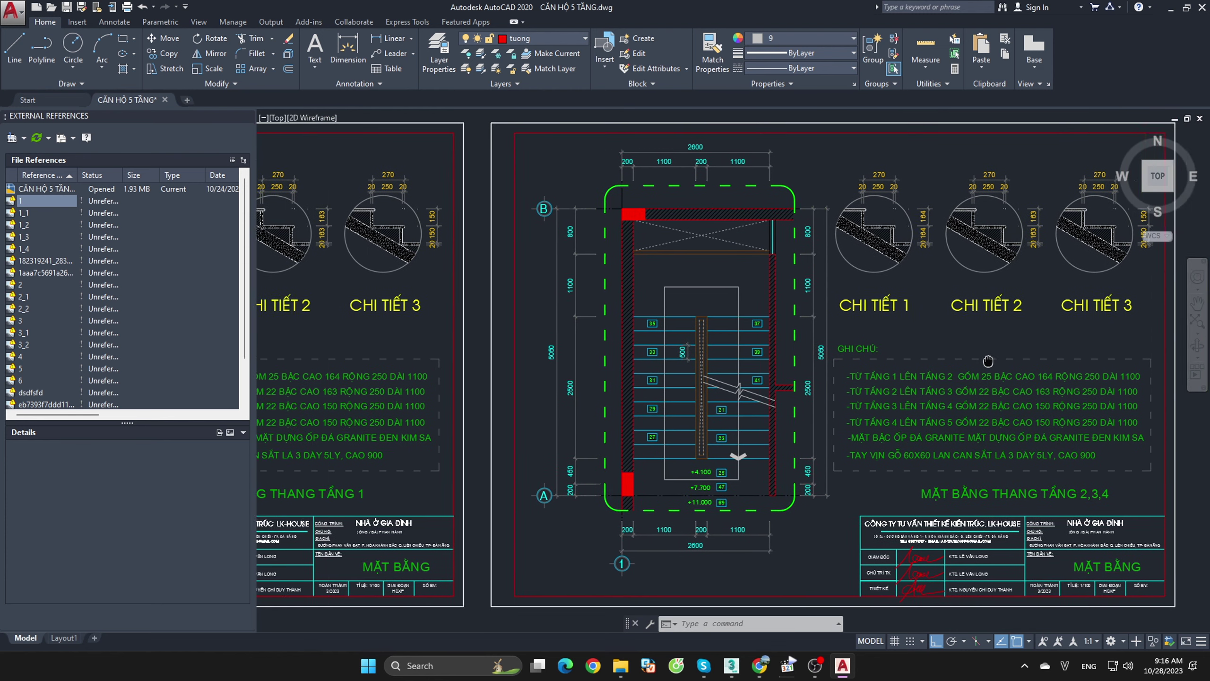
scroll(953, 358, "down", 2)
middle_click_drag(678, 367, 883, 335)
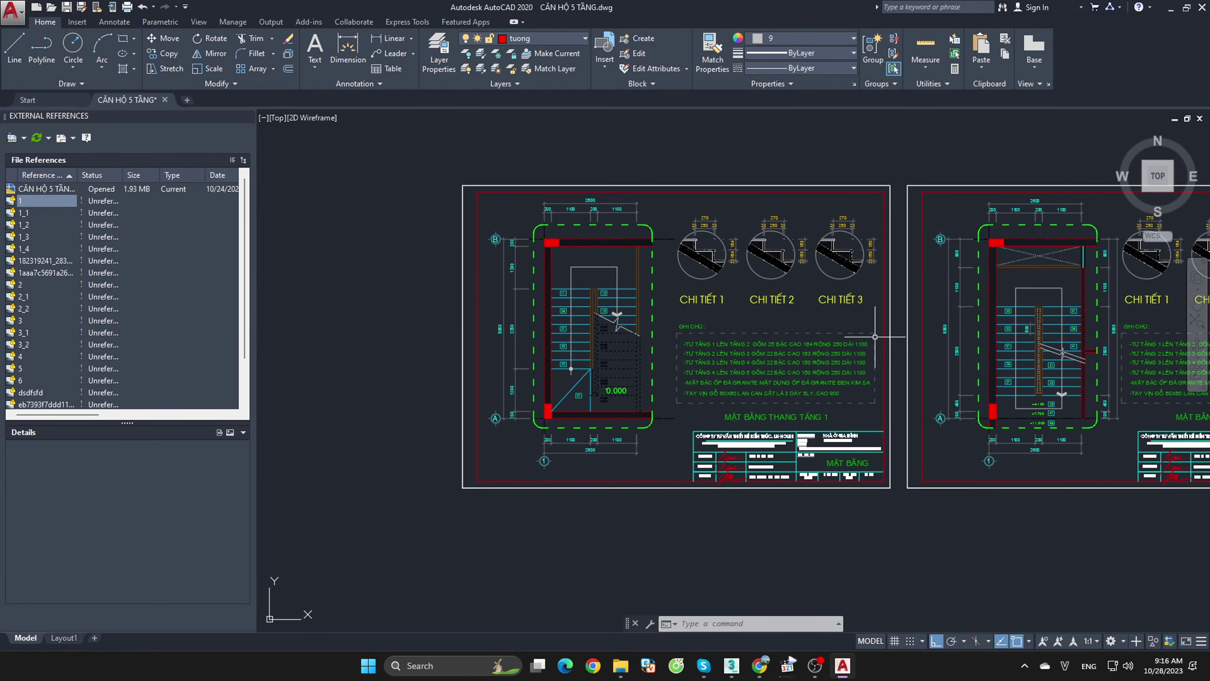
scroll(596, 309, "up", 4)
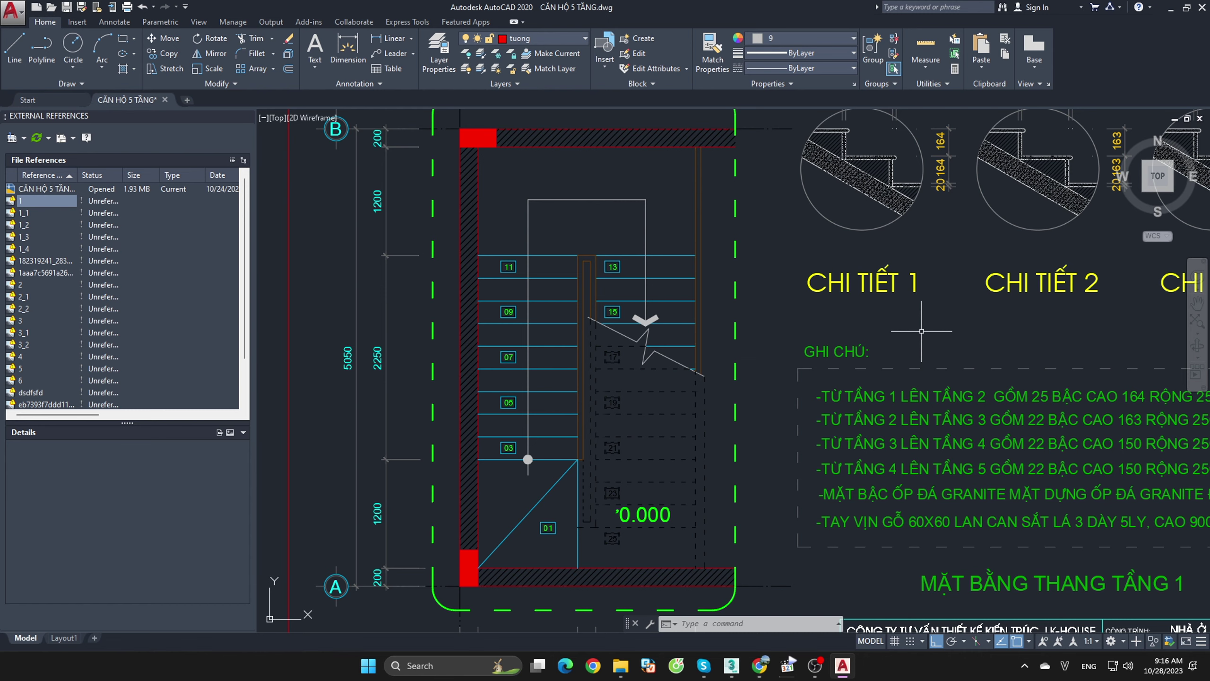
scroll(595, 408, "down", 5)
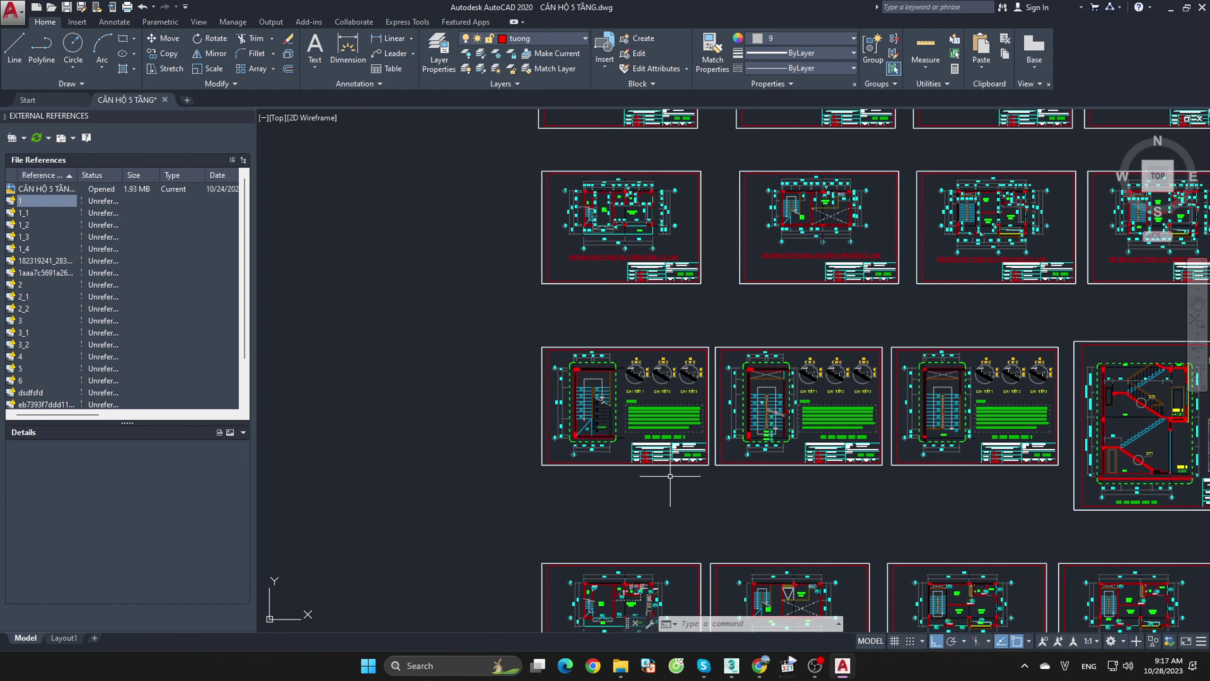
scroll(670, 475, "down", 2)
middle_click_drag(670, 475, 697, 372)
scroll(697, 334, "up", 6)
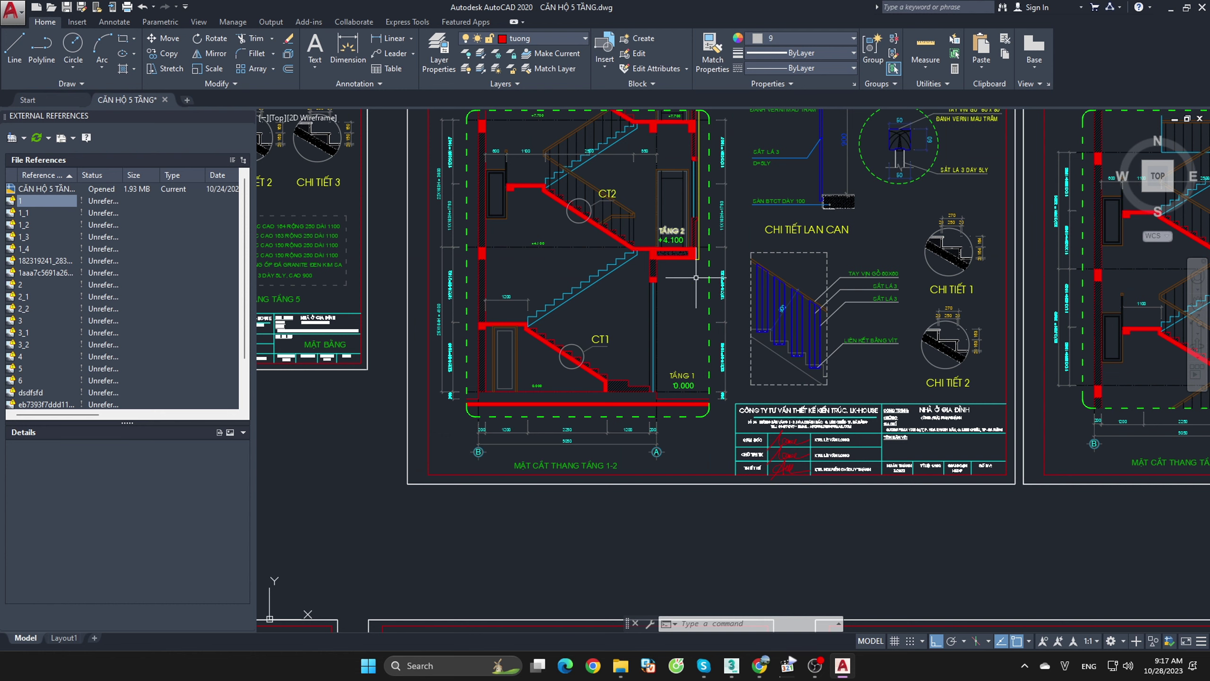
middle_click_drag(696, 277, 721, 318)
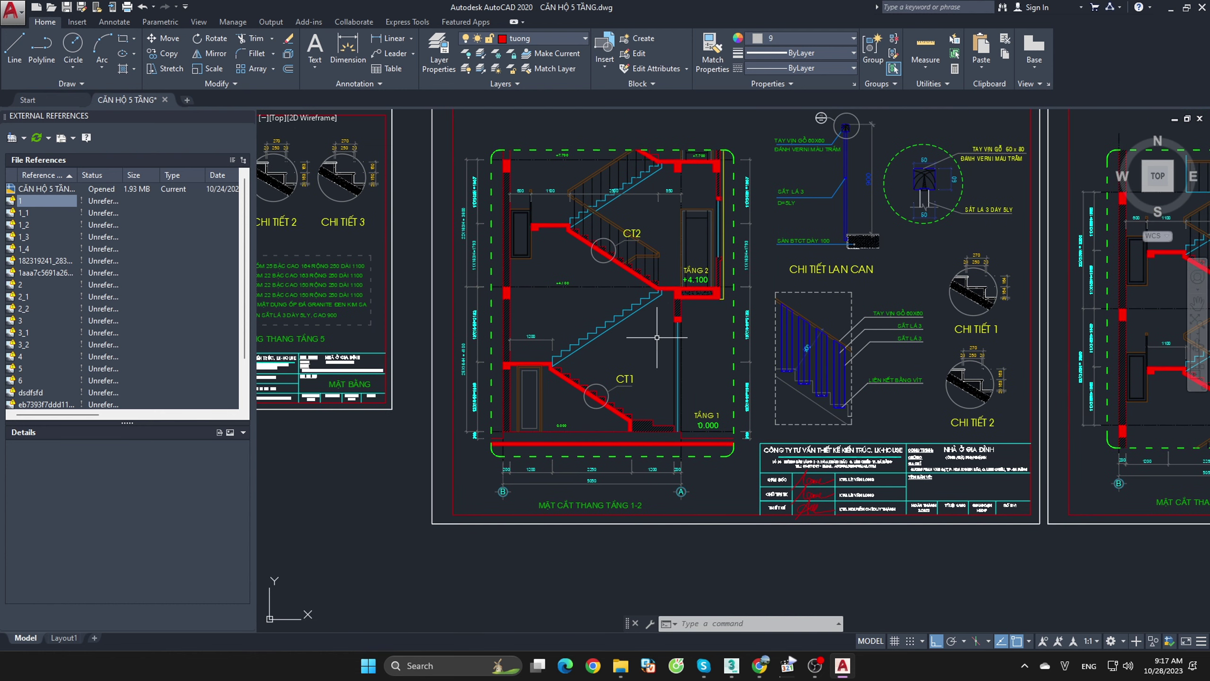
scroll(658, 338, "down", 3)
scroll(801, 373, "up", 2)
scroll(933, 360, "up", 1)
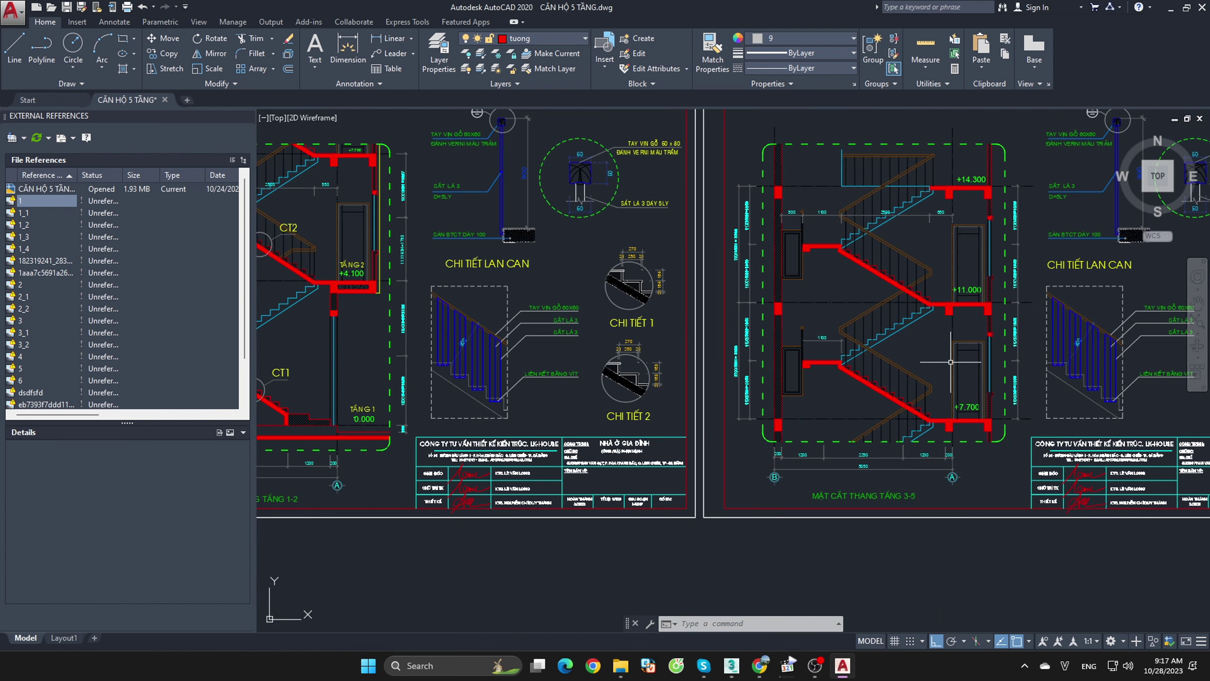
mouse_move(955, 361)
middle_mouse_down()
mouse_move(893, 374)
mouse_move(810, 370)
mouse_move(991, 370)
middle_mouse_up()
mouse_move(525, 362)
middle_mouse_down()
mouse_move(705, 362)
mouse_move(684, 355)
middle_mouse_up()
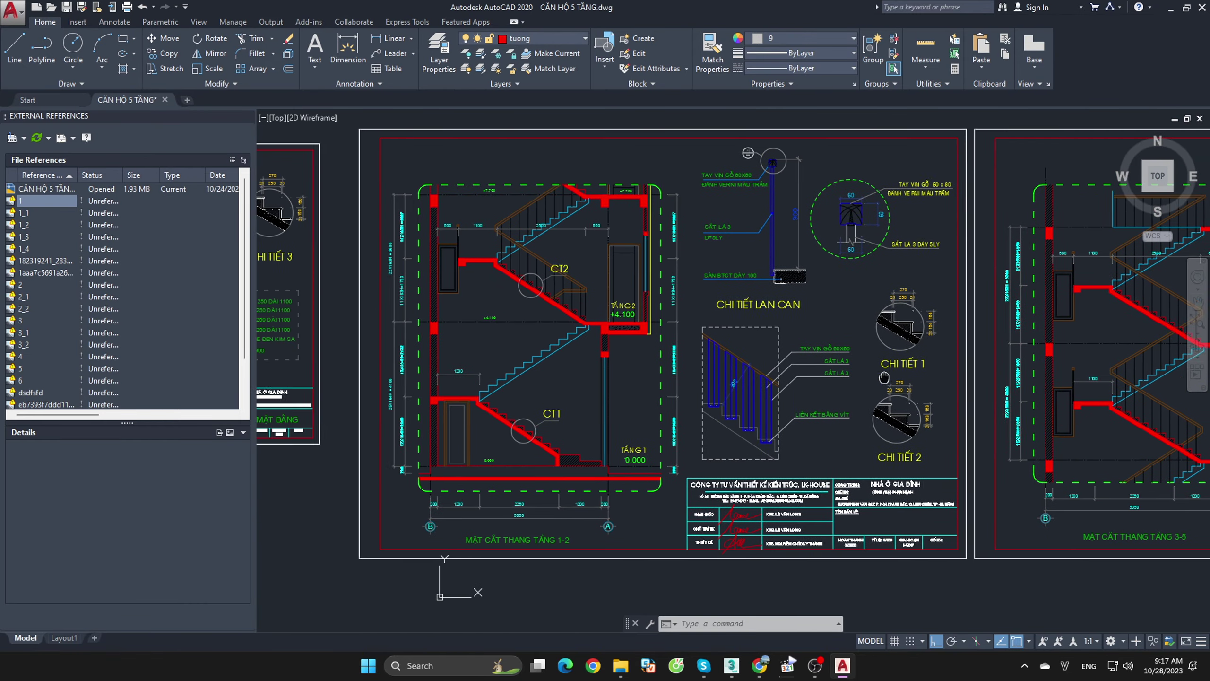
scroll(684, 355, "down", 4)
scroll(1077, 348, "up", 5)
scroll(809, 362, "up", 4)
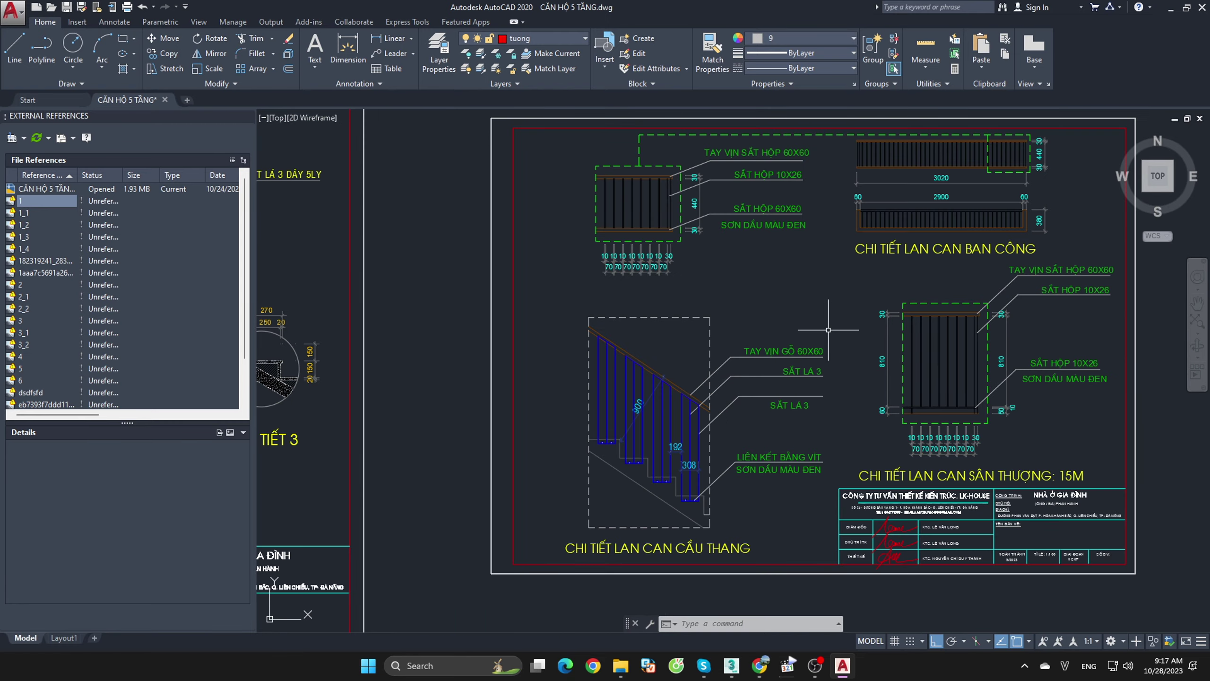
scroll(842, 327, "down", 2)
middle_click_drag(630, 376, 697, 377)
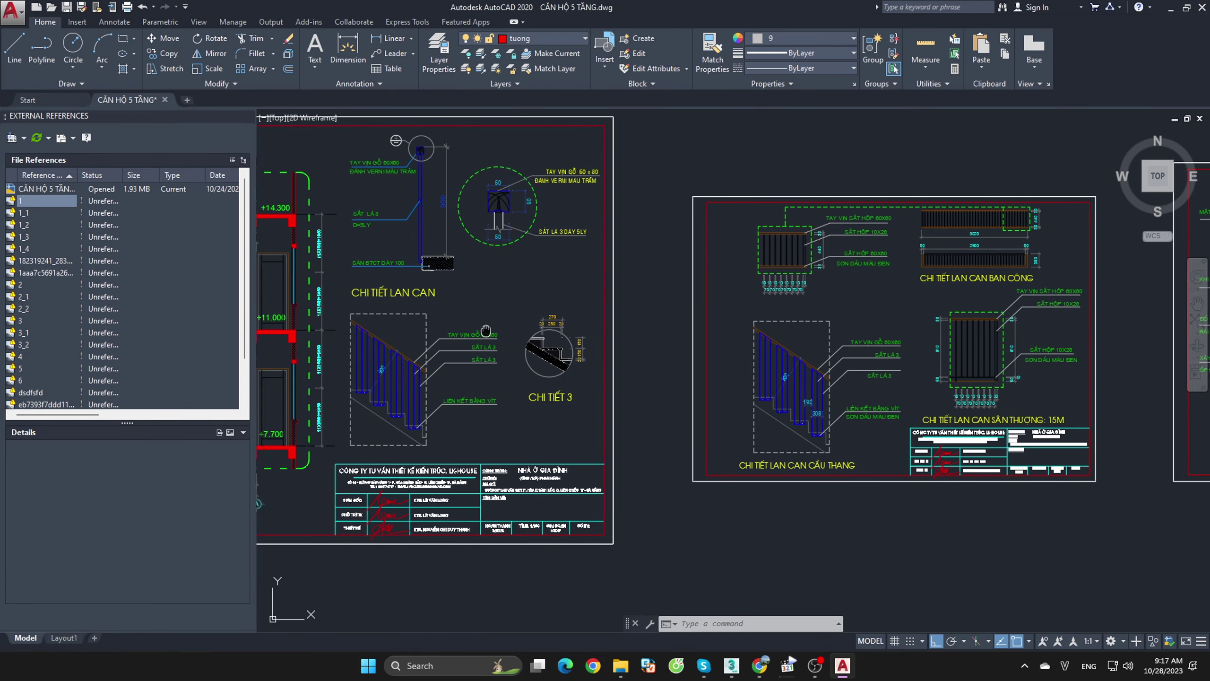
scroll(697, 377, "up", 3)
scroll(792, 394, "up", 2)
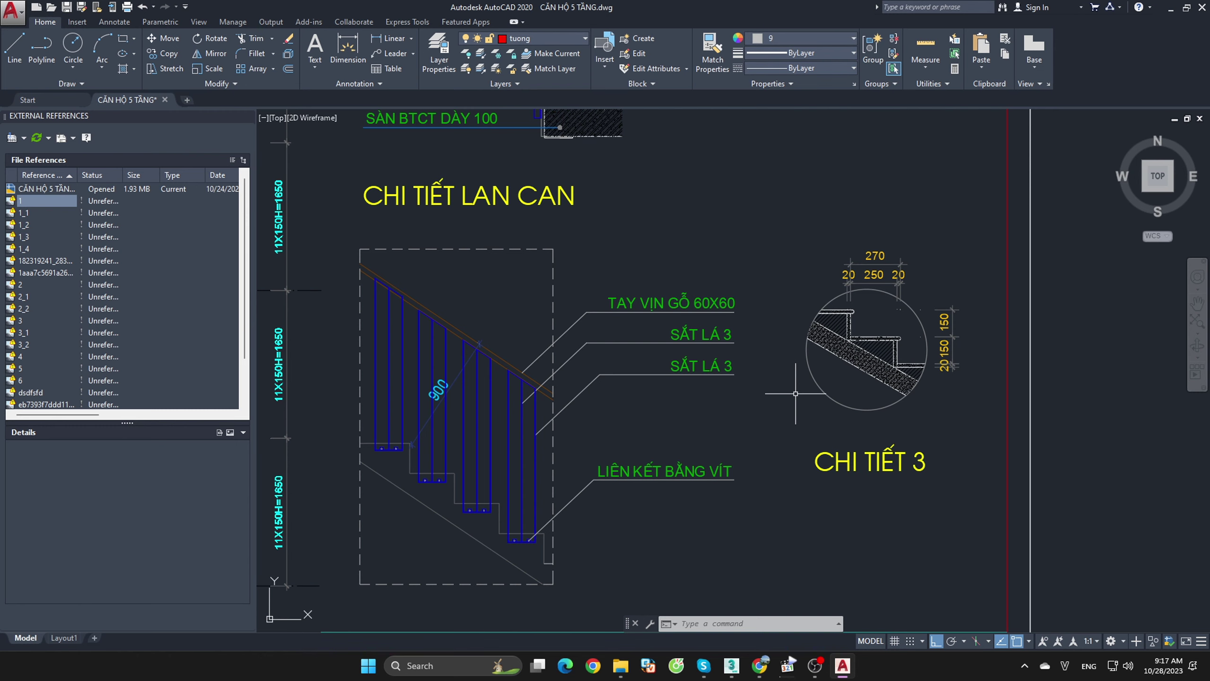
- Pan from the stair-section sheets over to the MẶT BẰNG THANG TẦNG 1 floor-plan sheet
scroll(795, 394, "down", 5)
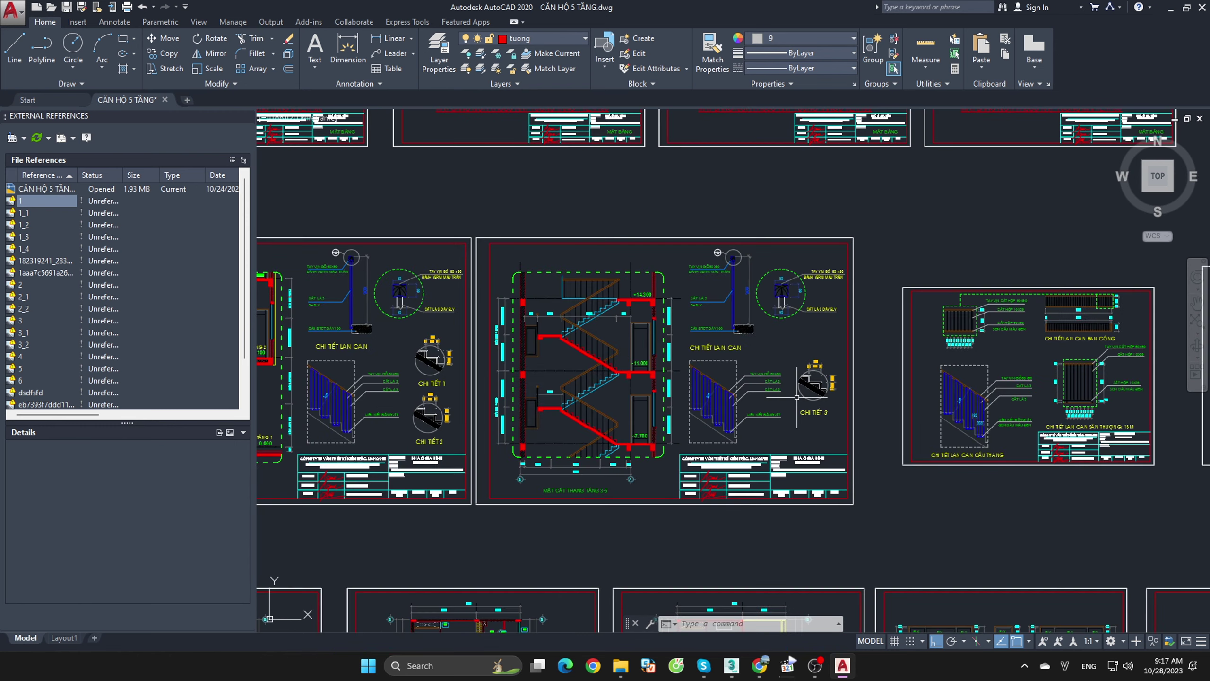
scroll(619, 372, "up", 2)
middle_click_drag(572, 369, 897, 354)
scroll(606, 367, "up", 2)
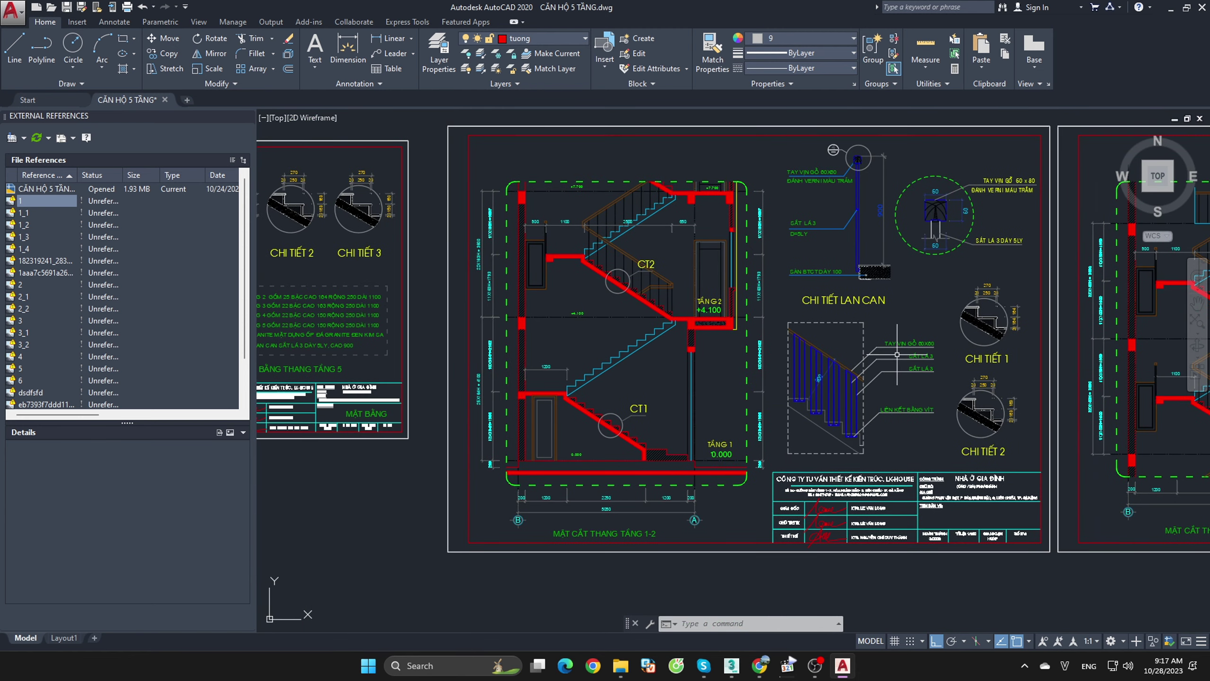
middle_click_drag(618, 308, 1025, 333)
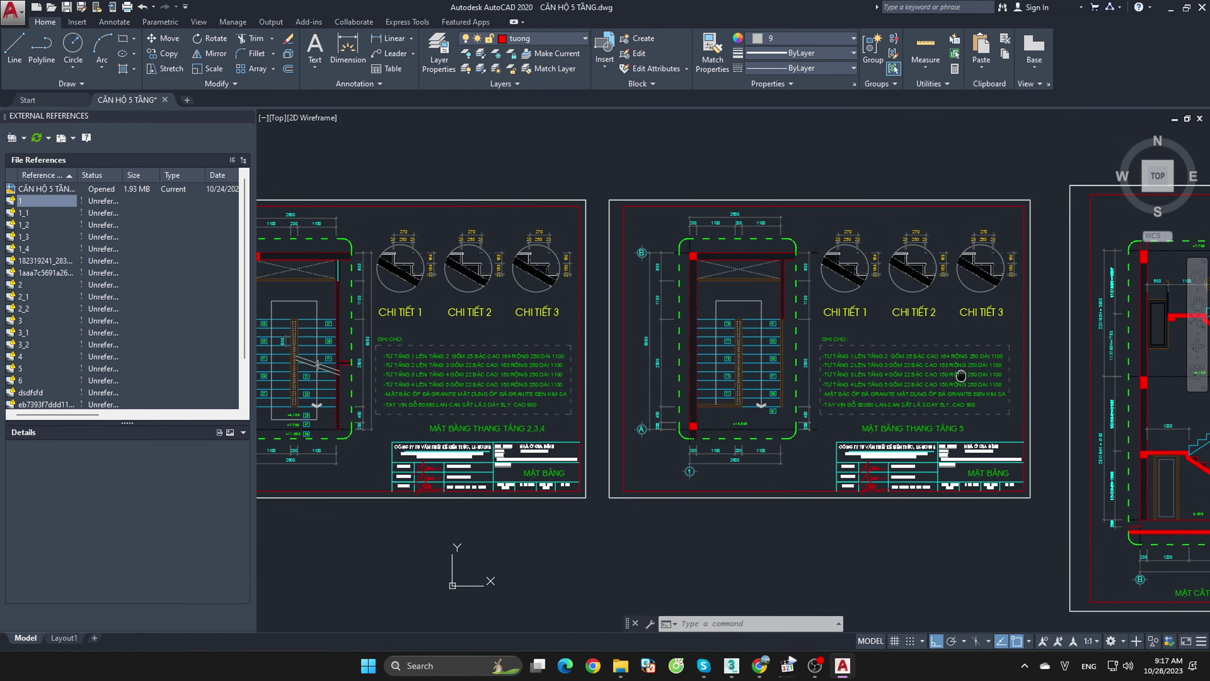
mouse_move(619, 372)
middle_mouse_down()
mouse_move(1031, 373)
mouse_move(748, 372)
middle_mouse_up()
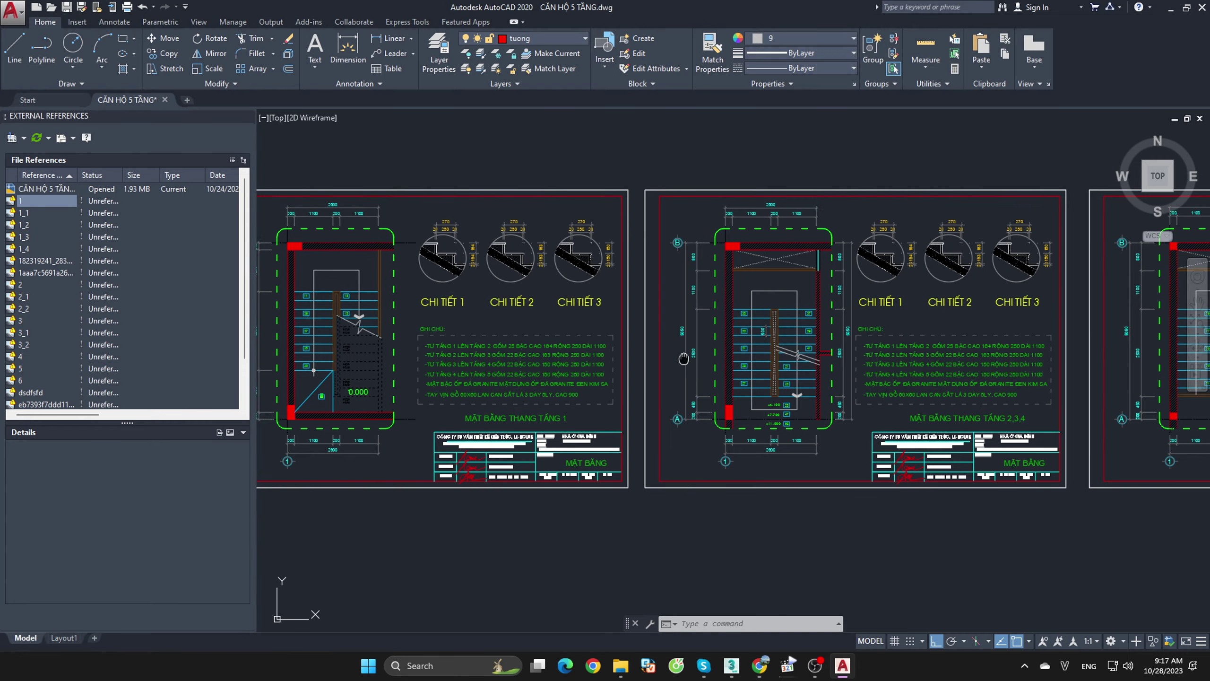
middle_click_drag(525, 429, 736, 435)
scroll(736, 429, "up", 4)
scroll(736, 419, "down", 4)
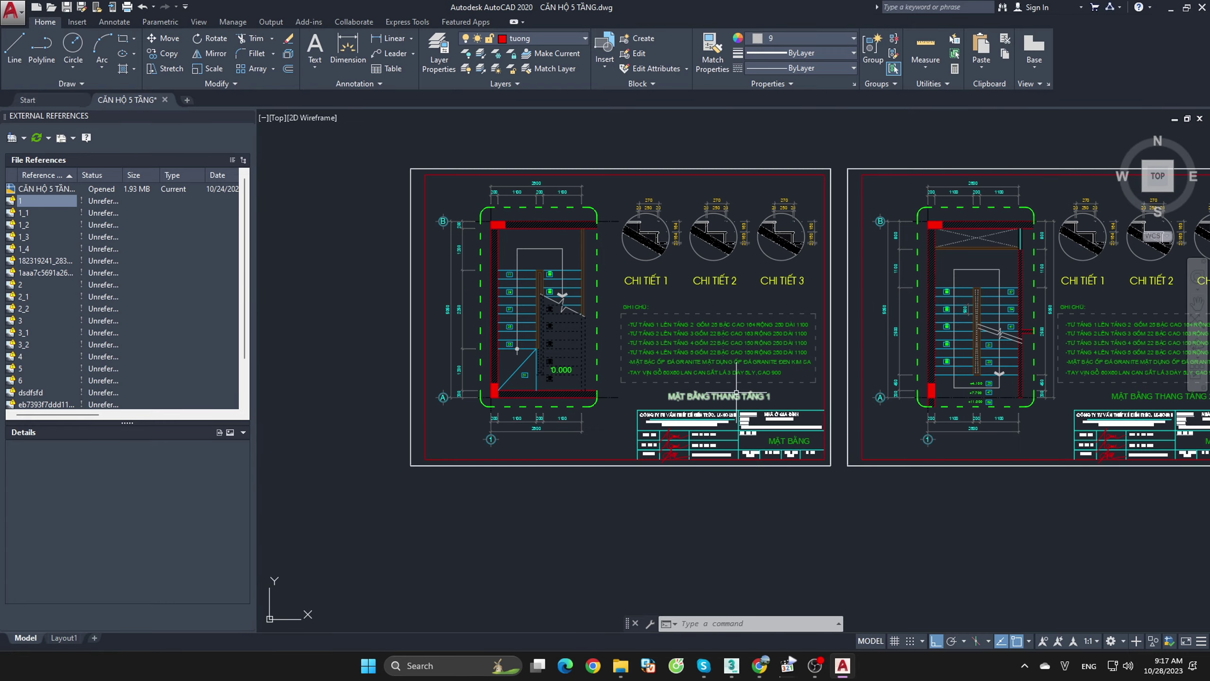
- Zoom into the stair plan and CHI TIẾT details, then reveal the second section sheet
middle_click_drag(682, 302, 737, 359)
scroll(737, 359, "up", 4)
scroll(746, 355, "down", 2)
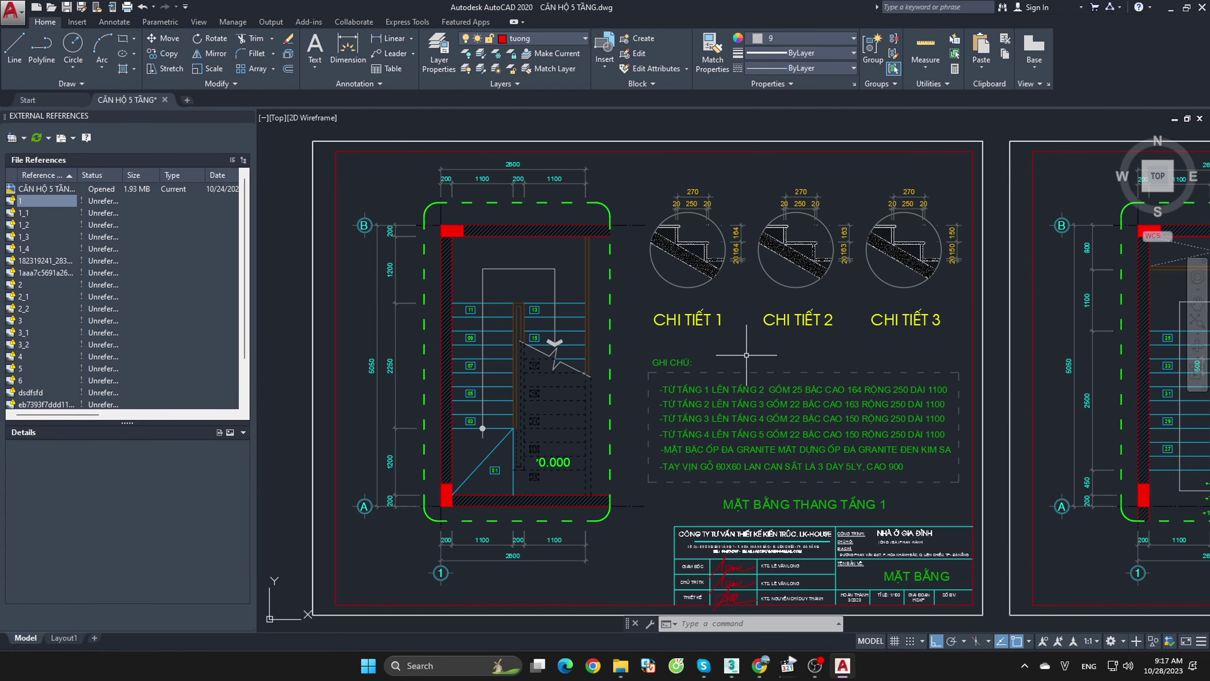
scroll(746, 355, "down", 5)
scroll(805, 360, "up", 2)
scroll(809, 360, "up", 2)
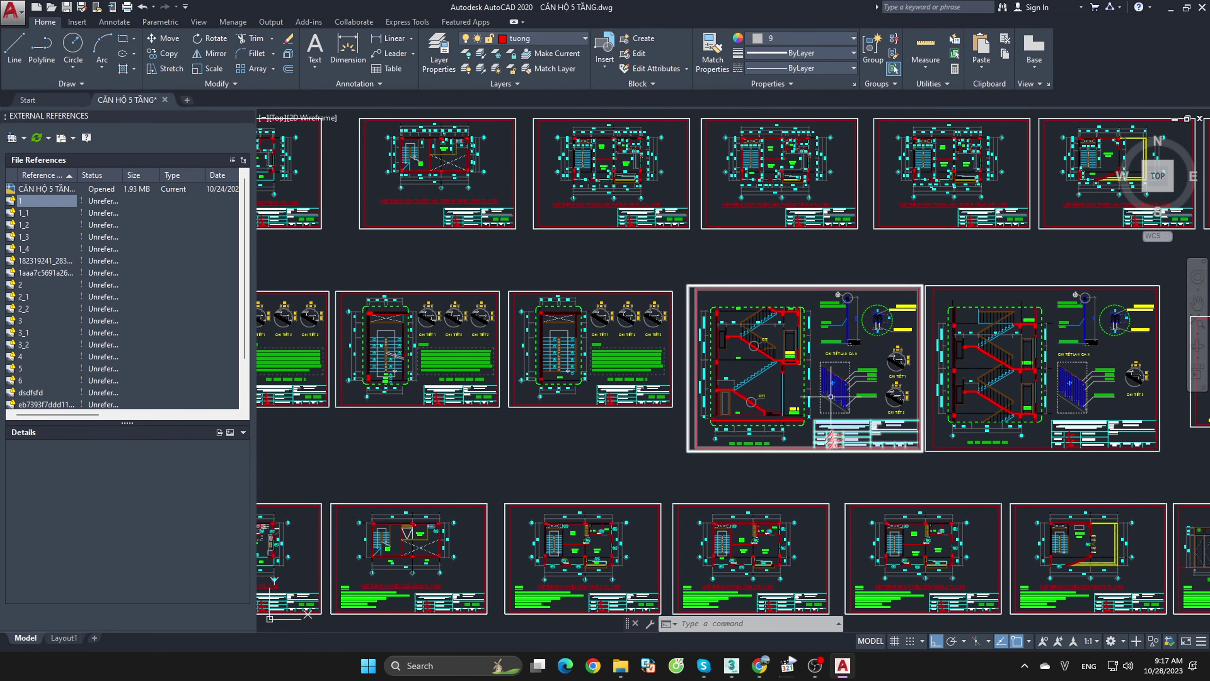
scroll(808, 361, "up", 3)
middle_click_drag(808, 361, 769, 329)
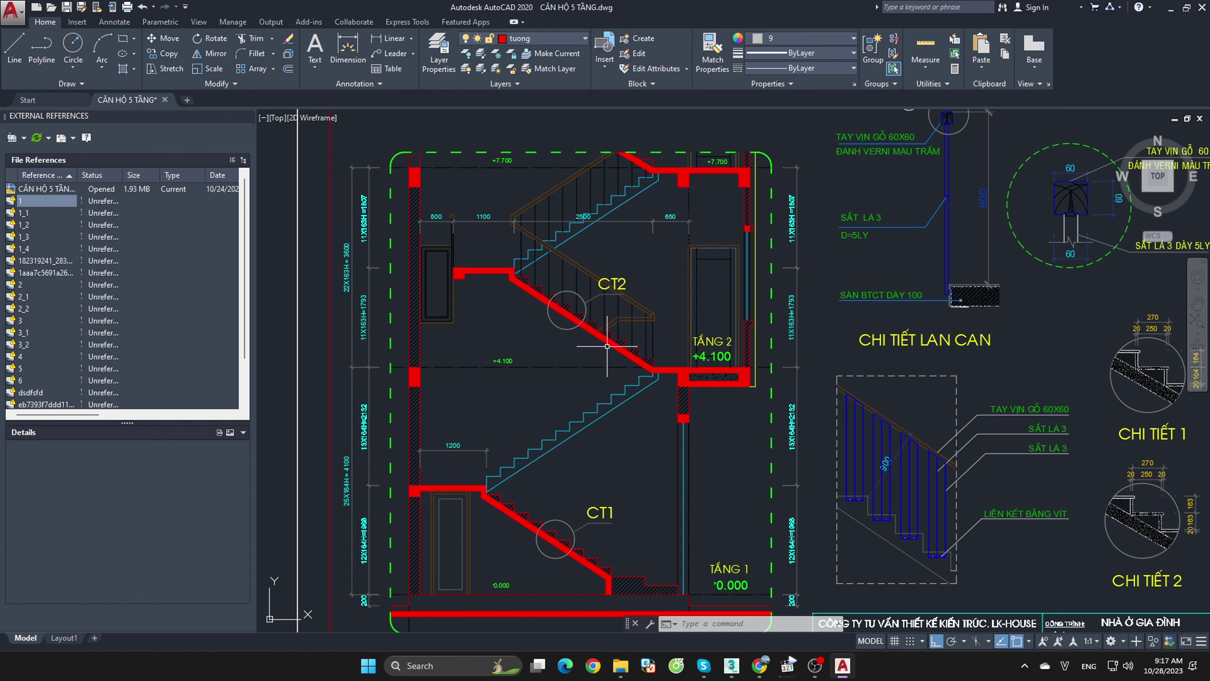
middle_click_drag(899, 408, 737, 421)
scroll(762, 413, "down", 2)
scroll(944, 418, "up", 2)
scroll(944, 418, "down", 2)
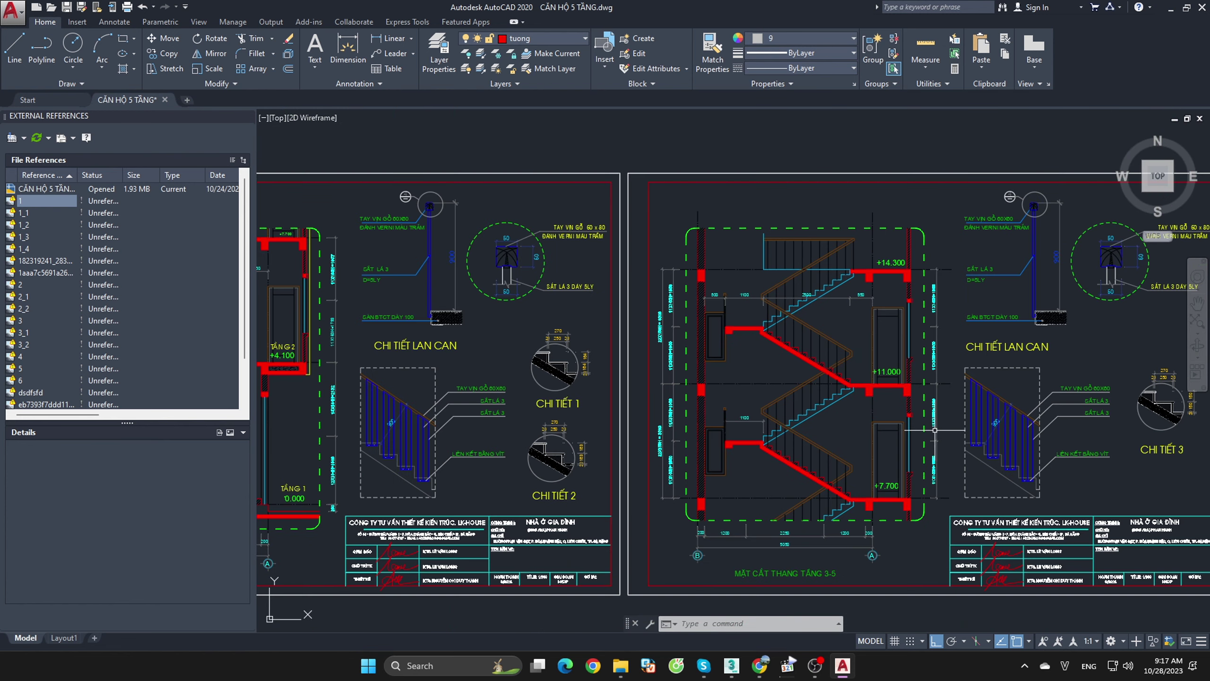
- Pan back to the MẶT CẮT THANG TẦNG 1-2 section and zoom around it
middle_click_drag(980, 442, 814, 464)
scroll(992, 498, "up", 2)
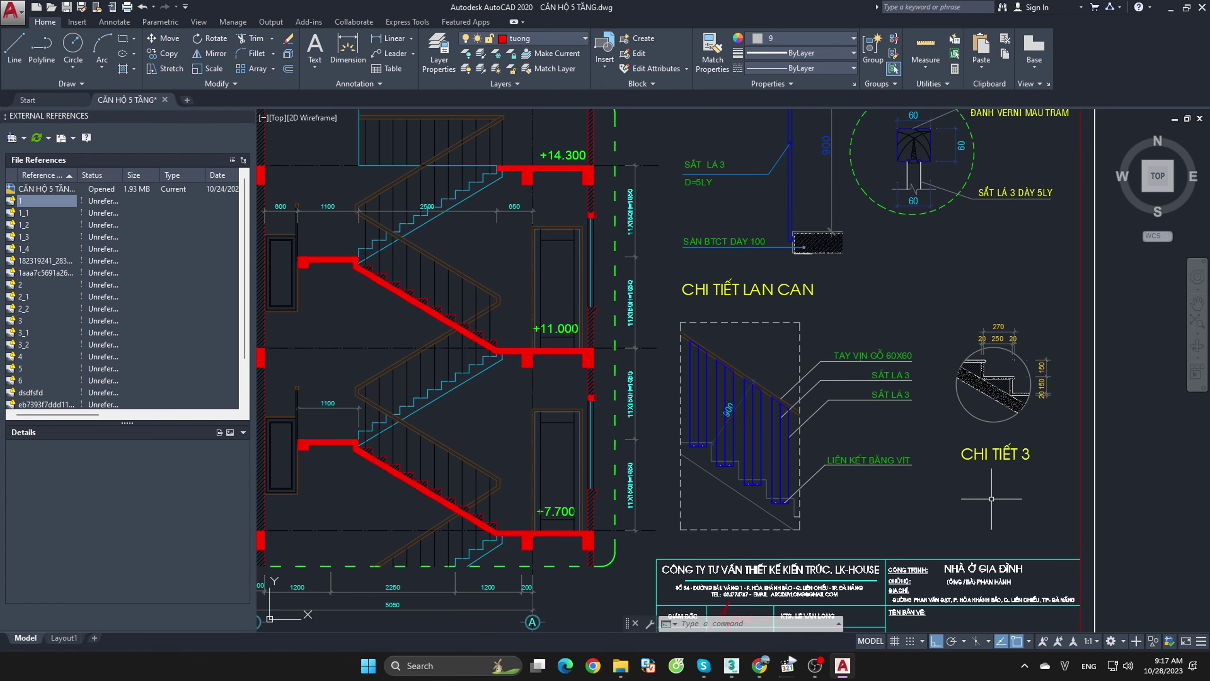
scroll(991, 499, "down", 3)
mouse_move(893, 420)
middle_mouse_down()
mouse_move(731, 416)
mouse_move(824, 372)
middle_mouse_up()
scroll(731, 416, "up", 1)
scroll(731, 416, "down", 2)
scroll(824, 372, "up", 2)
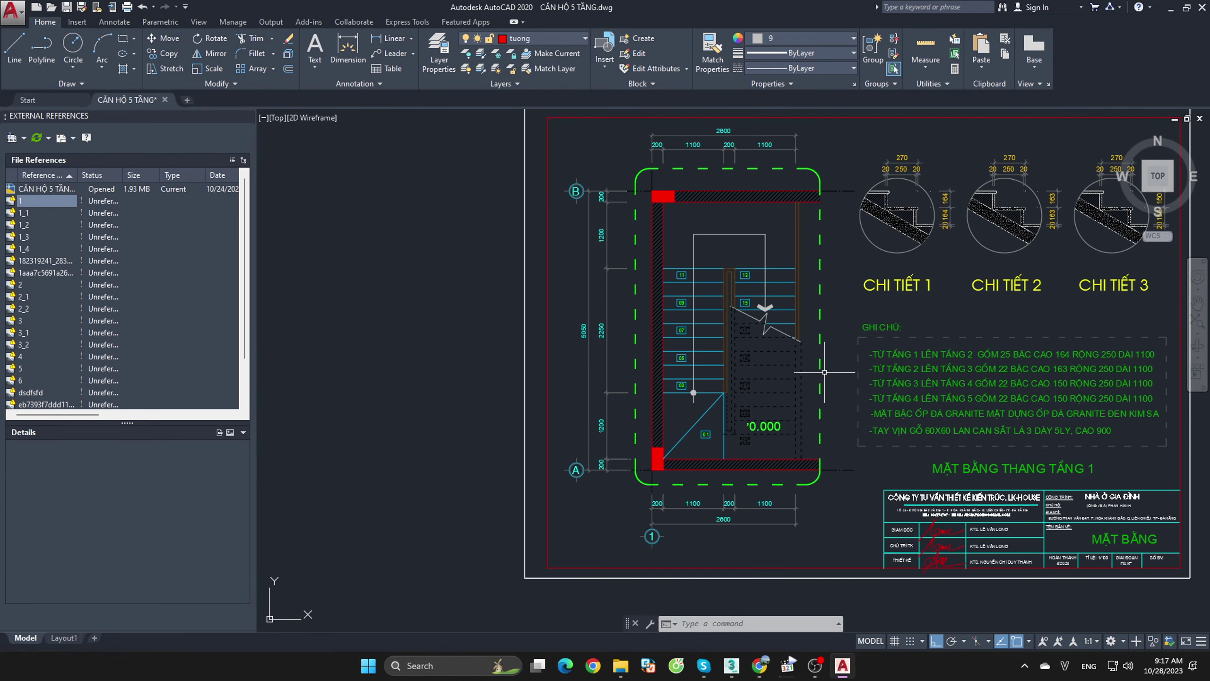
scroll(825, 372, "up", 1)
scroll(731, 402, "down", 10)
- Pan across the sheet overview, then switch back to the 3ds Max stair model
middle_click_drag(861, 392, 659, 472)
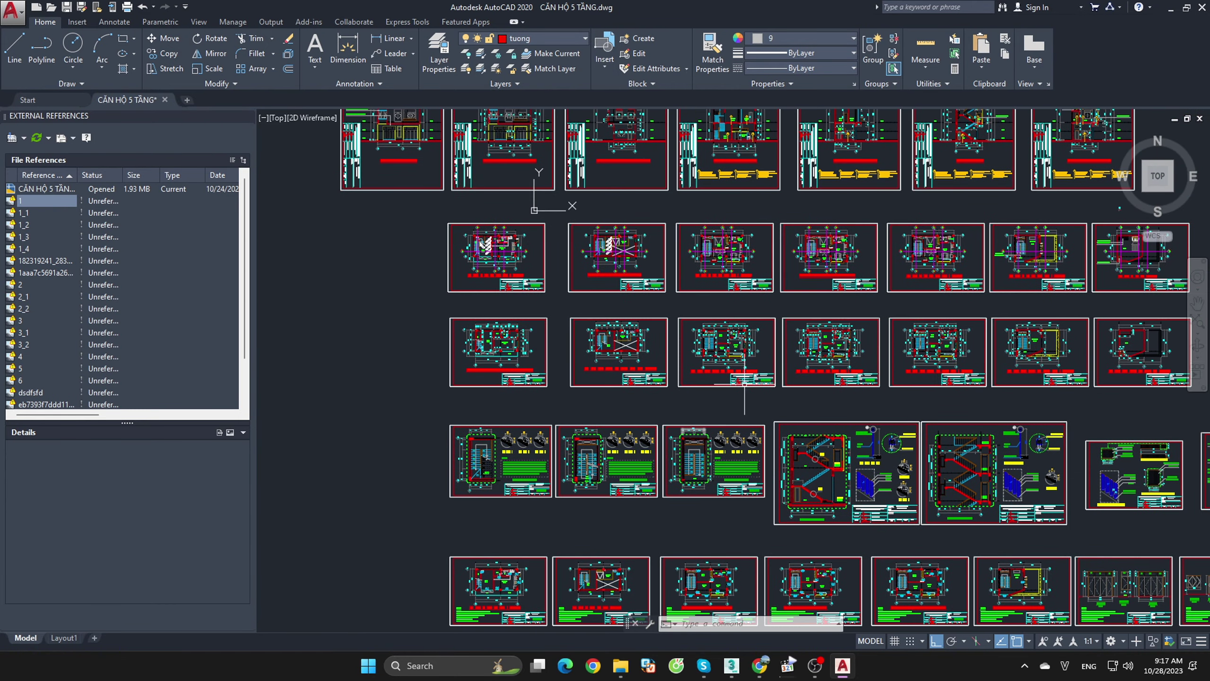
scroll(658, 472, "up", 3)
scroll(659, 472, "down", 2)
scroll(736, 596, "down", 1)
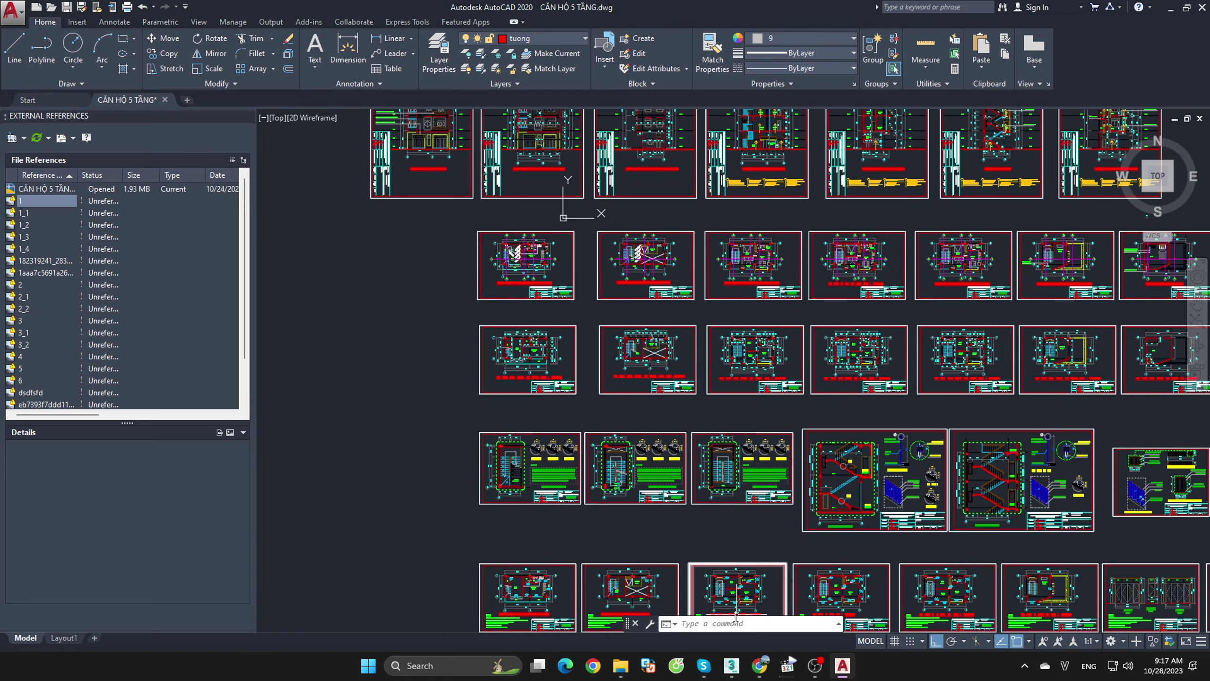
left_click(732, 666)
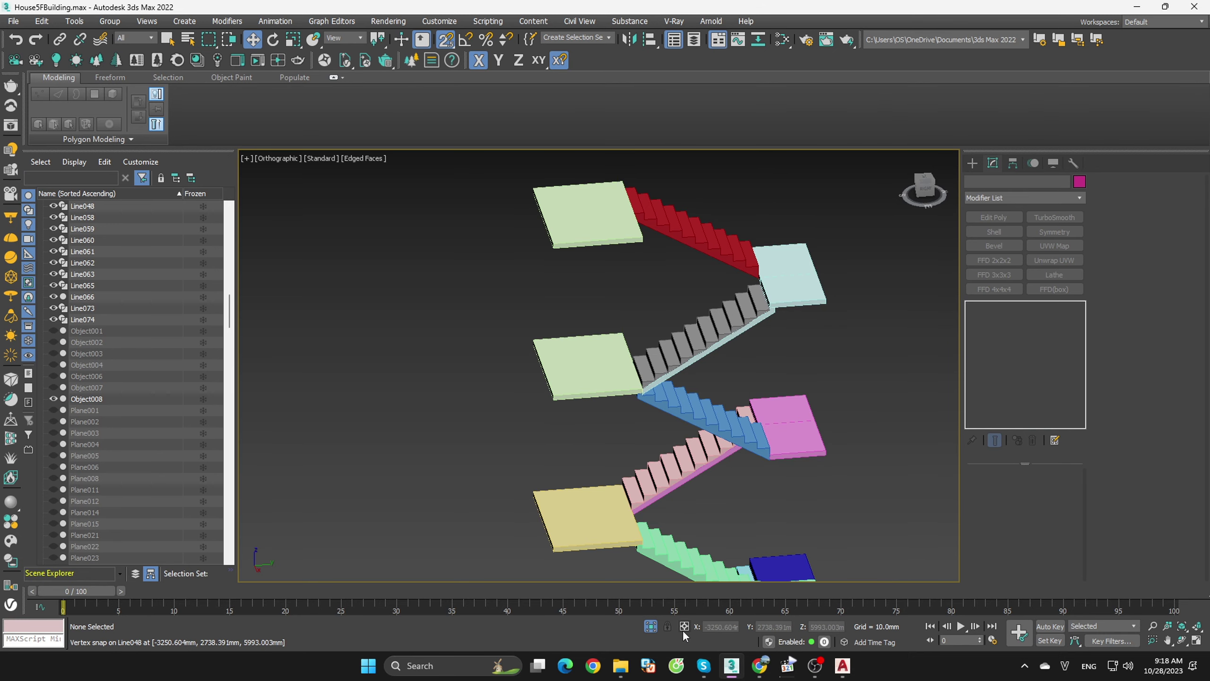
- End the stair isolation, unhide all objects, and isolate the whole building
left_click(651, 626)
right_click(750, 342)
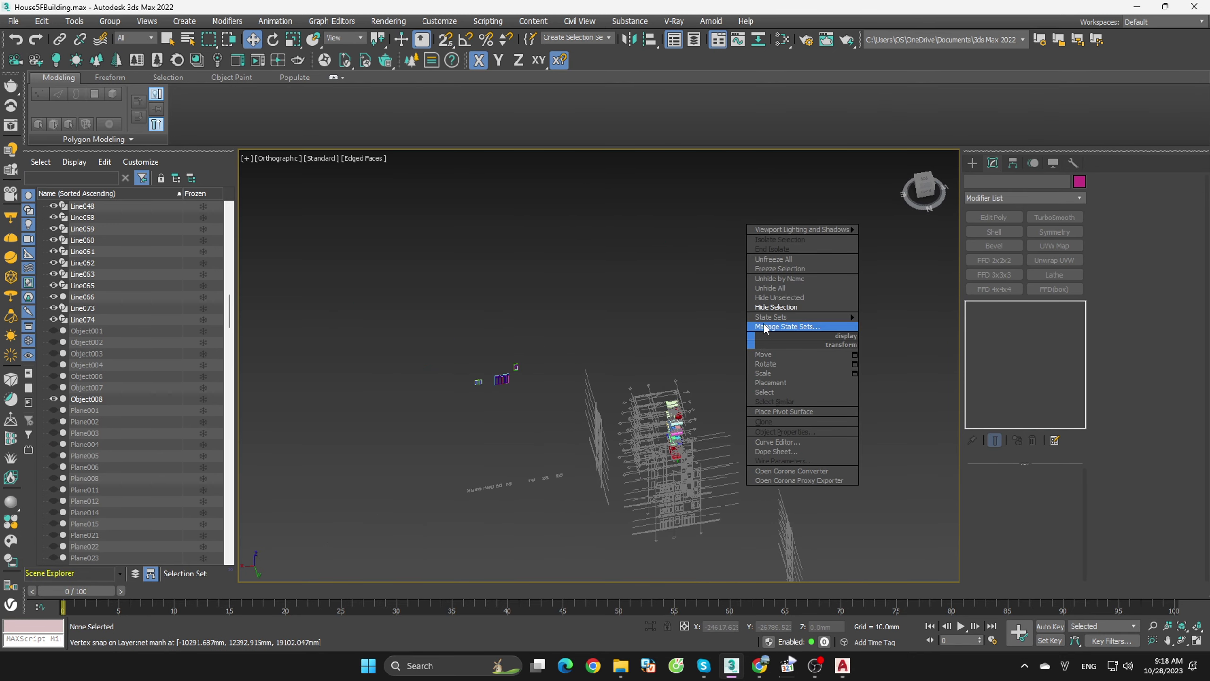
left_click(776, 288)
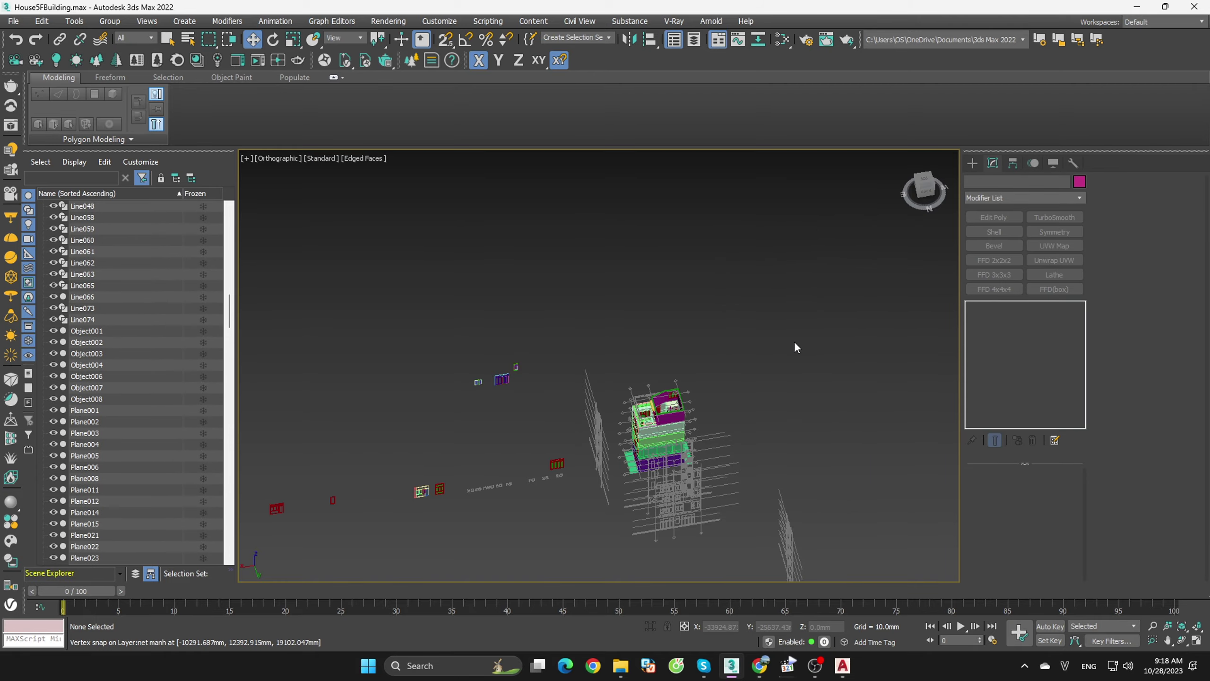
left_click_drag(616, 340, 762, 556)
key("alt+q")
middle_click_drag(763, 553, 716, 478, "alt")
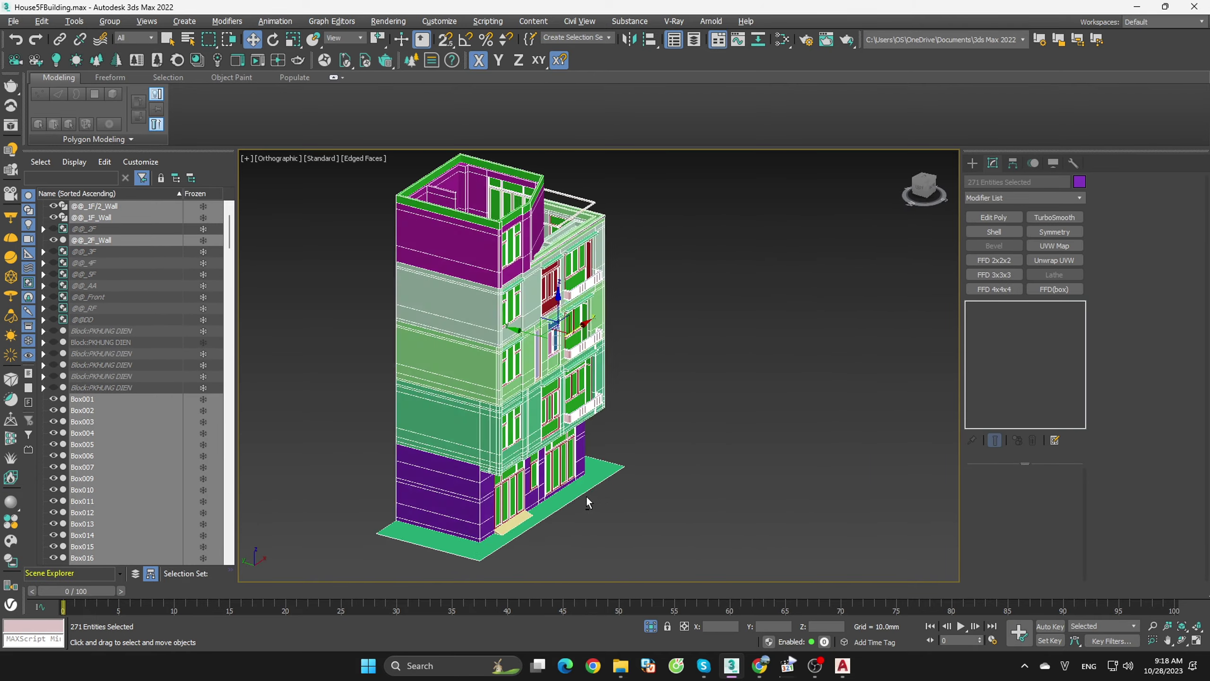
left_click(717, 478)
- Turn off edged faces and inspect the upper-floor walls from above and the front view
key("F4")
scroll(582, 419, "up", 5)
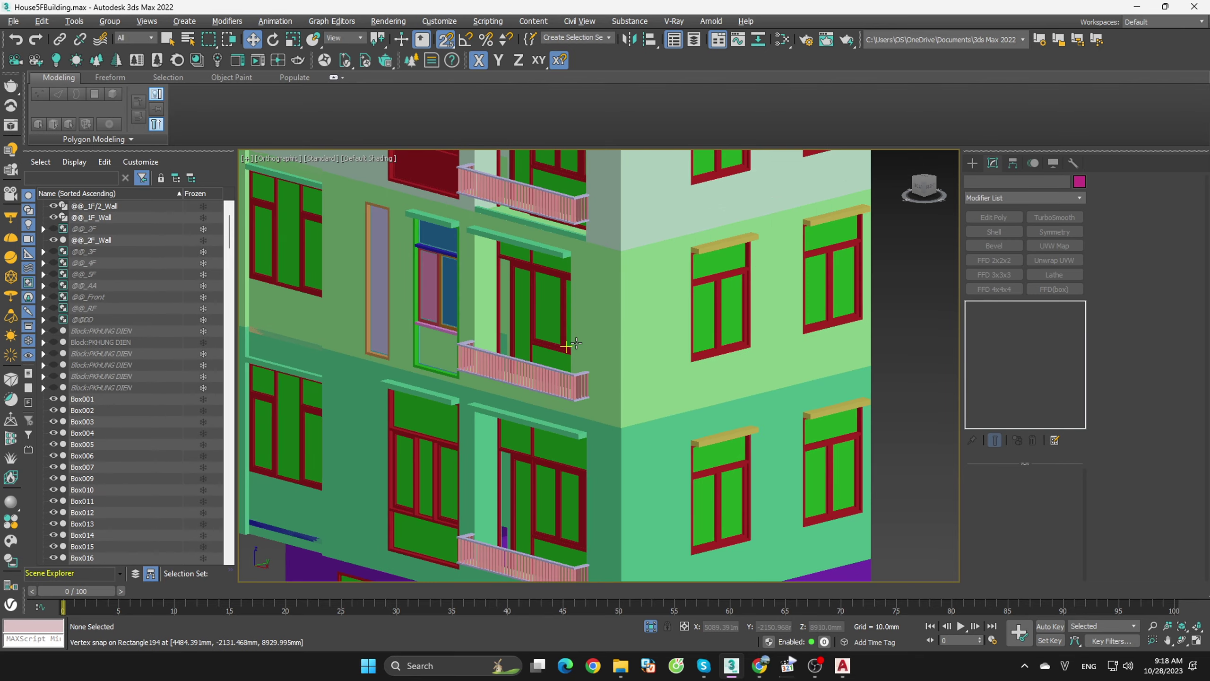
left_click(685, 352)
scroll(667, 343, "down", 3)
middle_click_drag(696, 366, 837, 418, "alt")
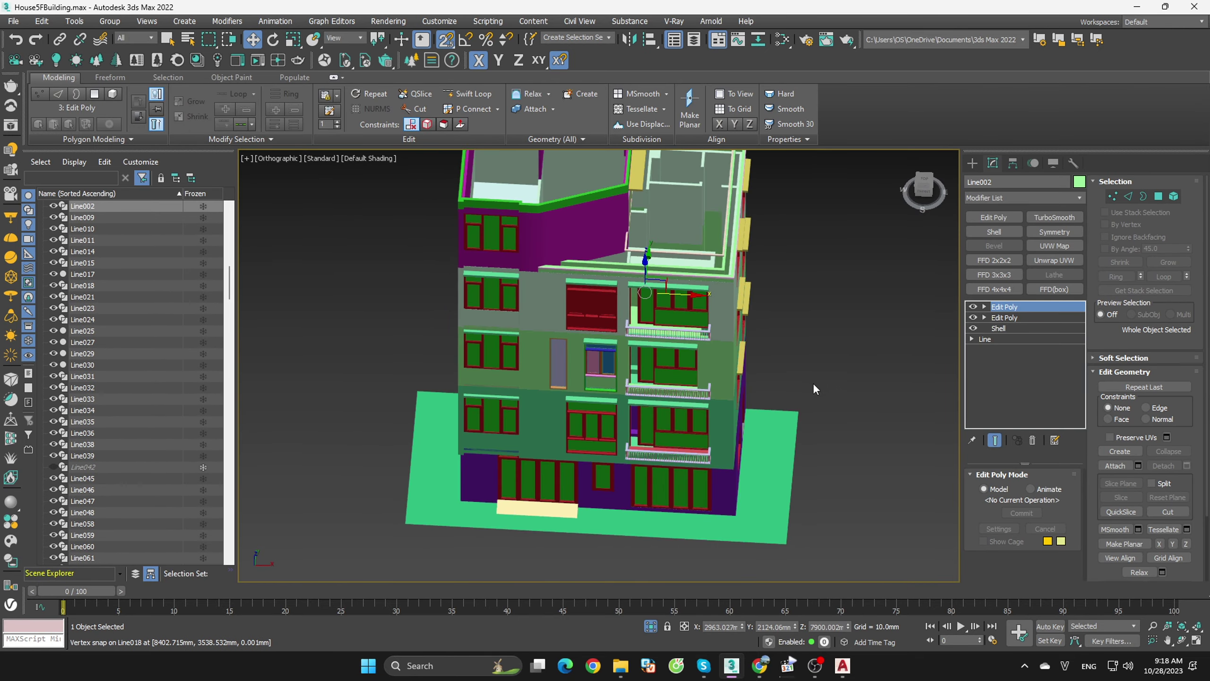
key("ctrl+d")
scroll(587, 270, "up", 5)
left_click(582, 350)
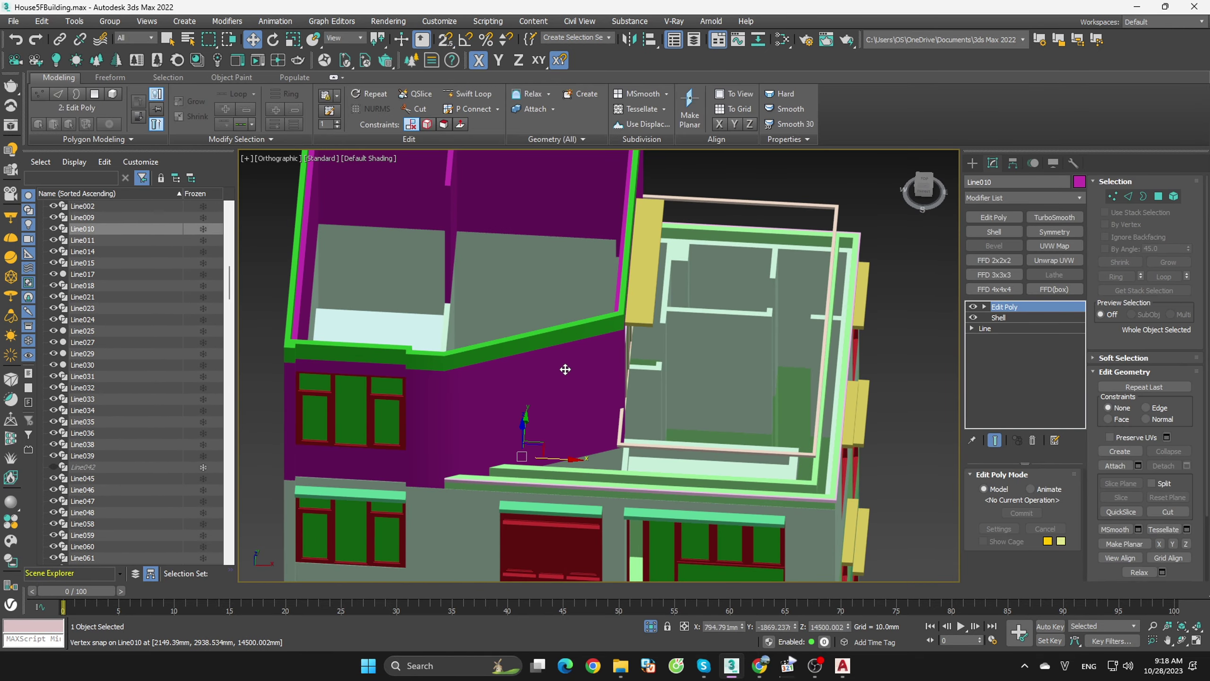
key("f")
scroll(578, 354, "down", 5)
left_click(818, 379)
- Orbit the front view into an angled view and reframe the building
mouse_move(818, 378)
middle_mouse_down("alt")
mouse_move(788, 410)
mouse_move(776, 280)
middle_mouse_up("alt")
scroll(777, 281, "up", 3)
scroll(805, 340, "up", 2)
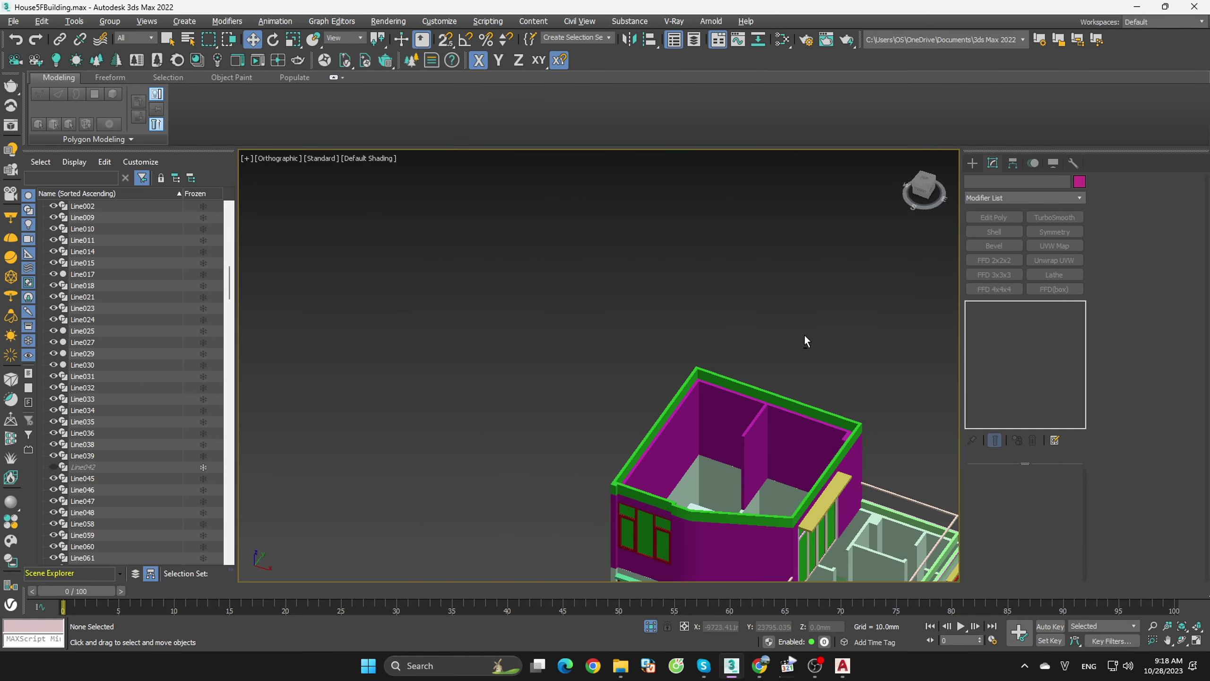
scroll(805, 341, "down", 3)
scroll(763, 366, "down", 3)
mouse_move(762, 367)
middle_mouse_down()
mouse_move(710, 230)
mouse_move(783, 270)
middle_mouse_up()
scroll(791, 305, "up", 3)
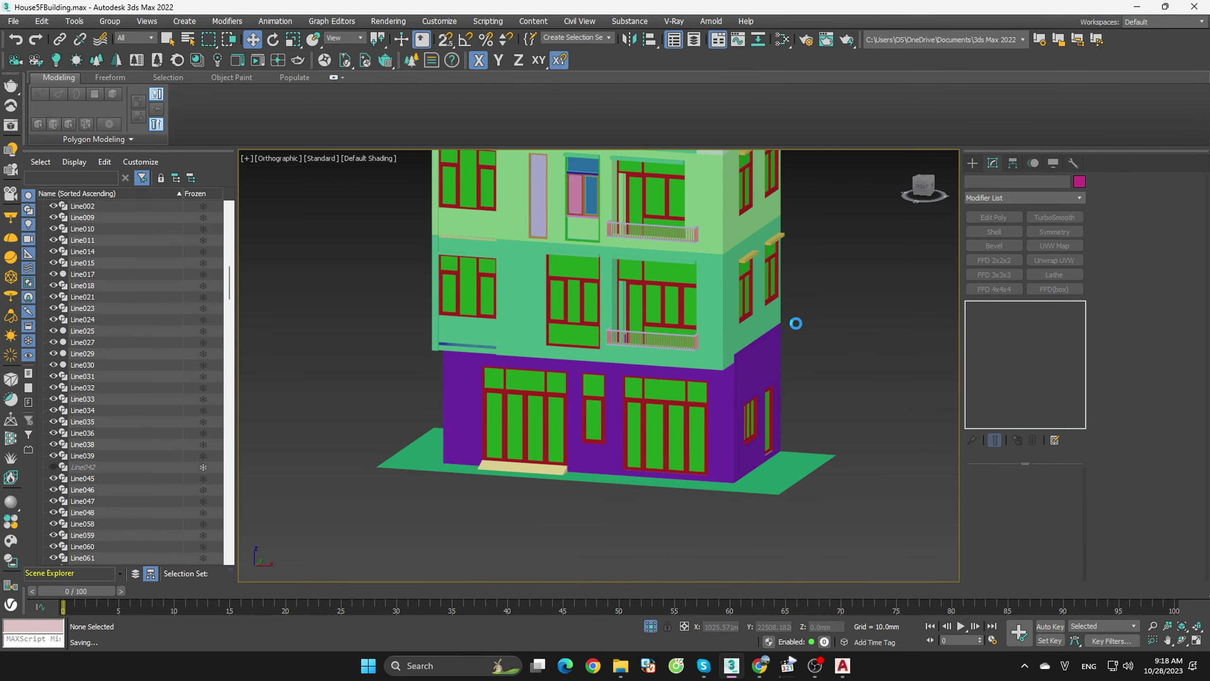
scroll(799, 328, "up", 2)
- Check the second-floor wall and a wall slab piece while looking down into the building
left_click(725, 342)
scroll(725, 342, "down", 2)
mouse_move(725, 342)
middle_mouse_down("alt")
mouse_move(887, 405)
mouse_move(837, 384)
middle_mouse_up("alt")
scroll(676, 305, "up", 3)
scroll(677, 305, "up", 2)
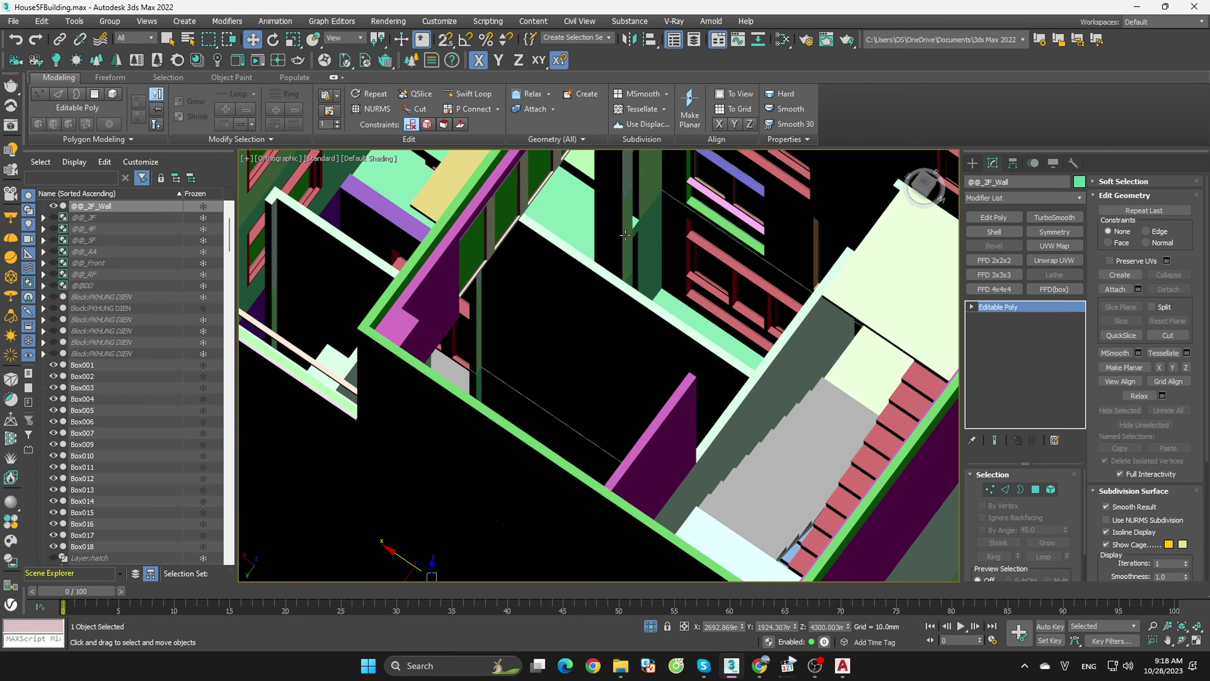
left_click(676, 305)
scroll(677, 305, "down", 5)
scroll(843, 262, "up", 4)
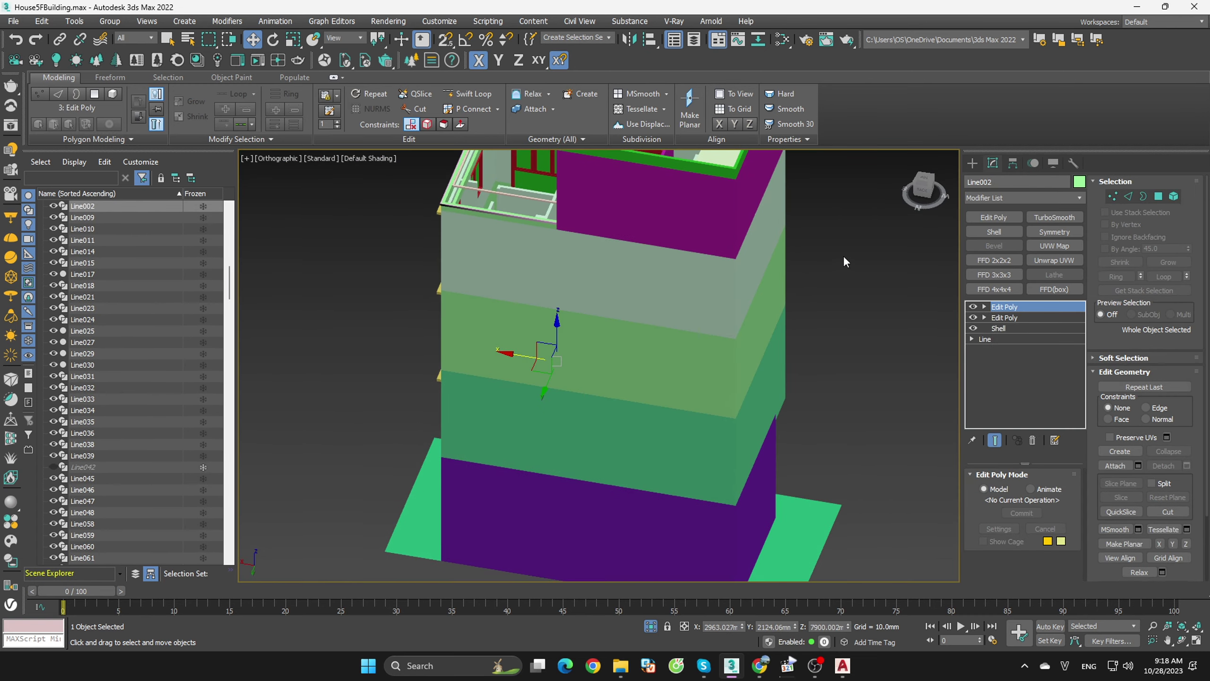
left_click(924, 190)
- In wireframe Back view, box-select every floor above the ground floor and hide them
left_click(881, 332)
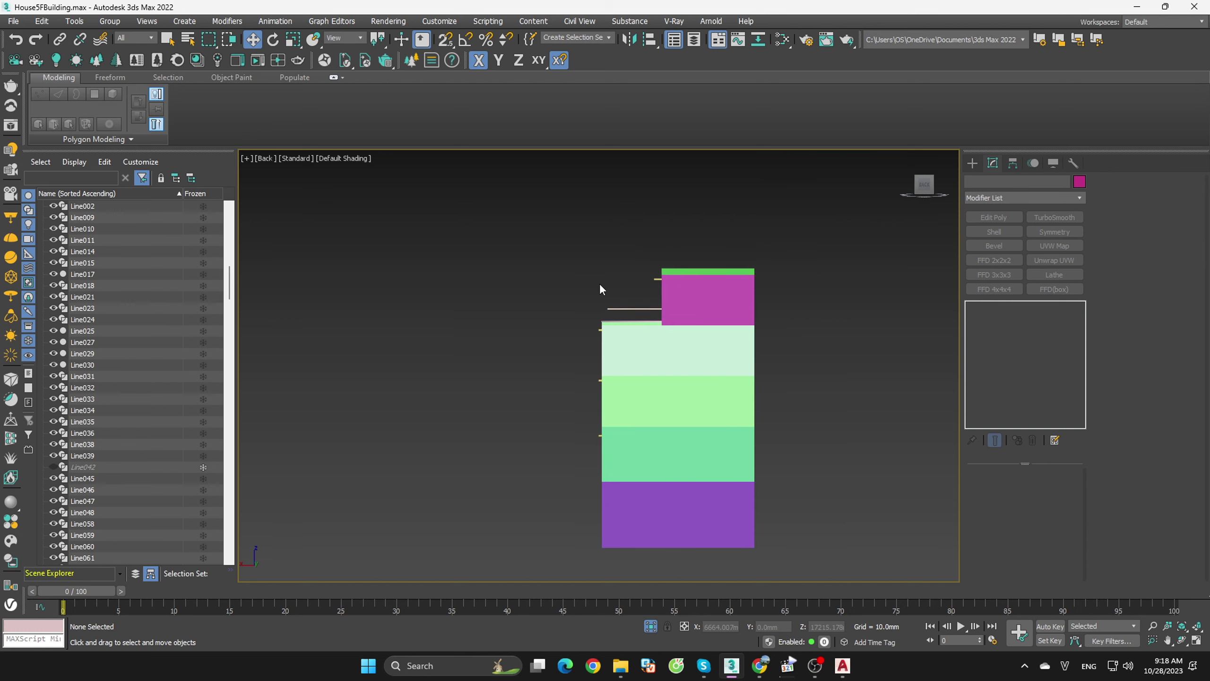
key("F3")
left_click_drag(465, 205, 861, 493)
scroll(743, 491, "up", 2)
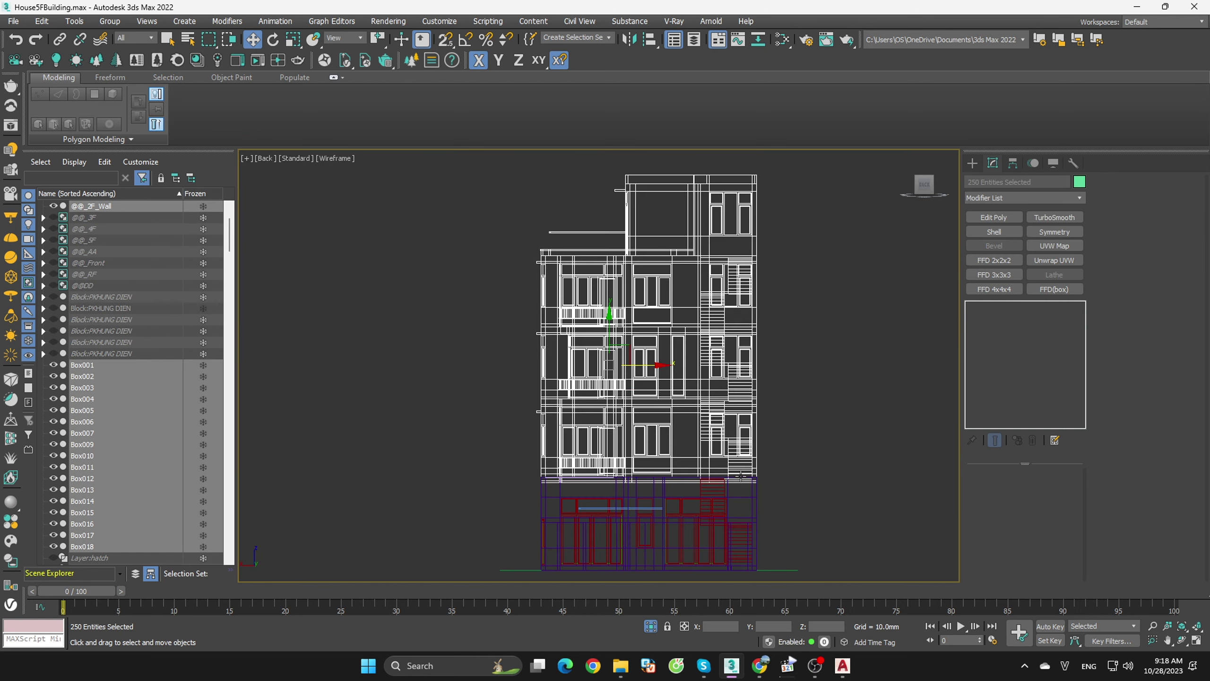
right_click(680, 377)
left_click(728, 335)
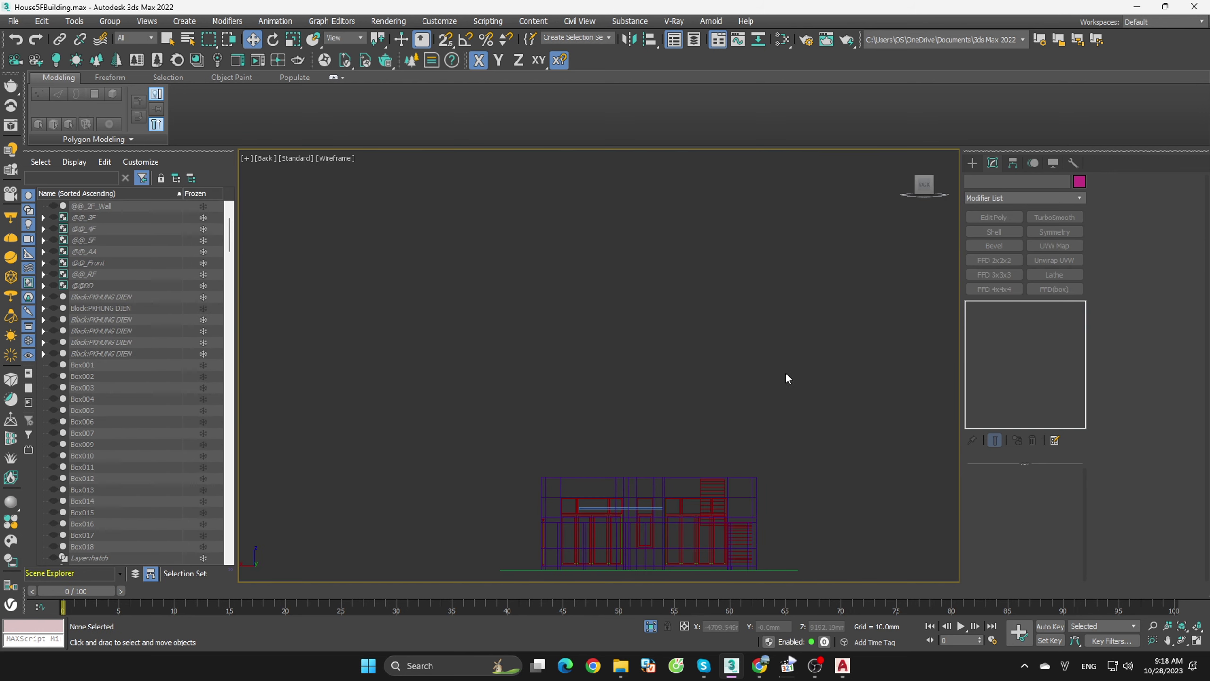
middle_click_drag(786, 379, 807, 418, "alt")
key("F3")
- Orbit around the remaining ground floor, checking the red stairs and ground-floor wall
scroll(653, 351, "up", 5)
left_click(654, 351)
scroll(666, 359, "down", 3)
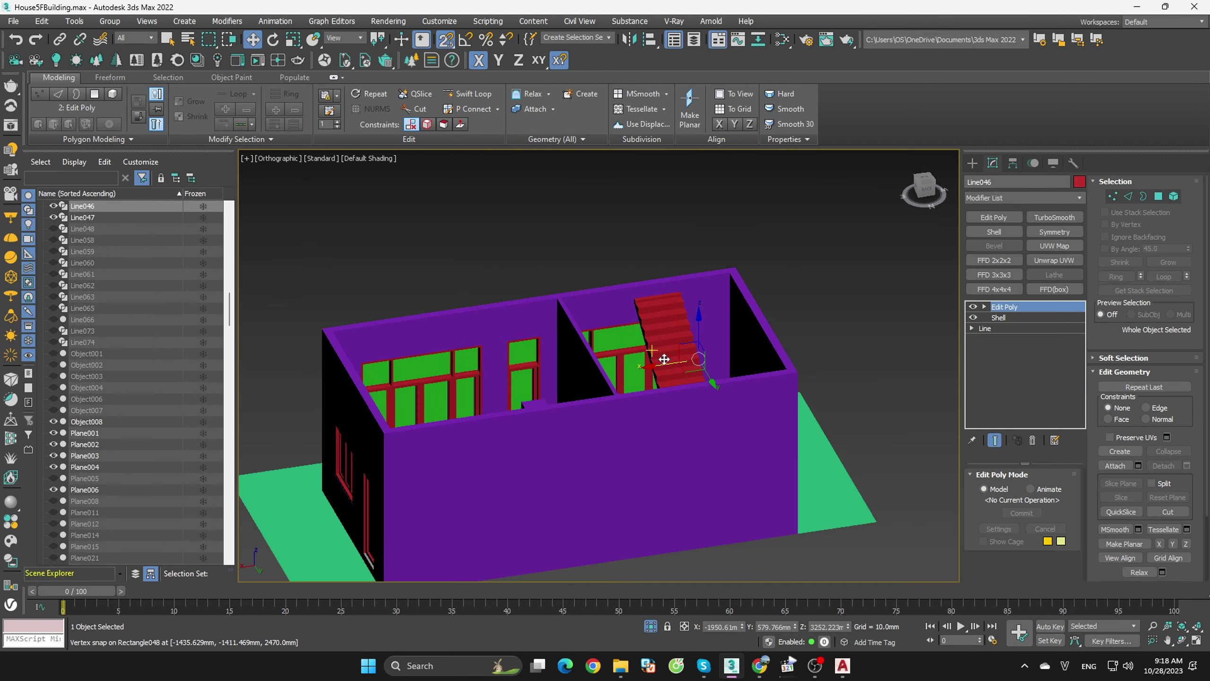
mouse_move(670, 362)
middle_mouse_down("alt")
mouse_move(748, 378)
mouse_move(770, 411)
mouse_move(844, 426)
mouse_move(807, 433)
mouse_move(754, 360)
middle_mouse_up("alt")
scroll(755, 361, "up", 3)
left_click(755, 365)
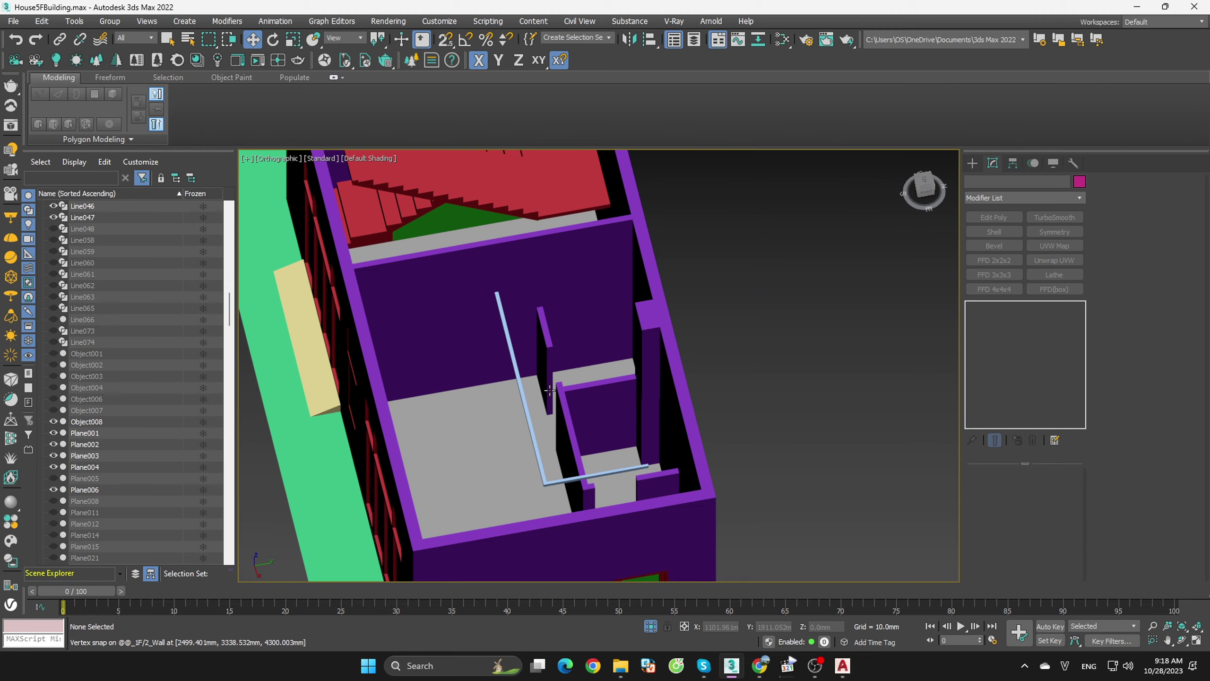
left_click(549, 390)
scroll(549, 390, "down", 3)
mouse_move(549, 390)
middle_mouse_down("alt")
mouse_move(666, 389)
mouse_move(759, 351)
middle_mouse_up("alt")
left_click(760, 351)
scroll(760, 351, "up", 3)
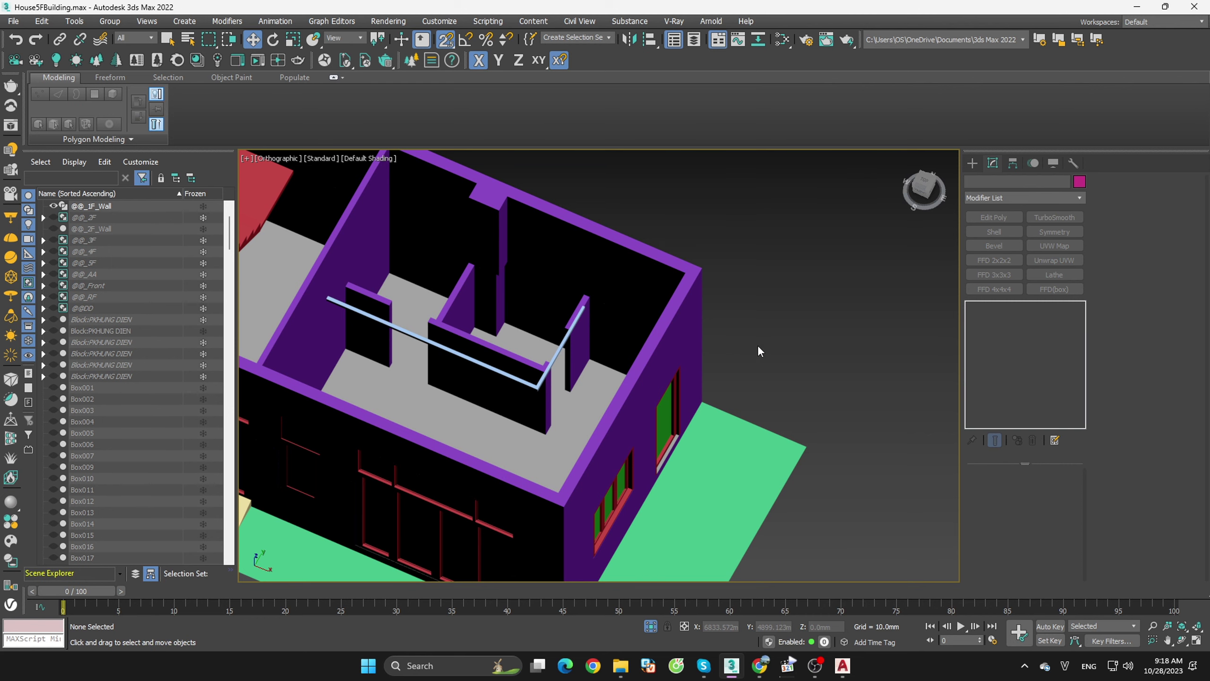
scroll(500, 237, "up", 5)
- Turn edged faces back on and check the inner and outer ground-floor walls
left_click(495, 242)
key("F4")
scroll(495, 242, "down", 4)
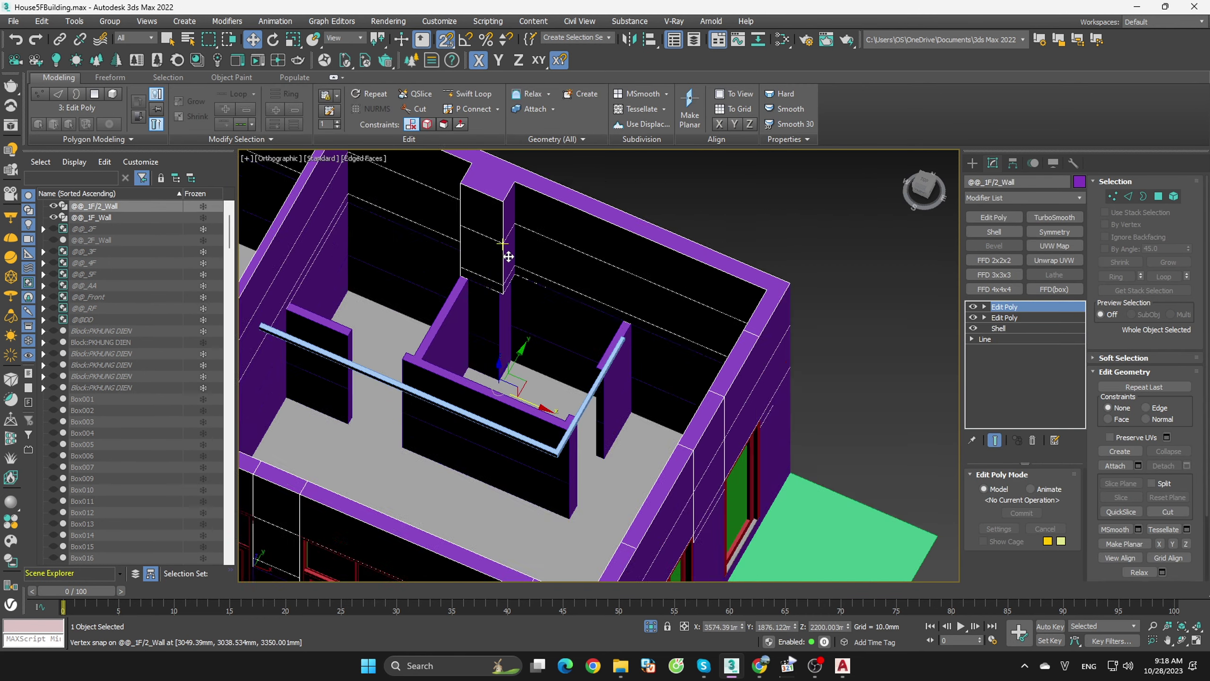
scroll(502, 257, "down", 1)
left_click(472, 299)
mouse_move(472, 299)
middle_mouse_down("alt")
mouse_move(512, 262)
mouse_move(753, 323)
middle_mouse_up("alt")
left_click(753, 324)
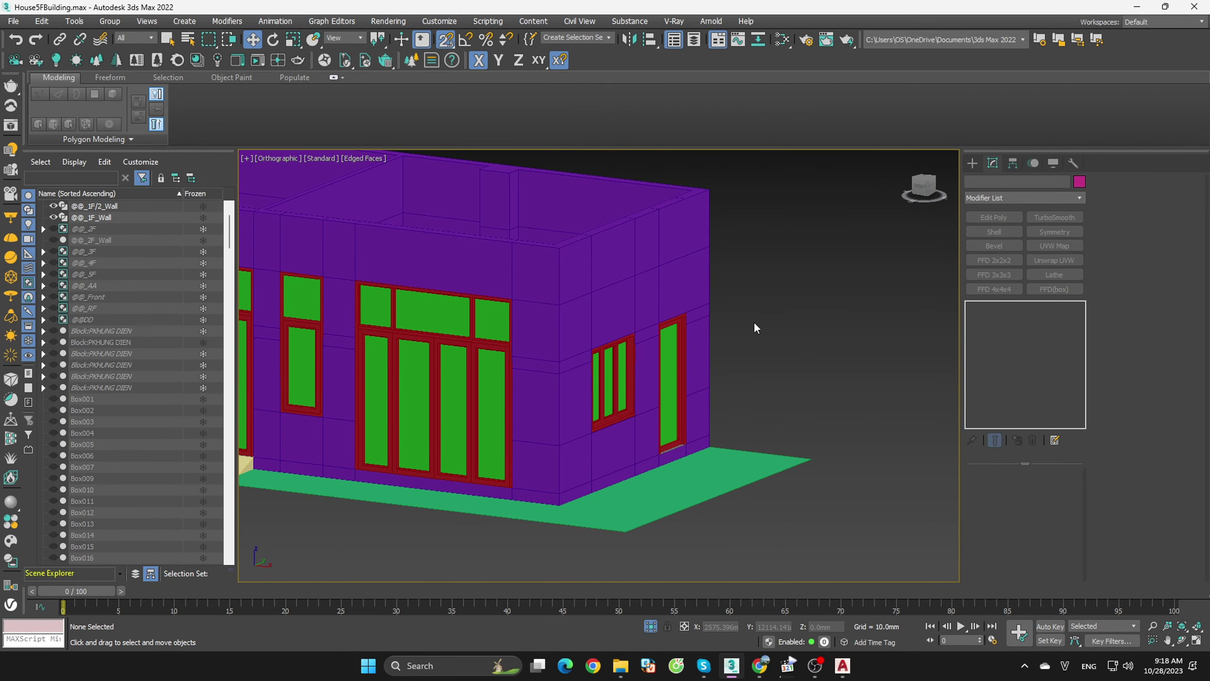
- Enable 2.5D snapping and select the green ground slab from a three-quarter view
scroll(753, 322, "down", 3)
left_click(653, 283)
middle_click_drag(653, 284, 671, 299, "alt")
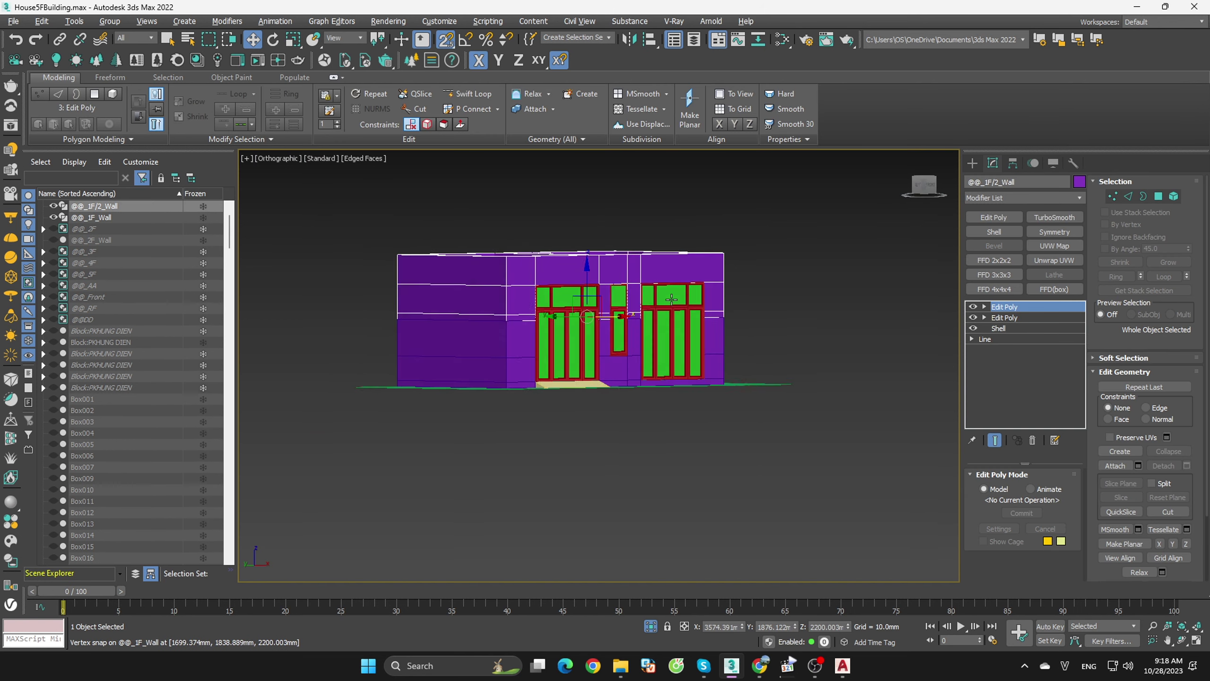
scroll(540, 338, "up", 3)
left_click(499, 324)
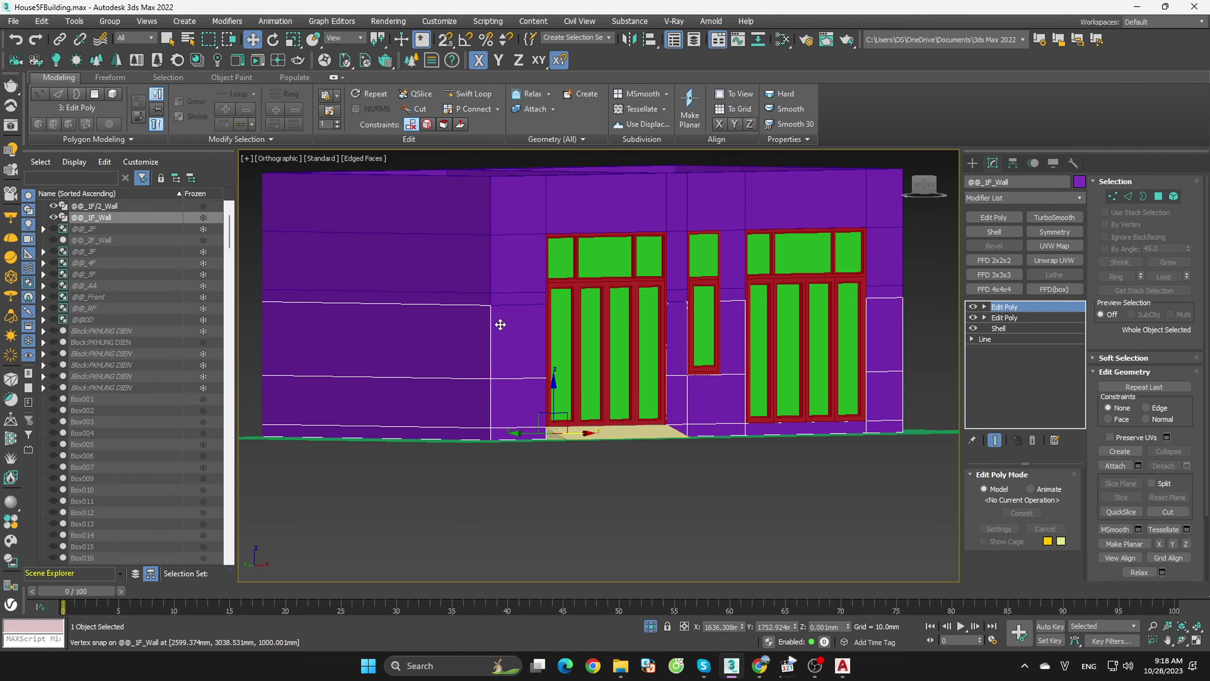
left_click(669, 472)
key("s")
left_click(631, 454)
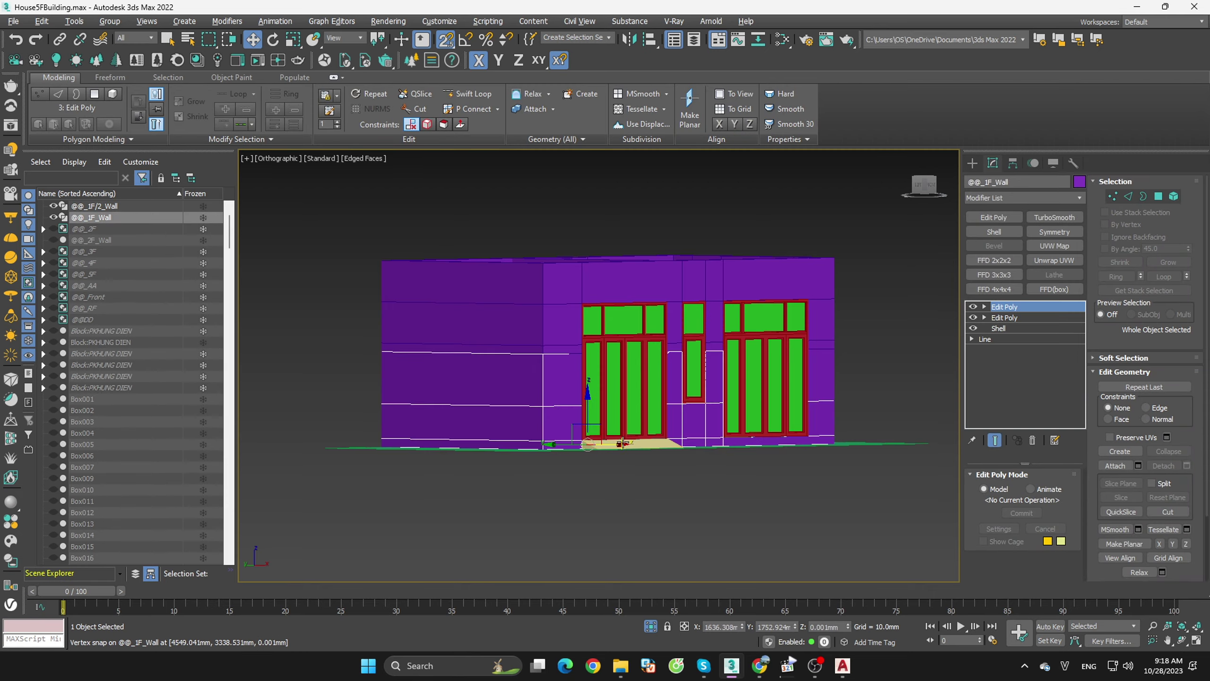
mouse_move(630, 454)
middle_mouse_down("alt")
mouse_move(674, 469)
mouse_move(913, 200)
middle_mouse_up("alt")
left_click(675, 469)
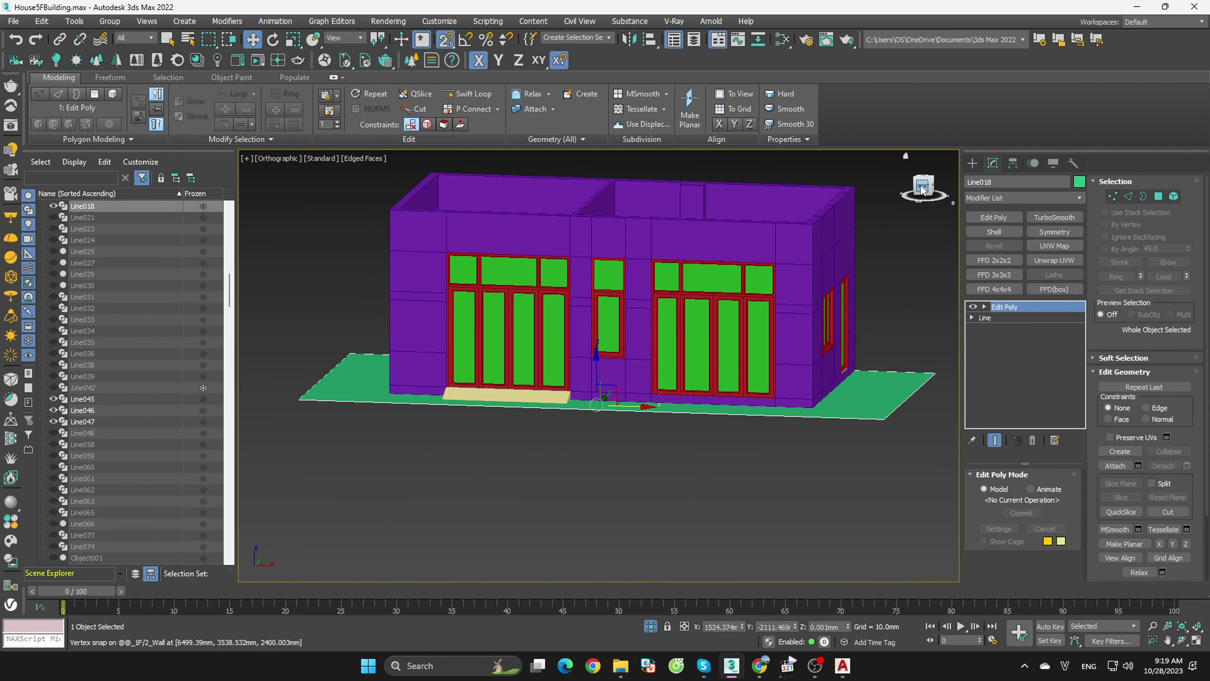
- Inspect the house walls in the front view, panning along the wall base
left_click(922, 189)
scroll(861, 390, "up", 5)
scroll(809, 395, "up", 5)
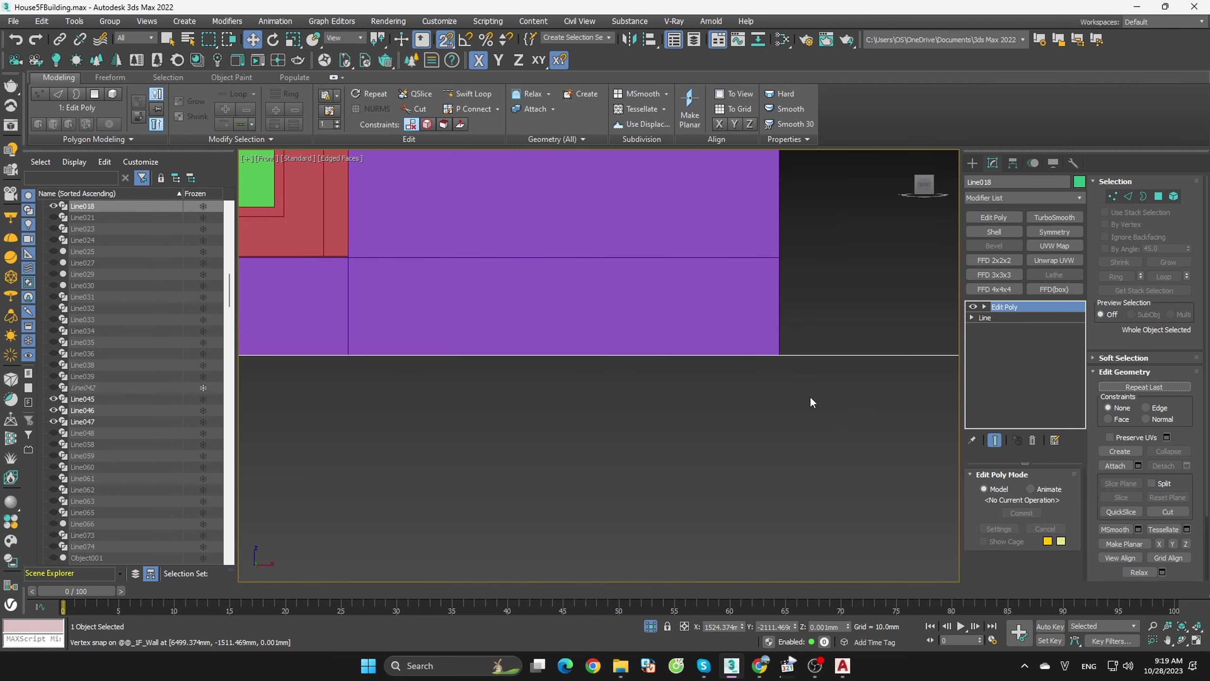
middle_click_drag(812, 402, 739, 409)
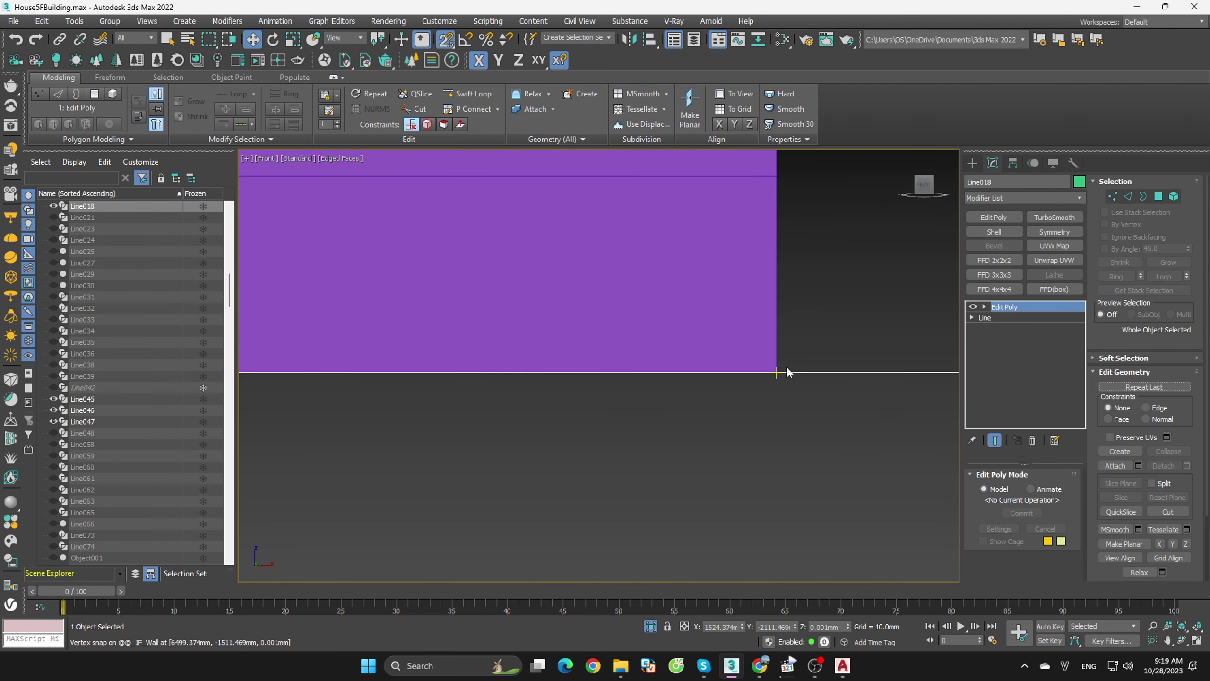
key("End")
left_click(739, 409)
mouse_move(746, 397)
middle_mouse_down()
mouse_move(808, 442)
mouse_move(826, 518)
mouse_move(845, 511)
mouse_move(800, 474)
middle_mouse_up()
scroll(811, 437, "down", 5)
scroll(807, 472, "down", 4)
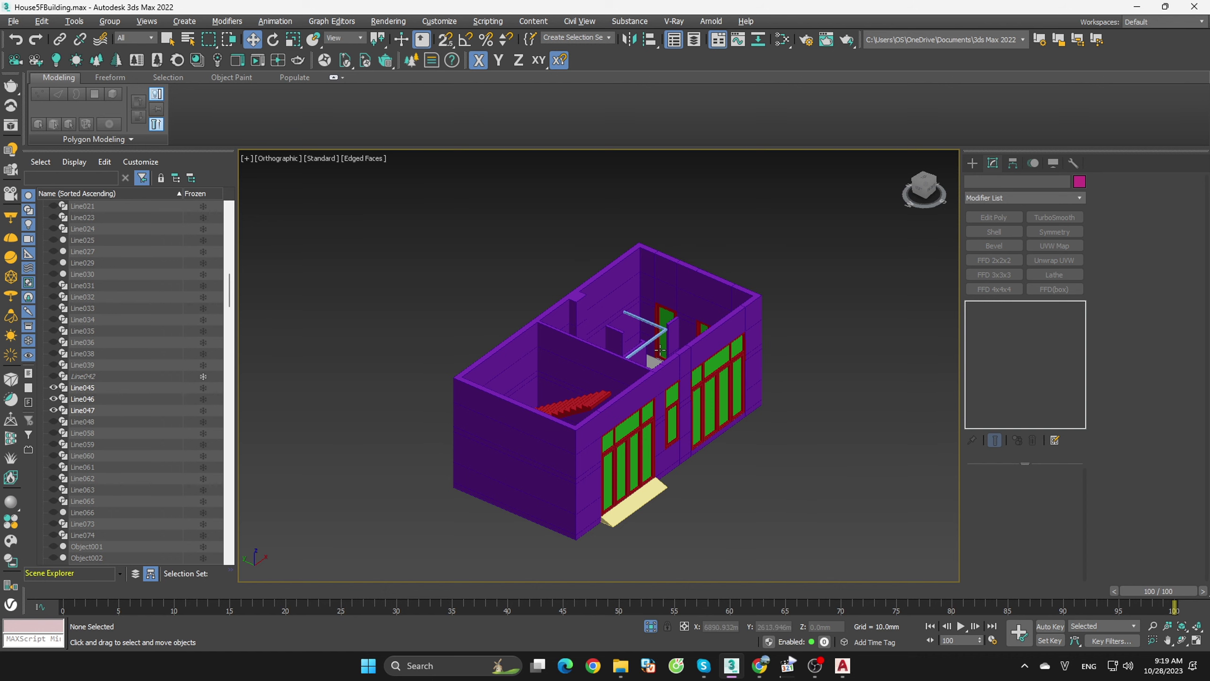
scroll(645, 334, "up", 8)
scroll(648, 296, "up", 1)
- Orbit around the house to inspect the front windows, the interior and the stairs
left_click(648, 289)
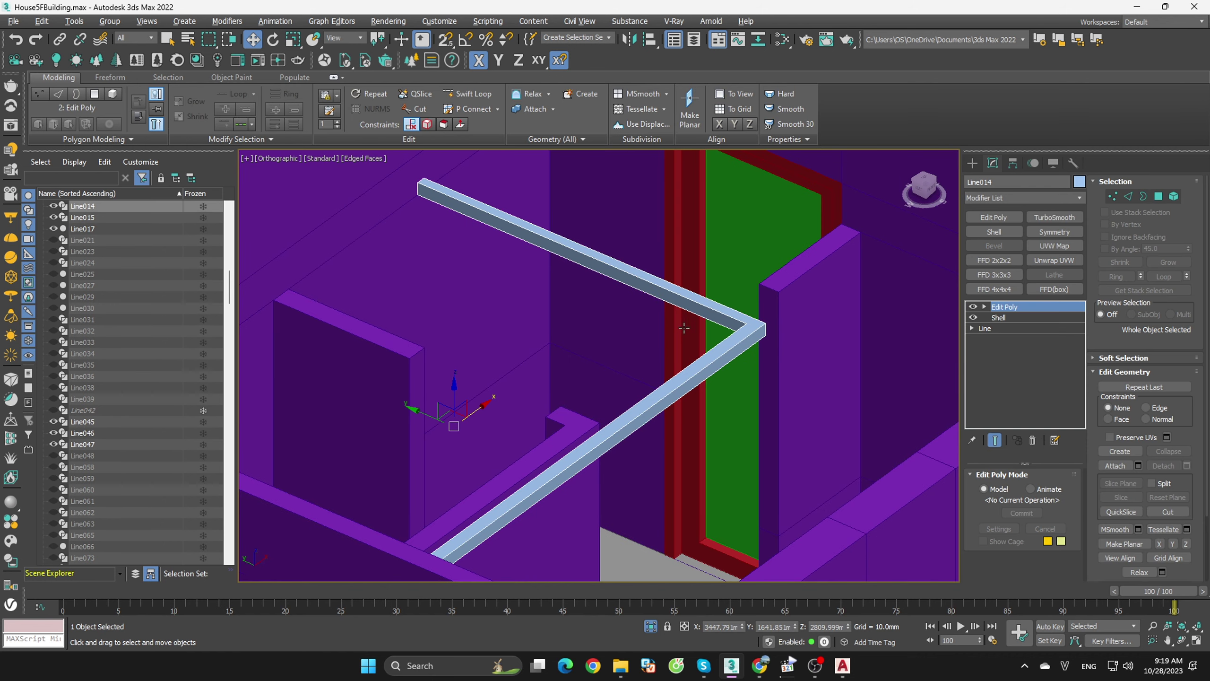
scroll(699, 337, "down", 3)
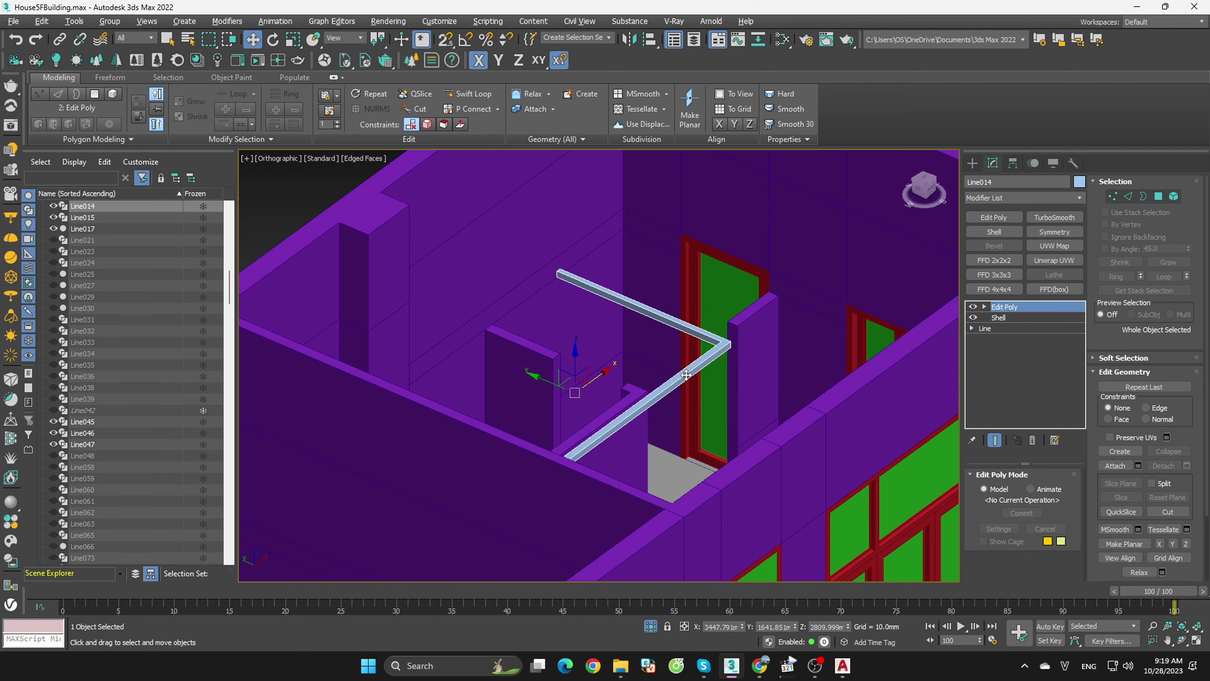
scroll(659, 382, "down", 3)
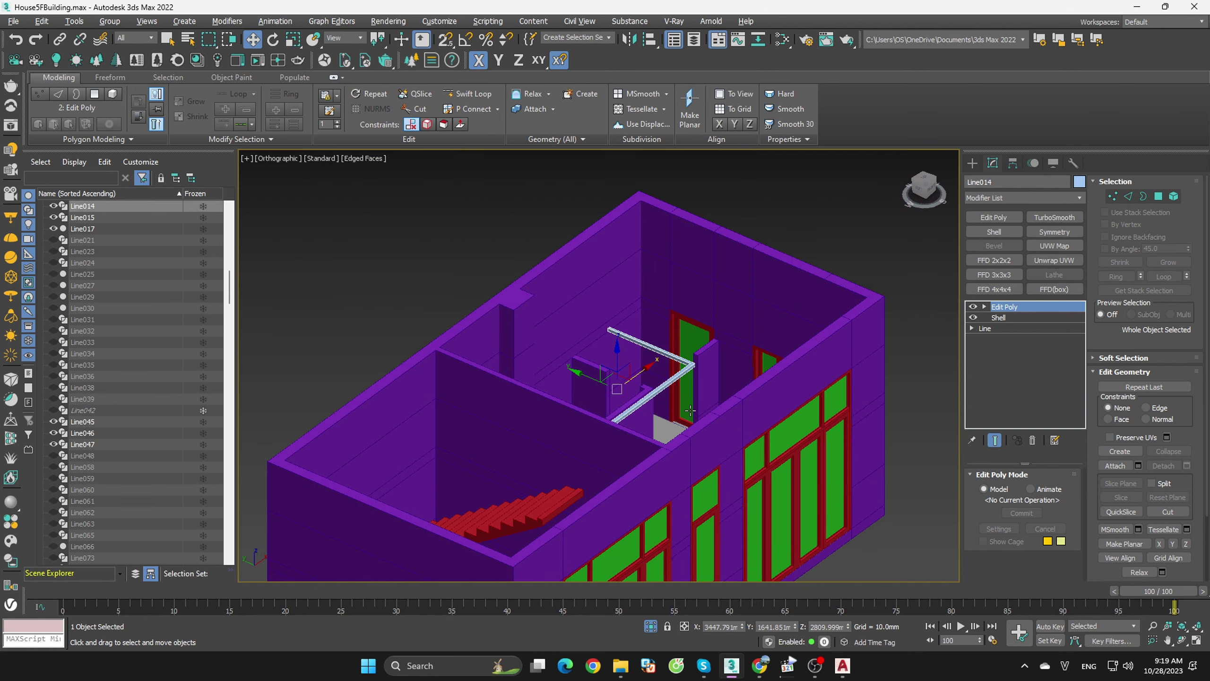
scroll(595, 405, "up", 3)
middle_click_drag(660, 382, 573, 419, "alt")
scroll(566, 424, "down", 3)
scroll(572, 419, "up", 3)
middle_click_drag(513, 489, 870, 465, "alt")
scroll(570, 483, "down", 3)
scroll(875, 466, "up", 3)
scroll(876, 471, "down", 3)
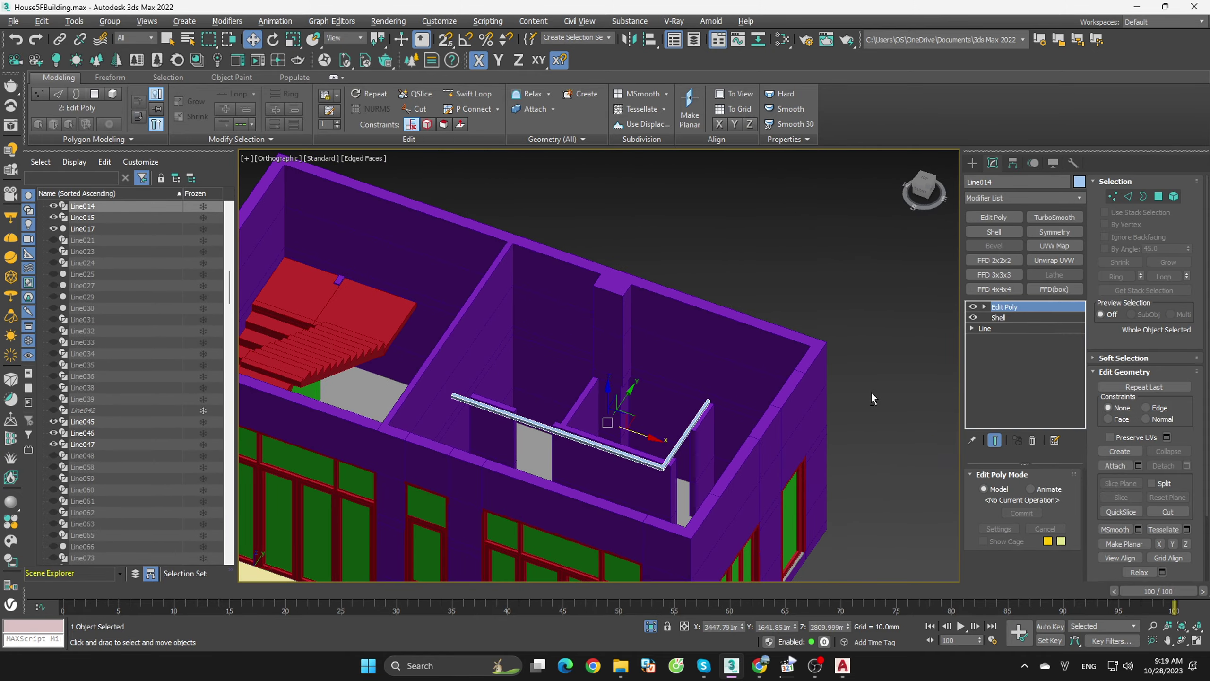
mouse_move(870, 392)
middle_mouse_down("alt")
mouse_move(824, 433)
mouse_move(786, 397)
middle_mouse_up("alt")
scroll(811, 398, "up", 3)
left_click(812, 397)
scroll(812, 397, "down", 3)
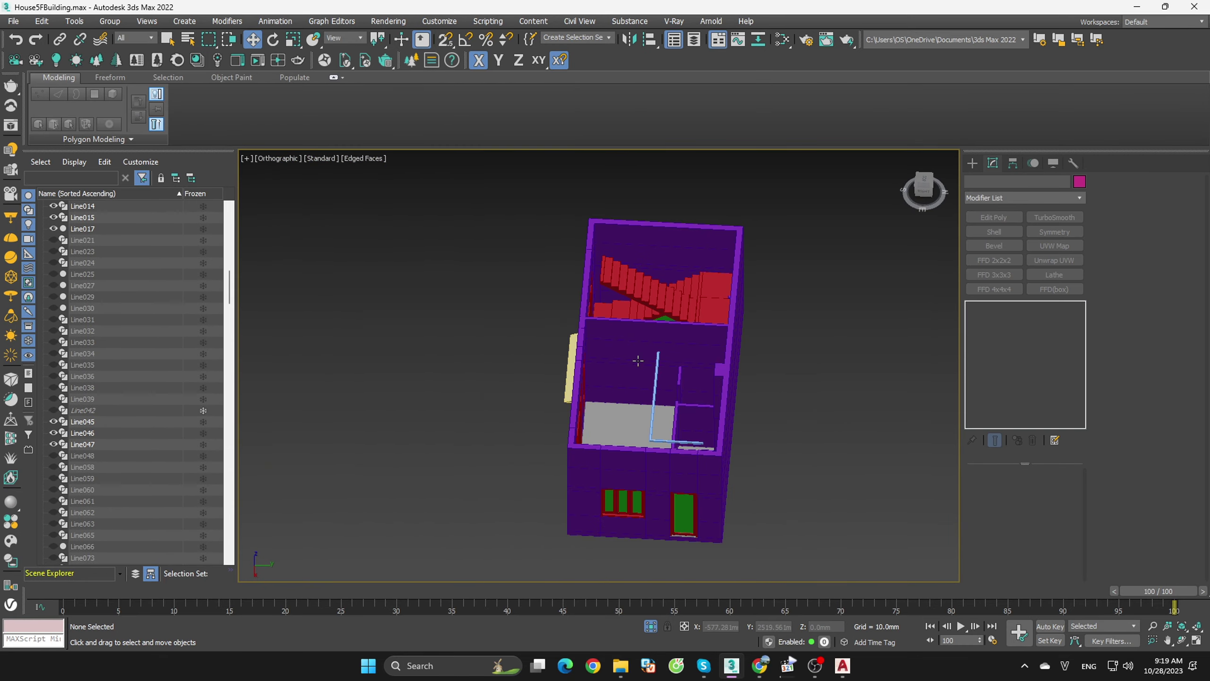
- In wireframe top view, select the 20 ground-floor objects and drag them below the plan
left_click_drag(229, 297, 229, 212)
left_click_drag(500, 187, 827, 571)
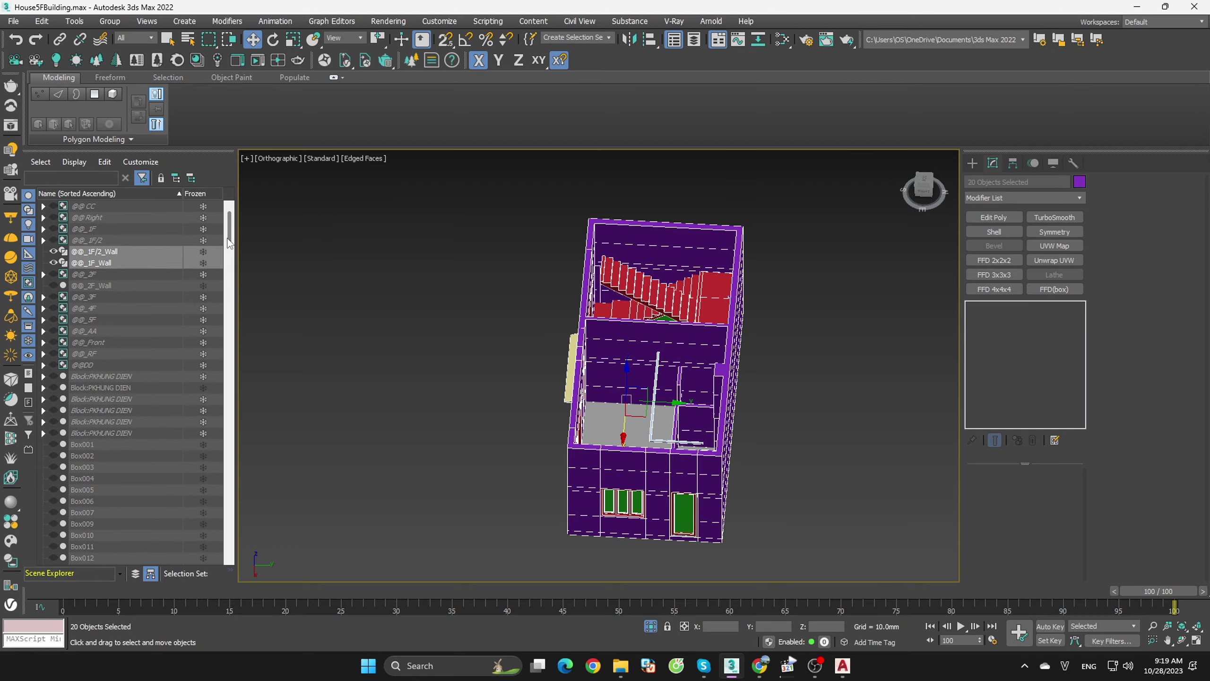
left_click(125, 228, "ctrl")
middle_click_drag(619, 382, 783, 443, "alt")
left_click(924, 184)
left_click(741, 291)
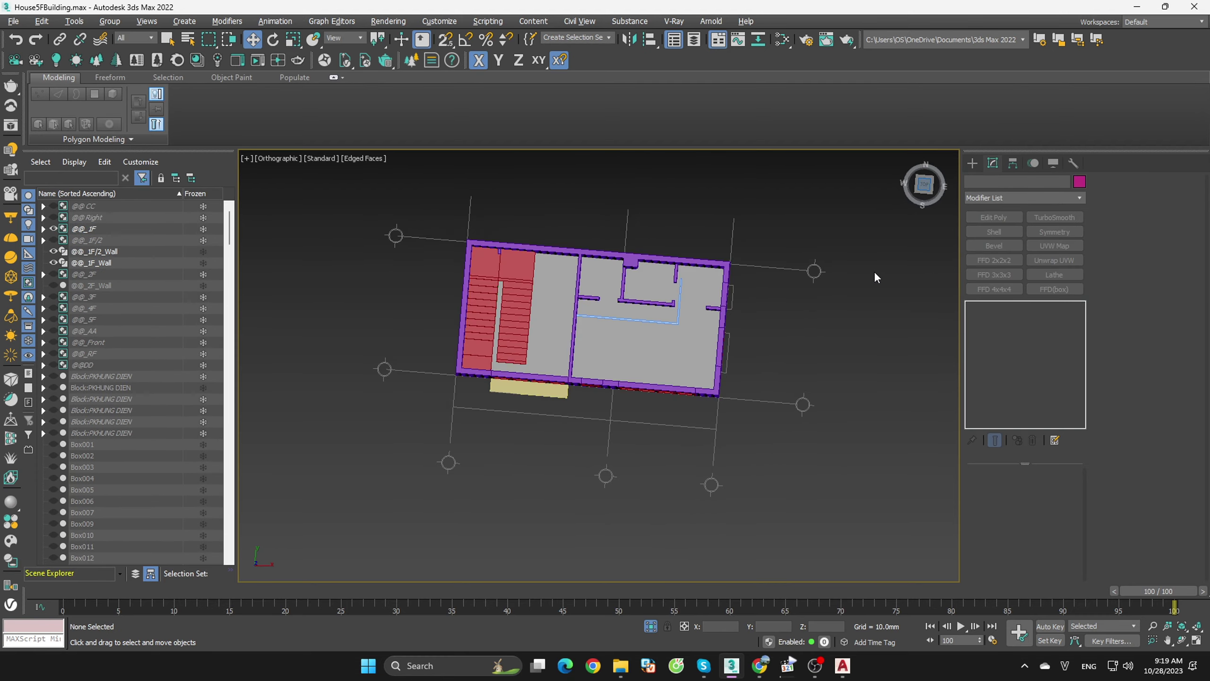
key("F3")
scroll(594, 318, "up", 3)
scroll(397, 216, "down", 3)
mouse_move(397, 216)
left_mouse_down()
mouse_move(602, 323)
mouse_move(606, 502)
left_mouse_up()
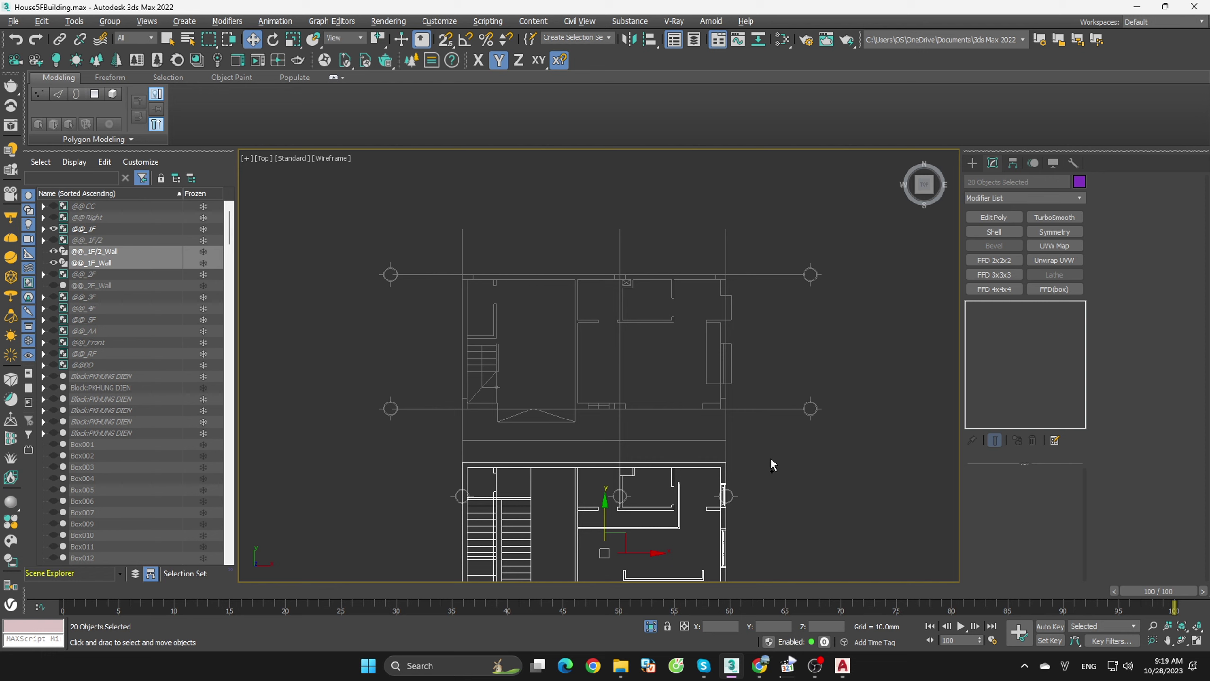
- Undo the wall move so the walls sit over the plan, and return to shaded view
key("ctrl+z")
left_click(802, 477)
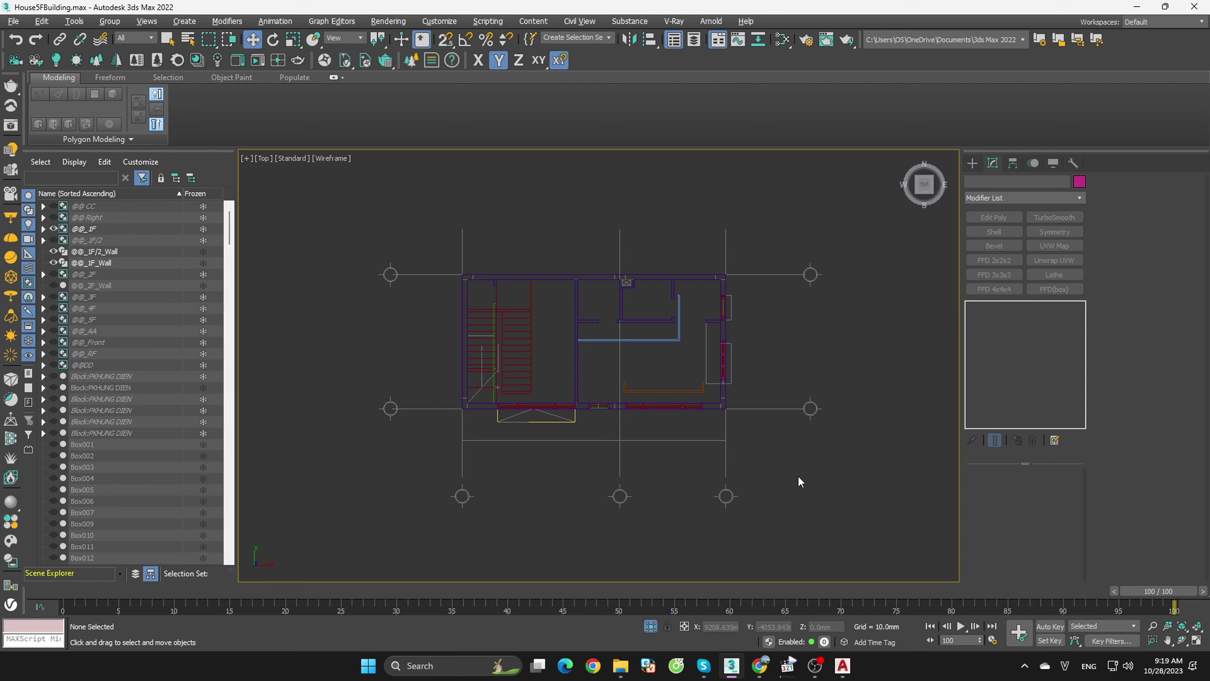
scroll(798, 476, "up", 2)
scroll(757, 364, "up", 5)
scroll(829, 318, "up", 2)
scroll(835, 307, "up", 1)
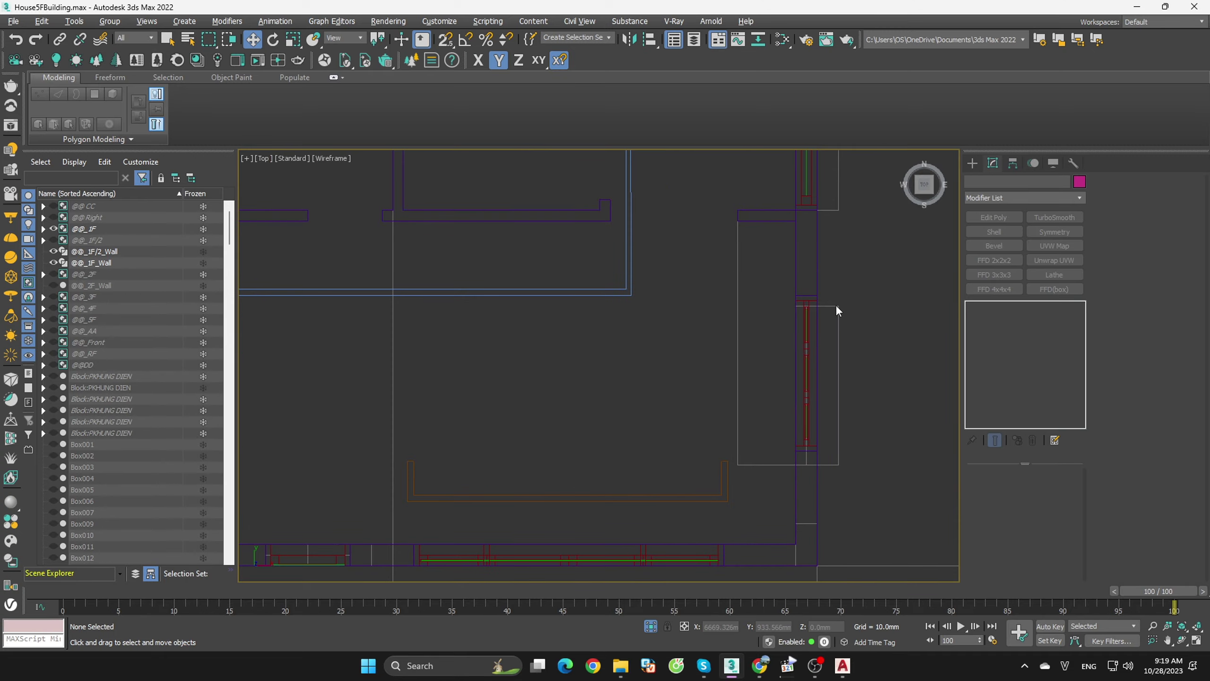
key("F3")
scroll(729, 336, "down", 3)
left_click(729, 338)
mouse_move(729, 338)
middle_mouse_down("alt")
mouse_move(684, 311)
mouse_move(799, 335)
mouse_move(807, 448)
middle_mouse_up("alt")
scroll(710, 337, "up", 3)
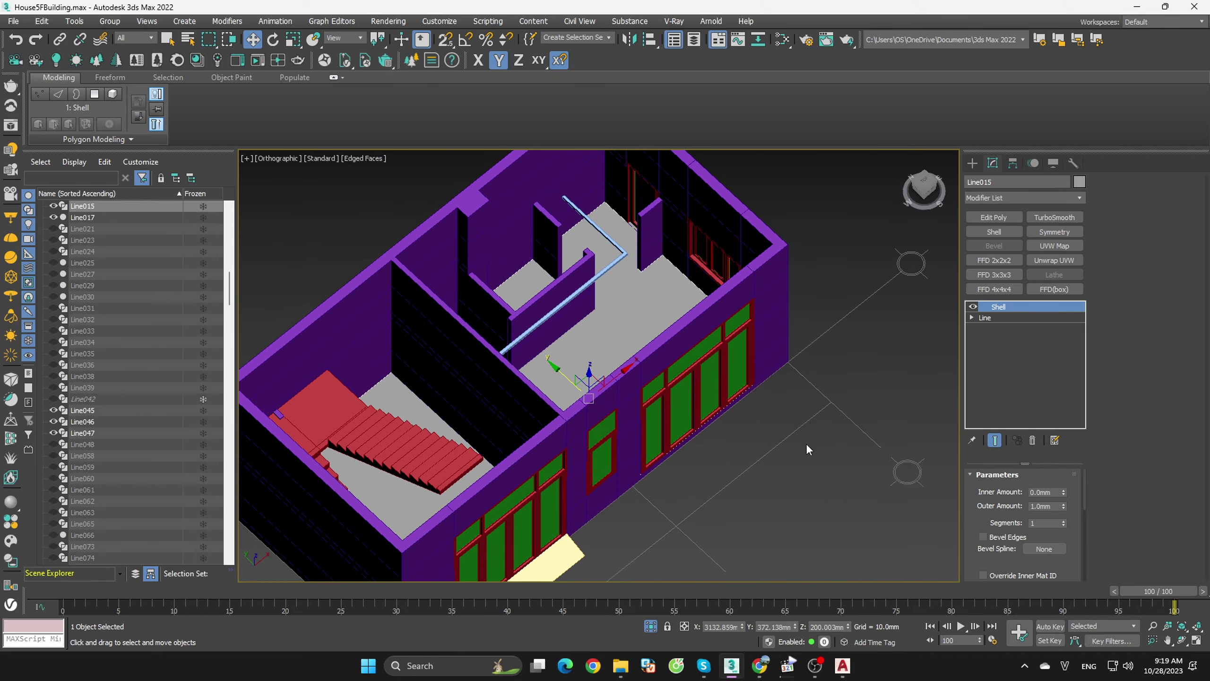
scroll(802, 312, "up", 2)
scroll(824, 381, "up", 2)
left_click(824, 380)
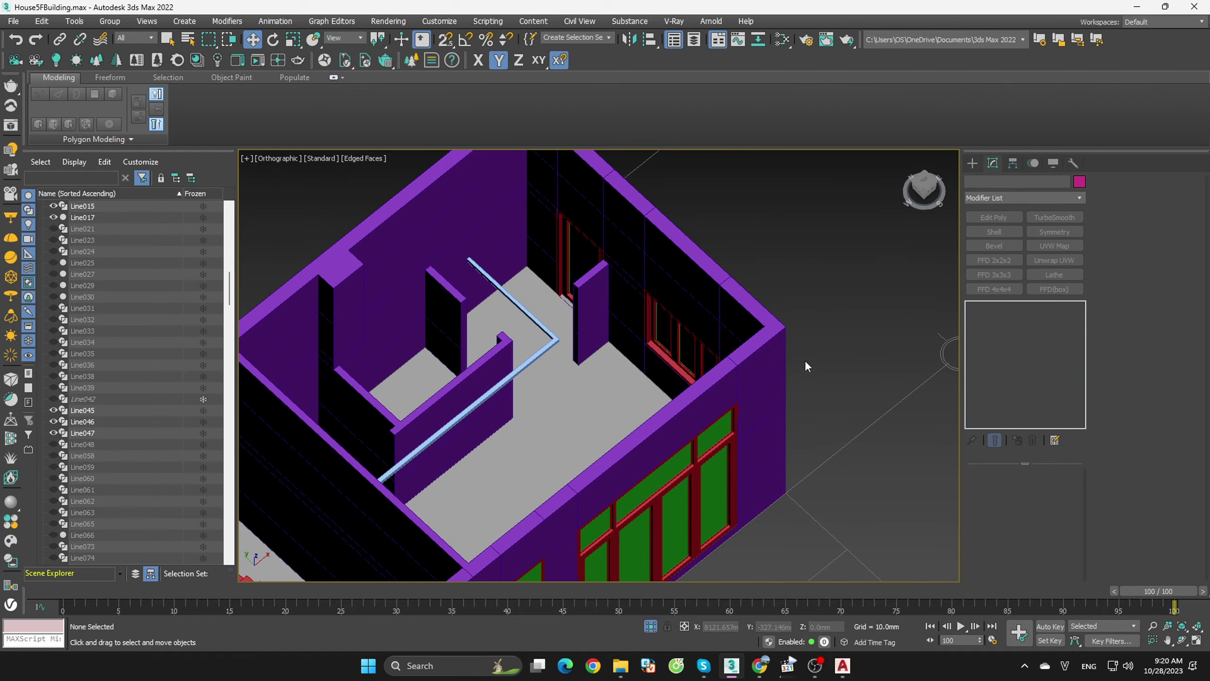
left_click(648, 283)
scroll(648, 282, "down", 3)
mouse_move(648, 282)
middle_mouse_down("alt")
mouse_move(720, 304)
mouse_move(556, 318)
middle_mouse_up("alt")
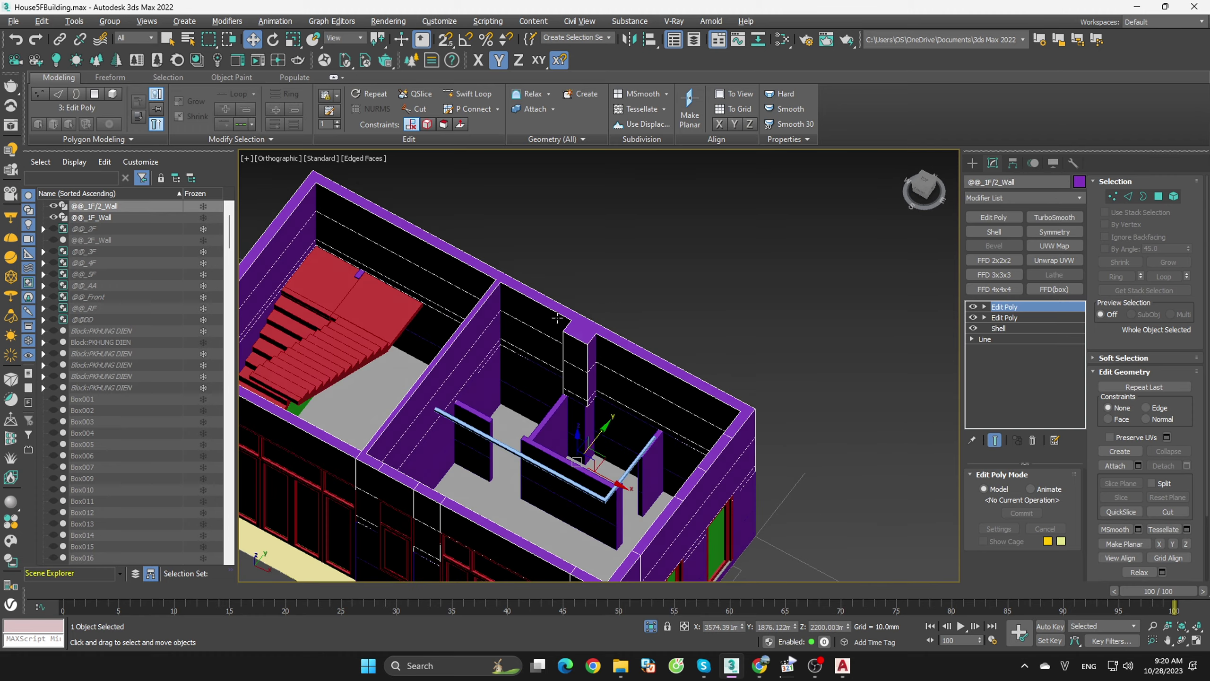
left_click(679, 331)
middle_click_drag(679, 331, 723, 257, "alt")
left_click(722, 258)
left_click_drag(694, 284, 685, 172)
key("ctrl+z")
- View the building from the front and three-quarter angles, selecting the ground-floor wall objects
left_click(922, 190)
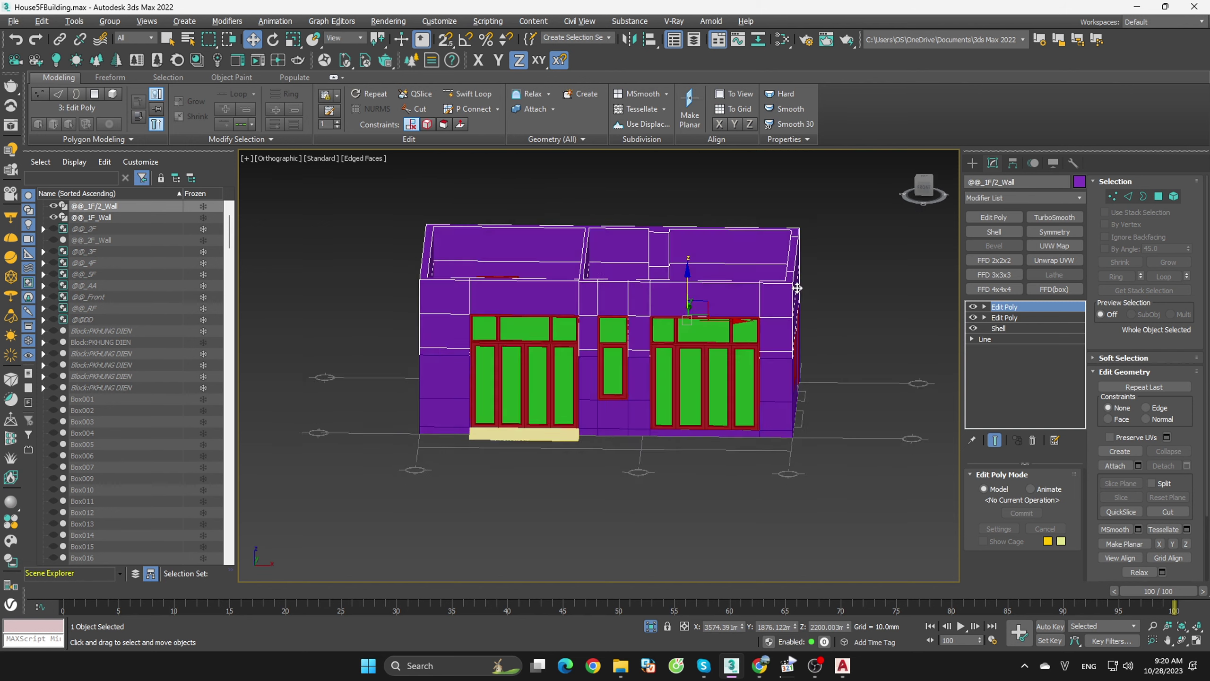
left_click(860, 269)
scroll(850, 309, "down", 2)
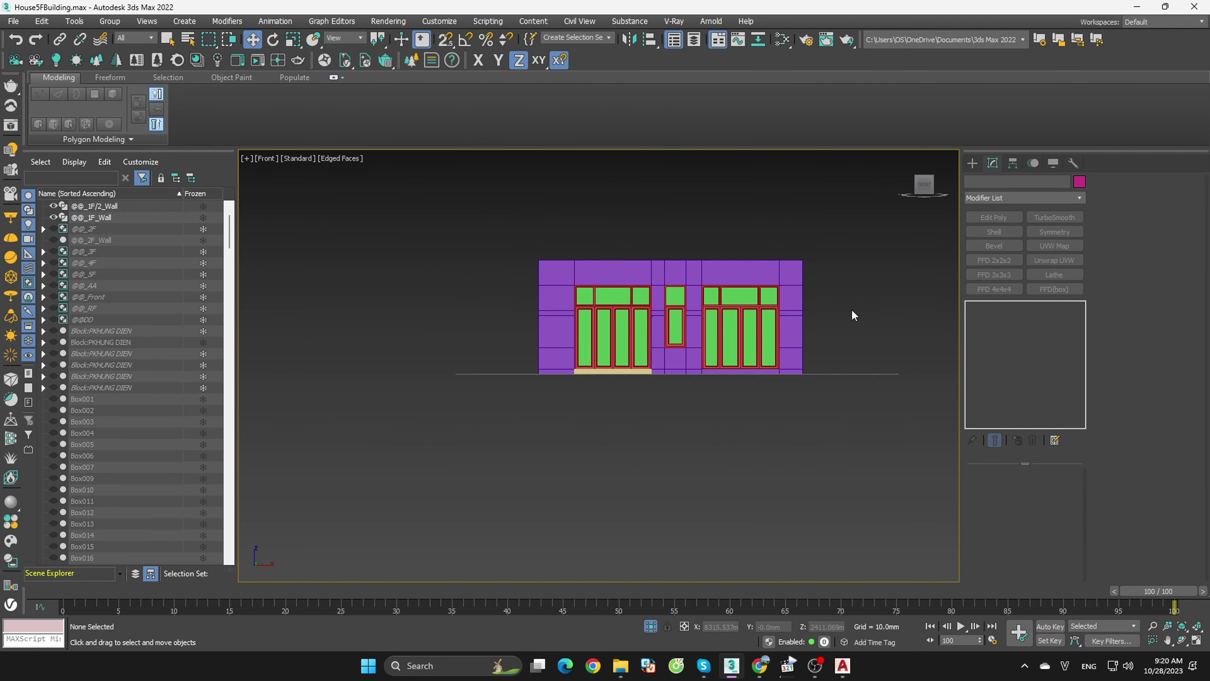
middle_click_drag(876, 238, 665, 436, "alt")
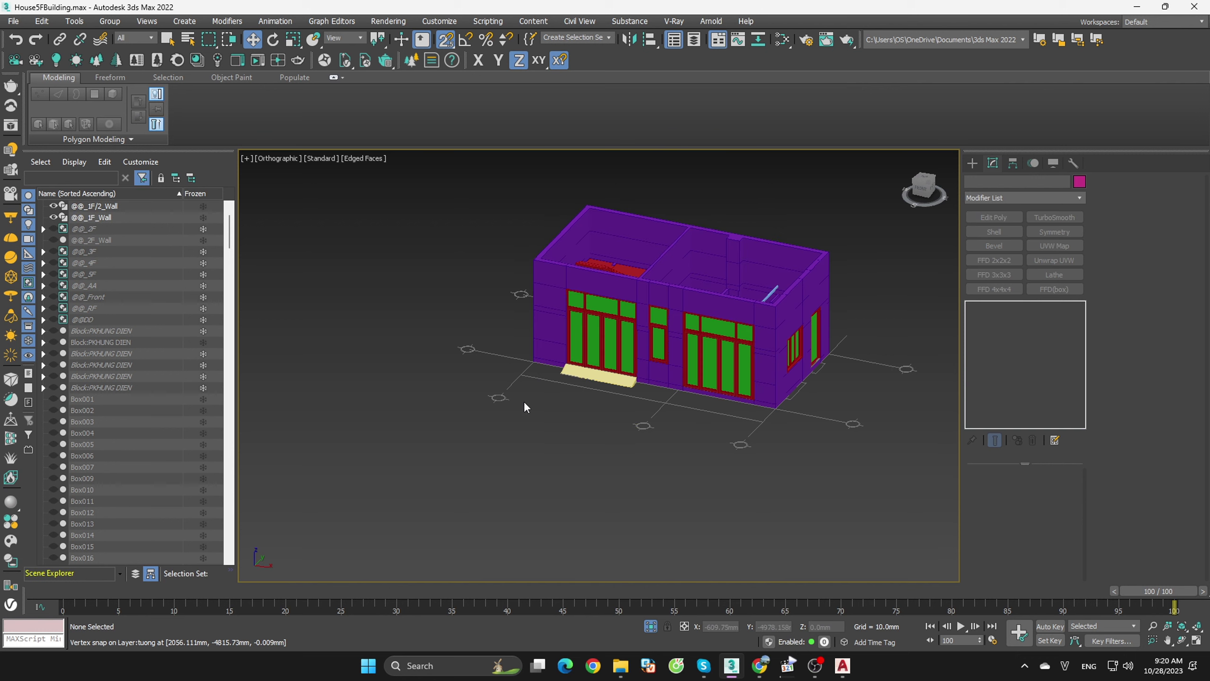
left_click_drag(479, 198, 892, 472)
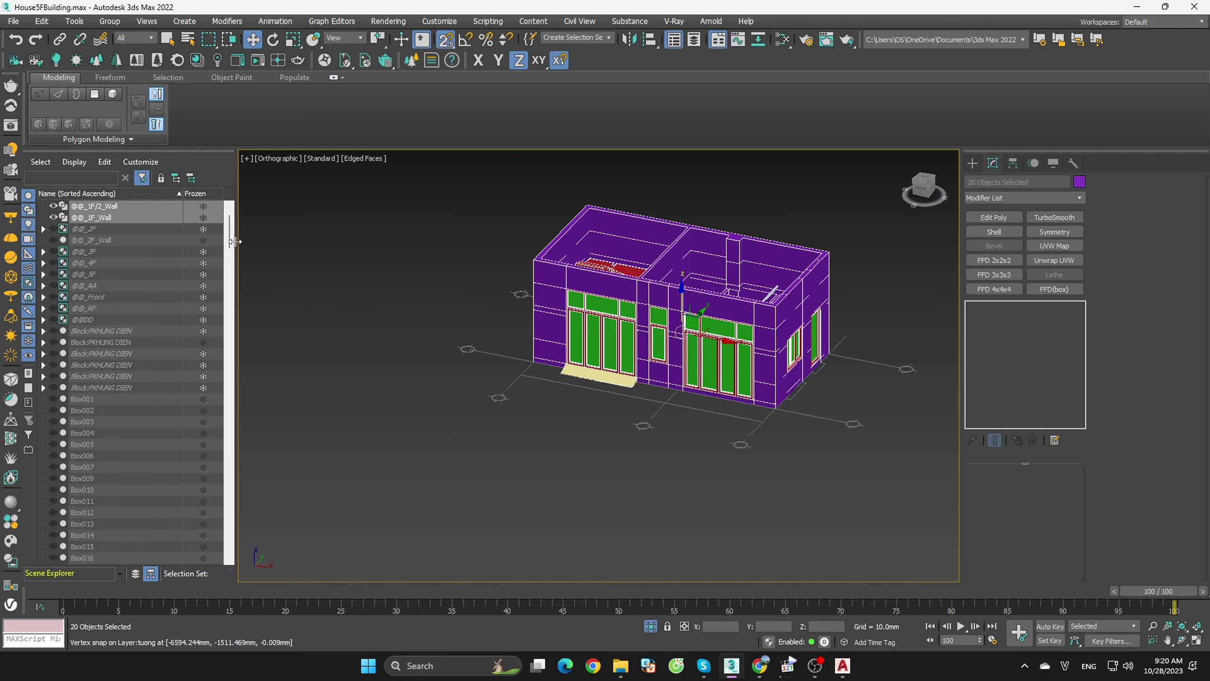
scroll(234, 241, "up", 2)
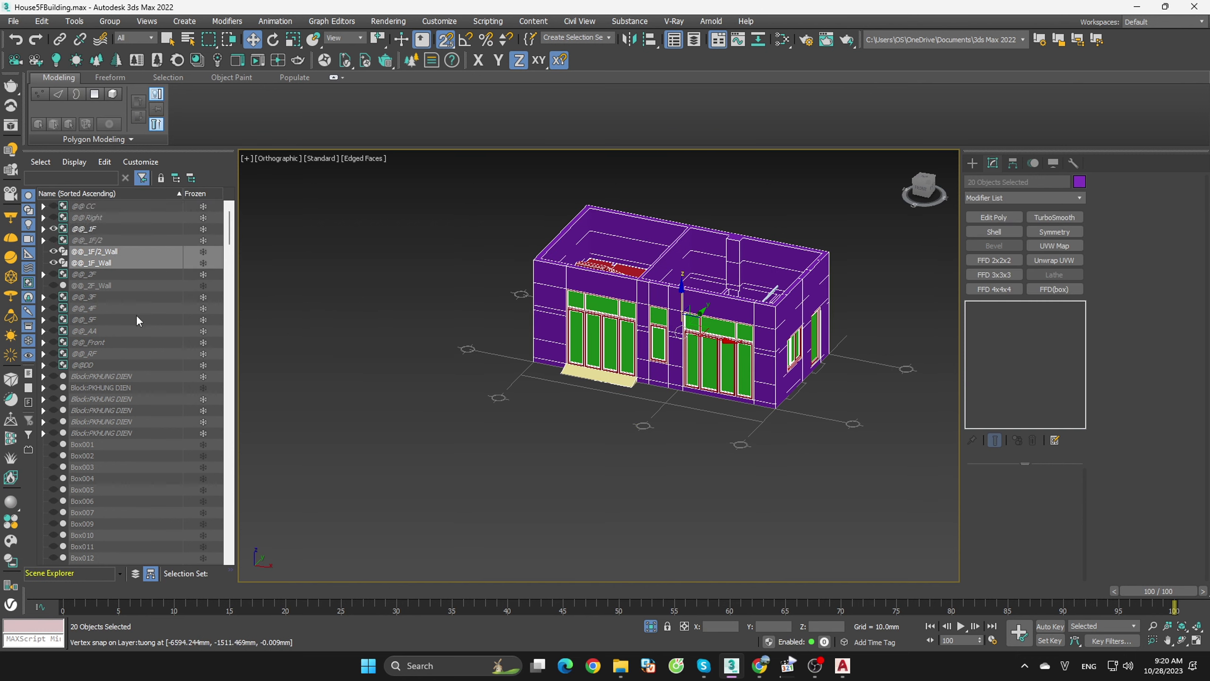
left_click(121, 337)
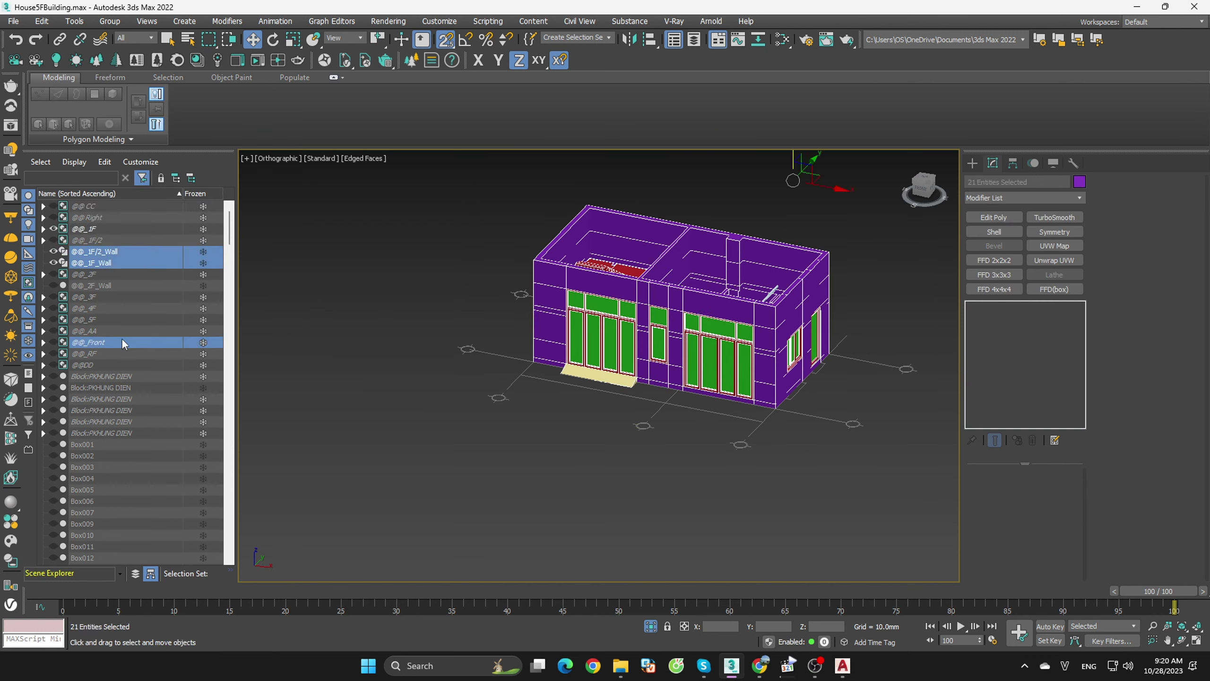
left_click(922, 190)
scroll(786, 402, "up", 2)
scroll(527, 419, "up", 3)
scroll(569, 442, "up", 3)
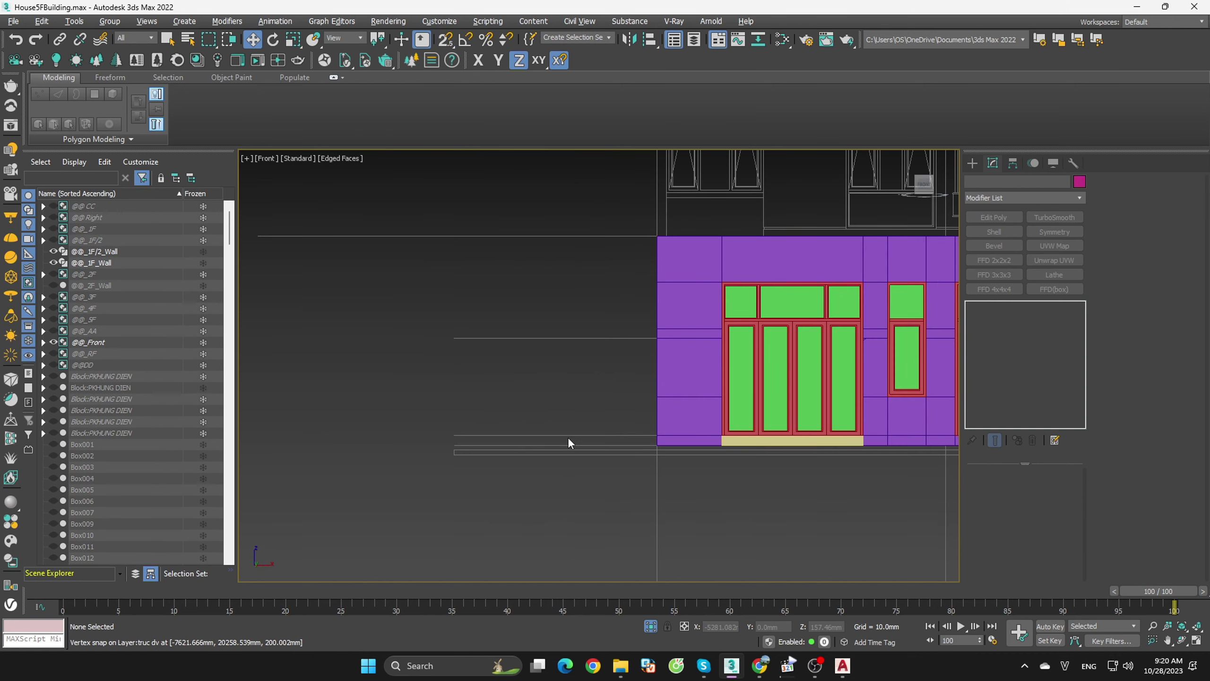
middle_click_drag(625, 466, 571, 469)
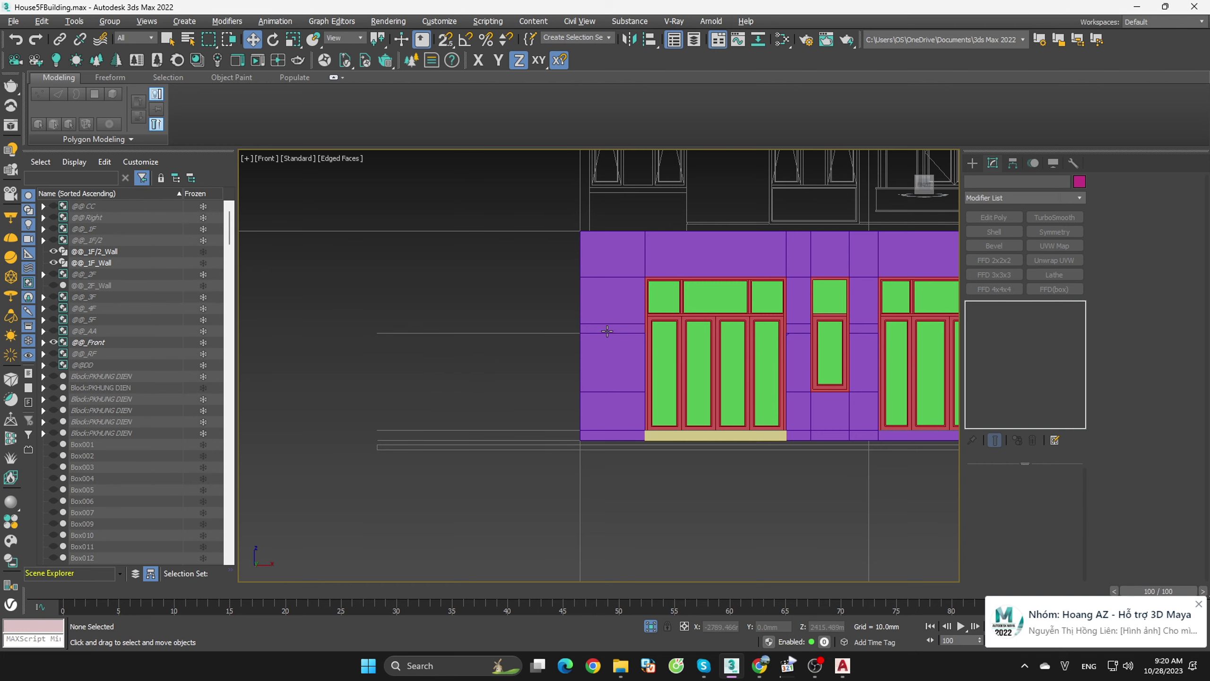
scroll(540, 386, "down", 2)
- In Top view, draw a rectangle shape enclosing the whole ground-floor plan
key("t")
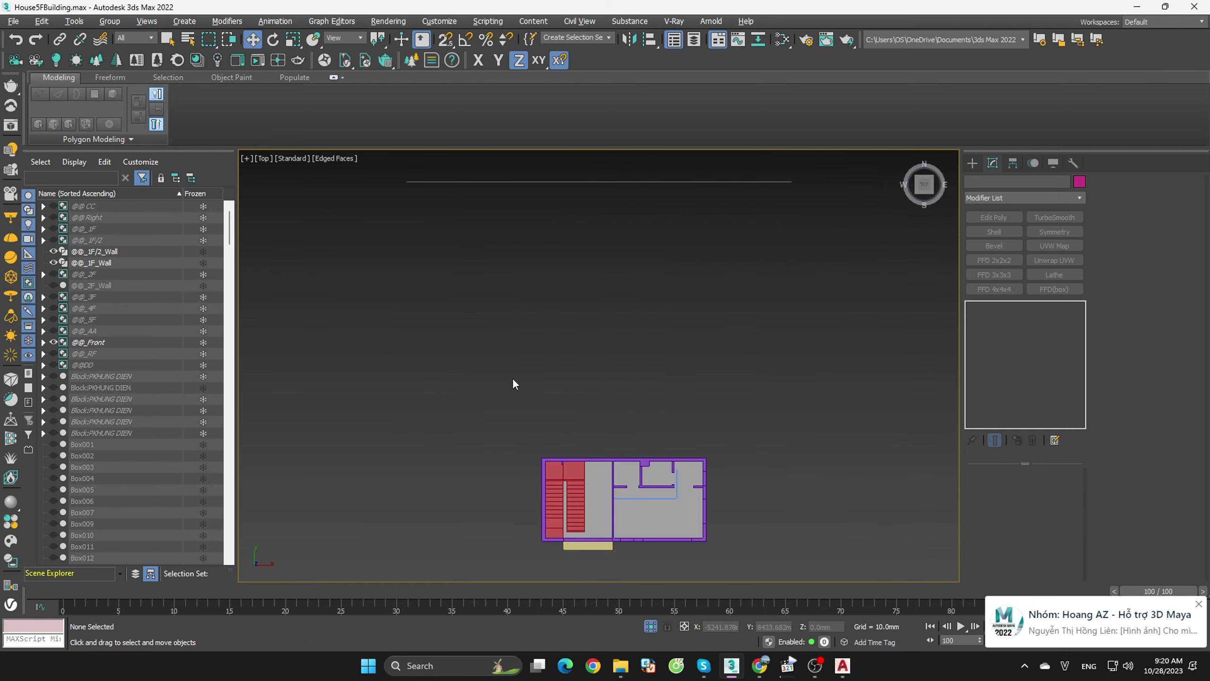
left_click(972, 163)
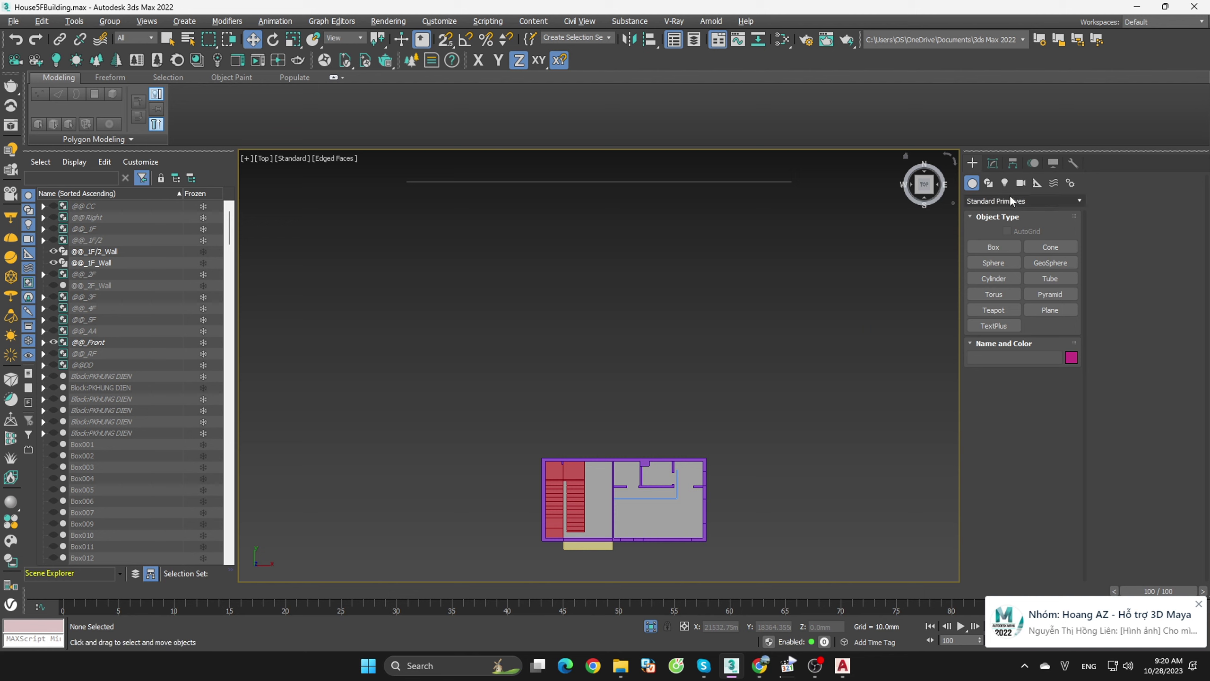
left_click(988, 182)
left_click(1049, 262)
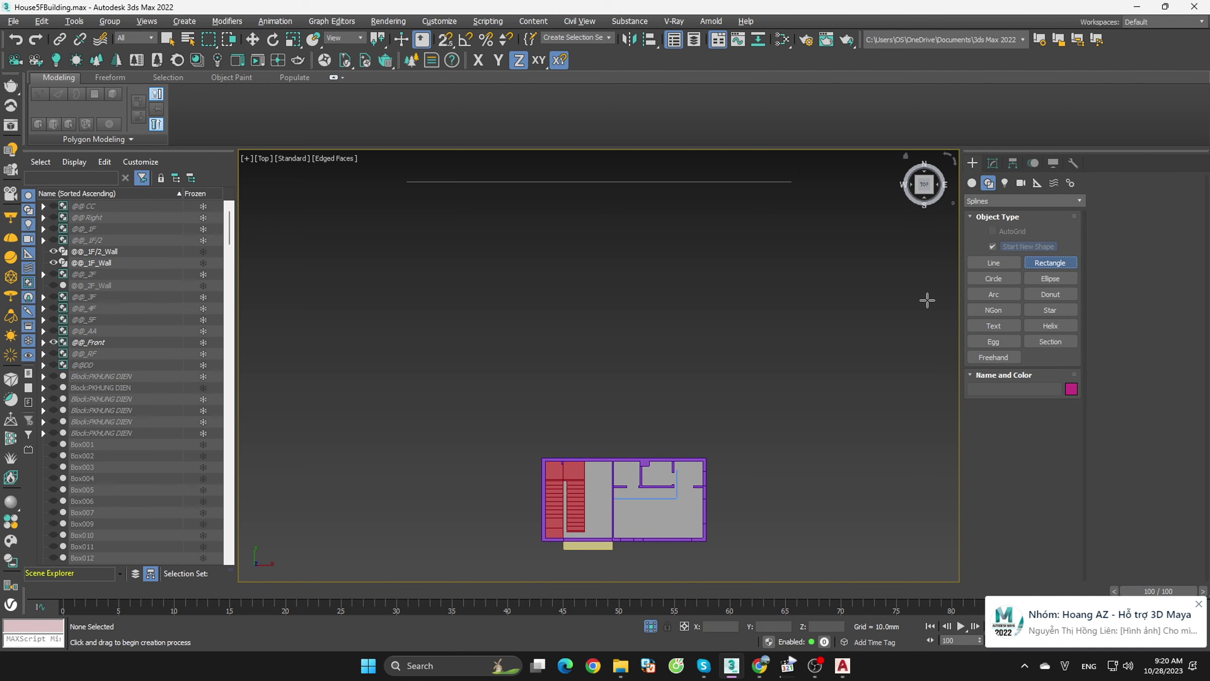
middle_click_drag(555, 459, 561, 388)
scroll(561, 387, "up", 3)
left_click_drag(448, 332, 855, 566)
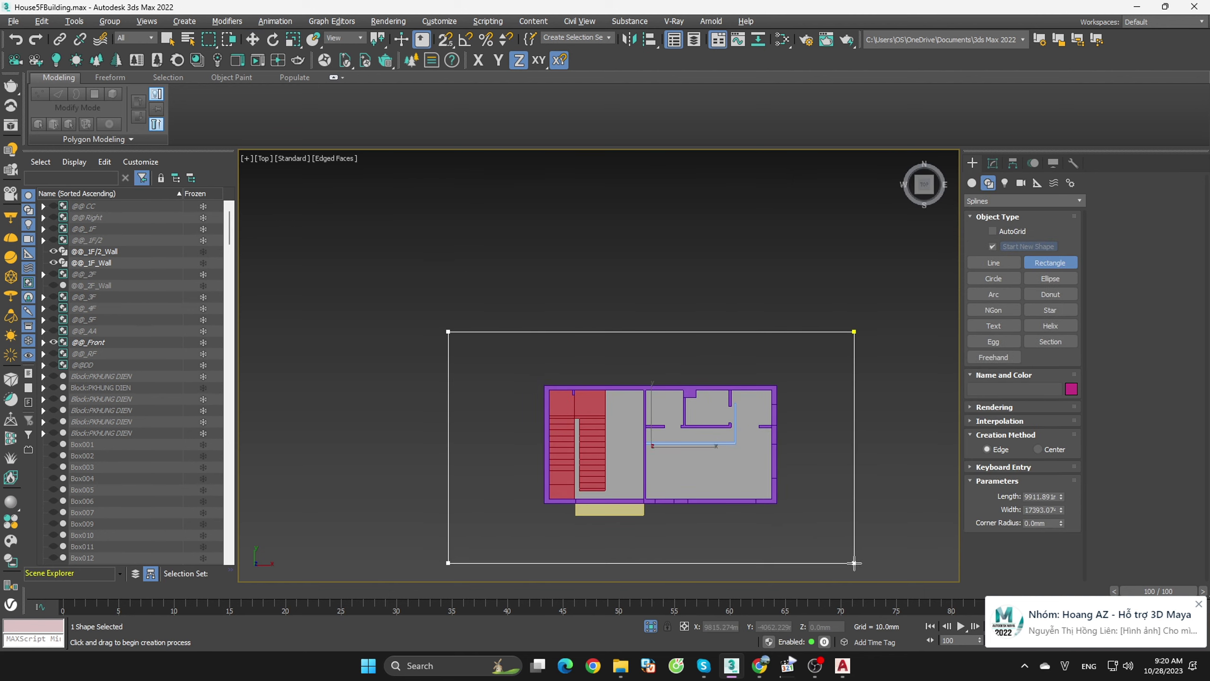
key("w")
- Convert the rectangle, Rectangle312, to an editable spline
middle_click_drag(872, 514, 882, 456)
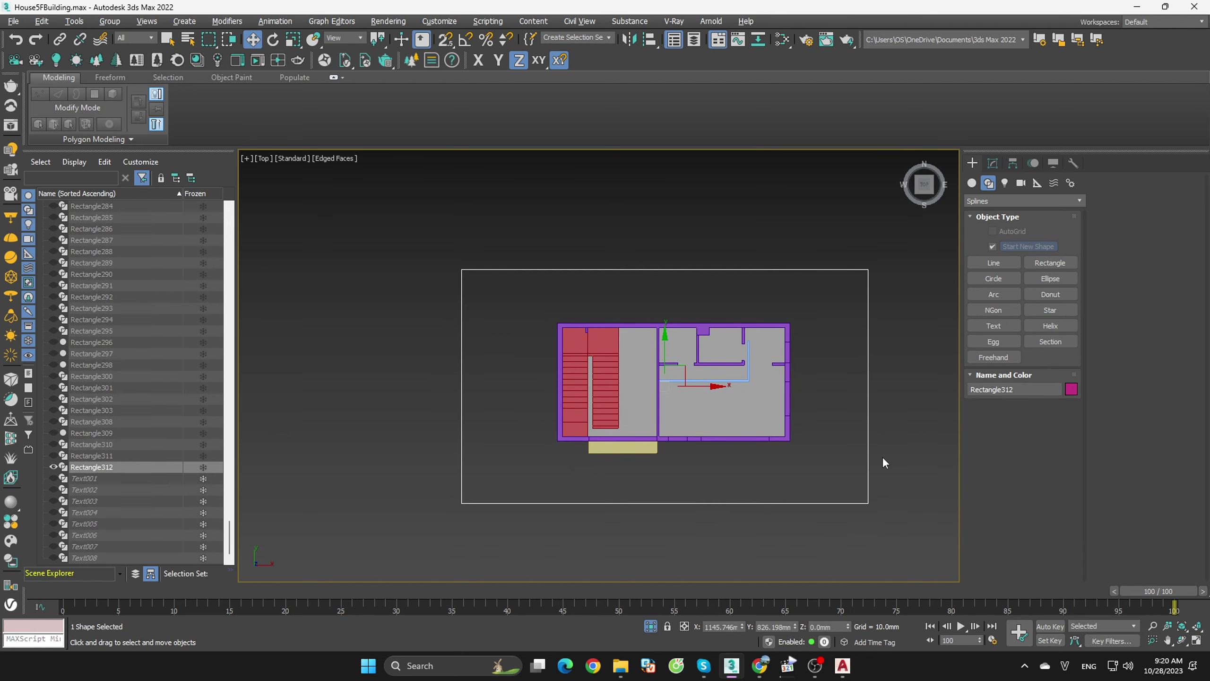
left_click(993, 164)
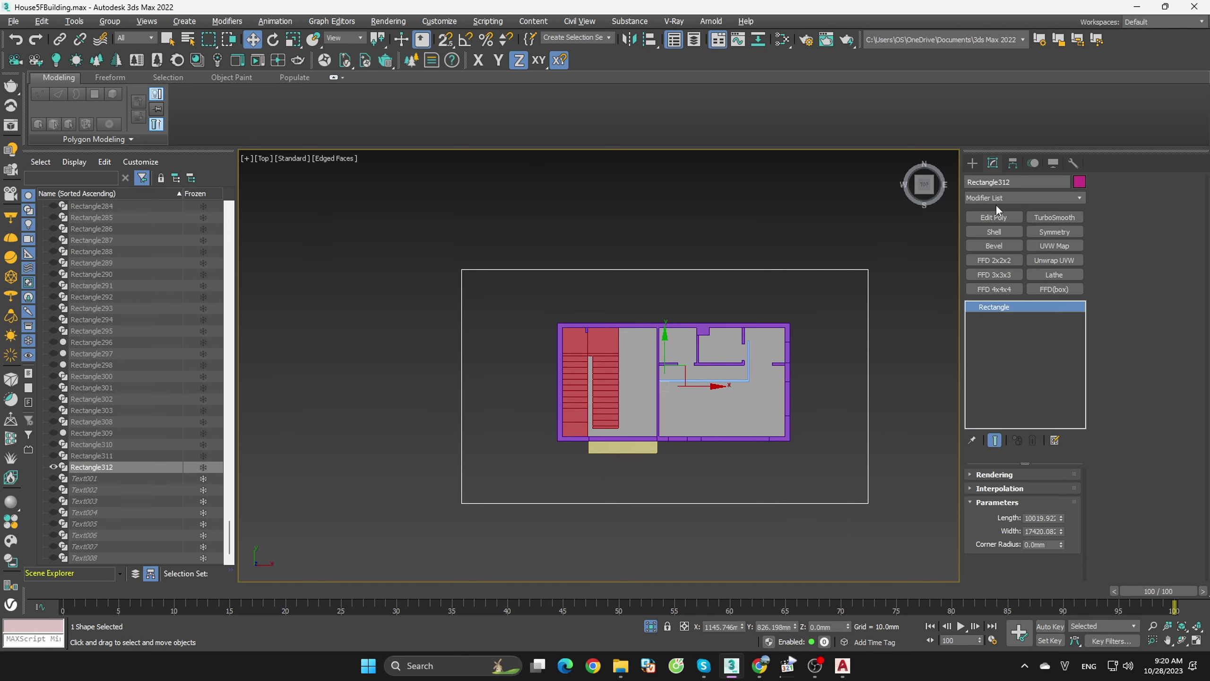
middle_click_drag(883, 419, 882, 392, "alt")
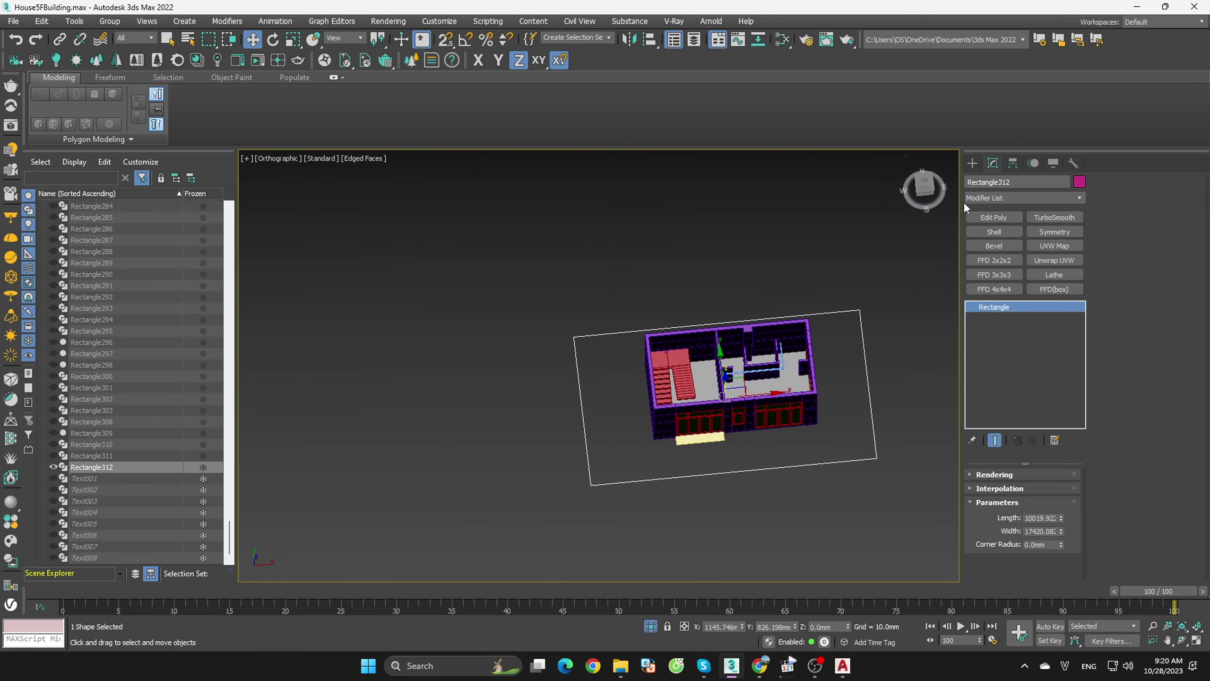
left_click(925, 187)
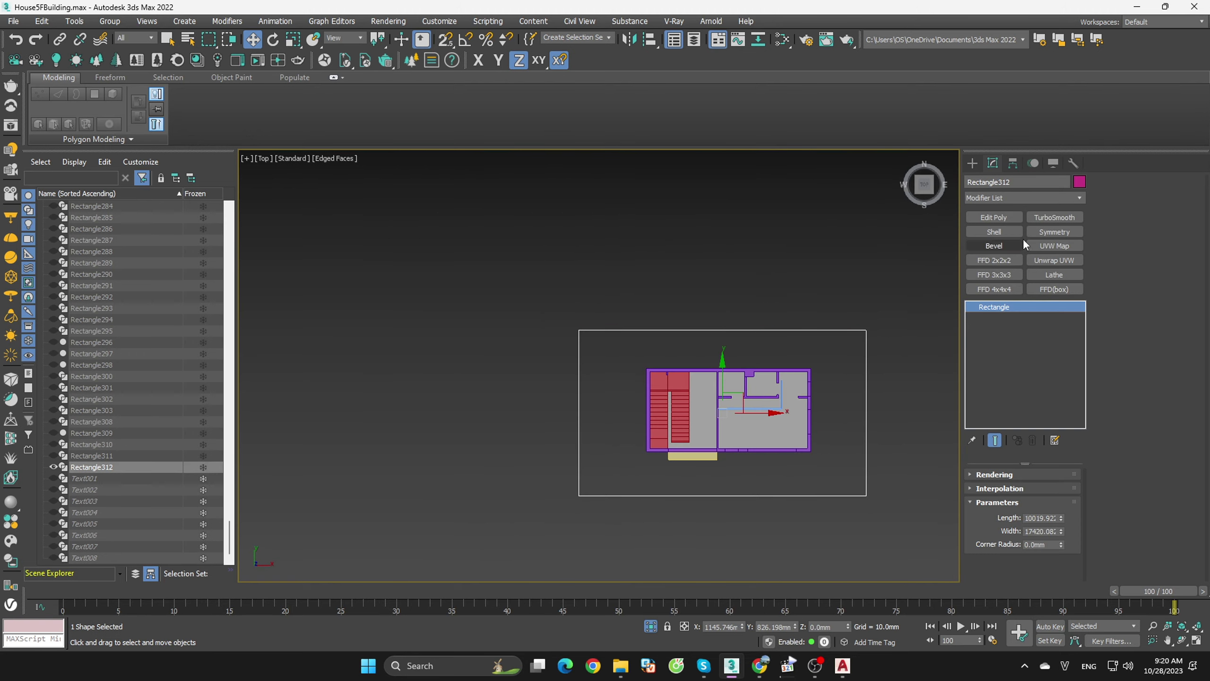
right_click(996, 309)
left_click(1037, 390)
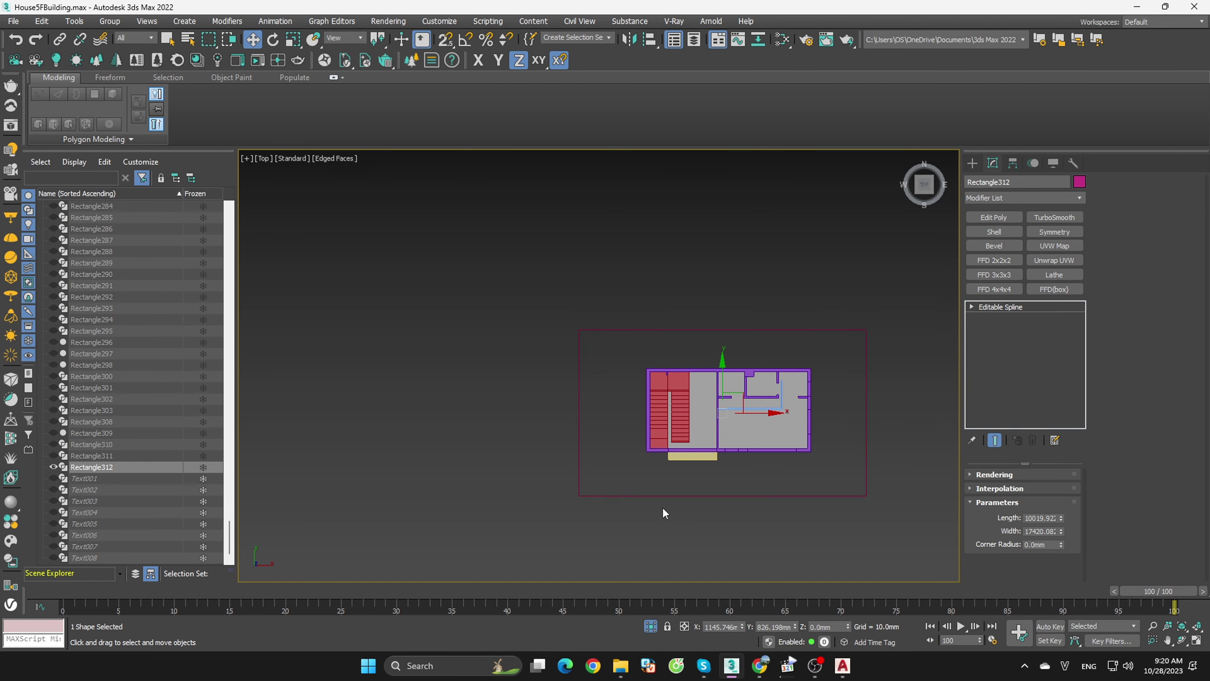
- Select the rectangle's two bottom vertices and nudge them slightly upward
left_click_drag(916, 513, 517, 485)
scroll(777, 489, "up", 4)
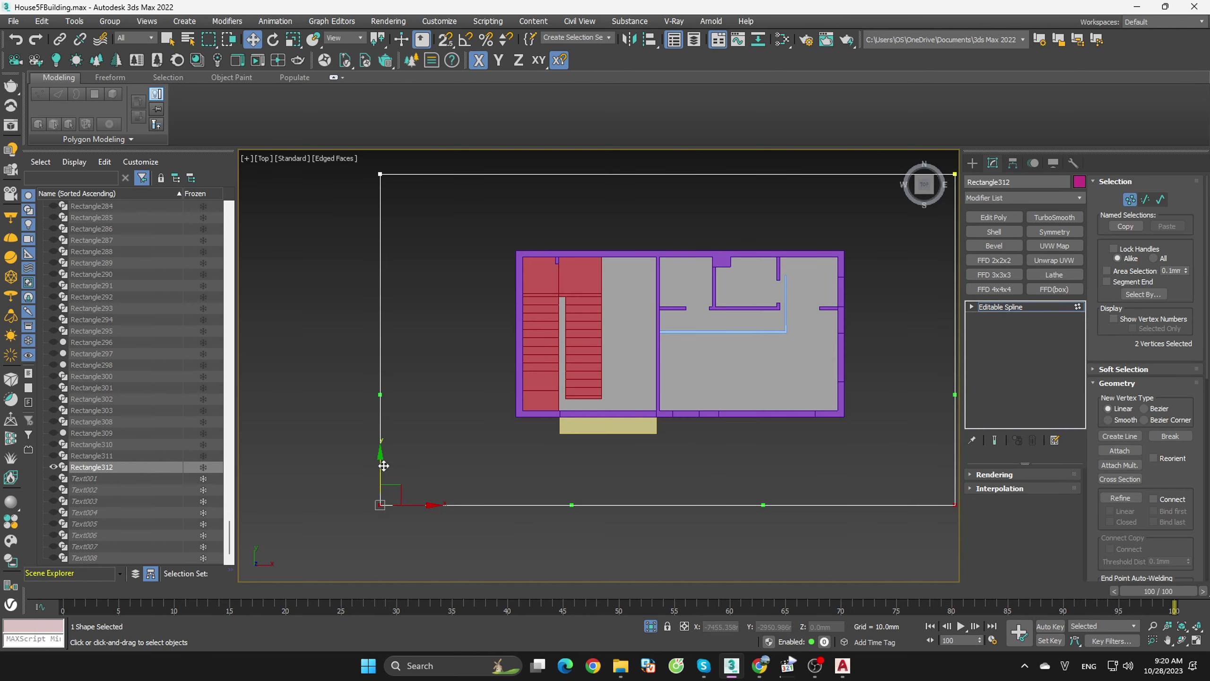
left_click_drag(383, 466, 516, 462)
scroll(661, 462, "down", 4)
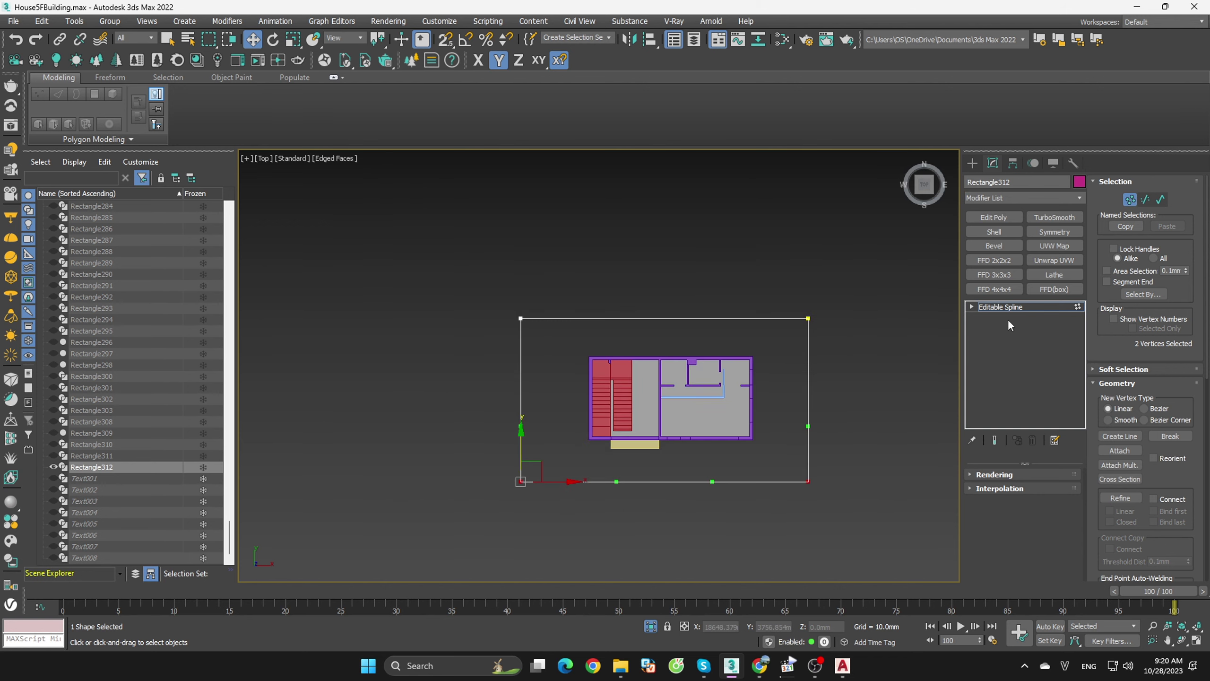
left_click(1130, 200)
key("ctrl+z")
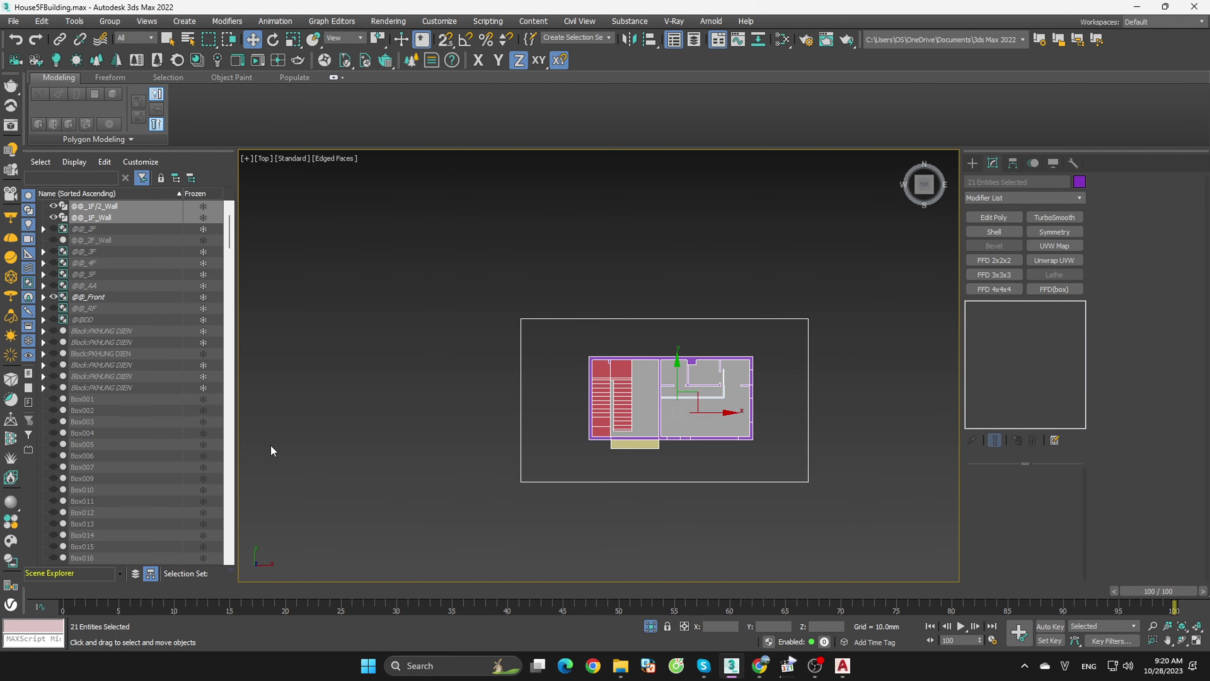
scroll(162, 283, "up", 1)
left_click(95, 229, "ctrl")
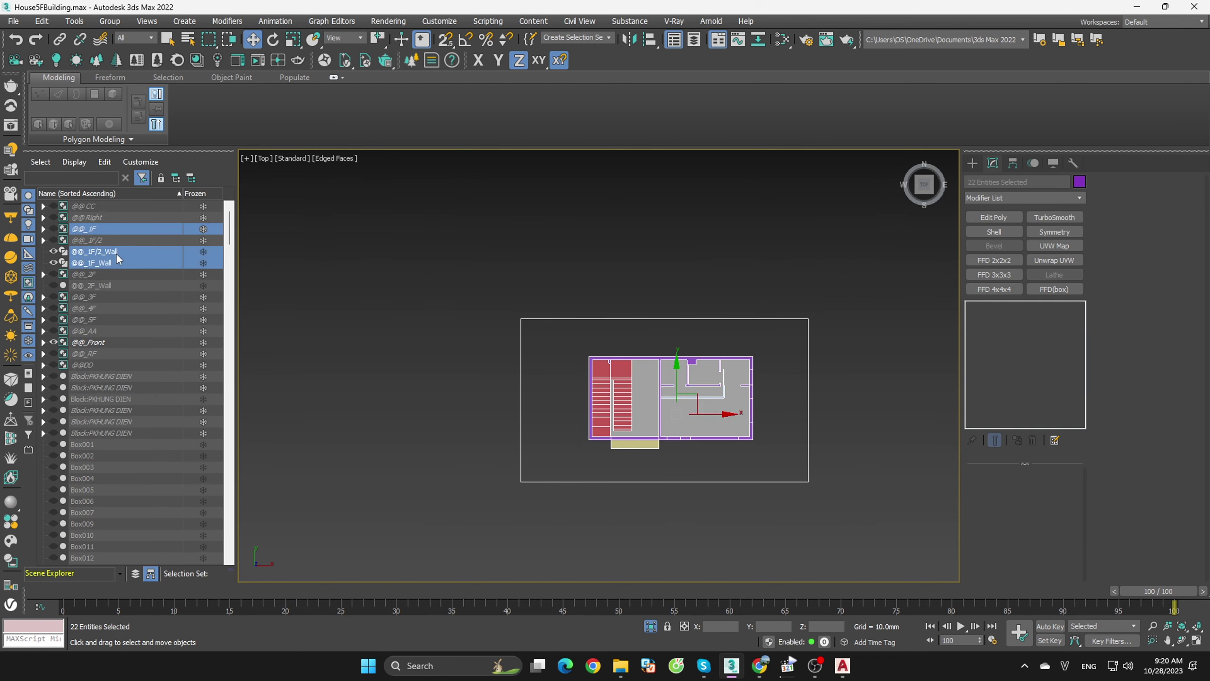
left_click(108, 342, "ctrl")
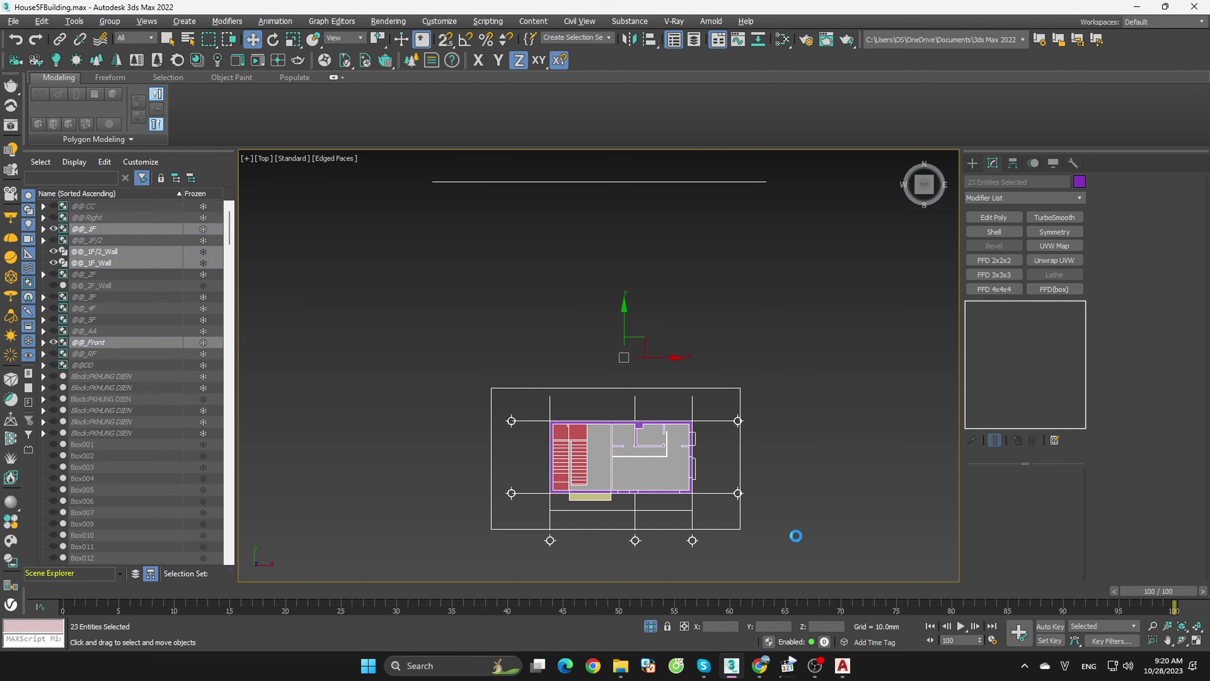
left_click(675, 551)
- Snap Rectangle312's bottom edge up and its right and left edges inward onto plan points
left_click(750, 514)
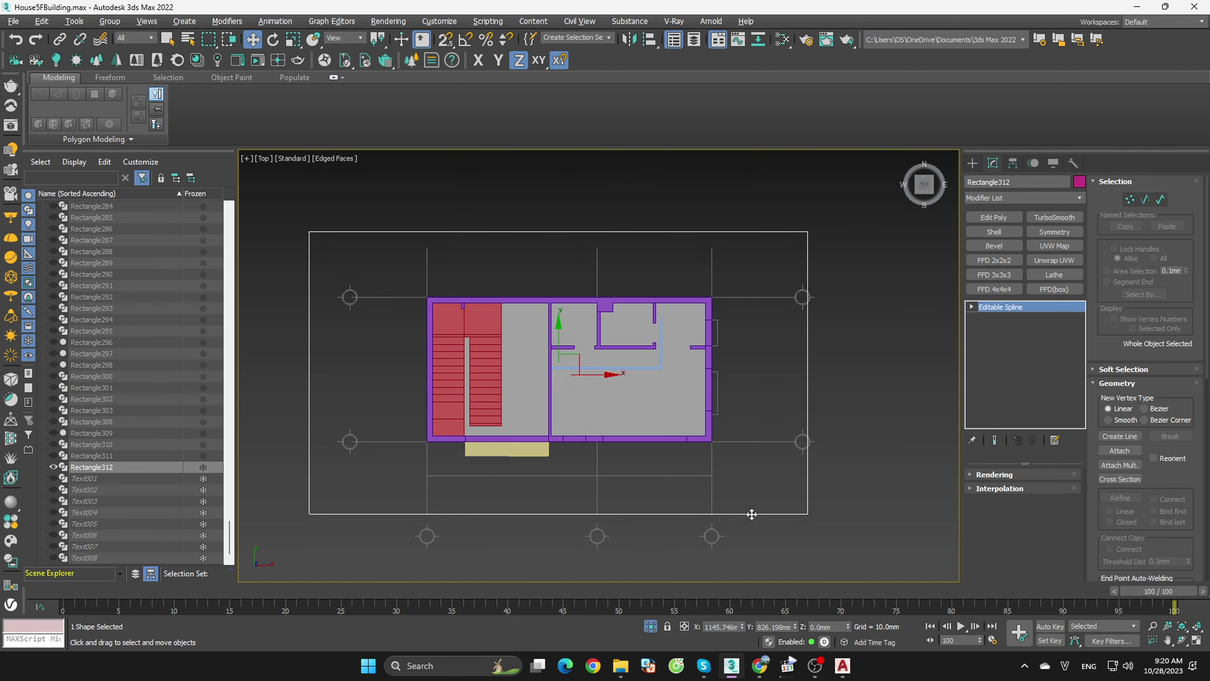
left_click_drag(251, 530, 906, 478)
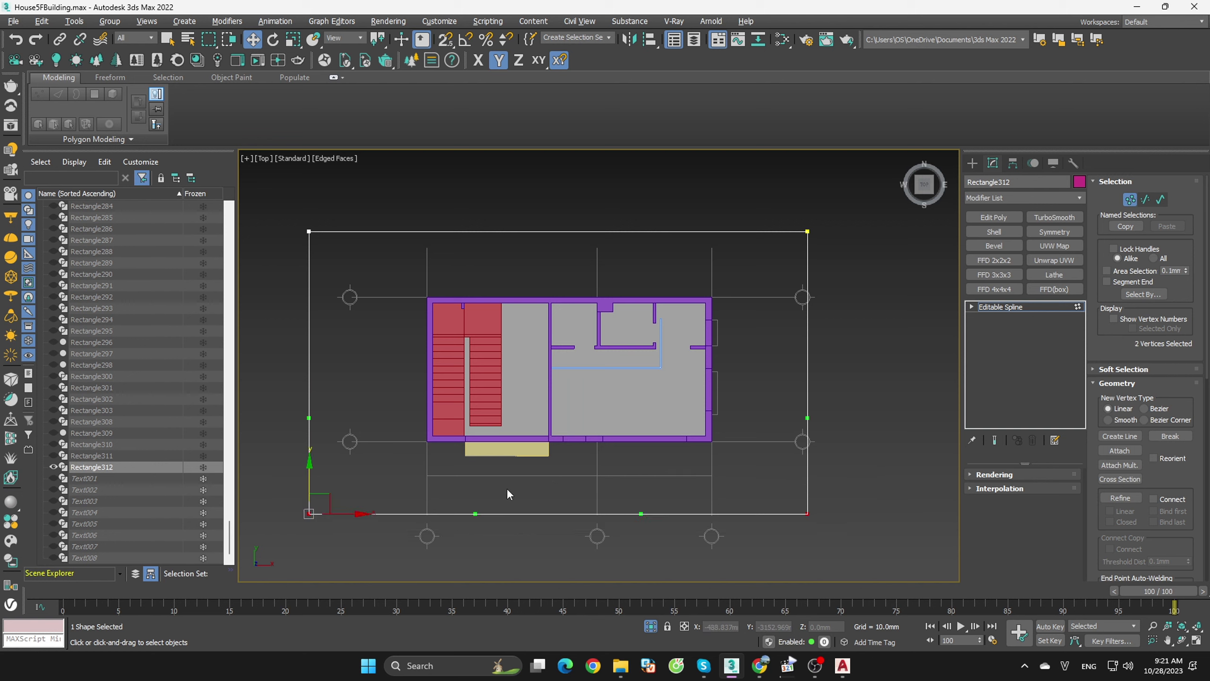
left_click_drag(313, 480, 783, 477)
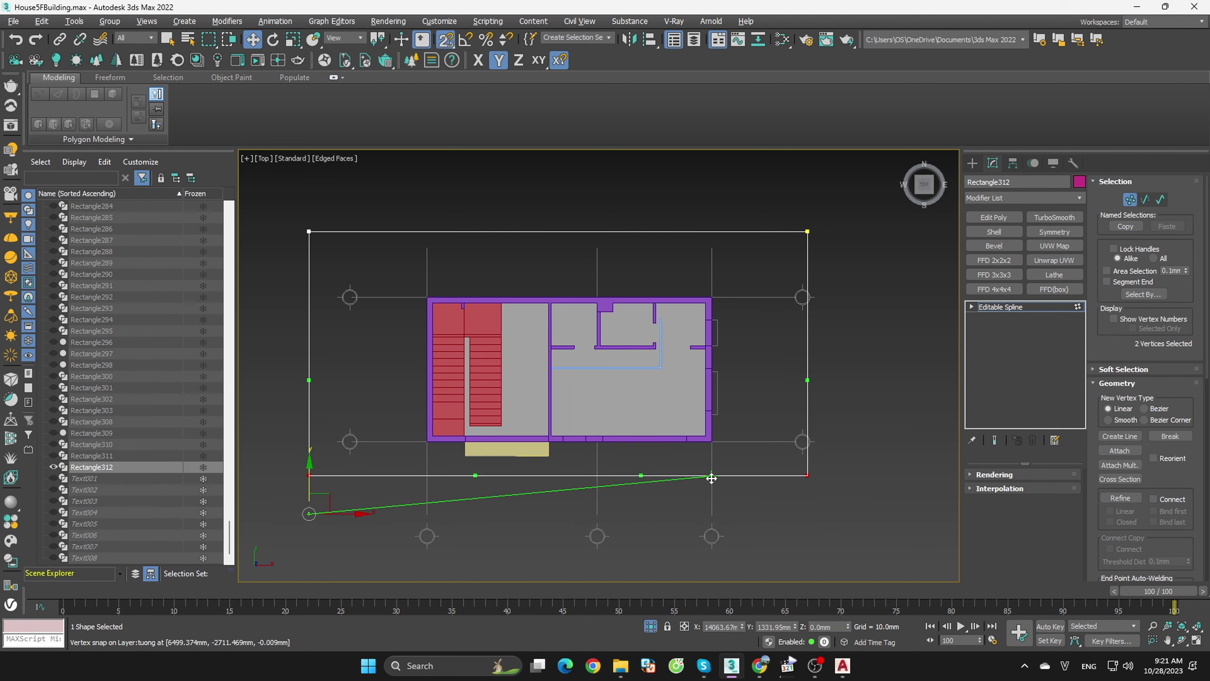
left_click(785, 352)
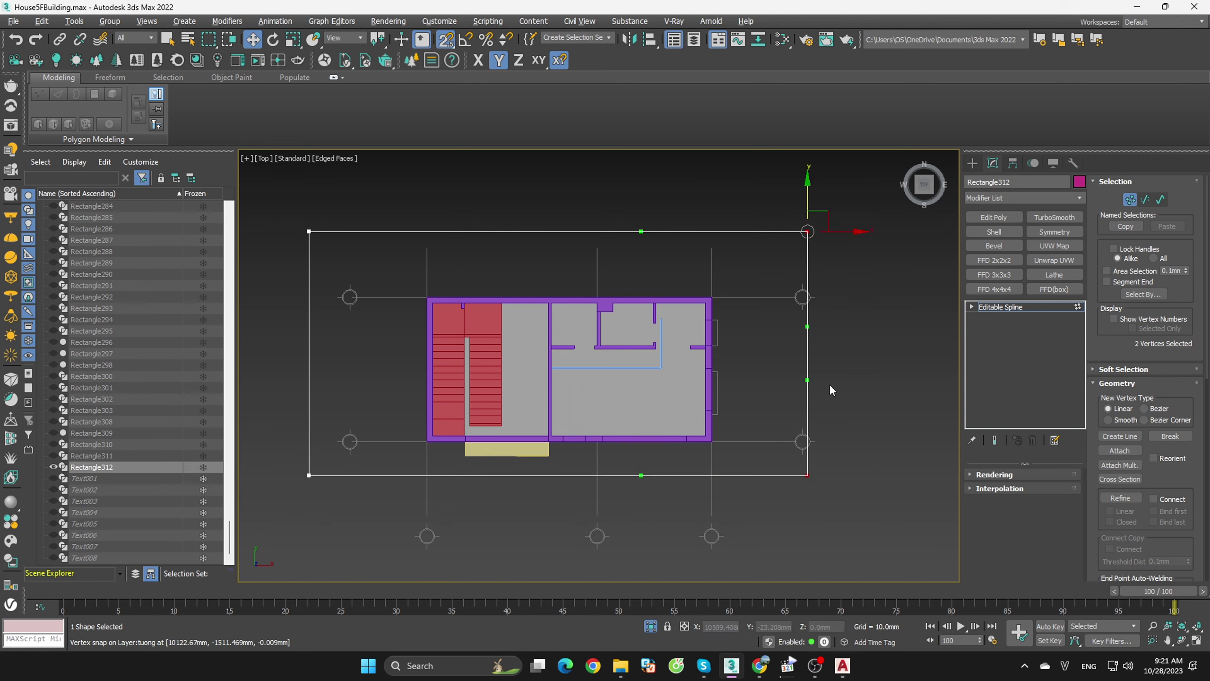
left_click_drag(855, 233, 712, 472)
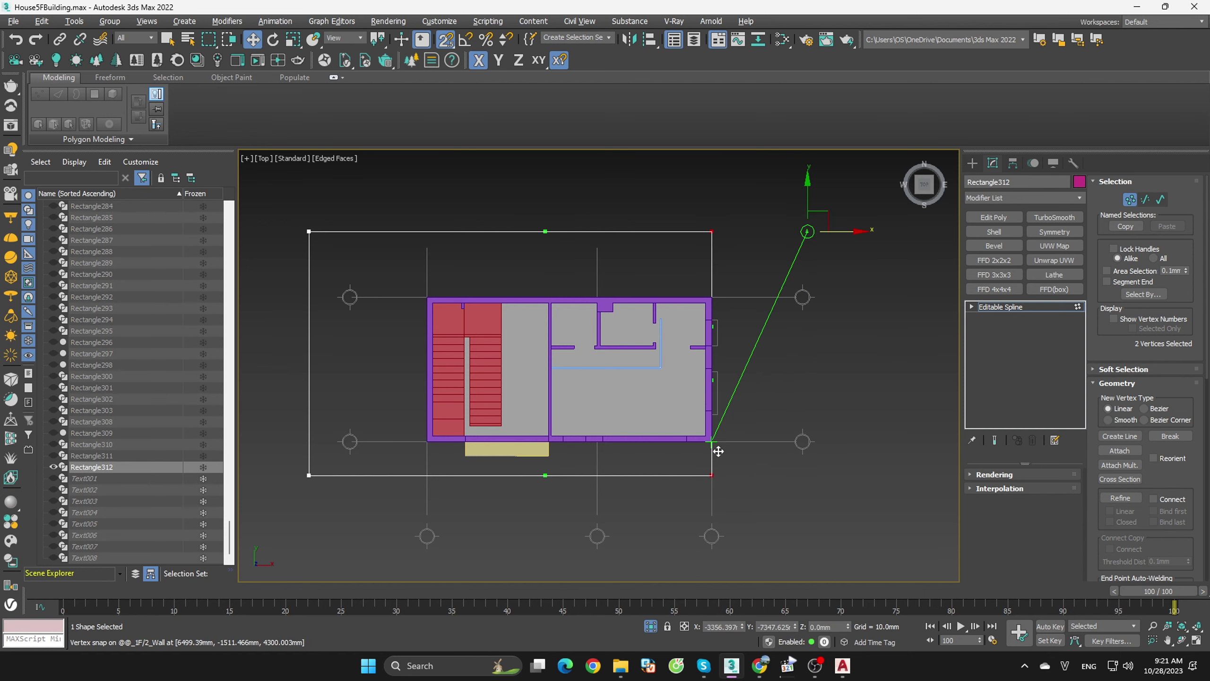
left_click(803, 487)
left_click_drag(256, 184, 372, 520)
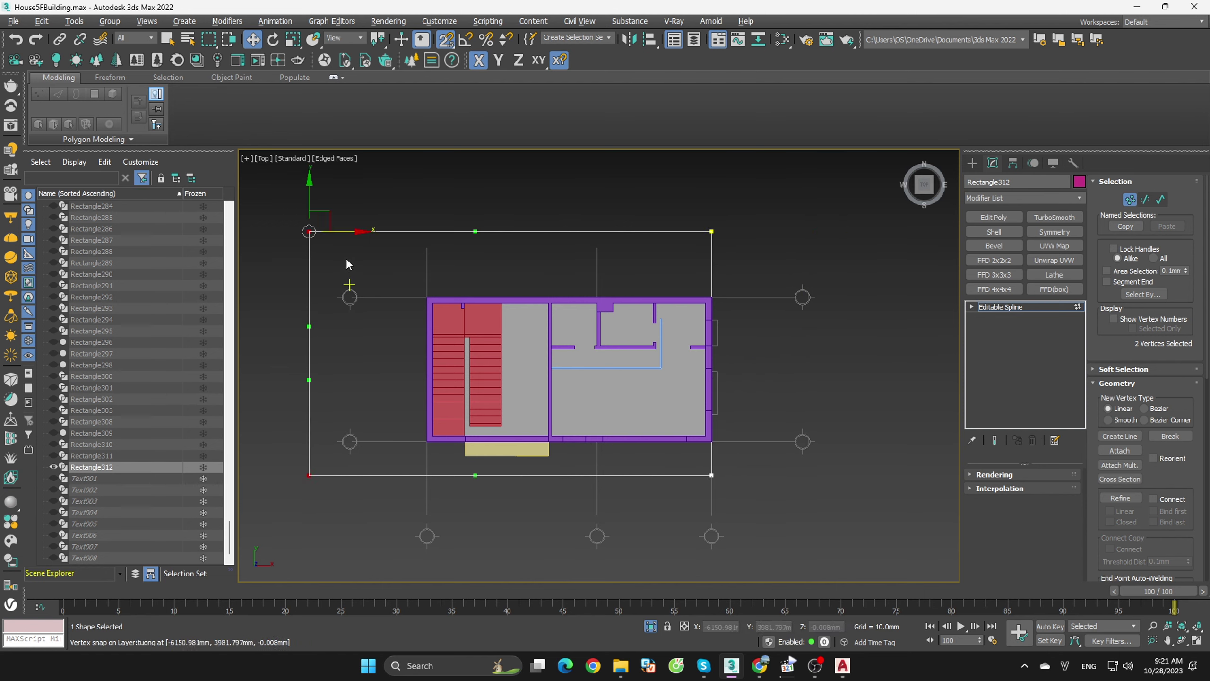
left_click_drag(309, 232, 399, 405)
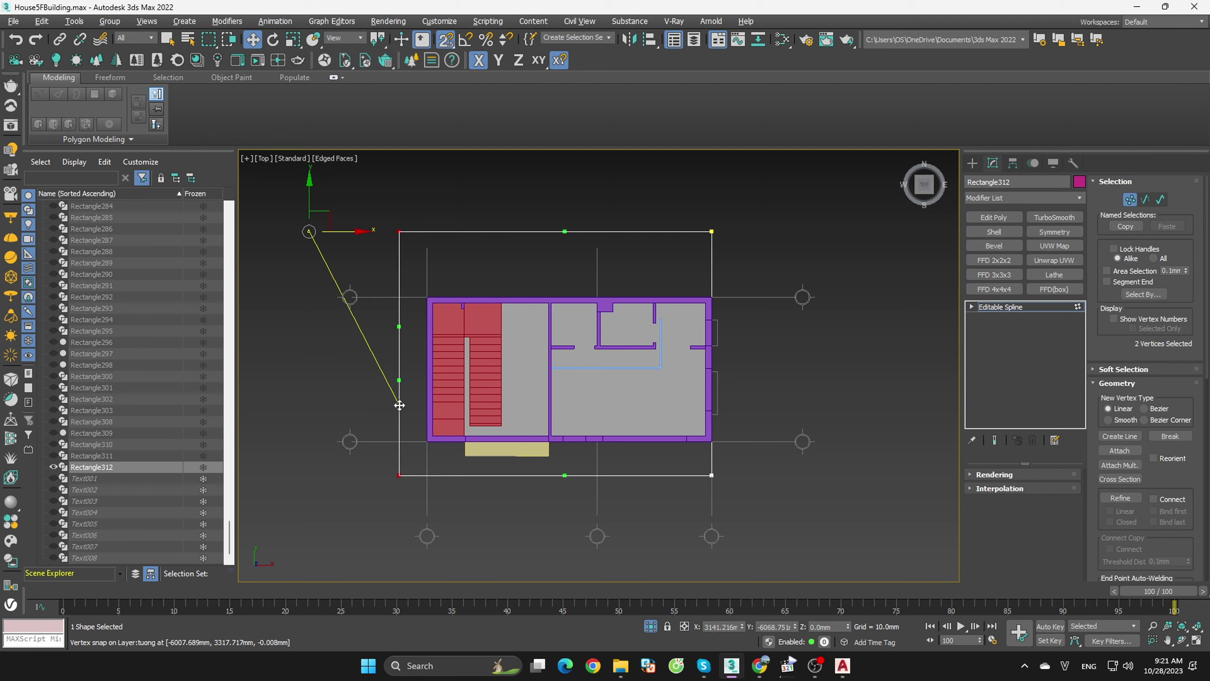
- Check the outline from 3D, side and front views, then exit vertex sub-object mode
mouse_move(399, 405)
middle_mouse_down("alt")
mouse_move(572, 466)
mouse_move(626, 401)
mouse_move(602, 328)
middle_mouse_up("alt")
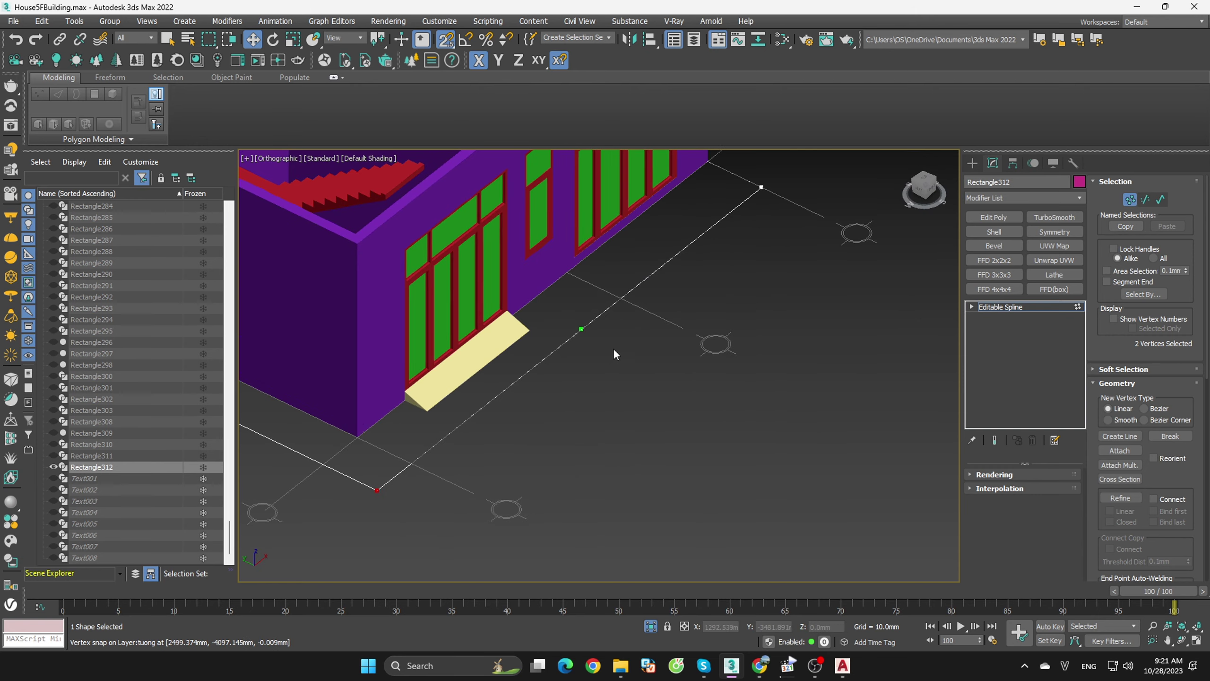
left_click(919, 190)
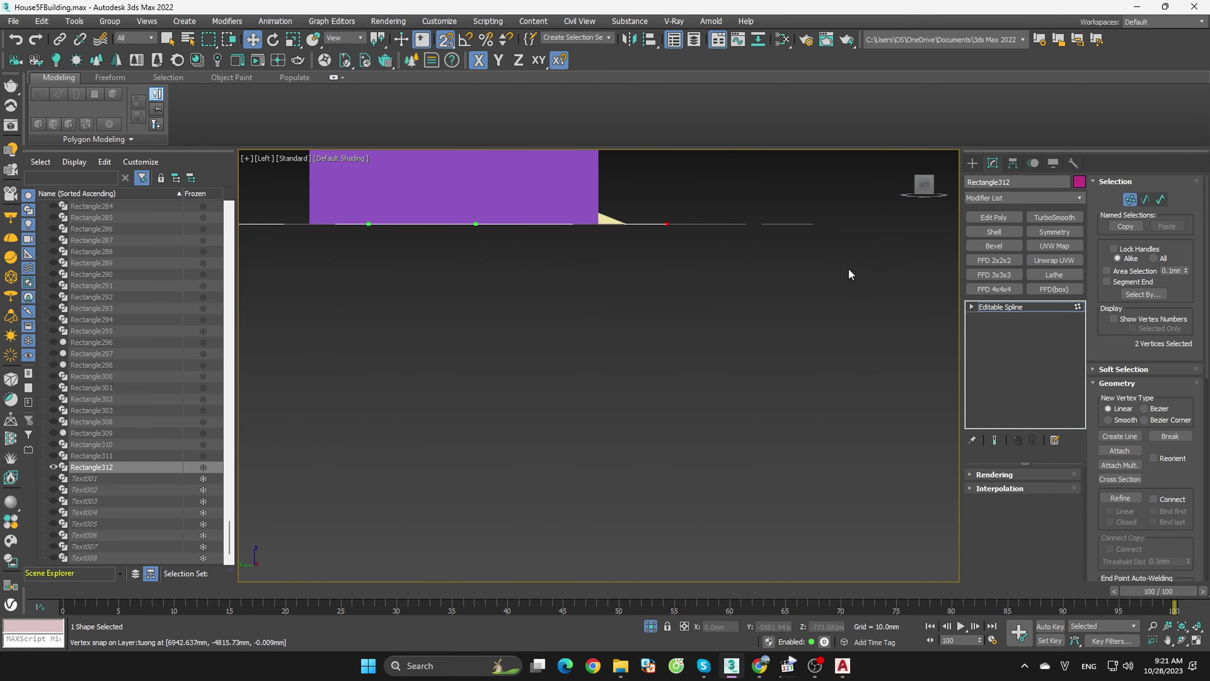
scroll(682, 370, "down", 4)
mouse_move(682, 370)
middle_mouse_down("alt")
mouse_move(683, 403)
mouse_move(894, 235)
middle_mouse_up("alt")
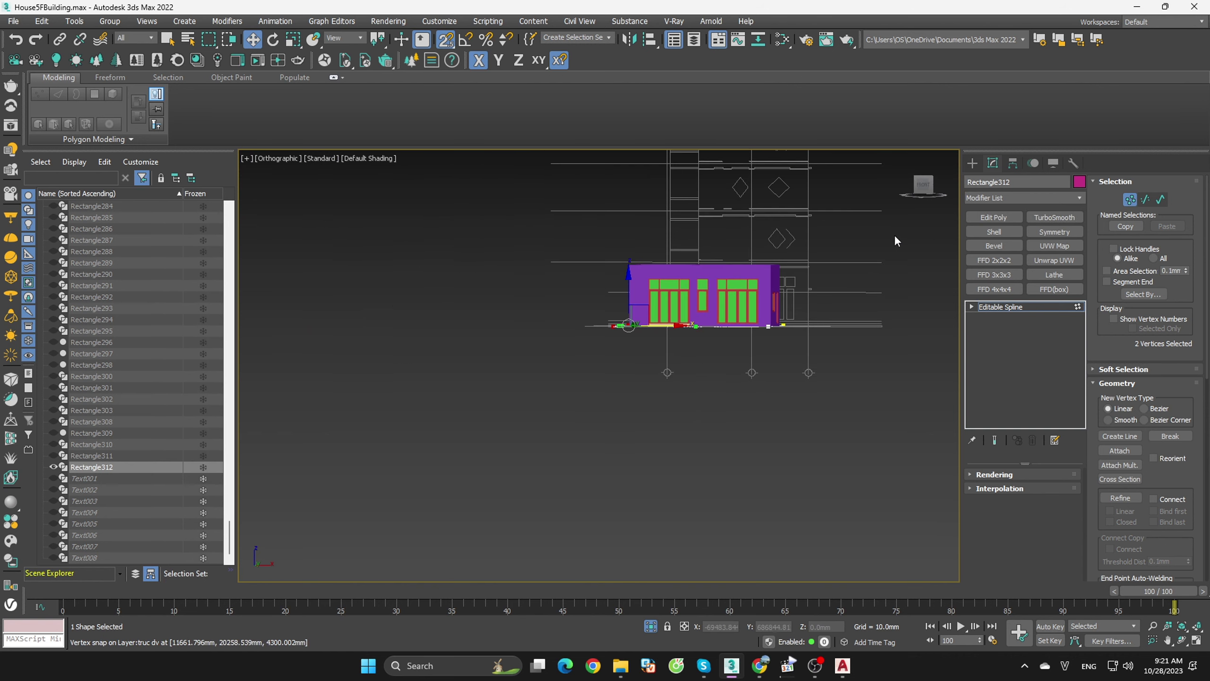
left_click(925, 188)
scroll(753, 326, "up", 3)
scroll(841, 338, "up", 3)
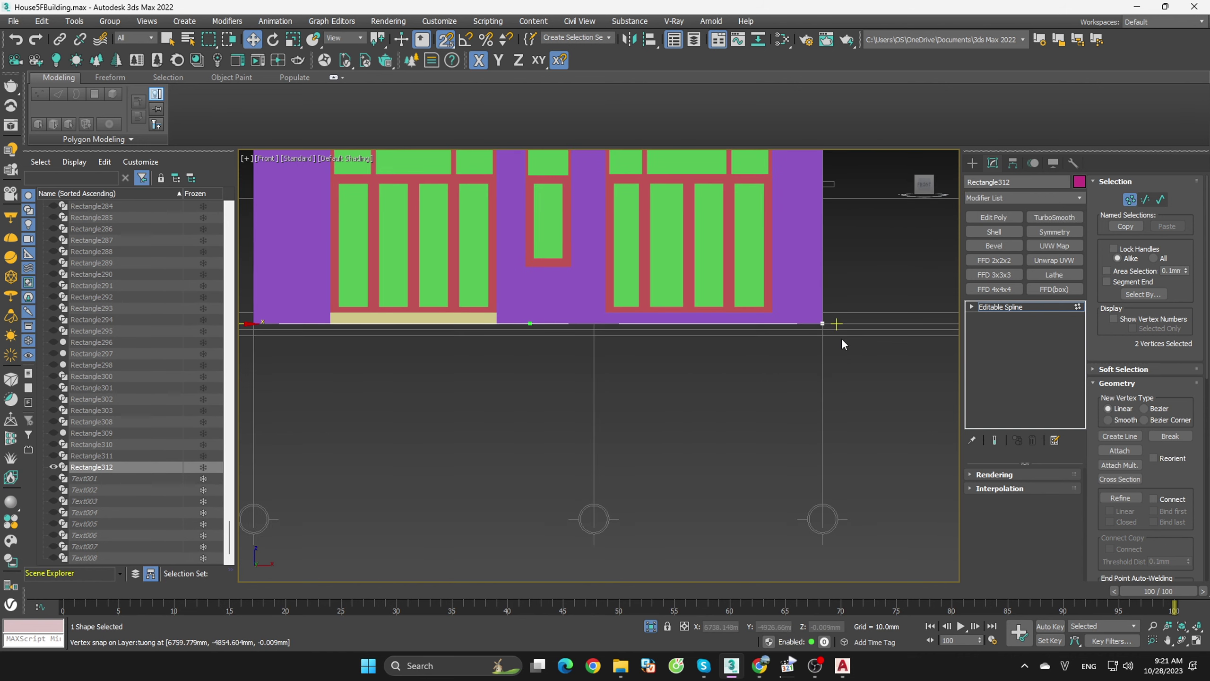
scroll(842, 338, "down", 3)
scroll(559, 350, "up", 4)
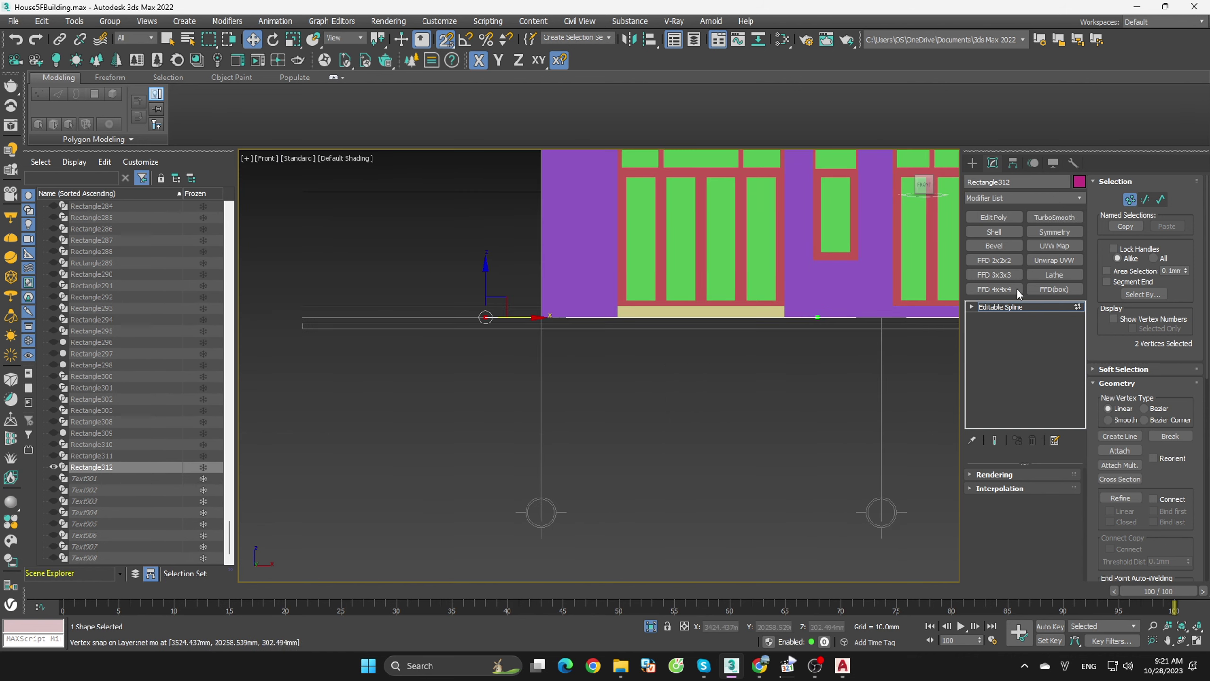
left_click(1130, 200)
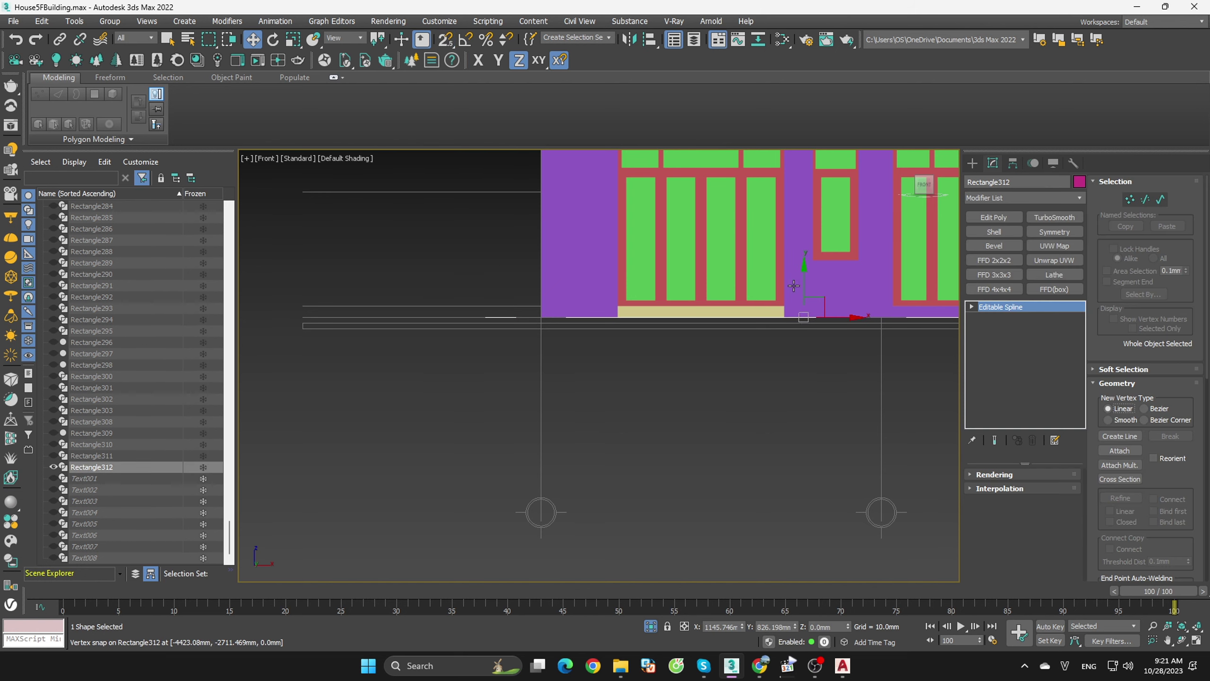
- Snap Rectangle312 up to the wall base and add a Shell with 200 mm Inner Amount
left_click_drag(793, 286, 308, 301)
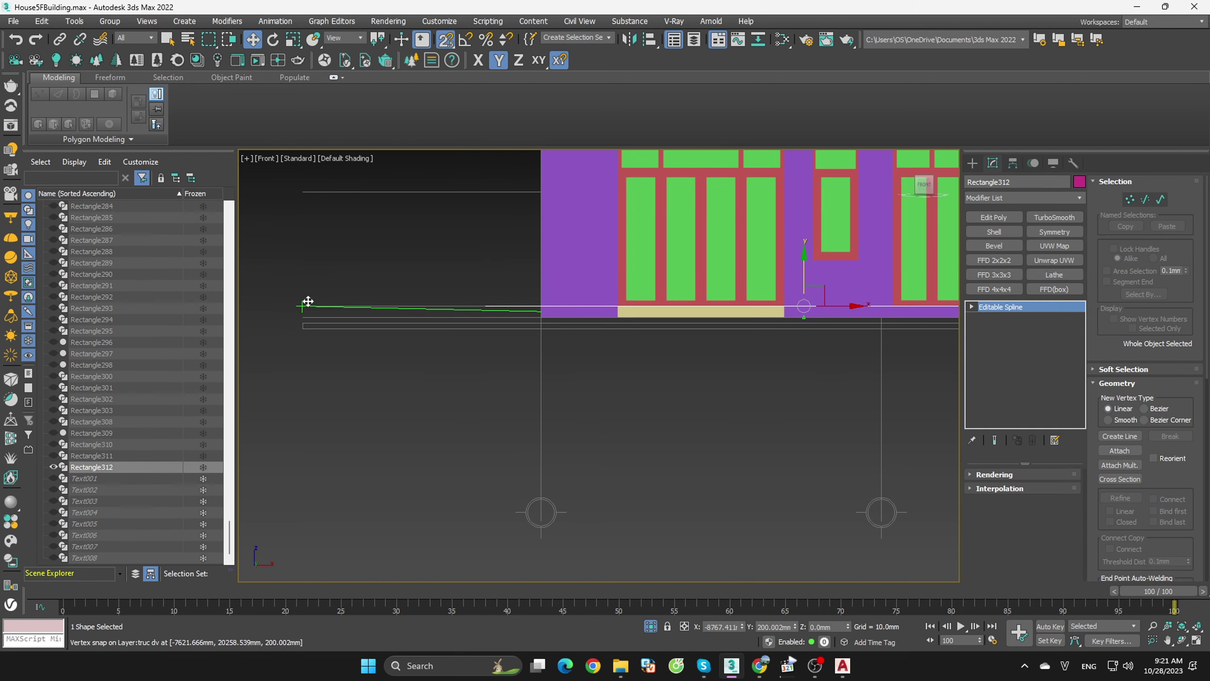
left_click(1005, 231)
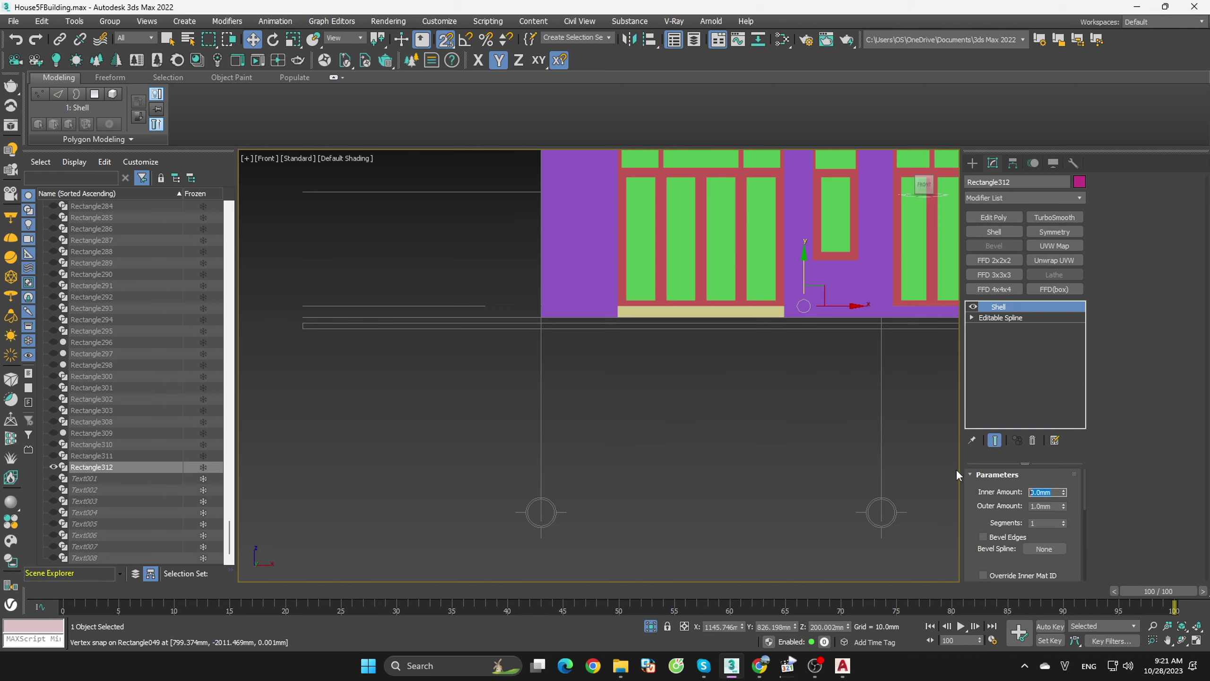
type("200")
key("Tab")
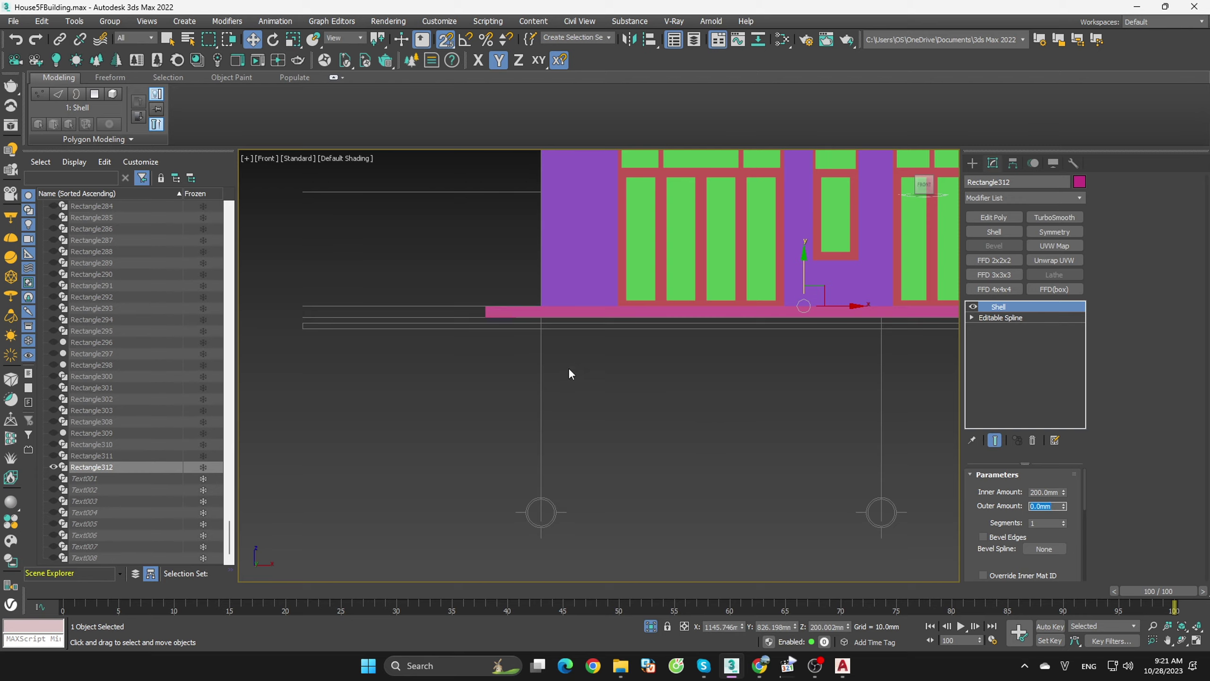
- Orbit around the house with its new slab, select Line015, and turn on edged faces
scroll(591, 382, "down", 5)
mouse_move(615, 390)
middle_mouse_down("alt")
mouse_move(662, 429)
mouse_move(725, 412)
middle_mouse_up("alt")
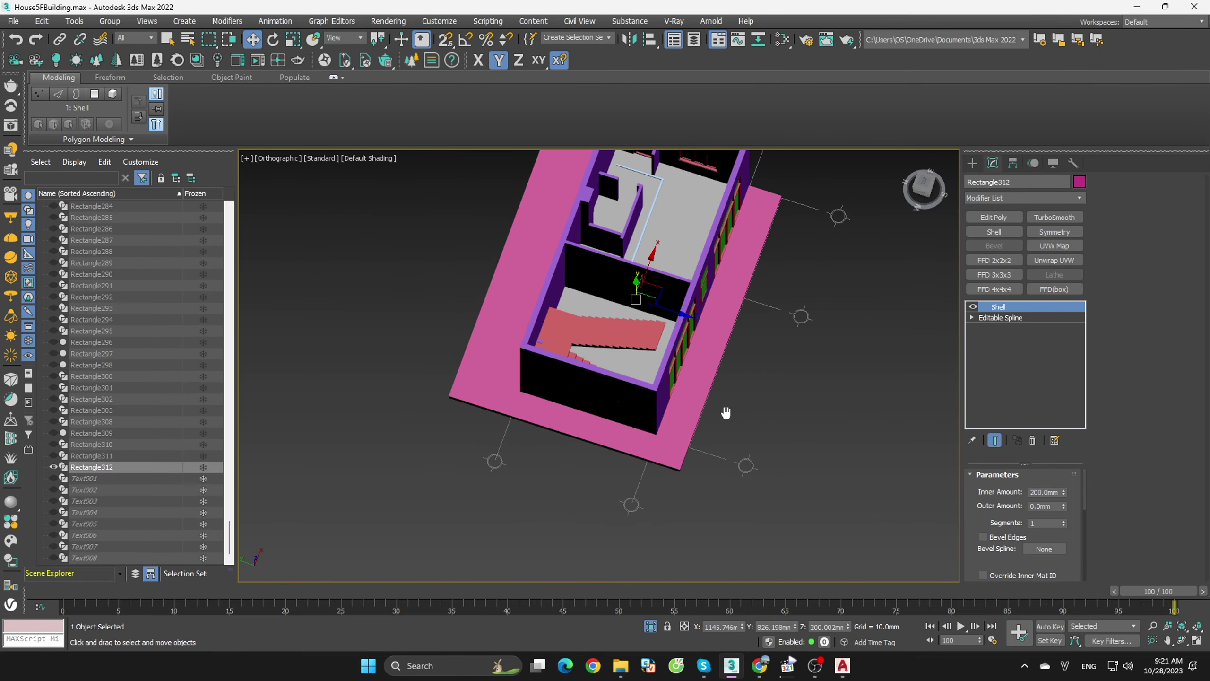
scroll(640, 262, "up", 5)
left_click(660, 292)
scroll(769, 373, "down", 2)
key("F4")
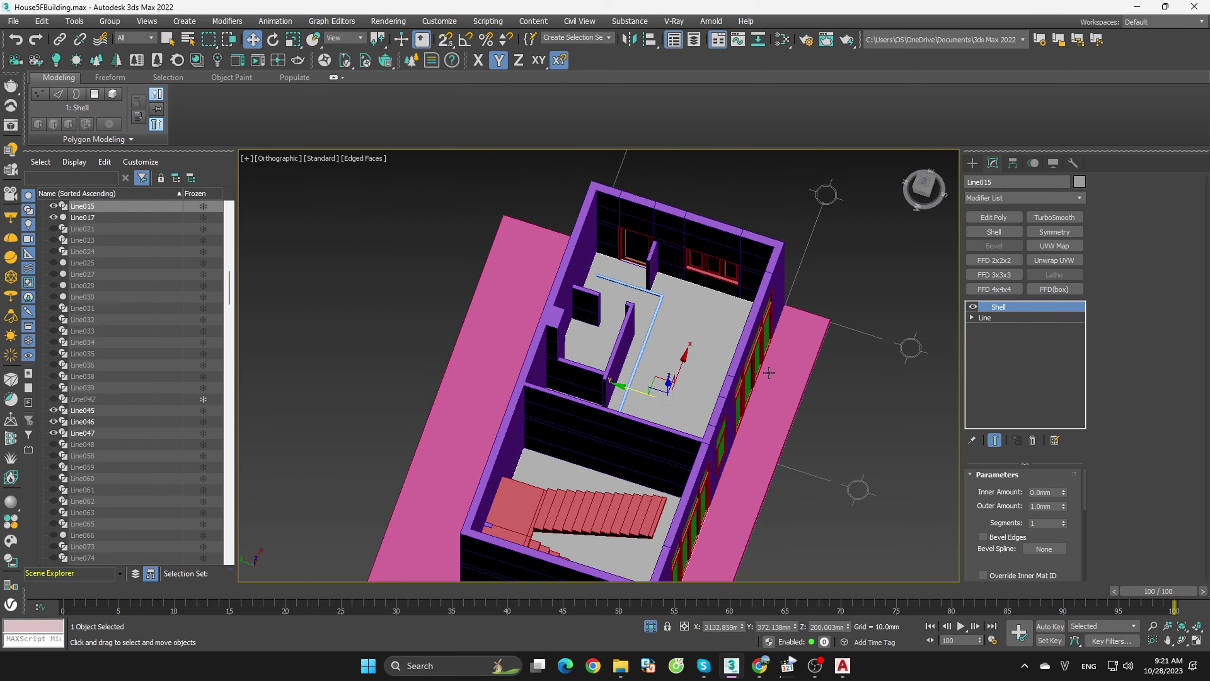
middle_click_drag(769, 373, 662, 365, "alt")
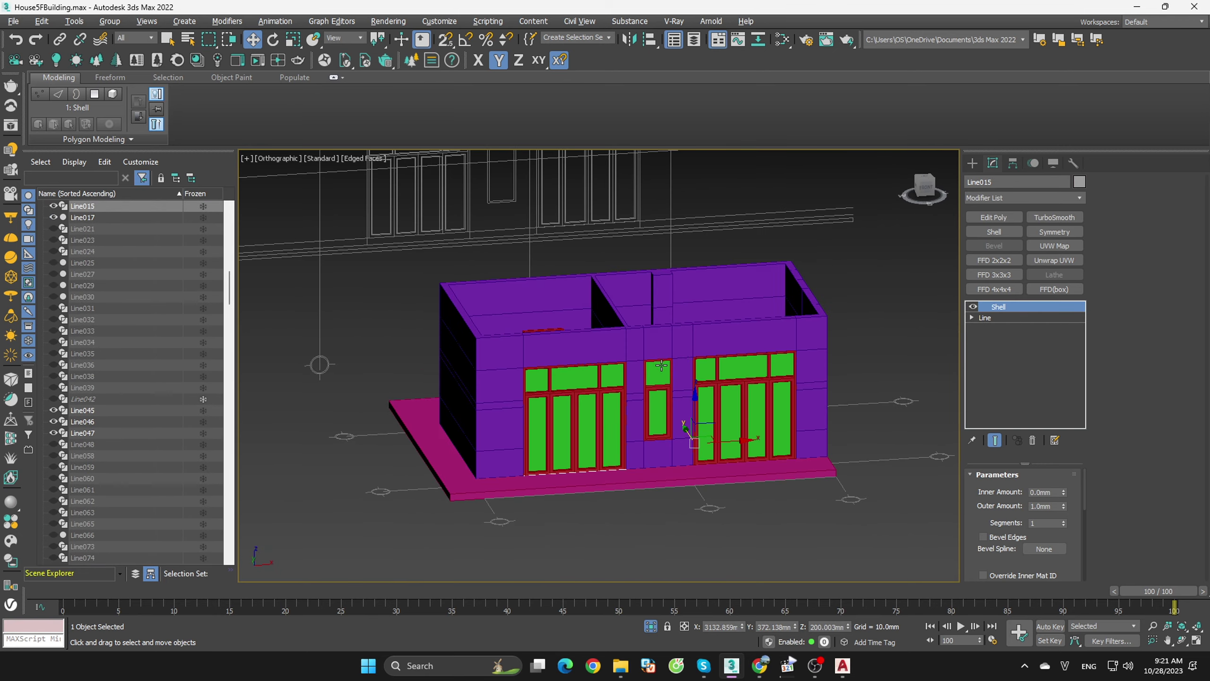
- In the wireframe front view, nudge Line015 slightly up, then delete it
left_click(925, 190)
scroll(660, 424, "up", 5)
key("F3")
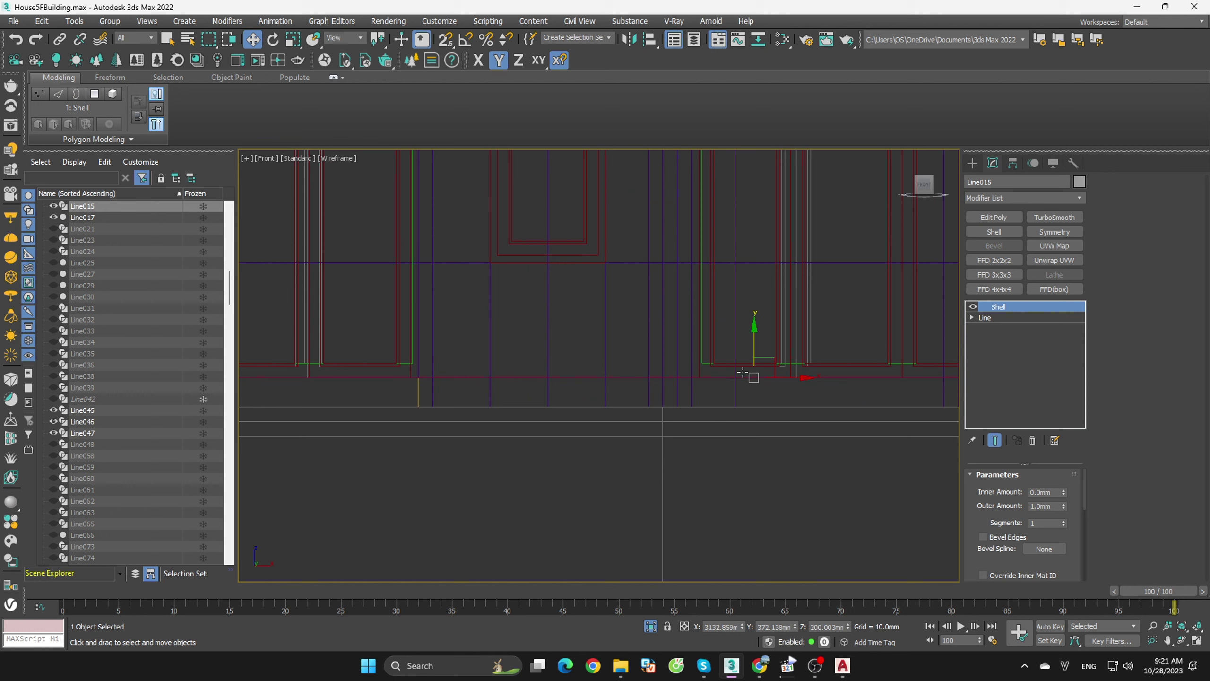
left_click_drag(758, 348, 757, 340)
scroll(724, 384, "down", 5)
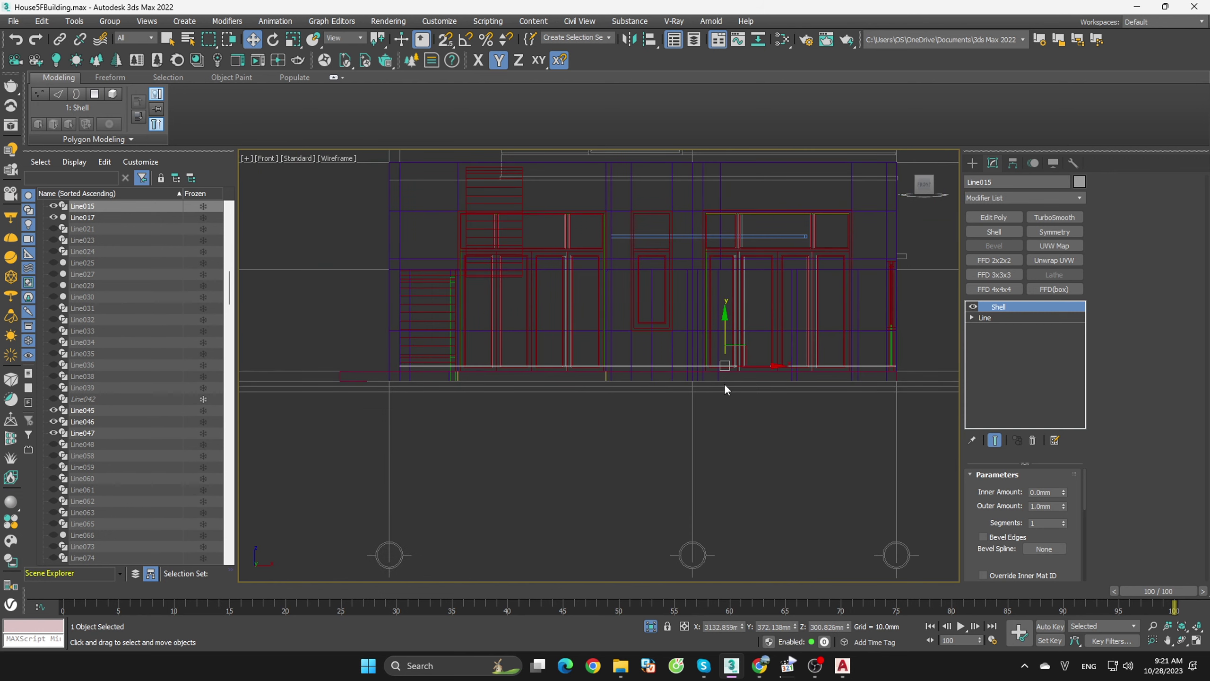
scroll(637, 387, "down", 2)
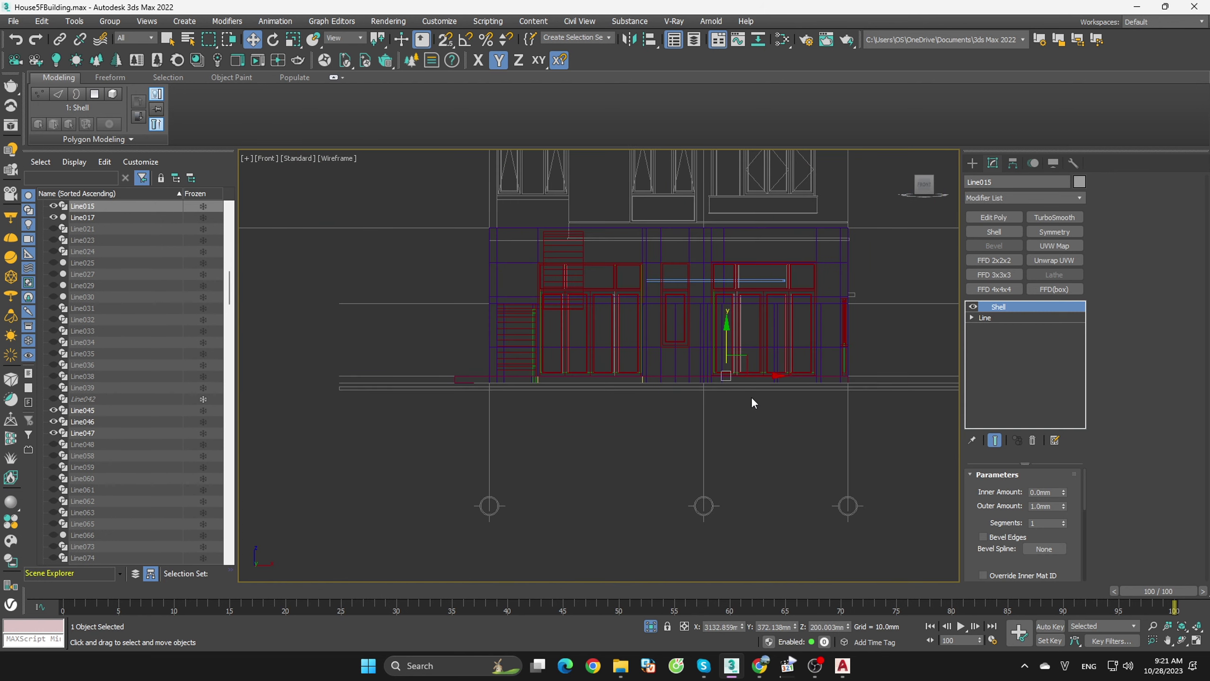
key("Delete")
- Return to a shaded 3D view and select the pink floor slab
mouse_move(752, 396)
middle_mouse_down("alt")
mouse_move(833, 439)
mouse_move(875, 412)
middle_mouse_up("alt")
key("F3")
left_click(826, 445)
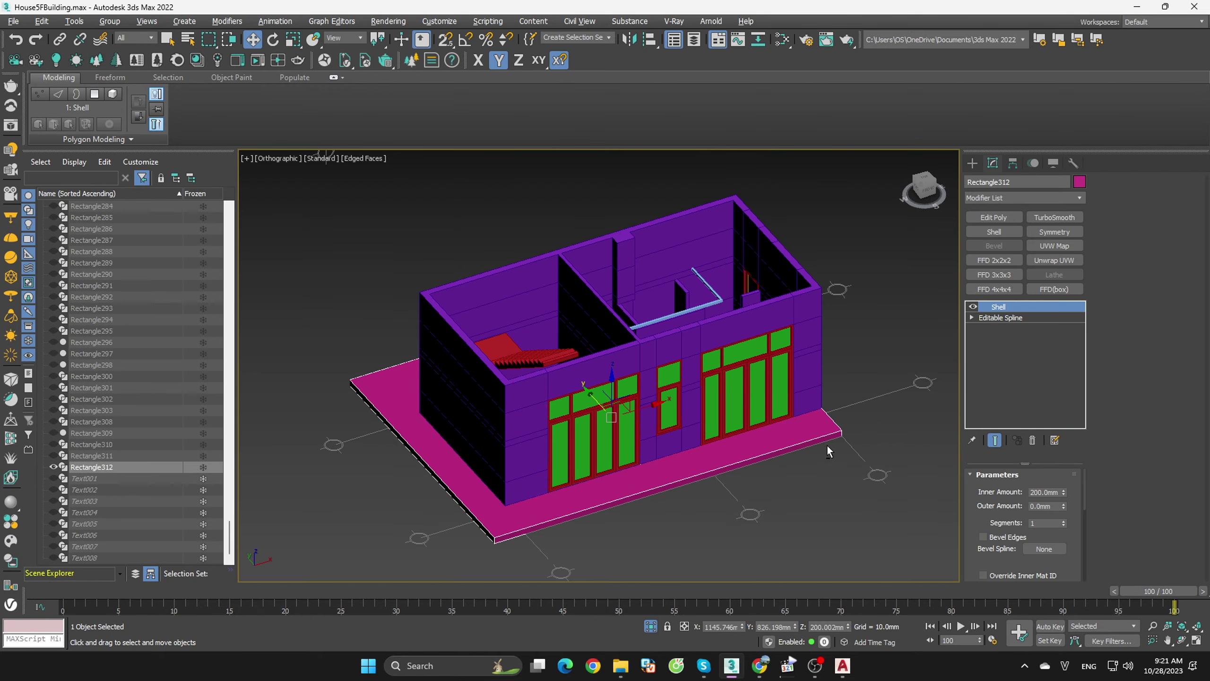
middle_click_drag(826, 445, 799, 500, "alt")
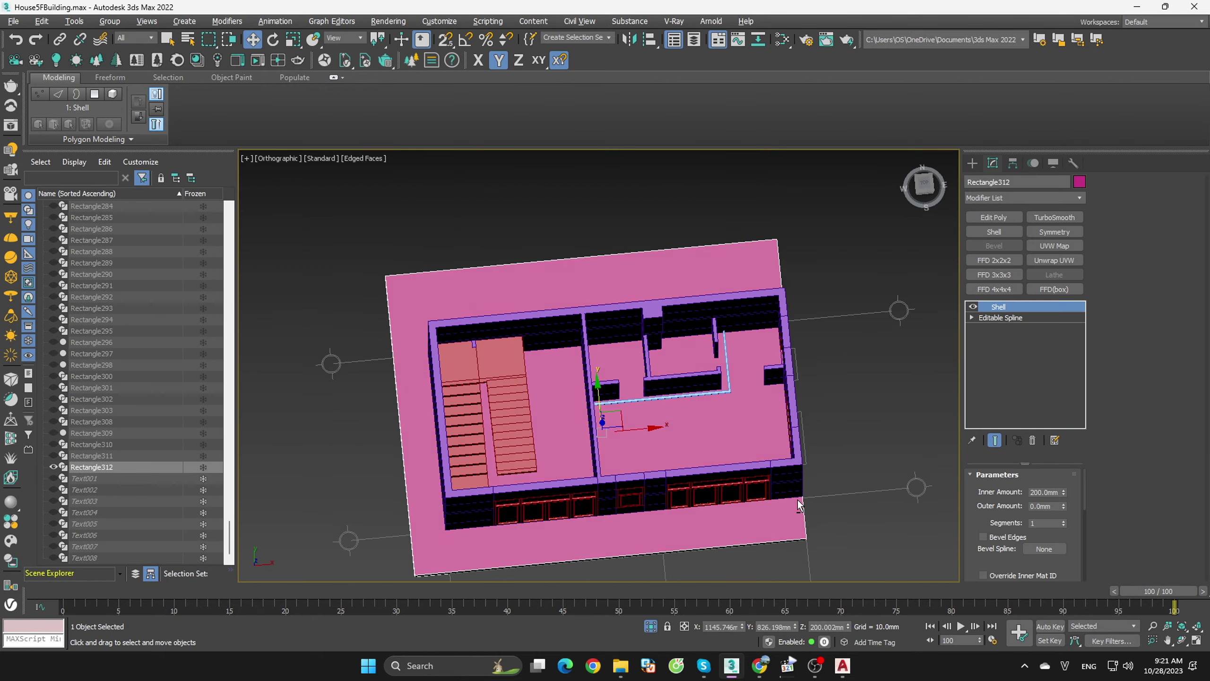
- In Top view, start a Line at the top-left wall corner, then cancel it
left_click(924, 184)
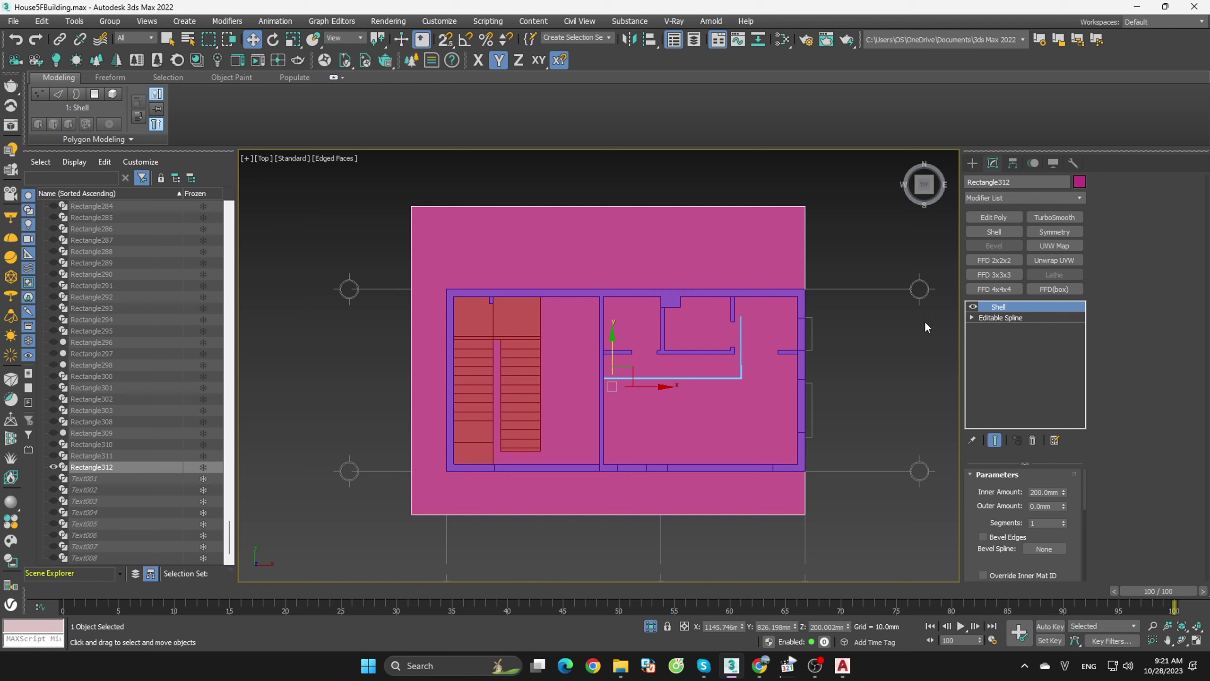
left_click(972, 163)
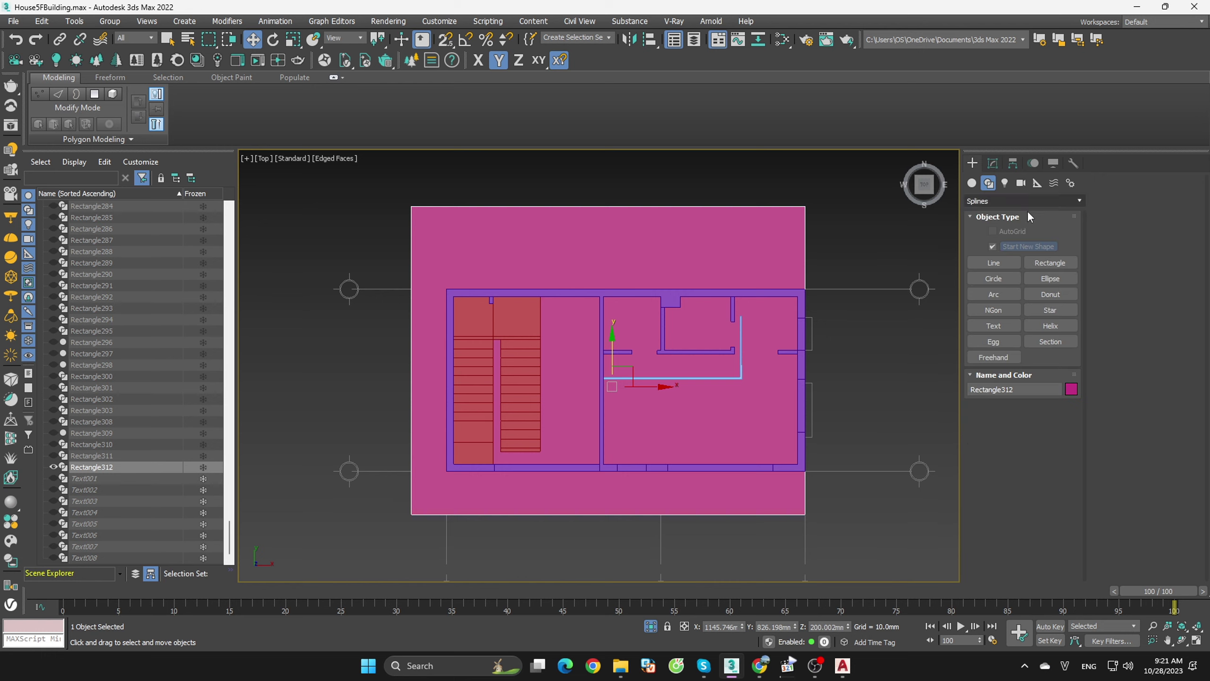
left_click(999, 262)
left_click(446, 274)
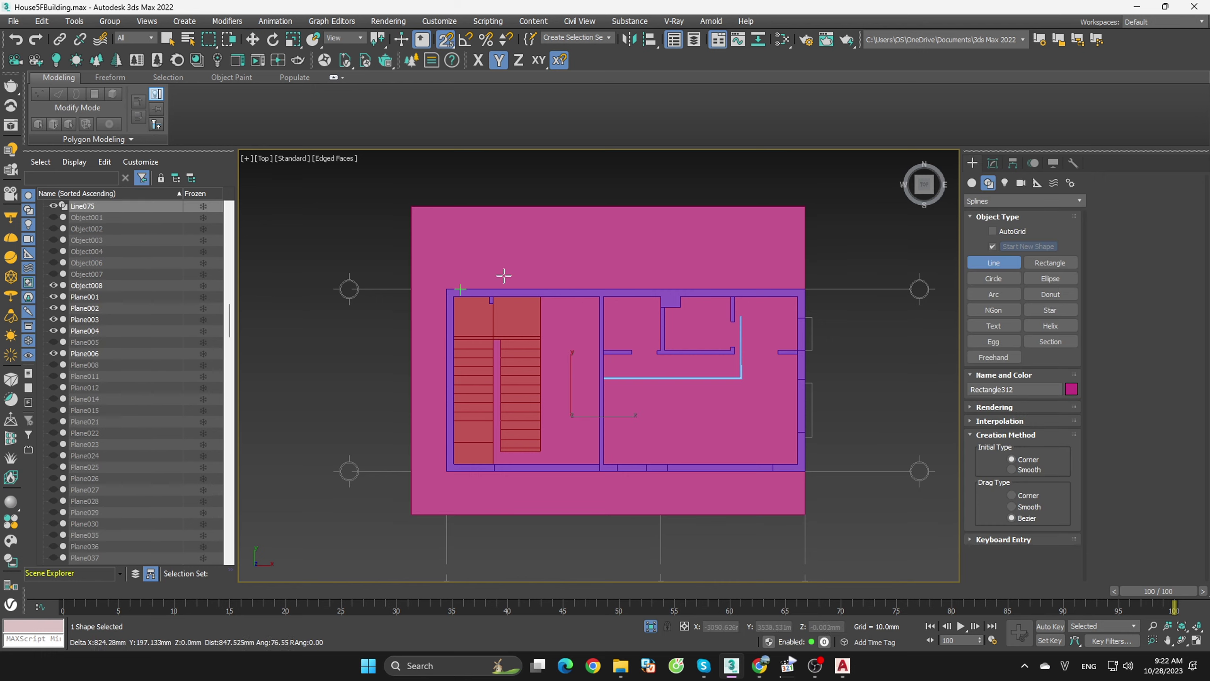
right_click(860, 256)
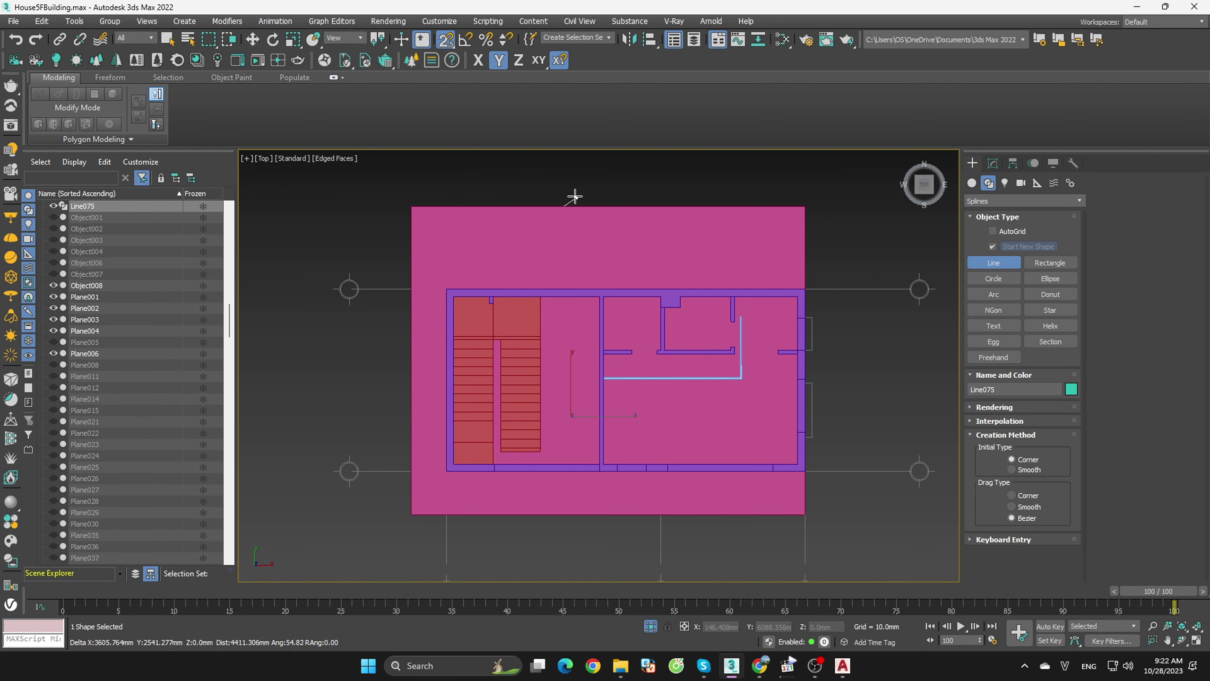
- Retry starting lines from the wall corners, cancelling each unfinished attempt
left_click(446, 288)
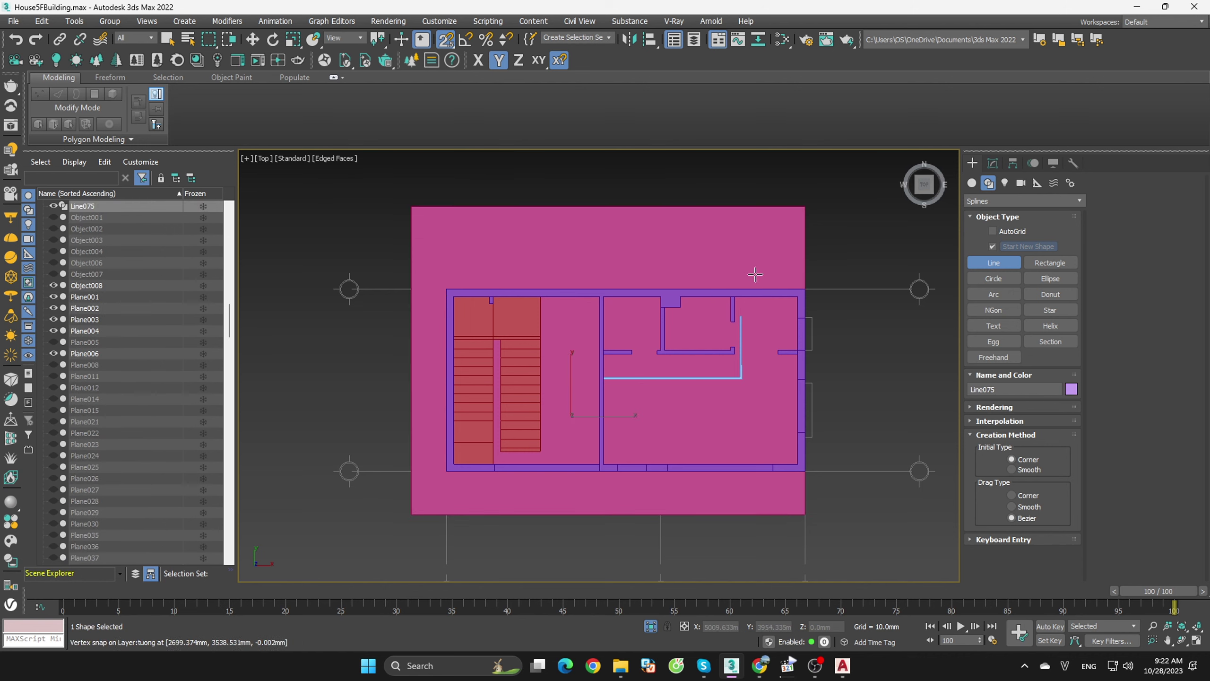
right_click(1049, 664)
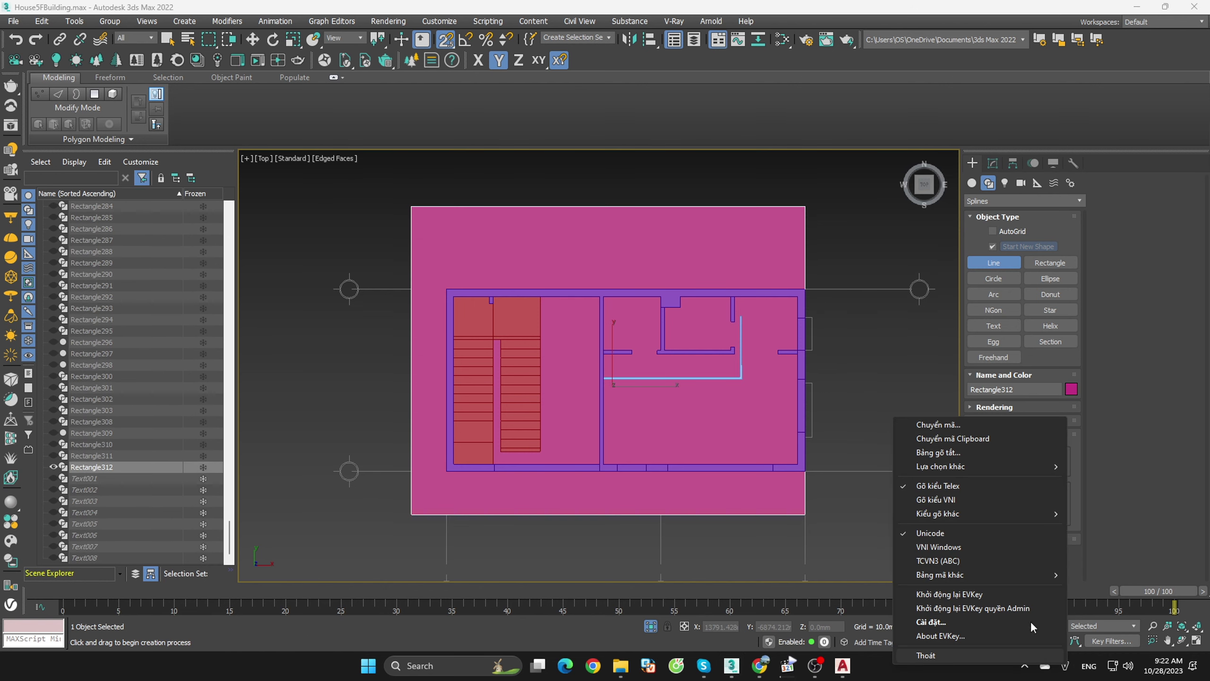
left_click(858, 284)
right_click(860, 256)
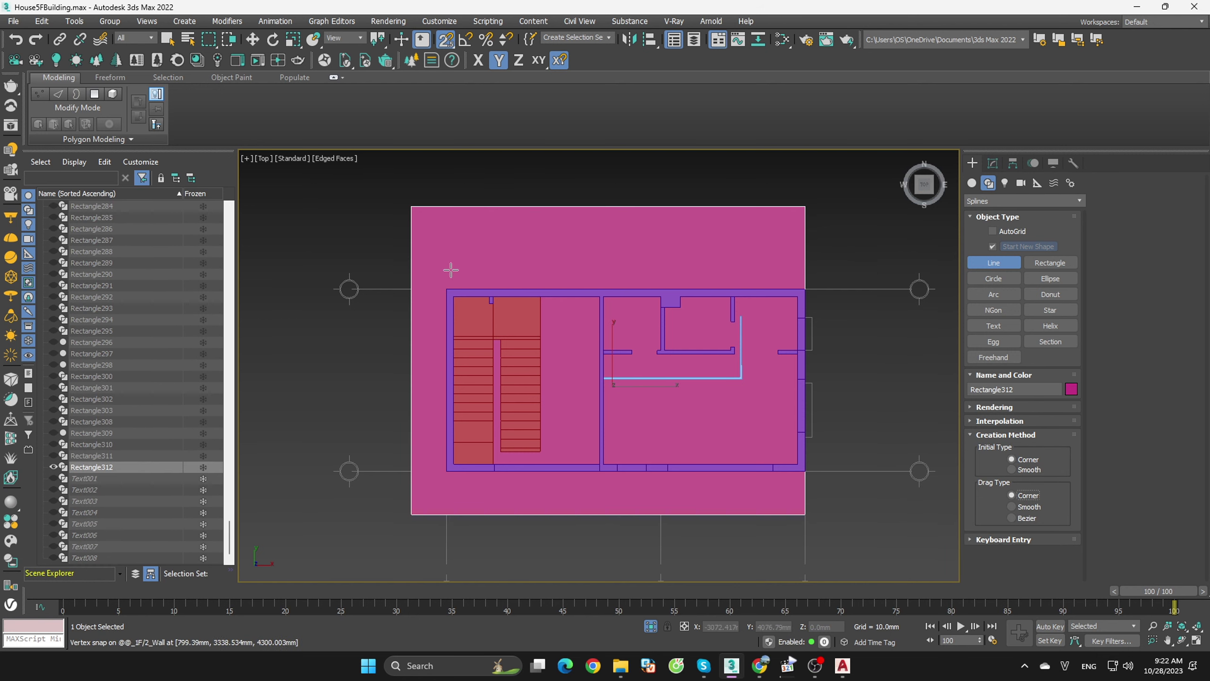
left_click(474, 281)
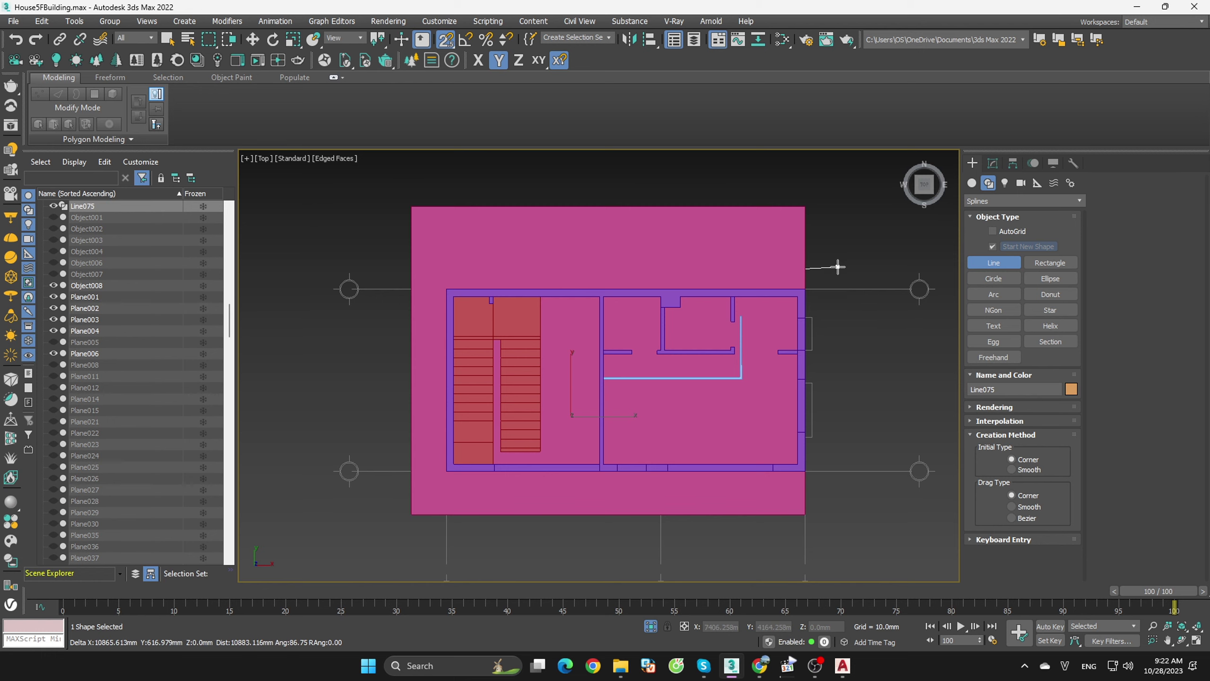
key("w")
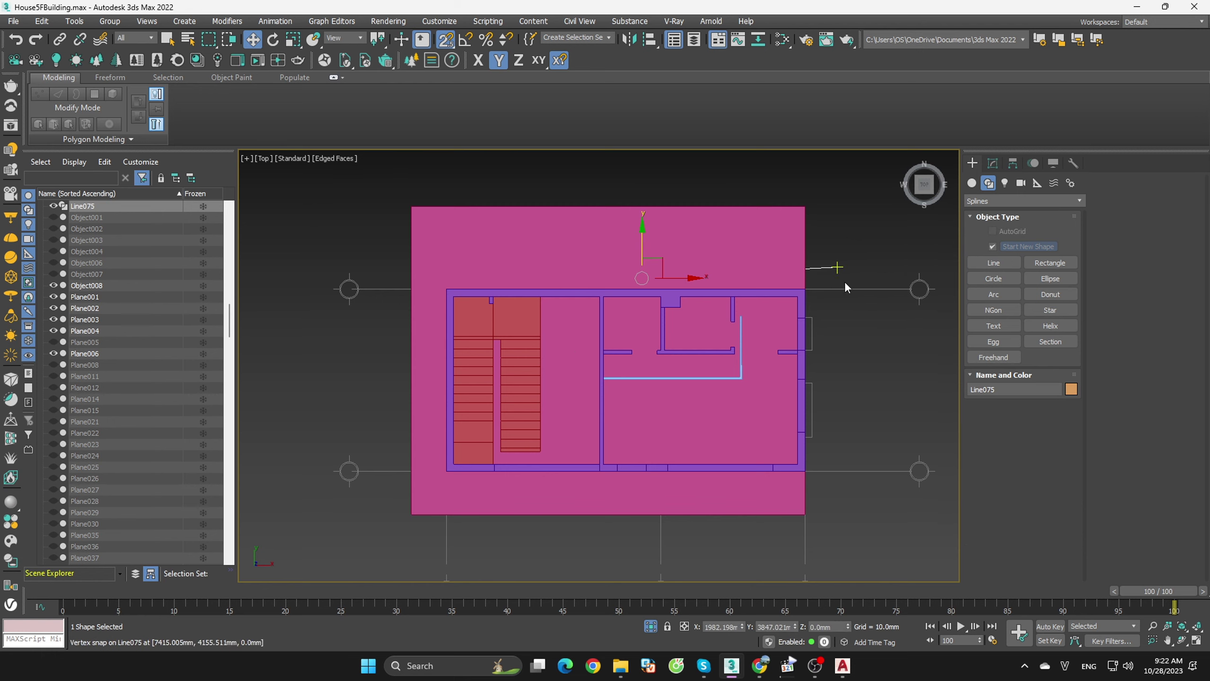
right_click(844, 281)
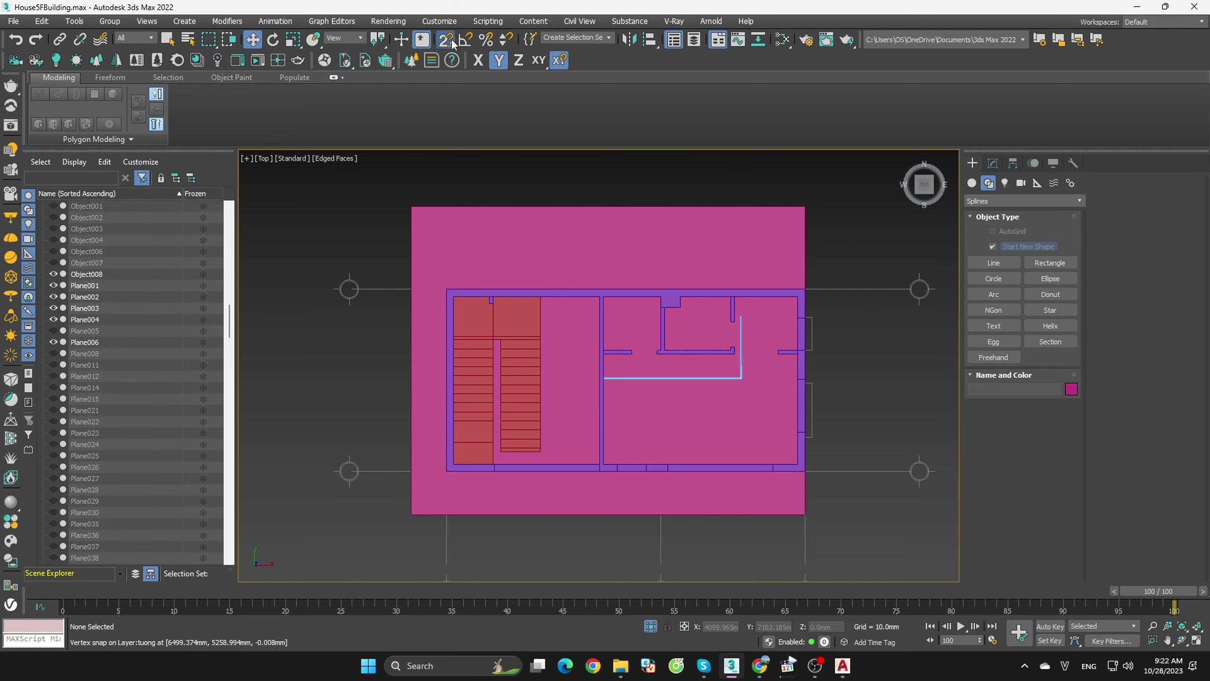
- With full 3D snapping, trace a closed Line around the slab and wall corners
left_click(449, 98)
left_click(993, 262)
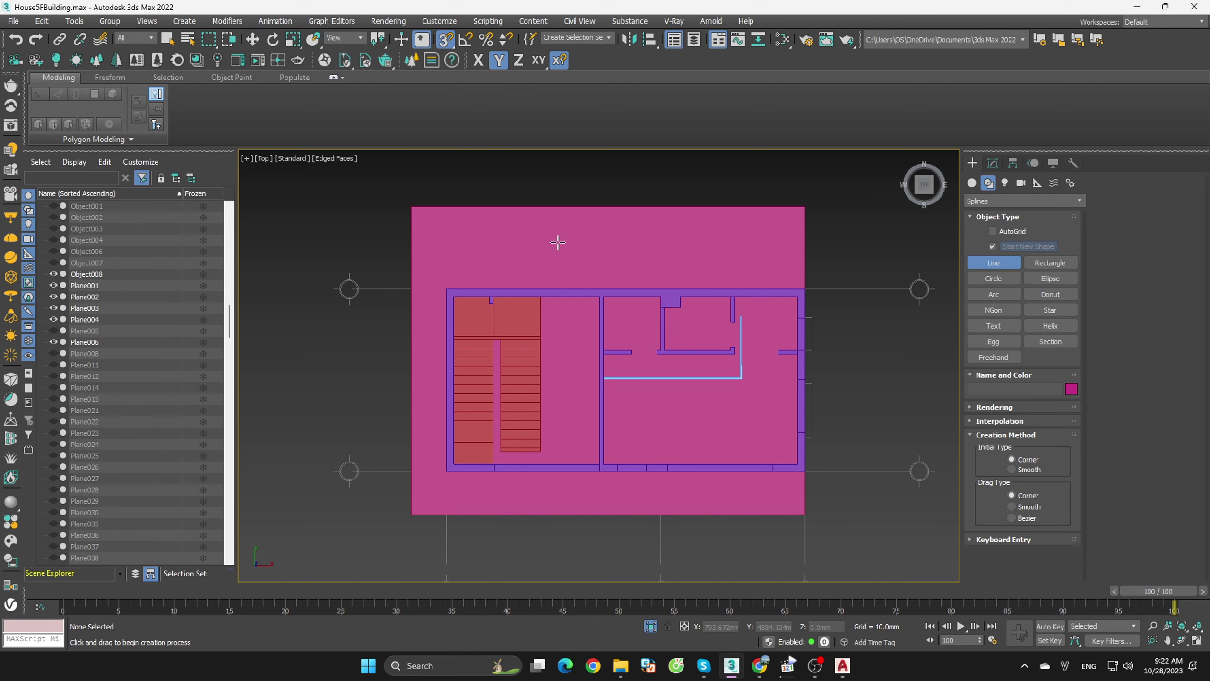
left_click(446, 288)
left_click(804, 288)
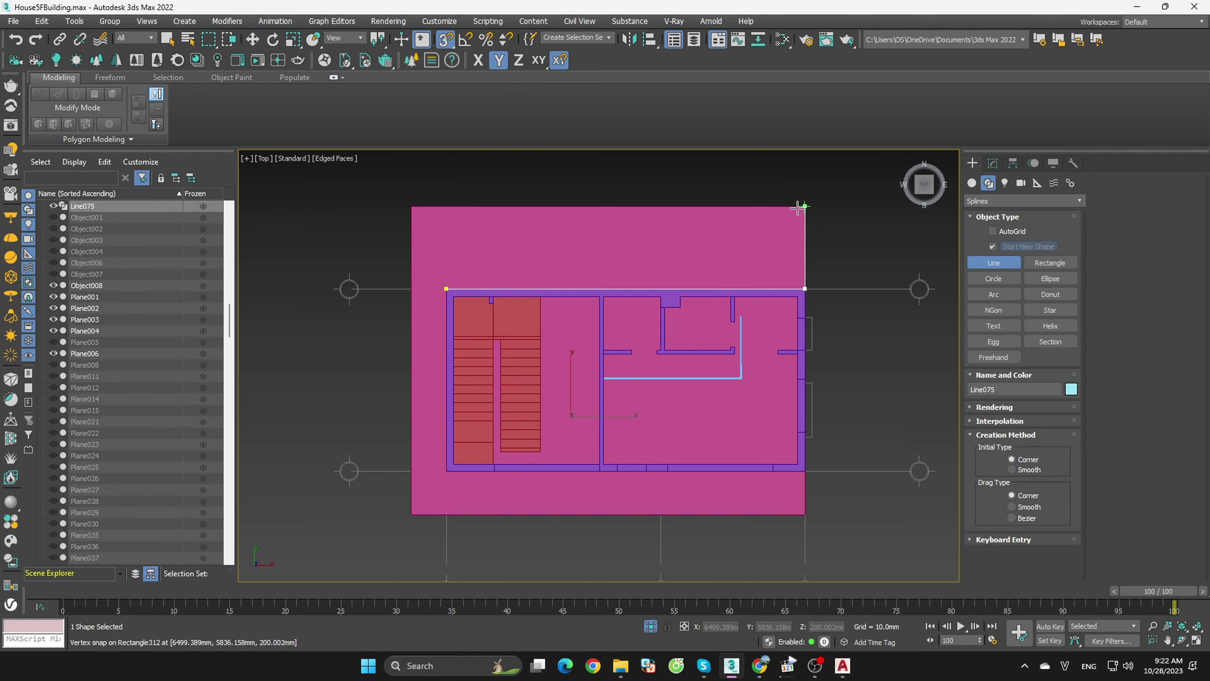
left_click(805, 207)
left_click(411, 206)
left_click(410, 513)
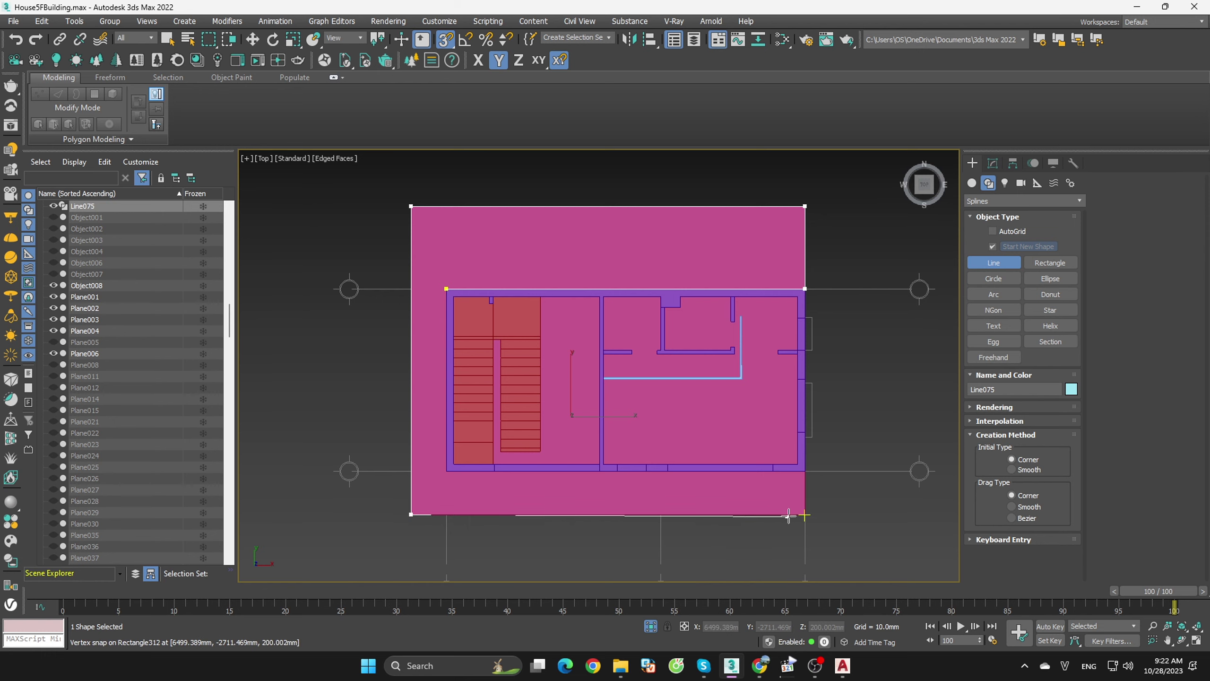
left_click(805, 514)
left_click(804, 470)
left_click(446, 470)
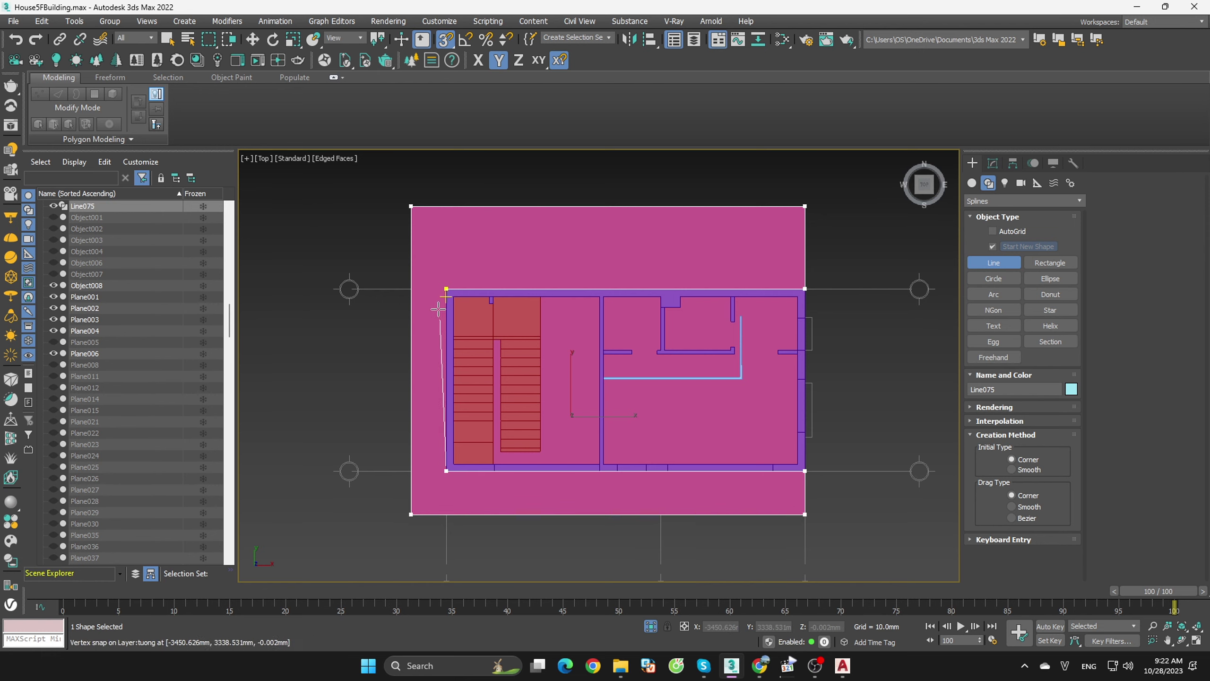
left_click(446, 289)
left_click(580, 342)
- Delete the traced outline, return to Top view and select Rectangle312 to show its Shell
scroll(619, 355, "down", 3)
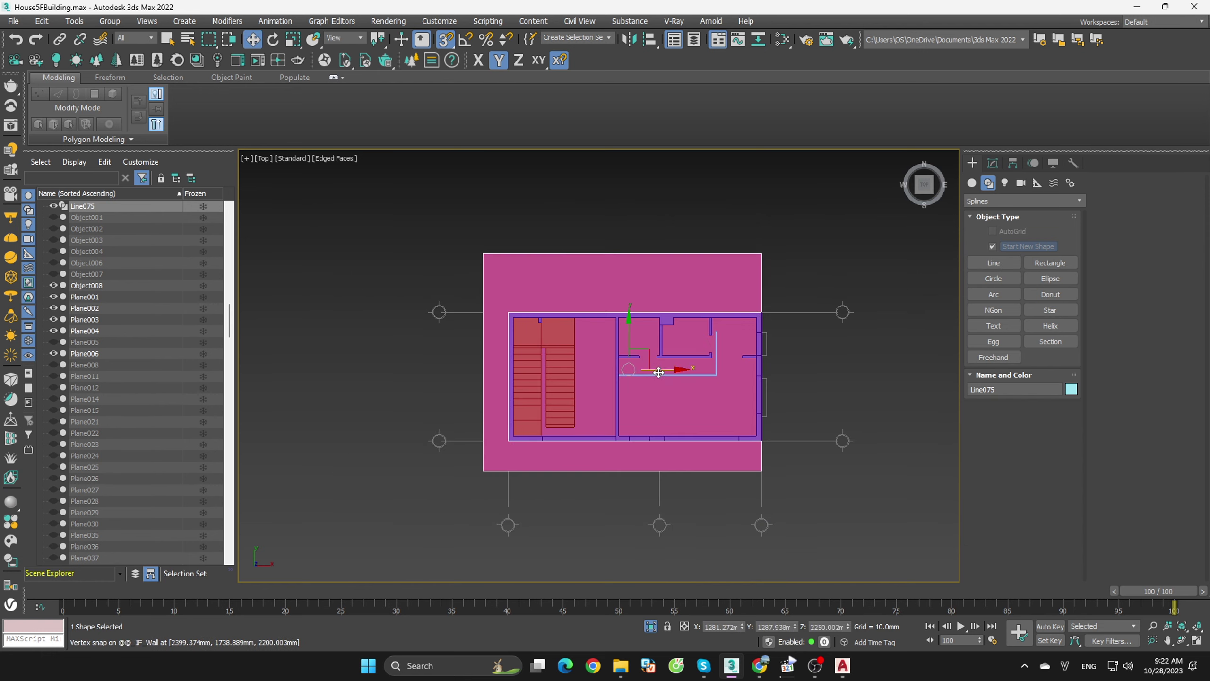
mouse_move(657, 370)
middle_mouse_down("alt")
mouse_move(603, 330)
mouse_move(786, 373)
middle_mouse_up("alt")
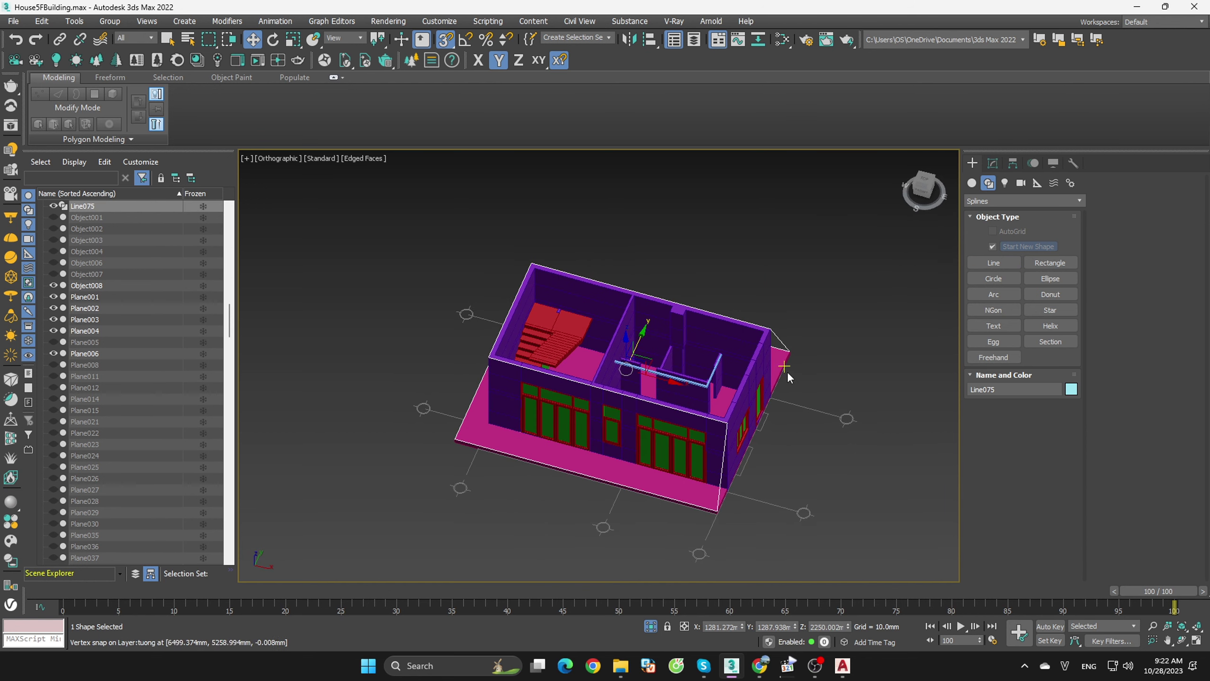
key("Delete")
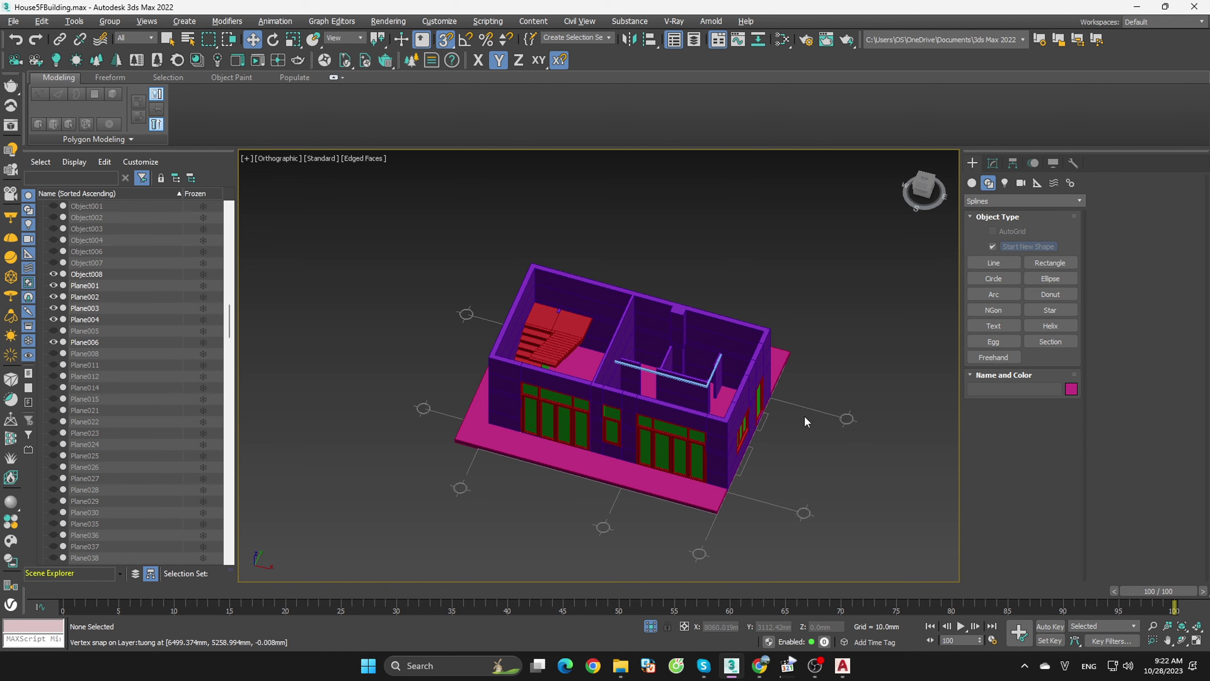
mouse_move(804, 415)
middle_mouse_down("alt")
mouse_move(791, 411)
mouse_move(840, 429)
middle_mouse_up("alt")
key("ctrl+z")
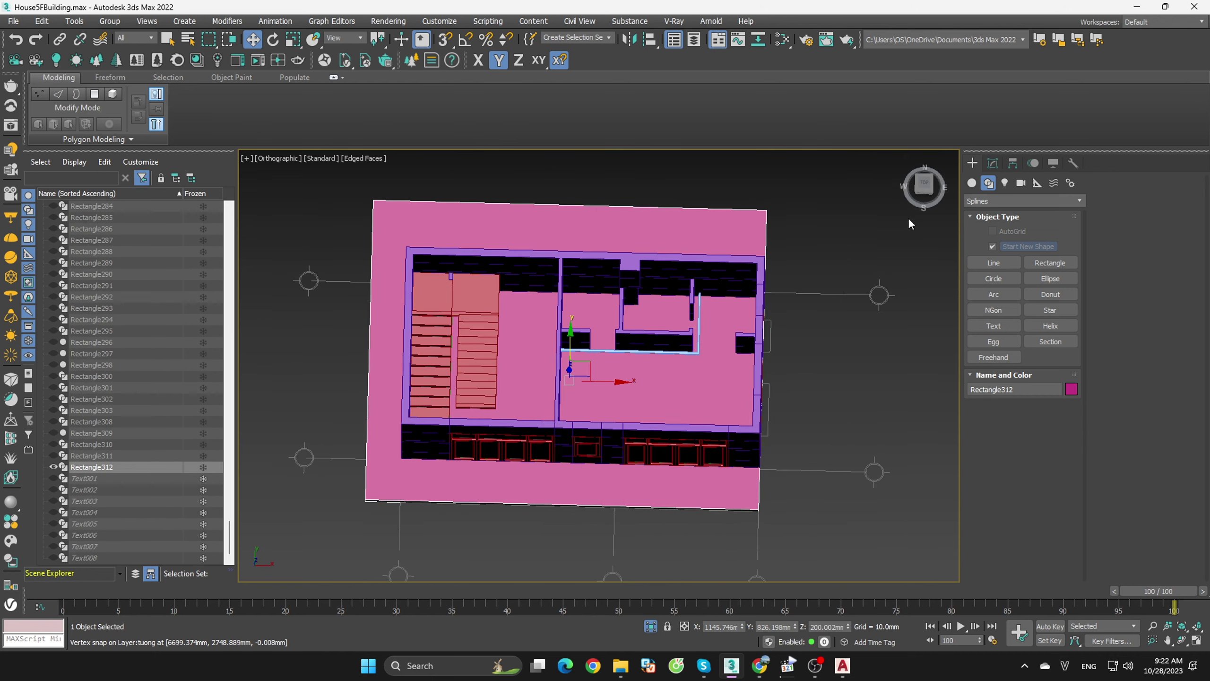
key("t")
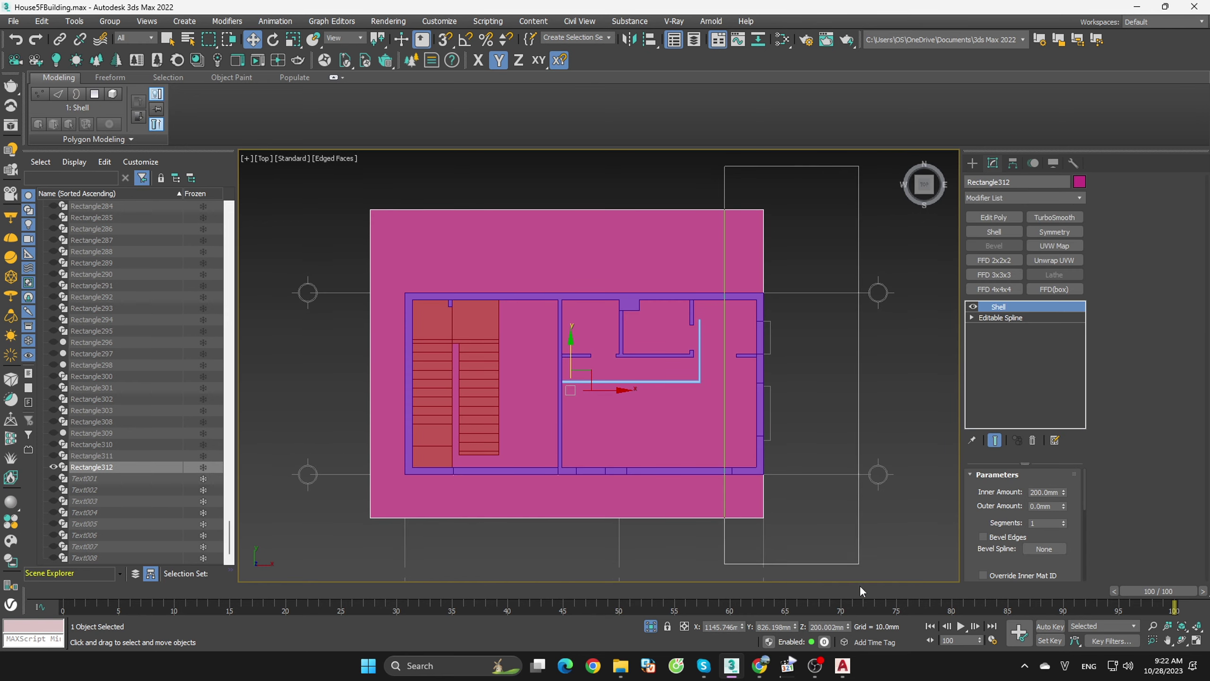
left_click_drag(748, 343, 812, 402)
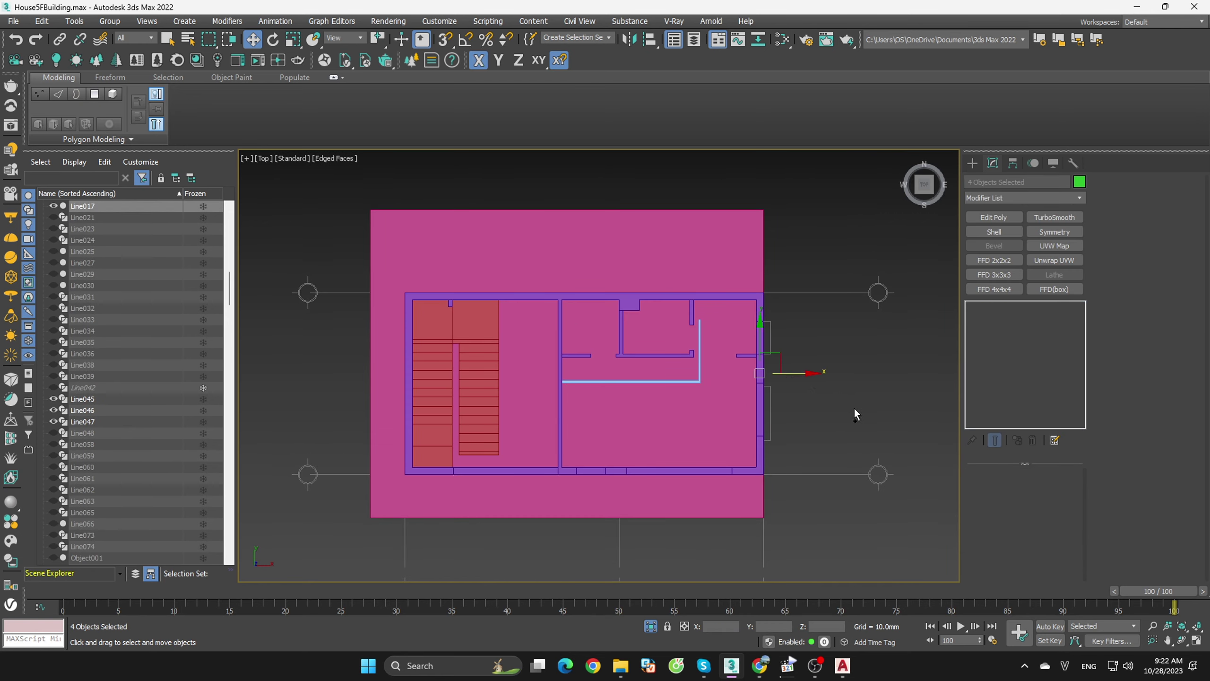
left_click(706, 275)
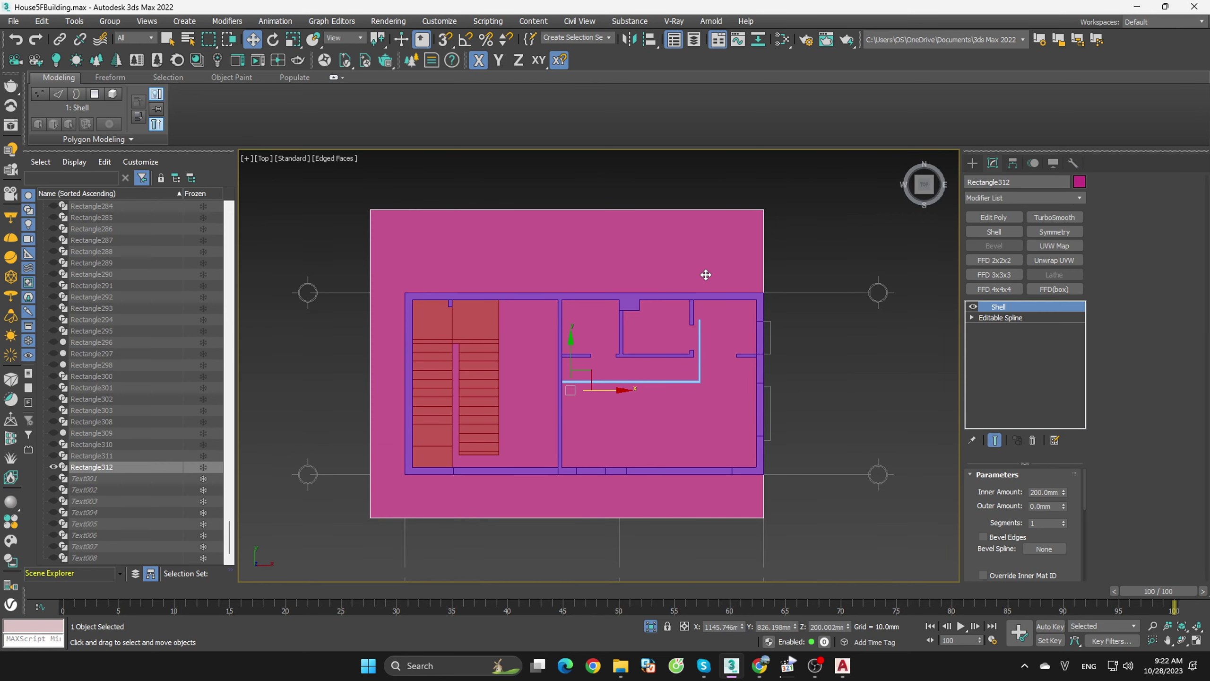
- Add Edit Poly above the Shell and move the slab's right-edge vertices further right
left_click(993, 217)
key("1")
left_click_drag(710, 165, 862, 512)
left_click_drag(809, 364, 833, 369)
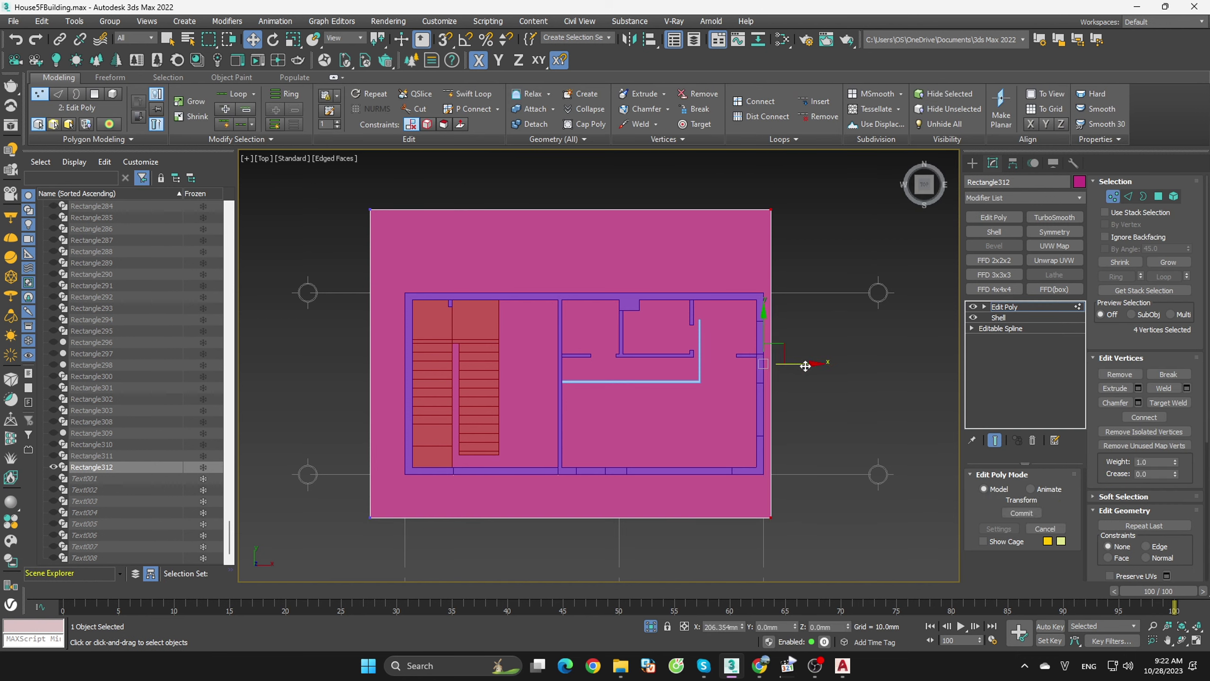
left_click(856, 379)
left_click(866, 332)
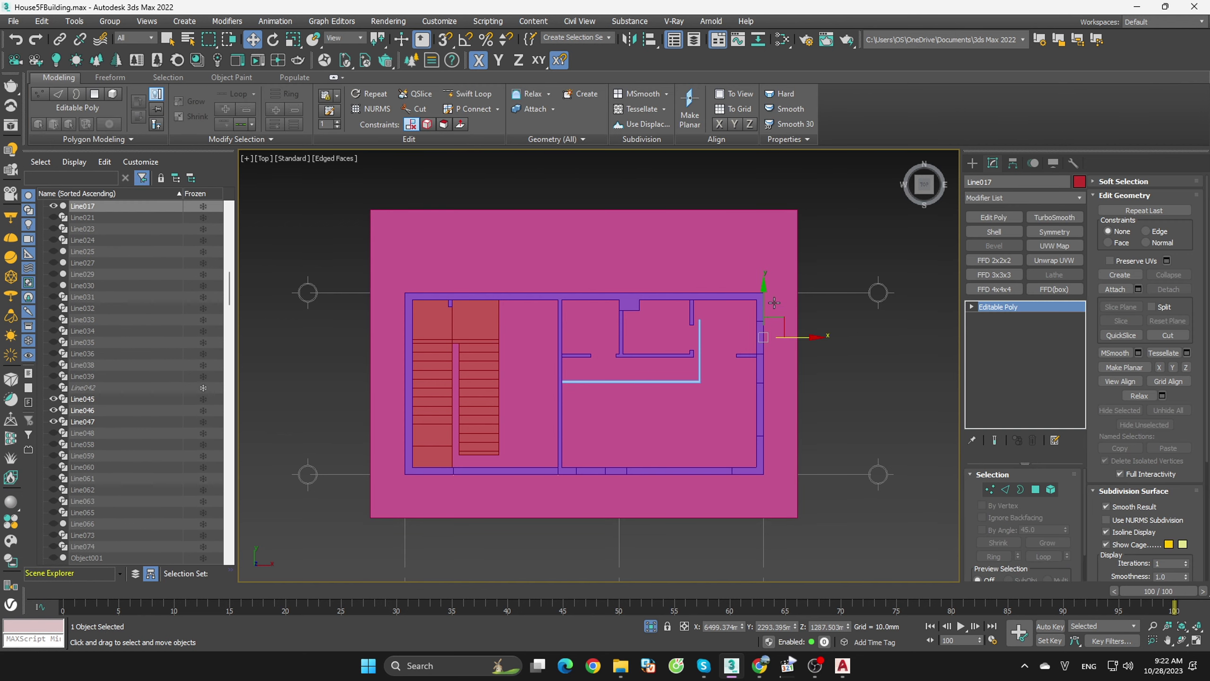
key("s")
key("ctrl+z")
key("s")
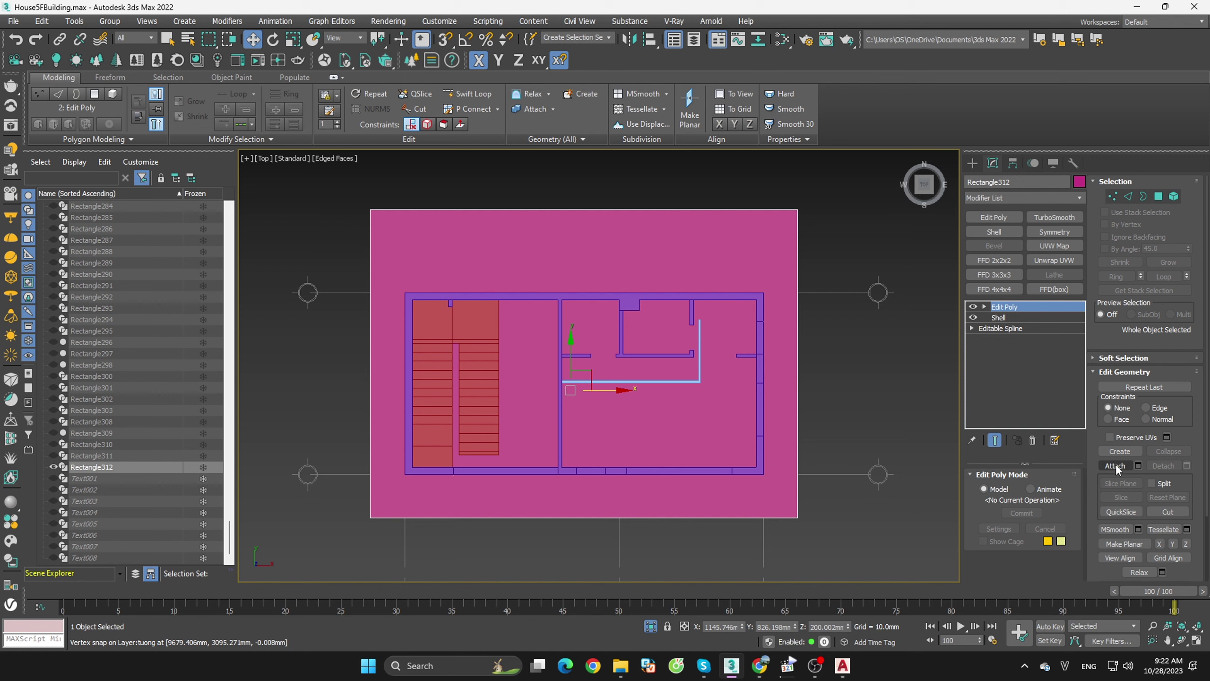
- QuickSlice the slab with snaps along the top, right and left outer walls
left_click(1121, 511)
key("s")
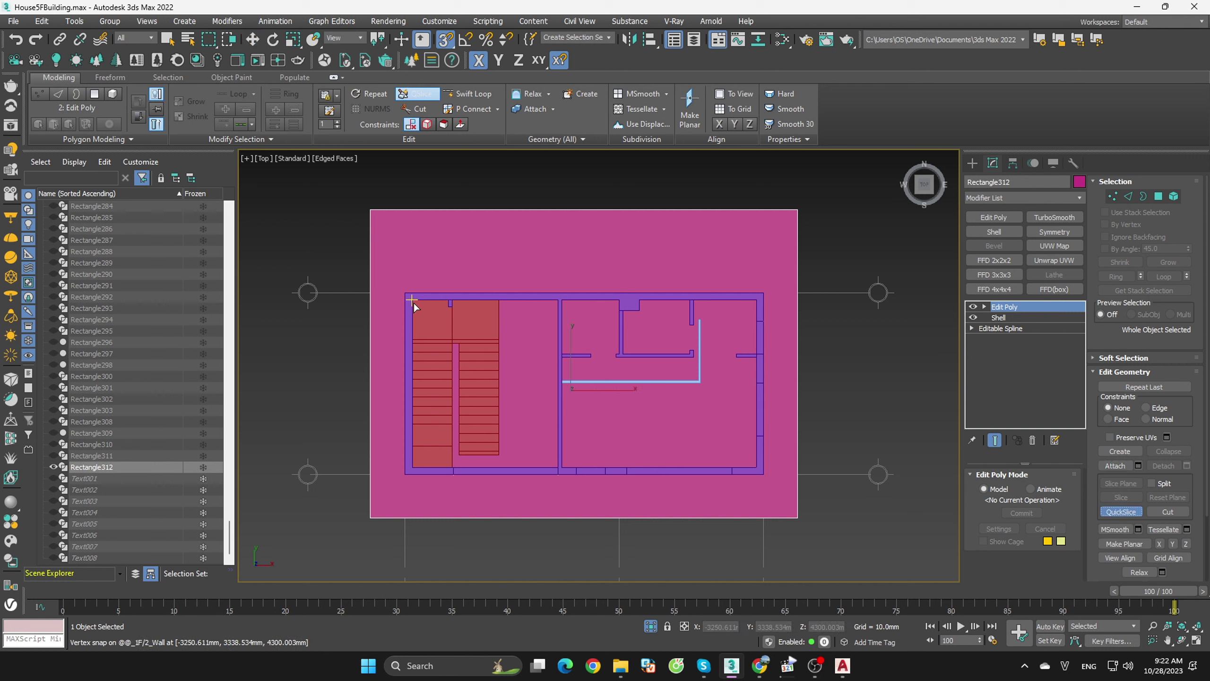
left_click(412, 300)
left_click(755, 300)
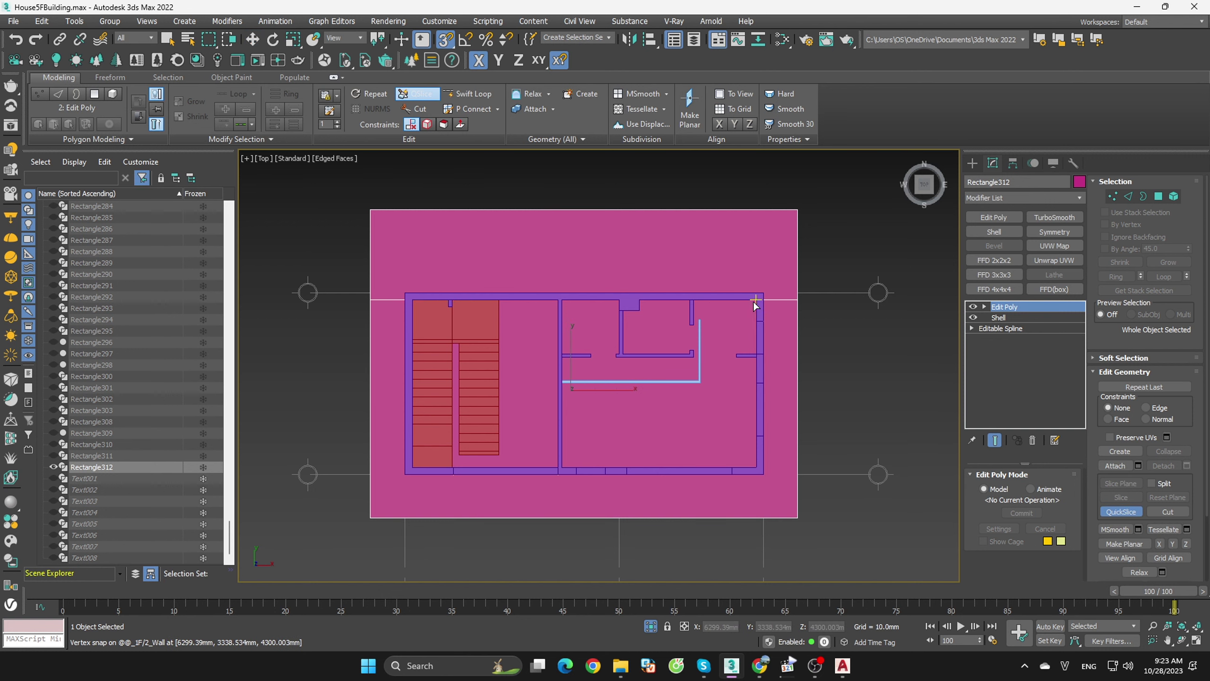
left_click(756, 469)
left_click(412, 470)
right_click(415, 303)
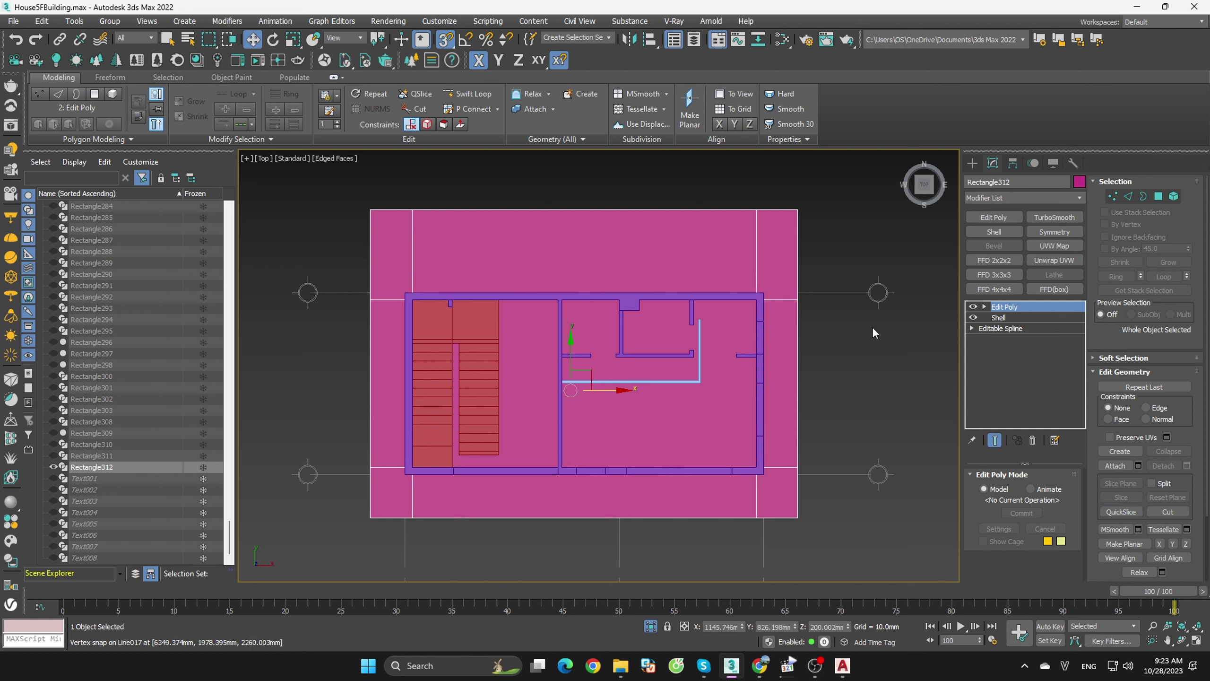
- Select one sliced polygon of the pink slab and move it down into a step
key("4")
left_click(688, 419)
mouse_move(688, 418)
middle_mouse_down("alt")
mouse_move(686, 406)
mouse_move(763, 467)
middle_mouse_up("alt")
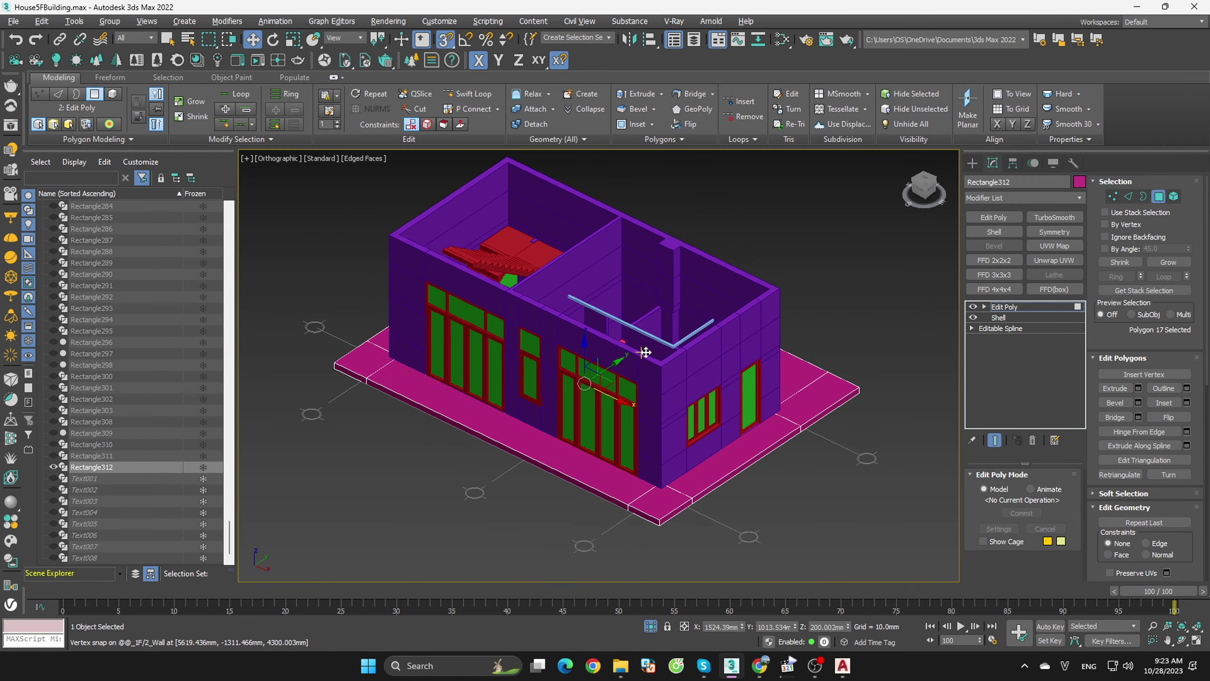
mouse_move(839, 515)
middle_mouse_down("alt")
mouse_move(826, 556)
mouse_move(813, 443)
mouse_move(813, 488)
middle_mouse_up("alt")
scroll(579, 343, "up", 4)
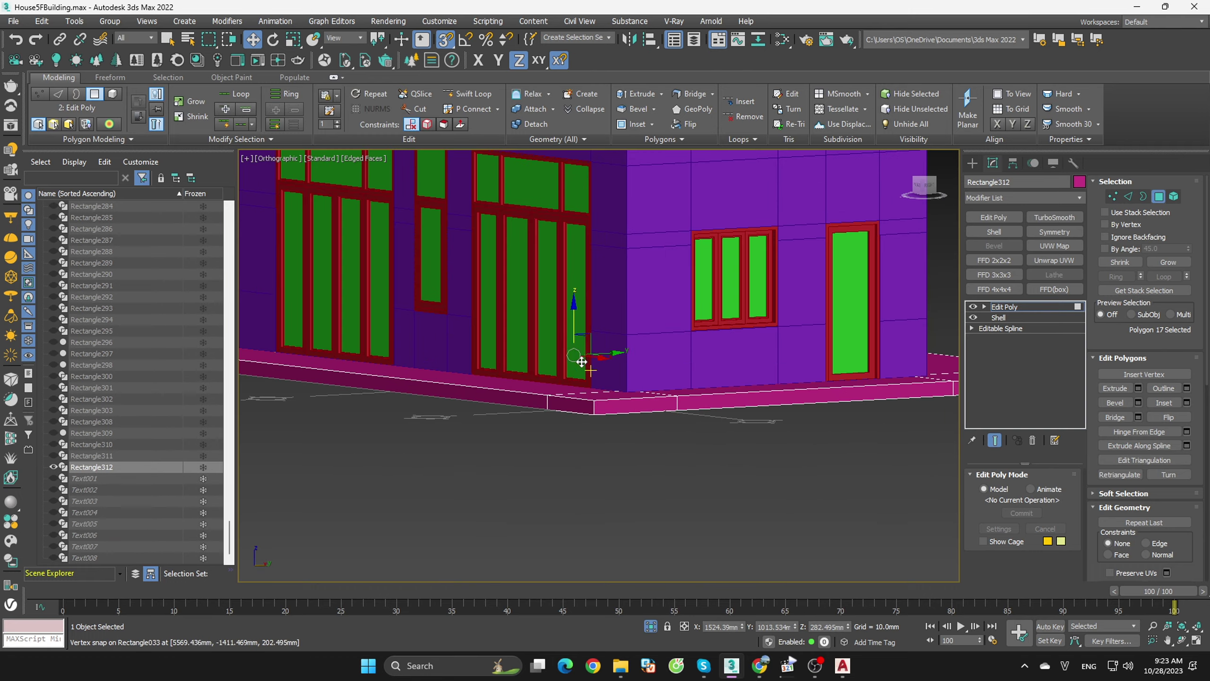
left_click_drag(575, 324, 577, 415)
left_click(708, 456)
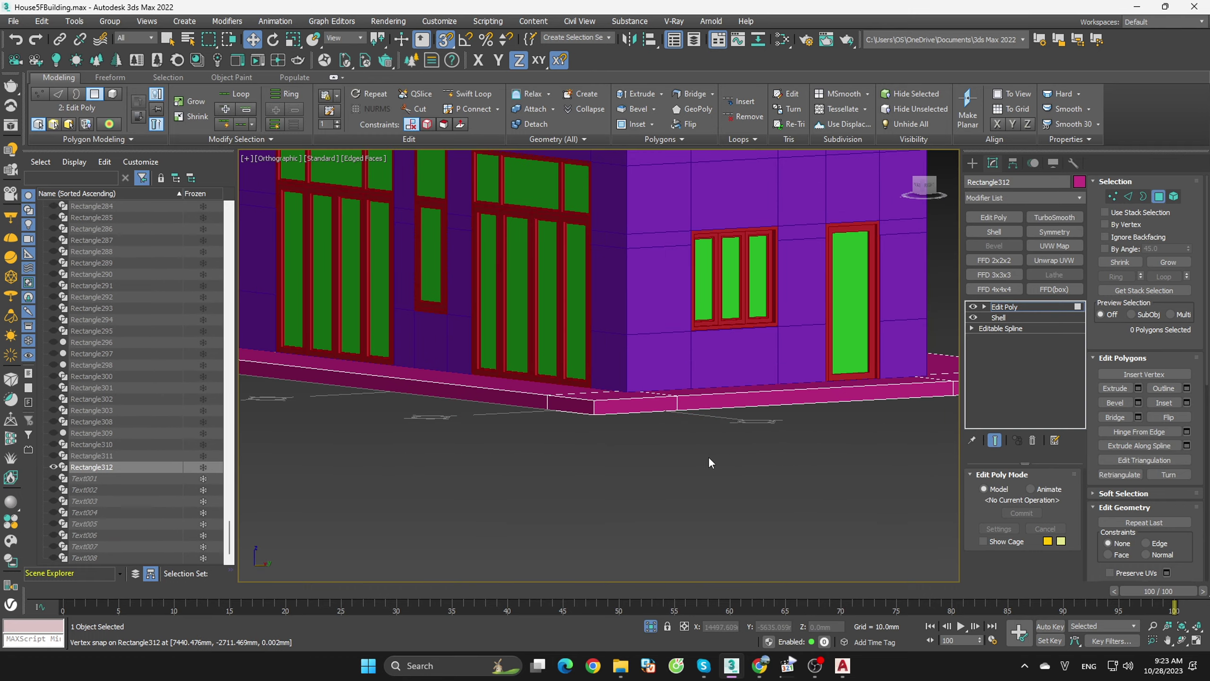
- Exit polygon mode, select the ground-floor walls and orbit around the house
mouse_move(708, 456)
middle_mouse_down("alt")
mouse_move(750, 426)
mouse_move(771, 360)
mouse_move(788, 528)
mouse_move(1104, 261)
middle_mouse_up("alt")
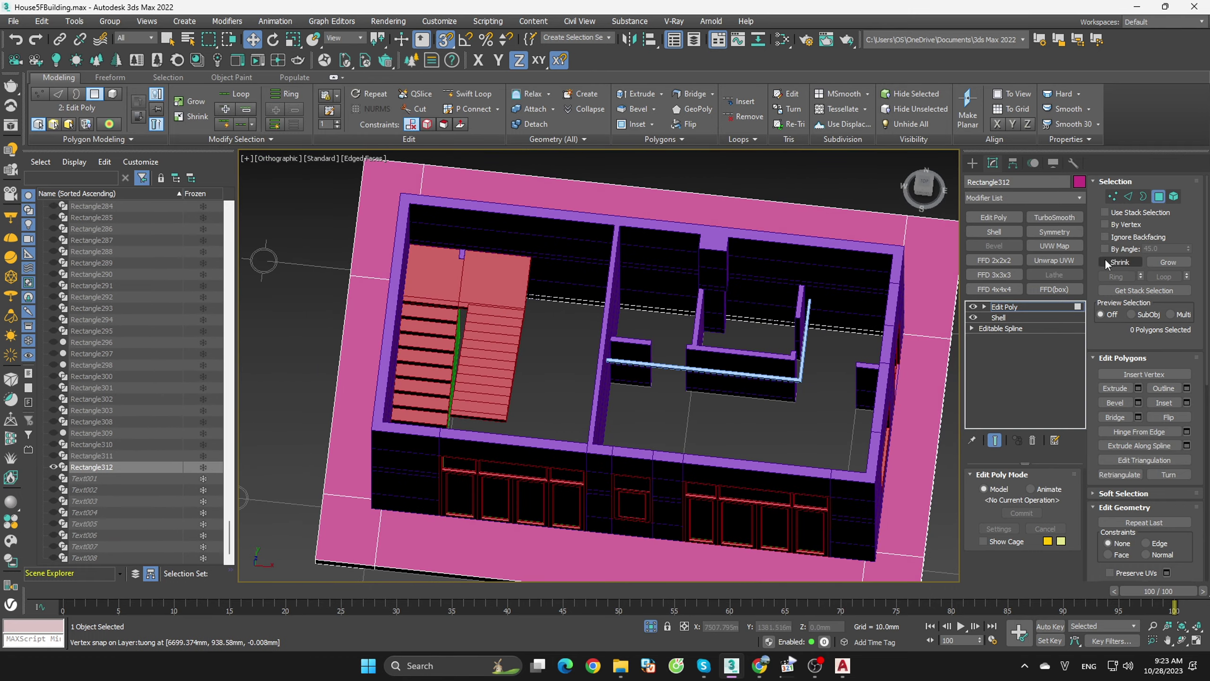
left_click(1161, 197)
scroll(656, 193, "down", 5)
middle_click_drag(655, 194, 748, 213, "alt")
scroll(751, 219, "up", 5)
left_click(734, 291)
middle_click_drag(734, 291, 827, 324, "alt")
- In AutoCAD, zoom and pan to the MẶT BẰNG KÝ HIỆU CỬA TẦNG 1 ground-floor door plan
left_click(842, 665)
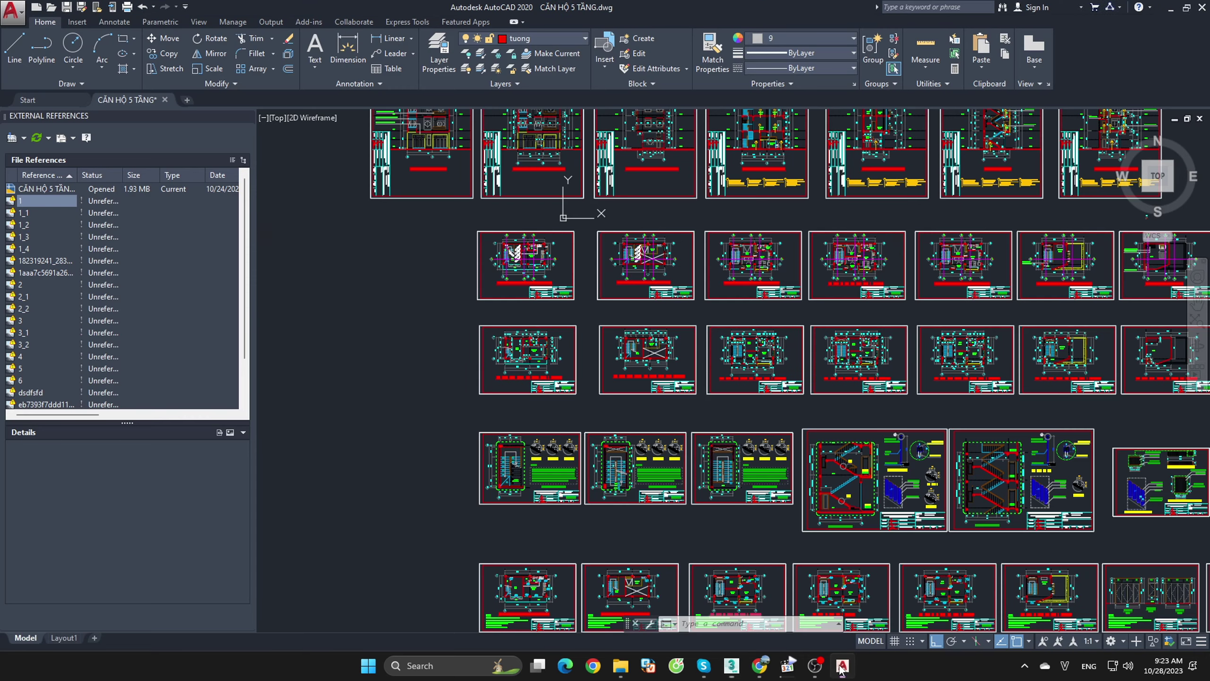
scroll(627, 491, "down", 3)
scroll(627, 491, "up", 5)
scroll(620, 382, "up", 3)
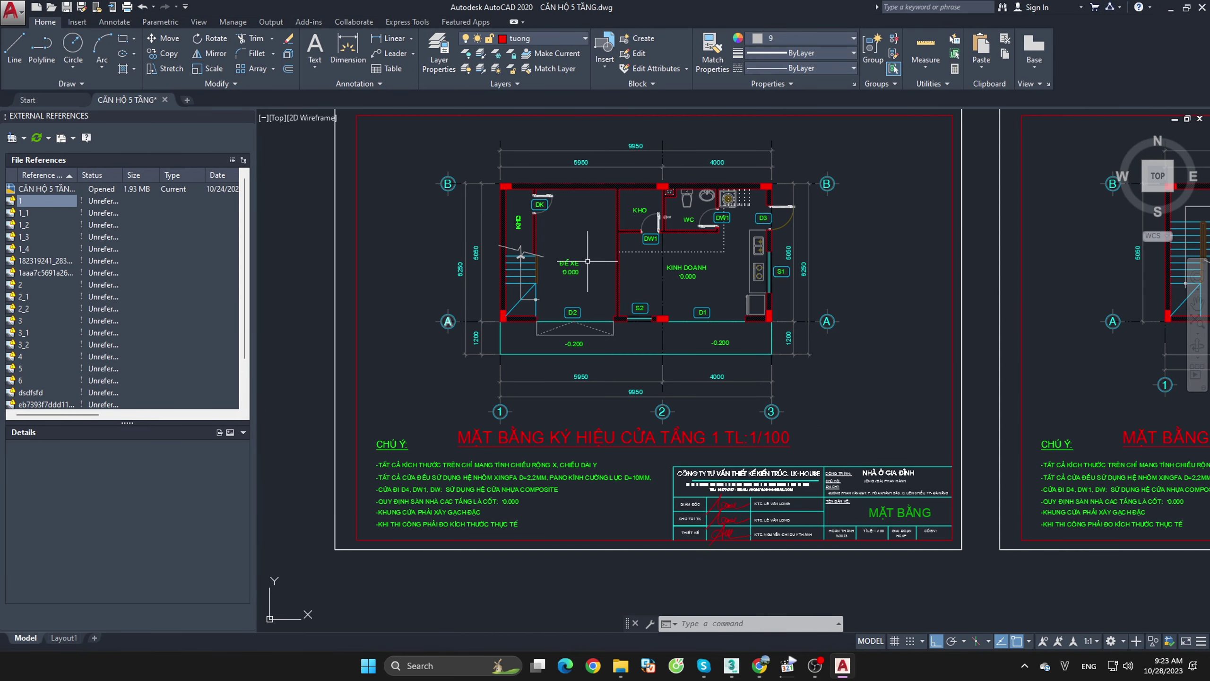
middle_click_drag(620, 221, 596, 341)
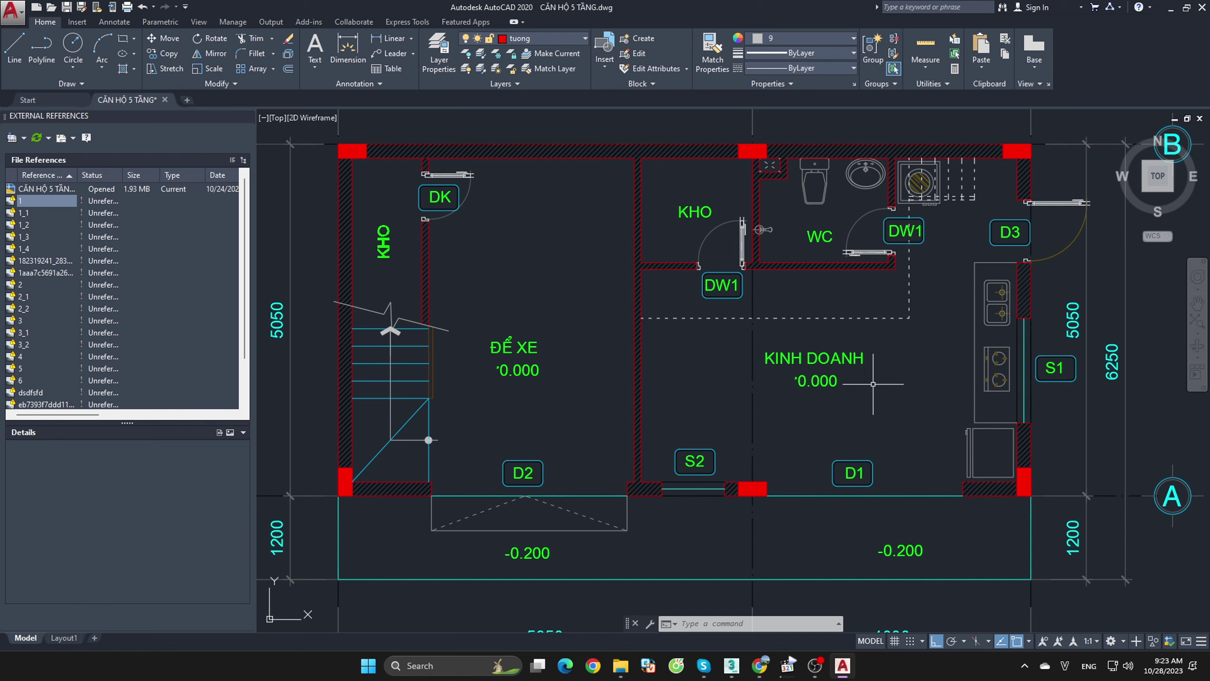
- Return to 3ds Max in Top view with the Line tool ready and keyboard input closed
left_click(1173, 8)
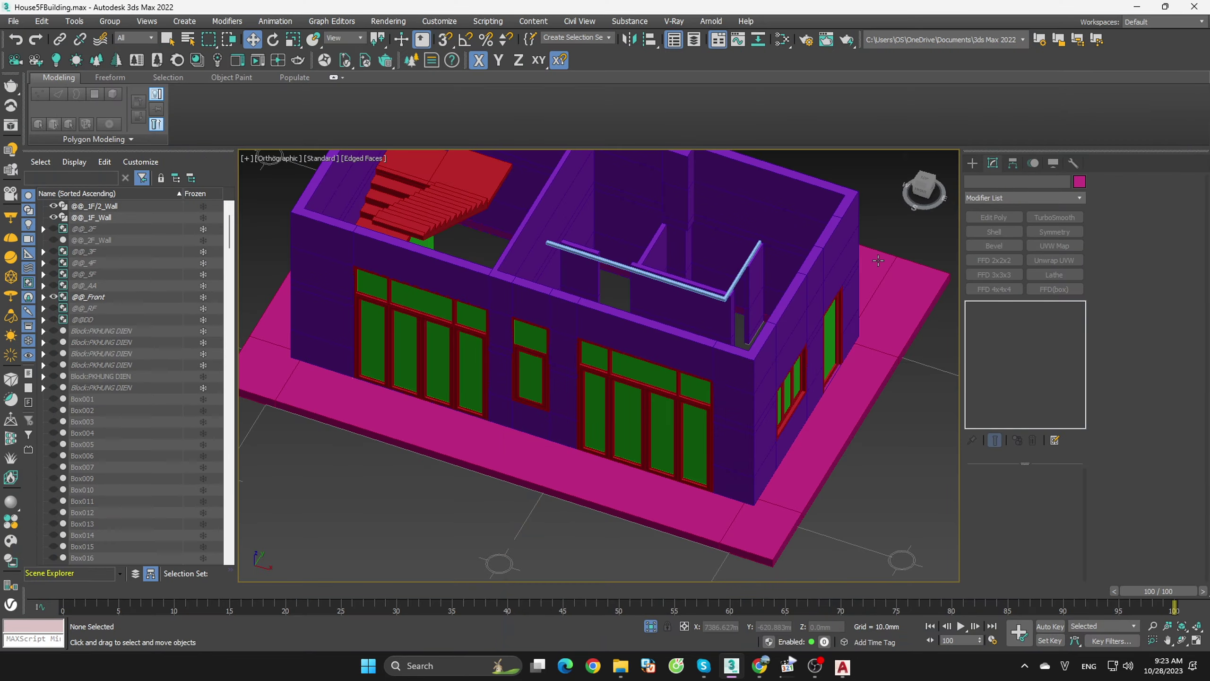
scroll(595, 362, "down", 3)
left_click_drag(923, 186, 936, 191)
left_click(926, 186)
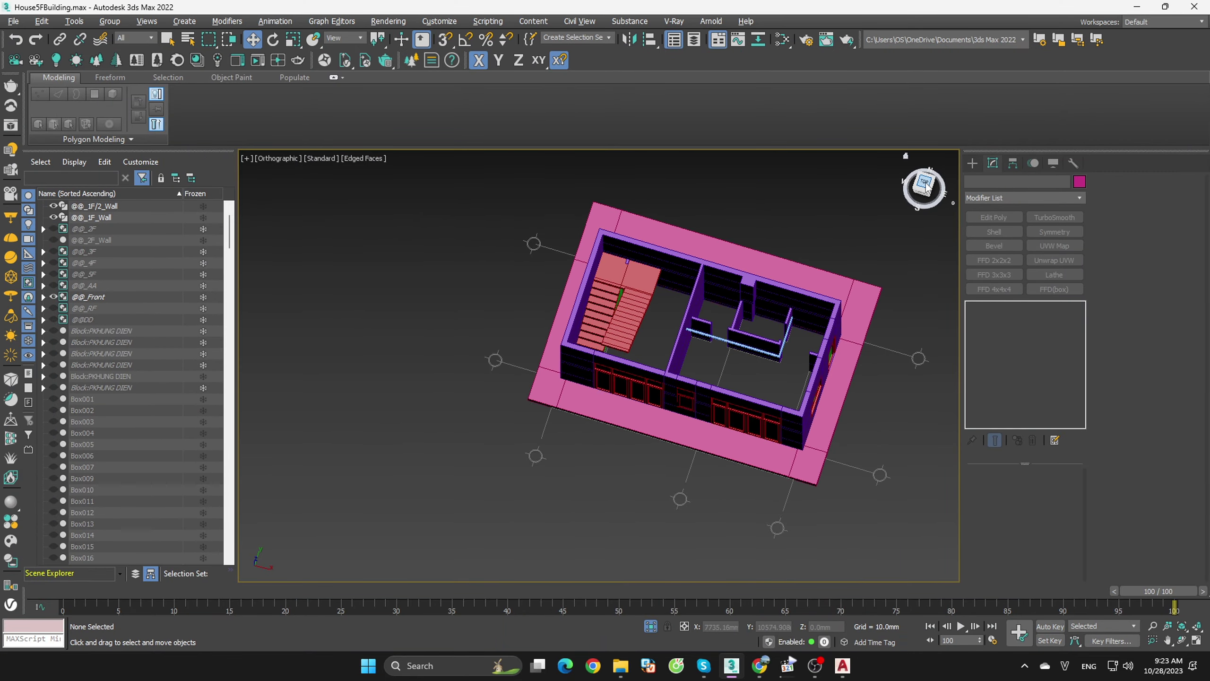
scroll(788, 382, "up", 4)
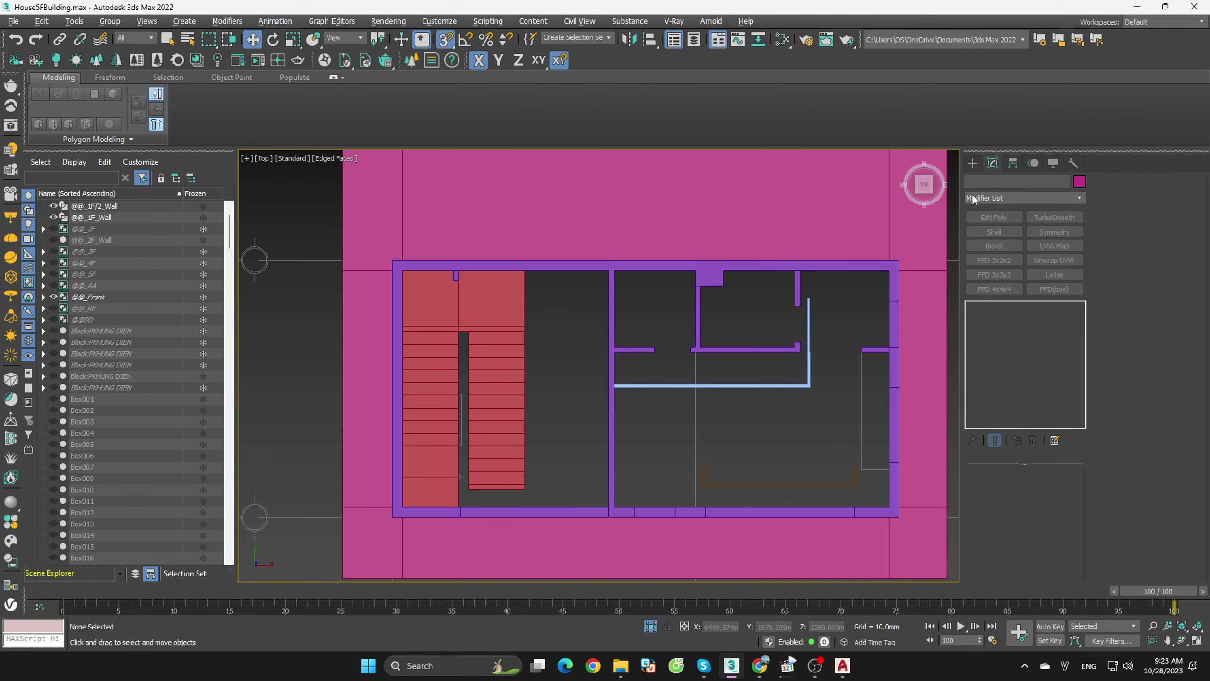
left_click(973, 163)
left_click(985, 264)
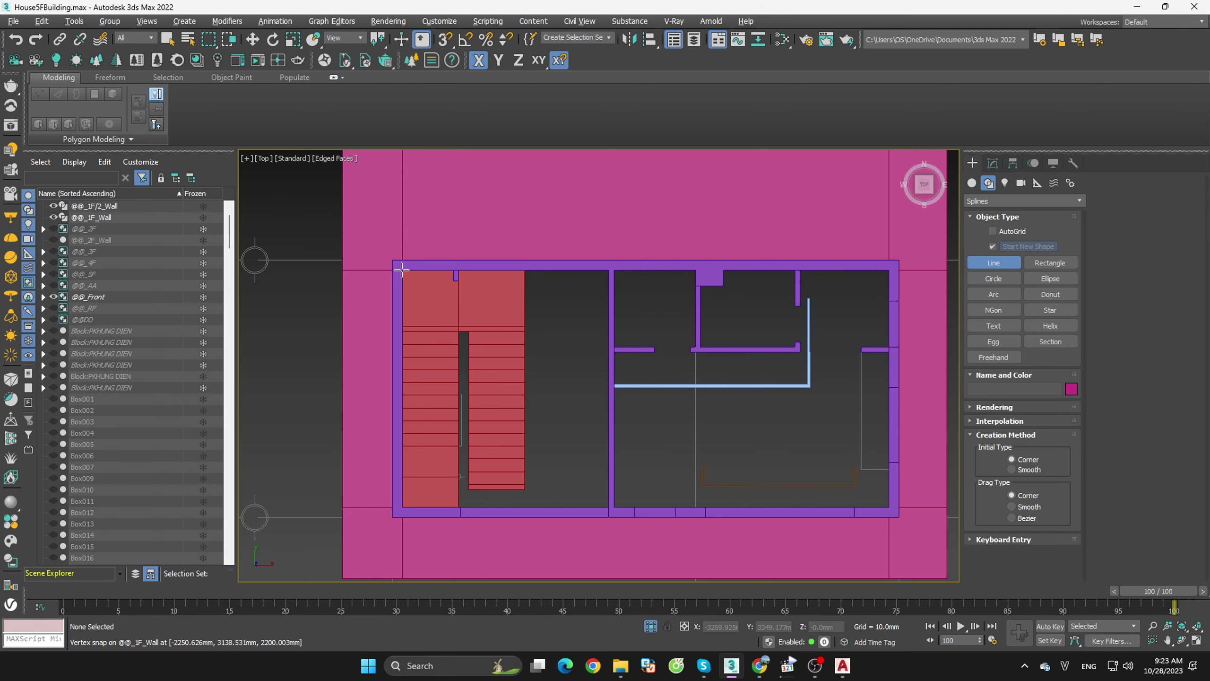
scroll(410, 276, "up", 2)
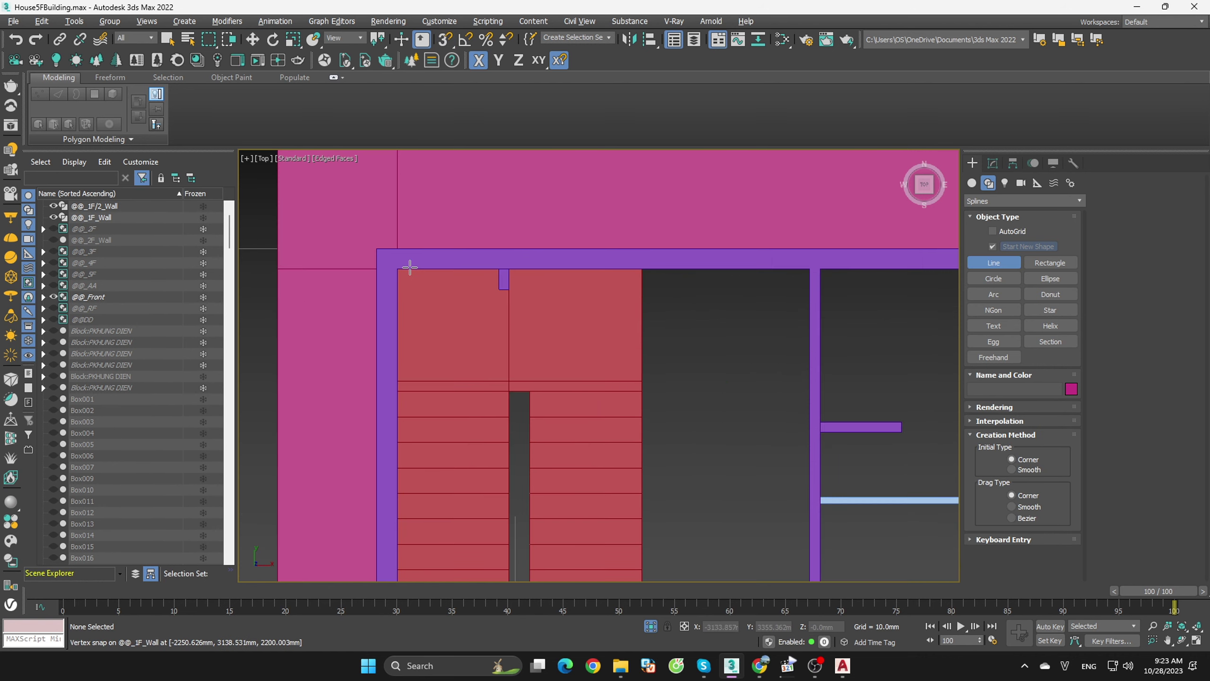
right_click(1065, 663)
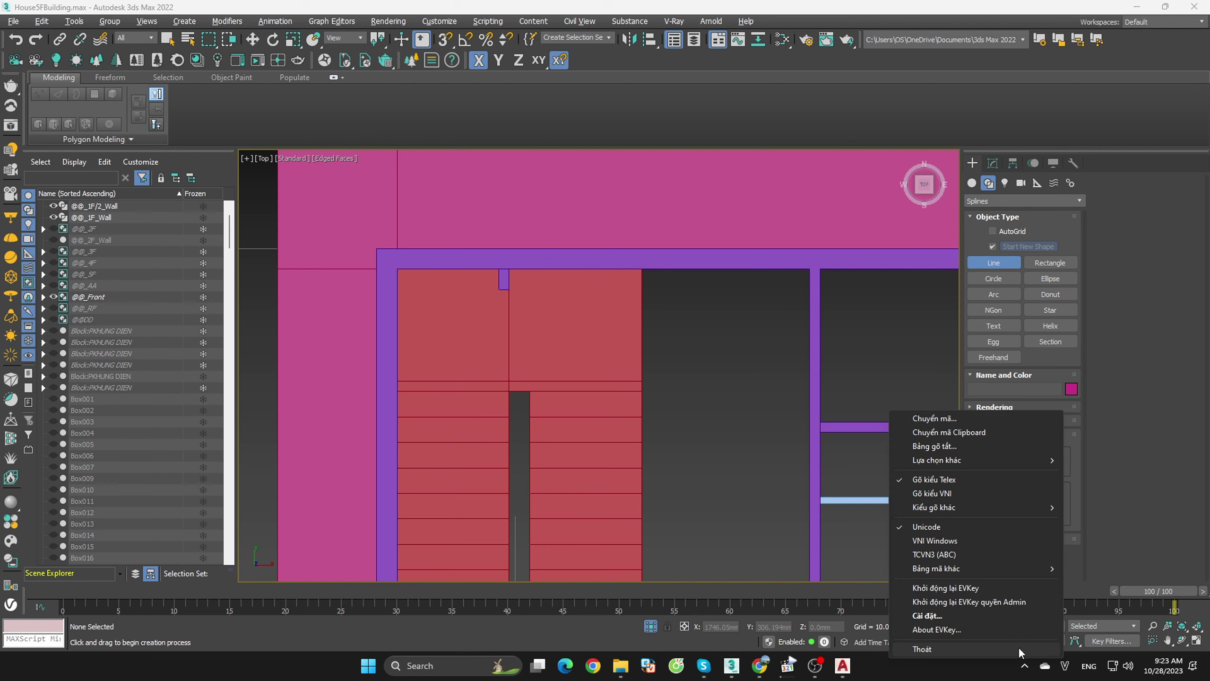
left_click(1018, 646)
- With vertex snap, trace the four outer wall corners and close the spline
key("s")
left_click(397, 268)
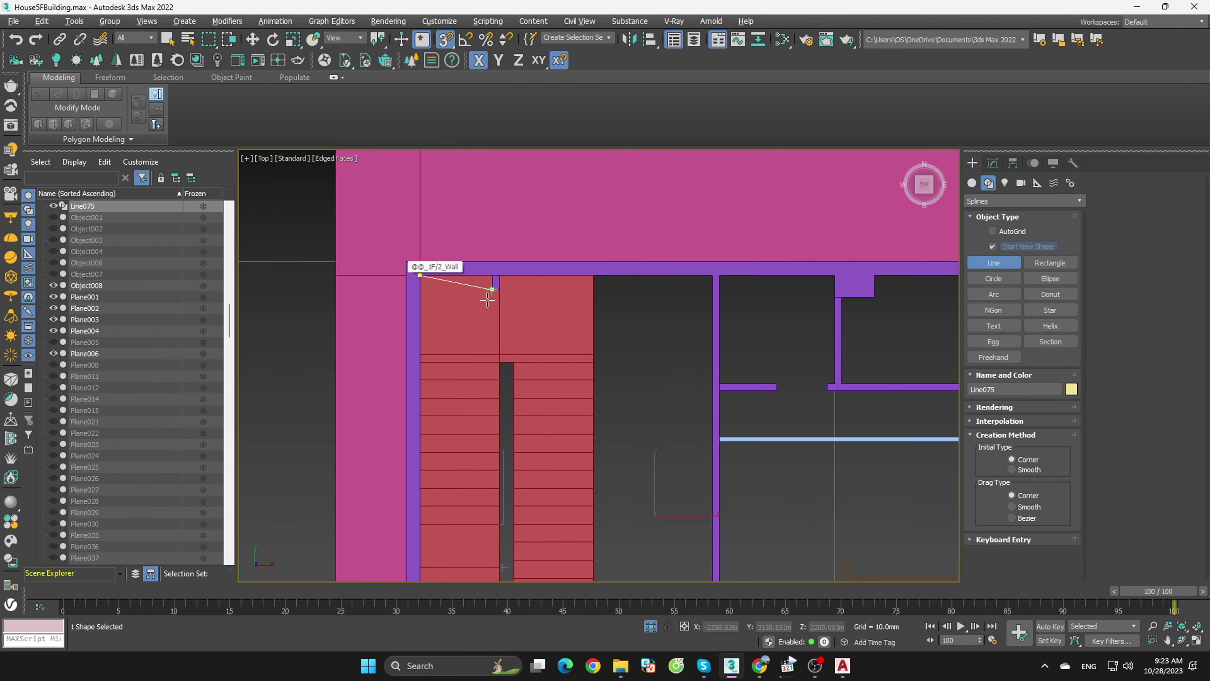
middle_click_drag(805, 319, 627, 295)
left_click(872, 247)
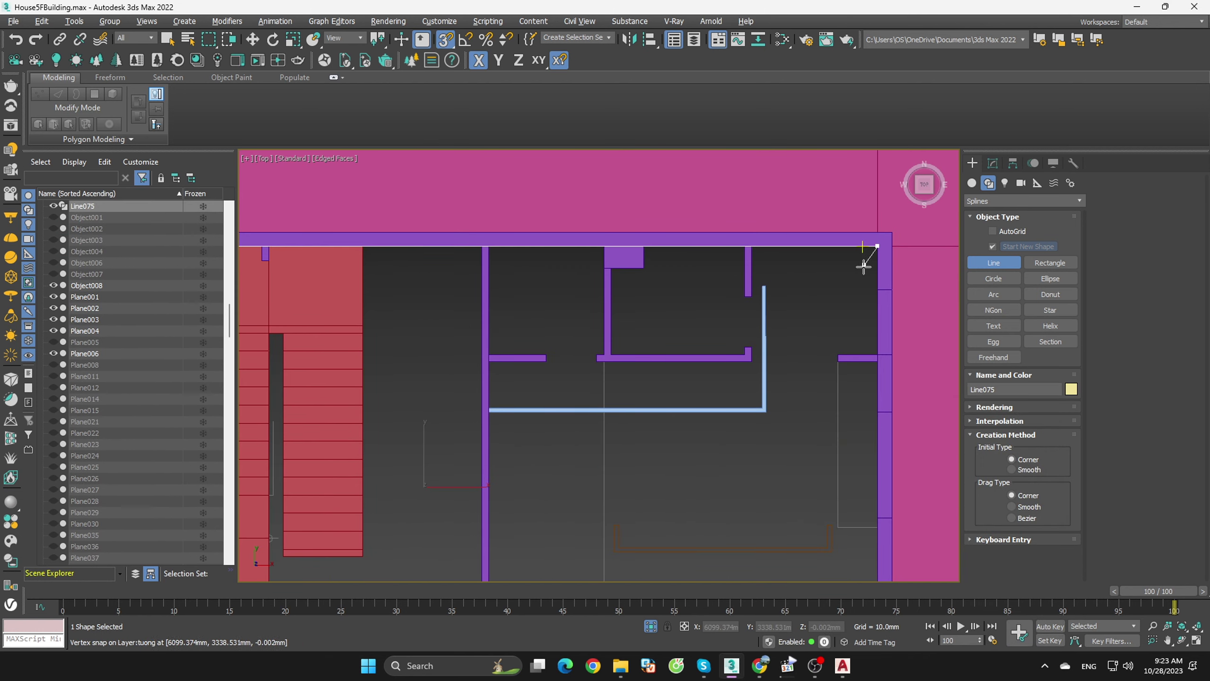
scroll(872, 253, "down", 1)
left_click(872, 492)
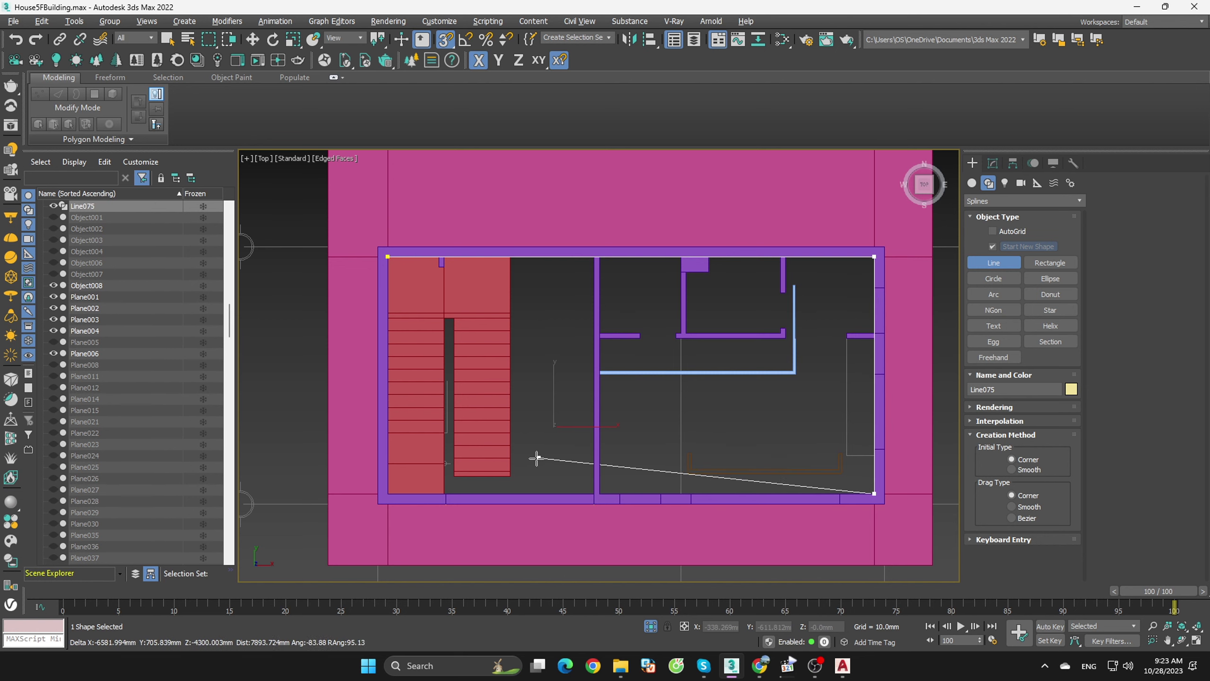
scroll(387, 494, "up", 1)
left_click(387, 493)
scroll(386, 494, "down", 1)
scroll(396, 270, "up", 1)
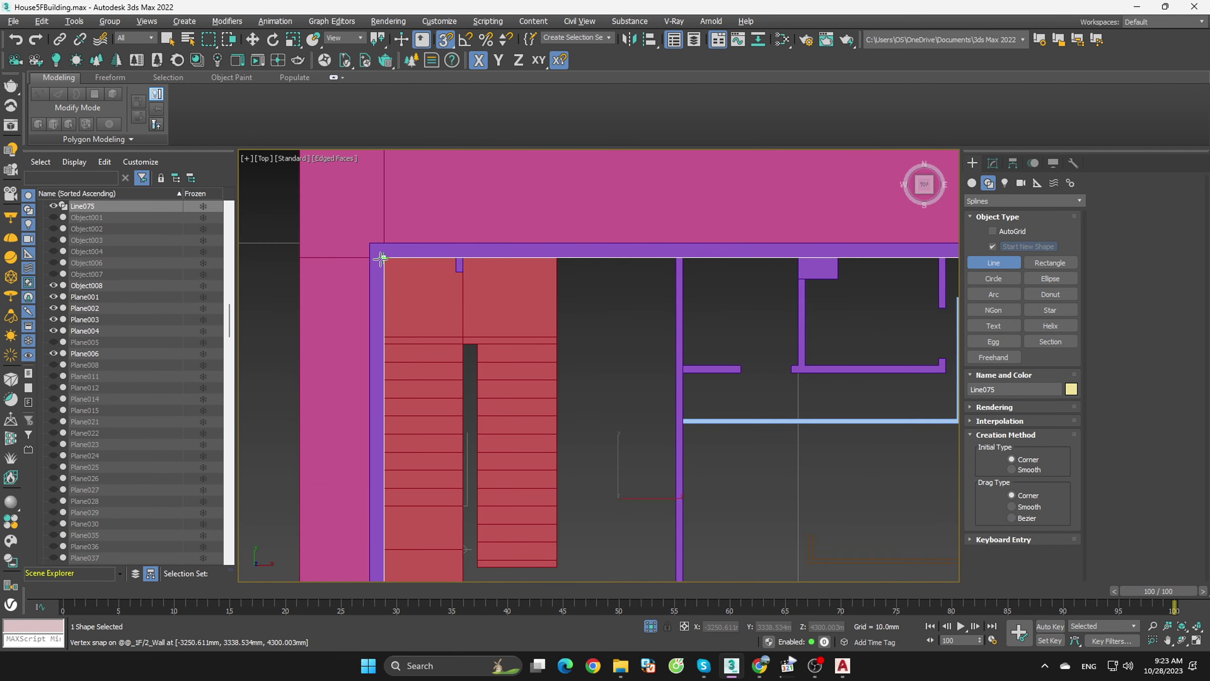
left_click(383, 258)
left_click(598, 347)
- Finish the line and view the new outline in wireframe from an angle
right_click(611, 332)
key("F3")
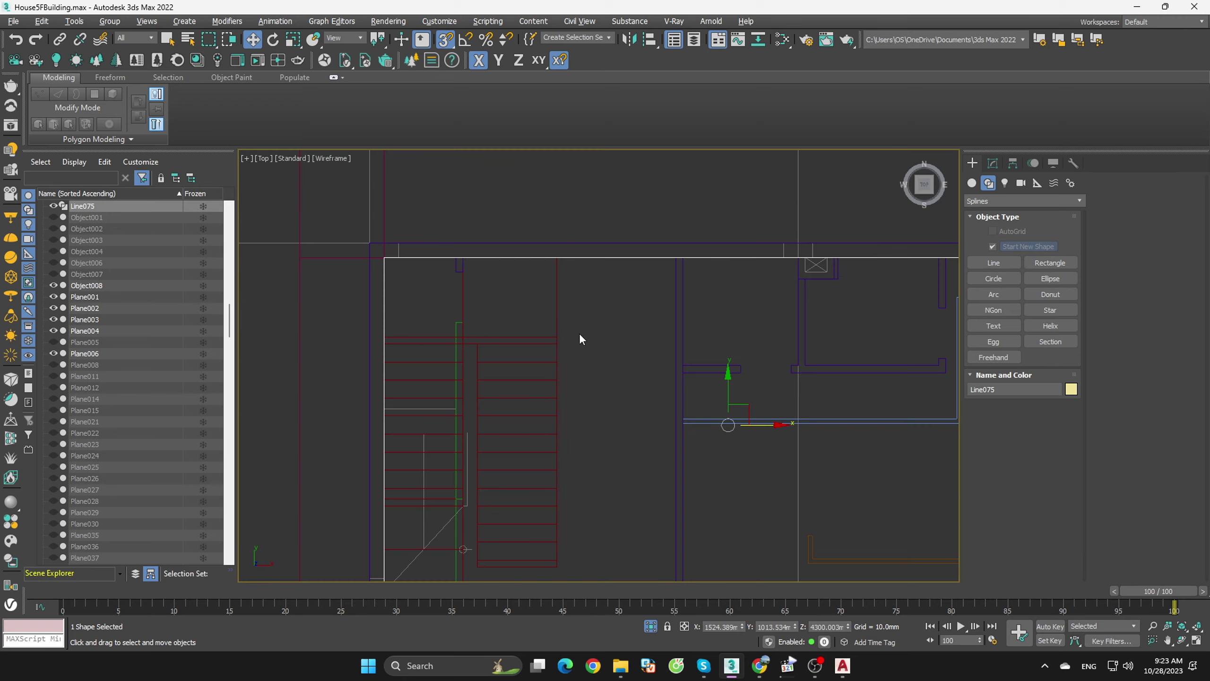
scroll(578, 338, "down", 5)
mouse_move(602, 338)
middle_mouse_down("alt")
mouse_move(599, 300)
mouse_move(601, 338)
middle_mouse_up("alt")
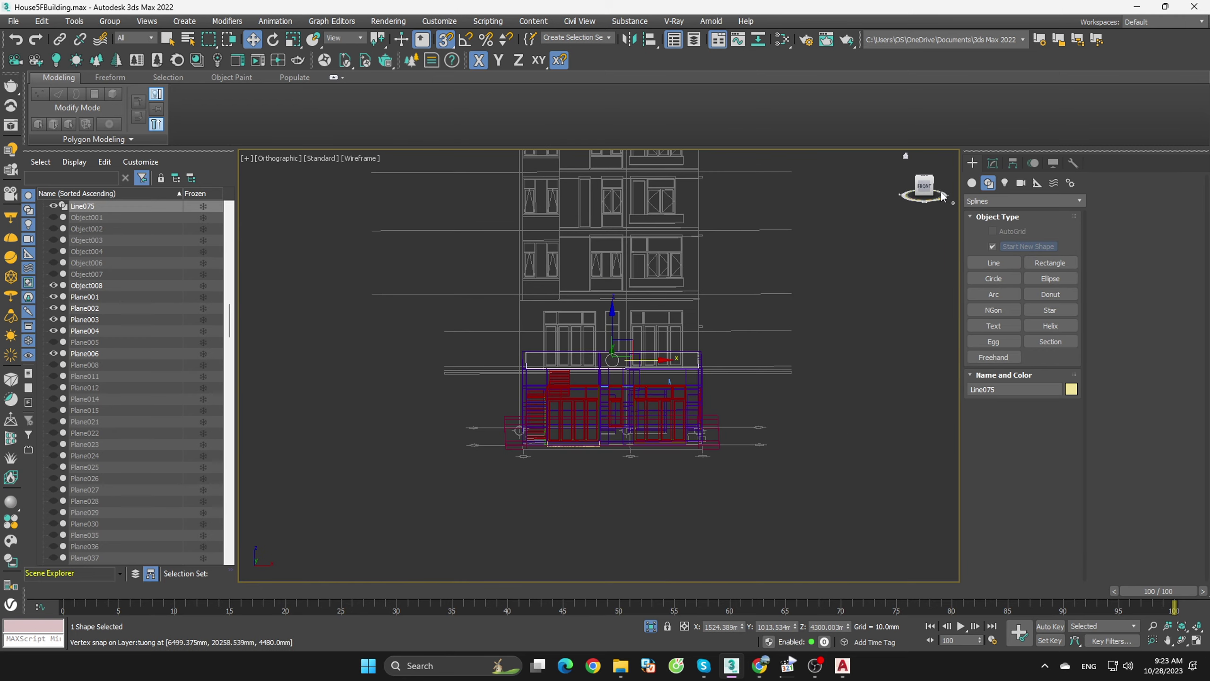
- In Front view, set Line075 to Z 0, then snap it up to the 200 mm wall base
left_click(924, 186)
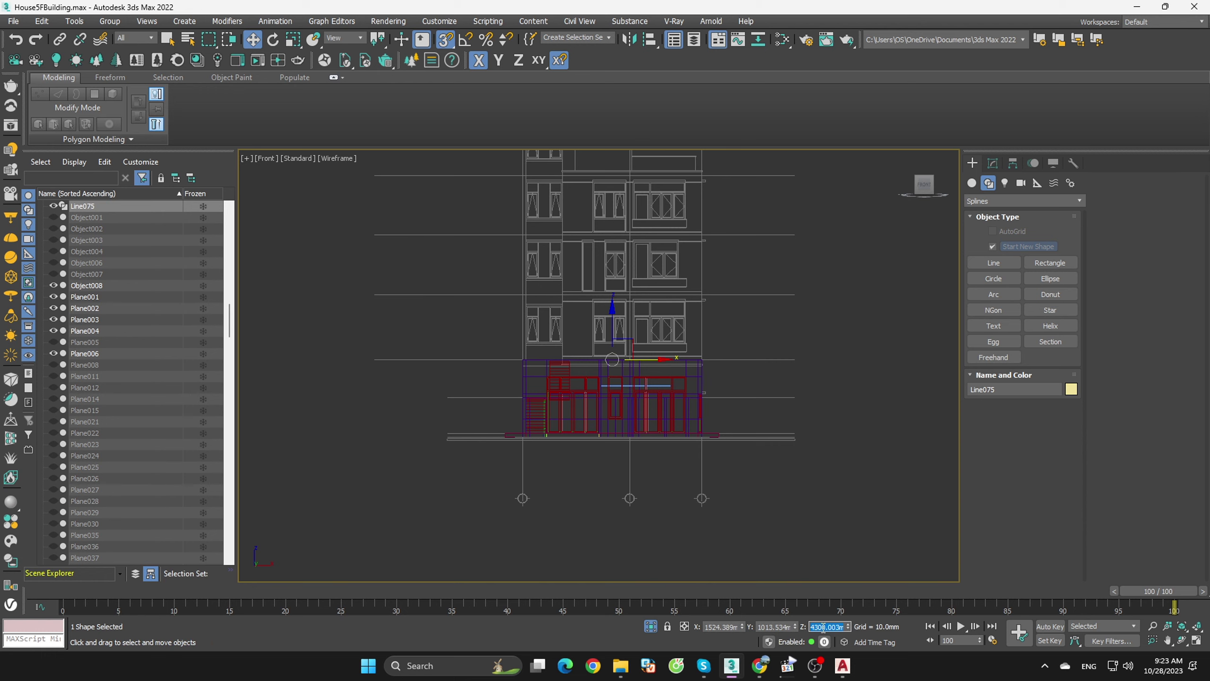
type("0")
type(".0mm")
key("Return")
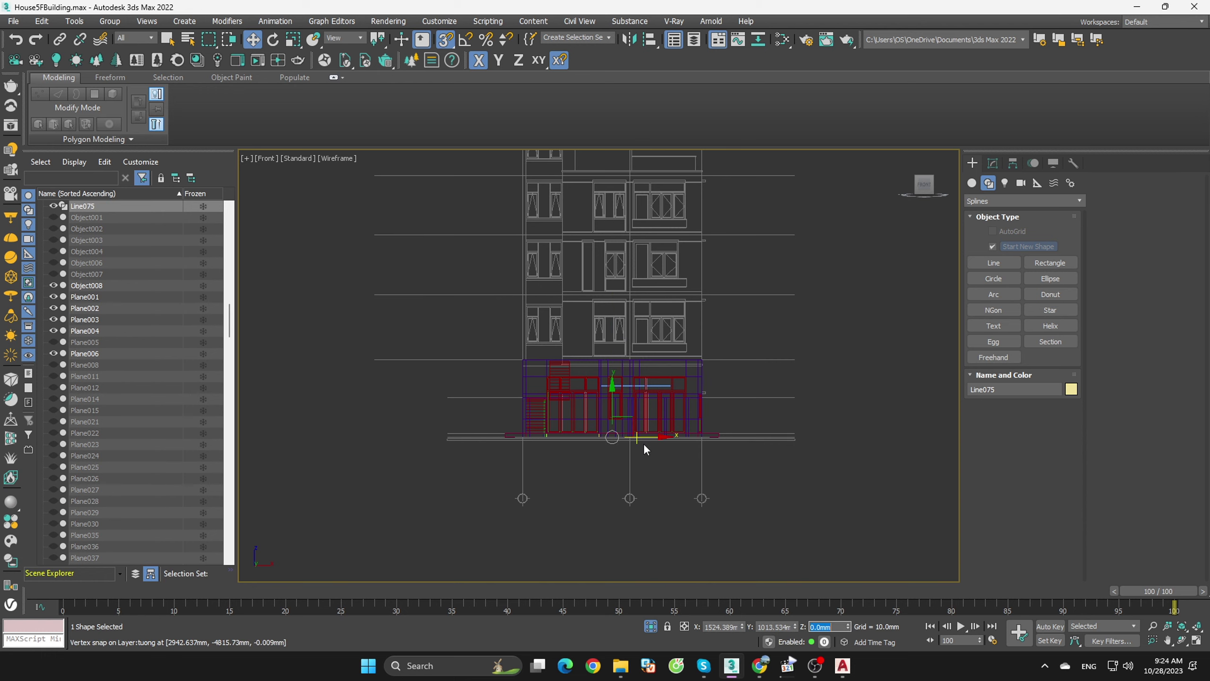
scroll(643, 443, "up", 5)
scroll(577, 439, "up", 3)
middle_click_drag(561, 439, 699, 413)
scroll(710, 409, "down", 2)
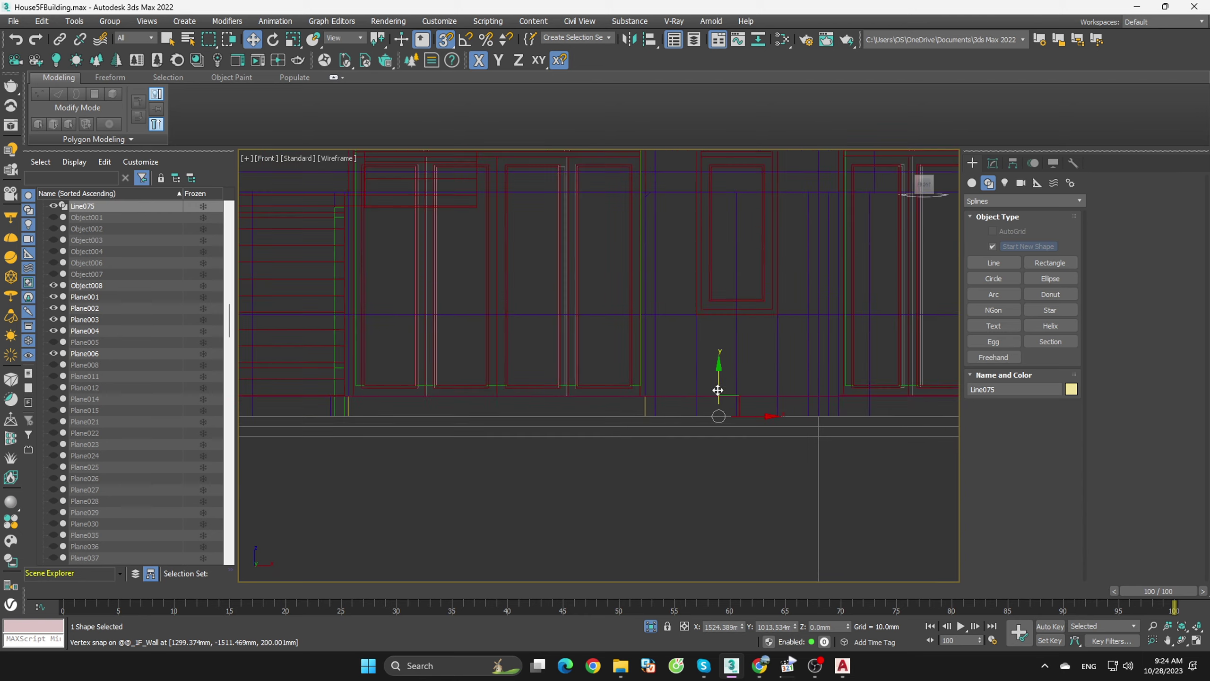
scroll(717, 405, "down", 2)
scroll(718, 404, "down", 2)
mouse_move(718, 401)
left_mouse_down()
mouse_move(370, 363)
mouse_move(486, 401)
left_mouse_up()
key("F3")
- Apply a Shell modifier to the Line075 wall outline
middle_click_drag(695, 444, 700, 541, "alt")
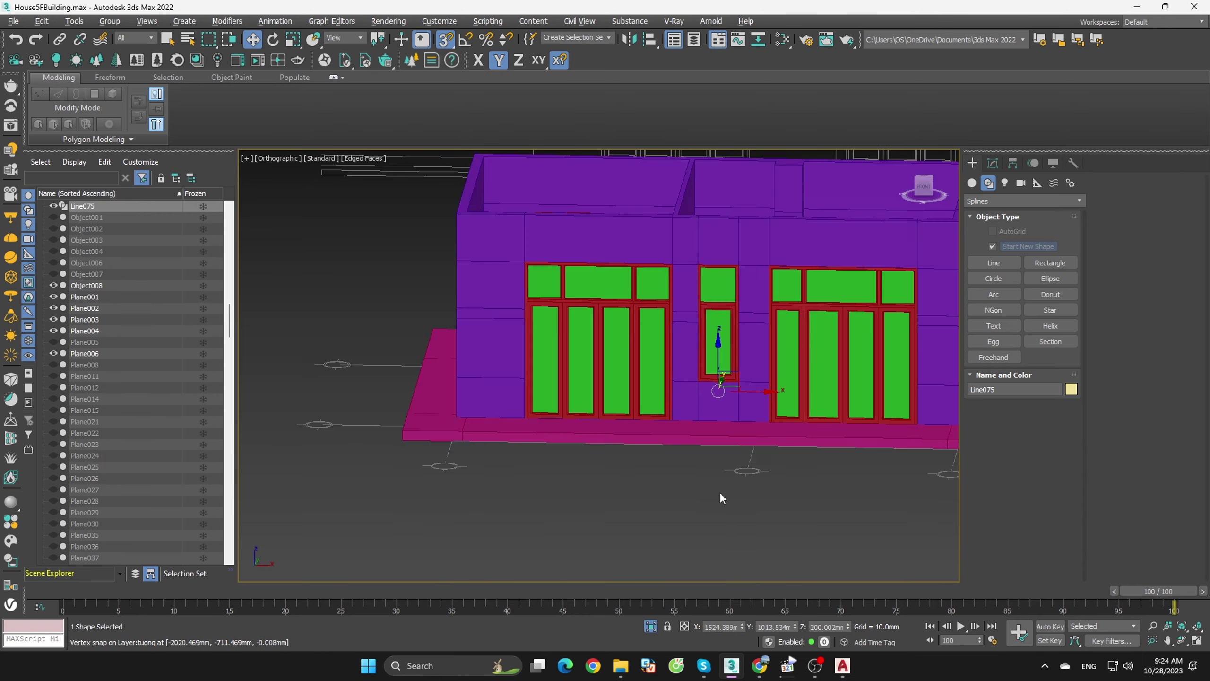
scroll(858, 369, "up", 4)
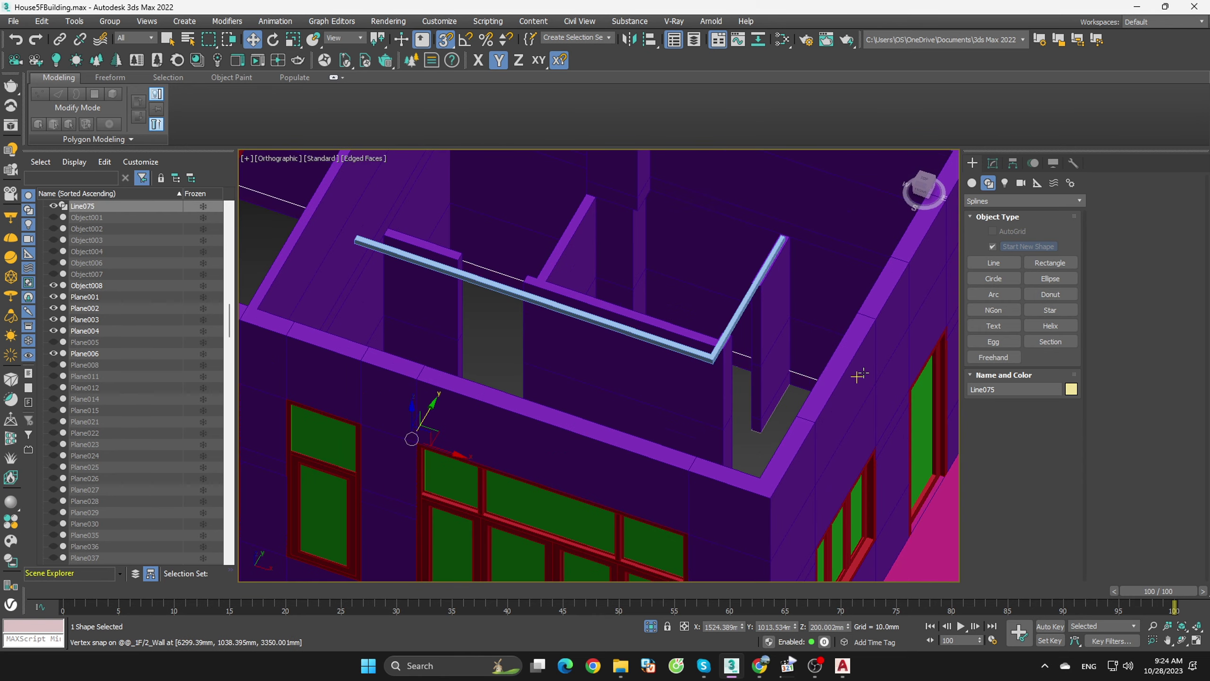
scroll(881, 343, "up", 3)
left_click(993, 162)
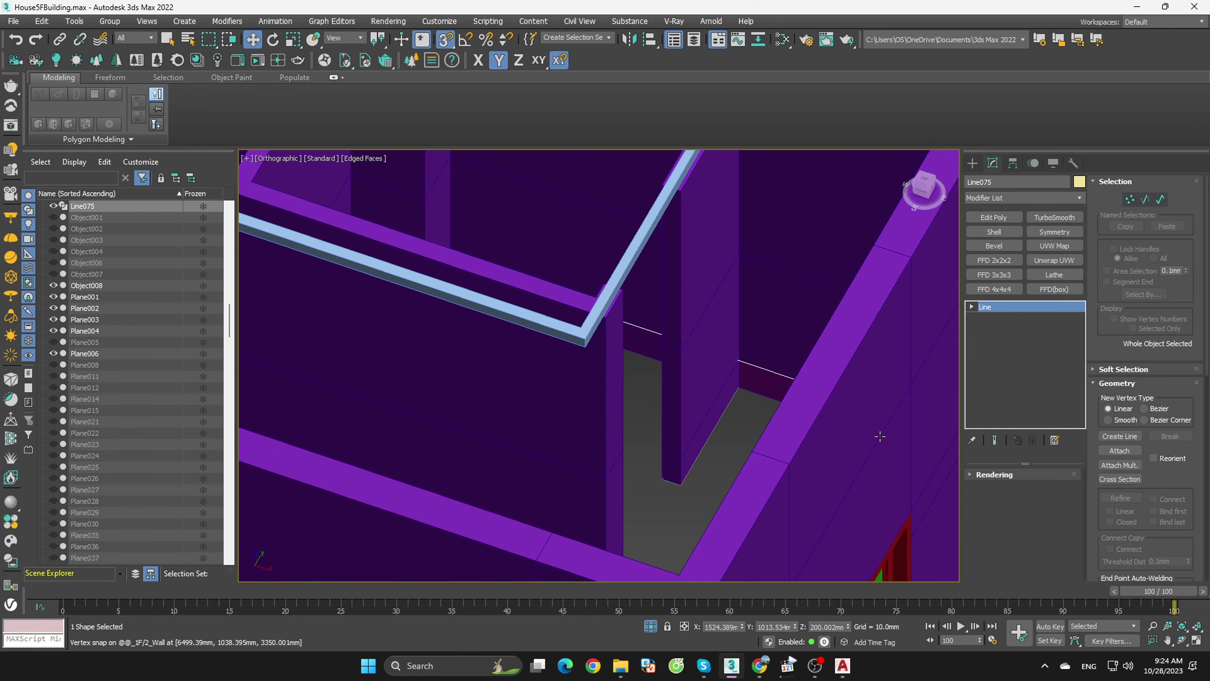
key("s")
scroll(755, 419, "up", 3)
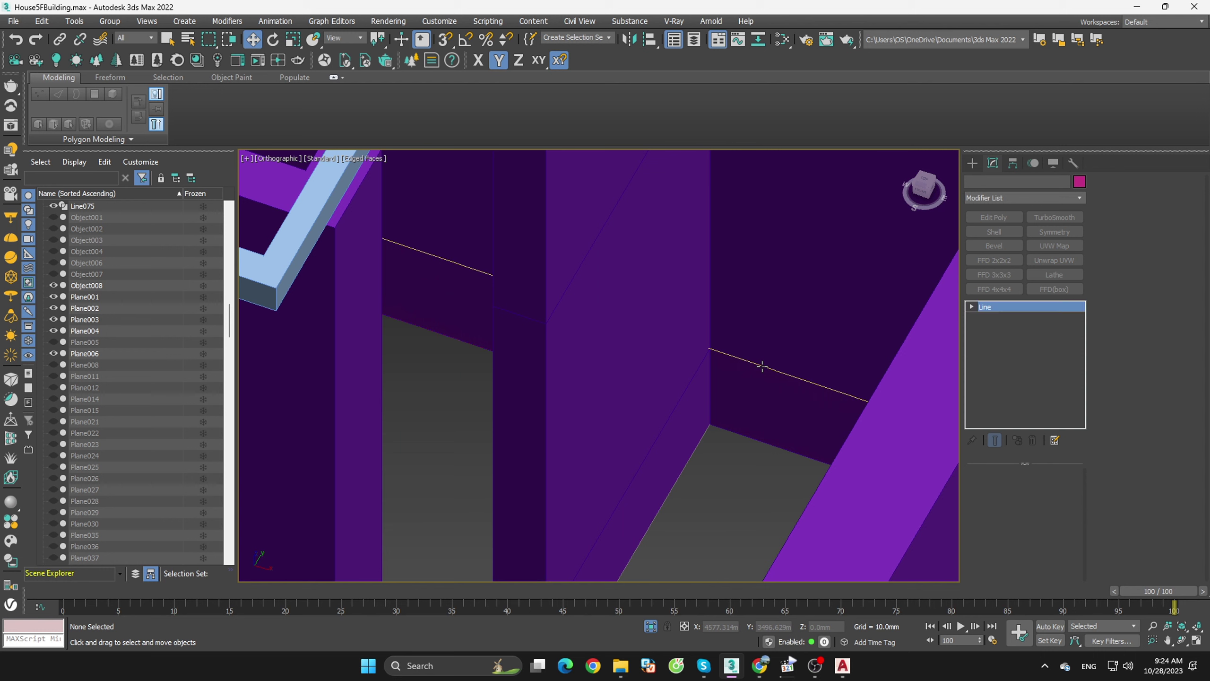
left_click(975, 162)
left_click(989, 184)
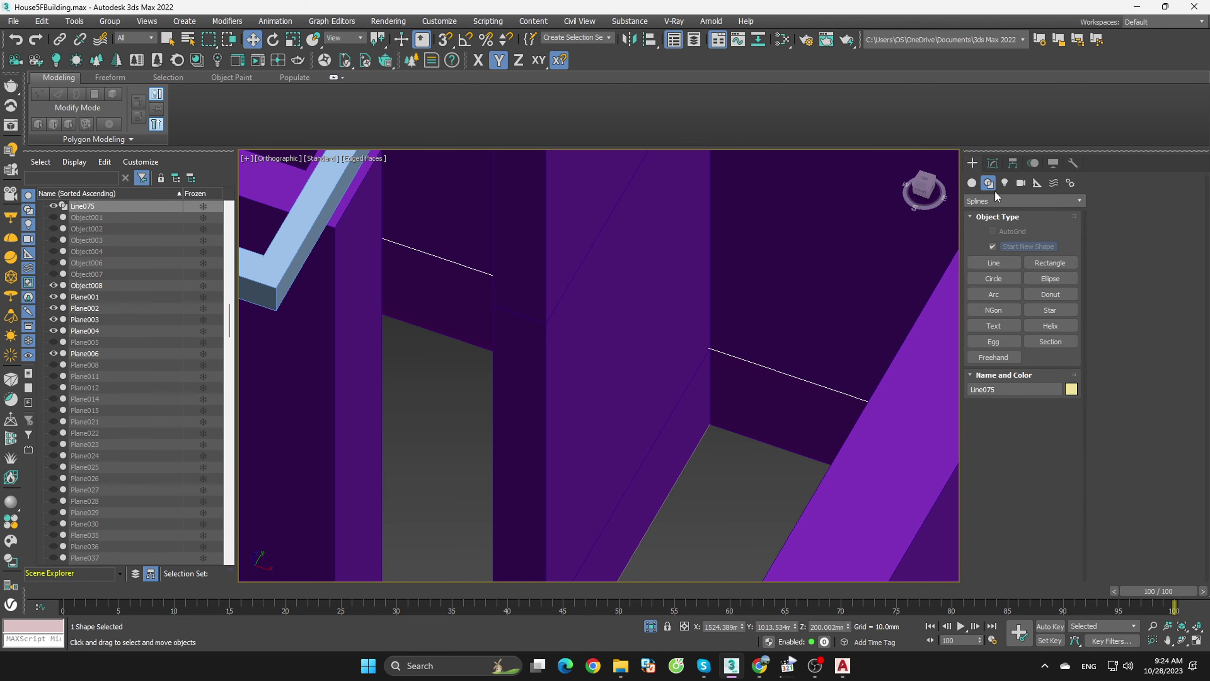
left_click(993, 165)
left_click(993, 232)
- In Front view, lower the shelled slab about 200 mm and set Inner Amount to 10 mm
scroll(732, 365, "down", 2)
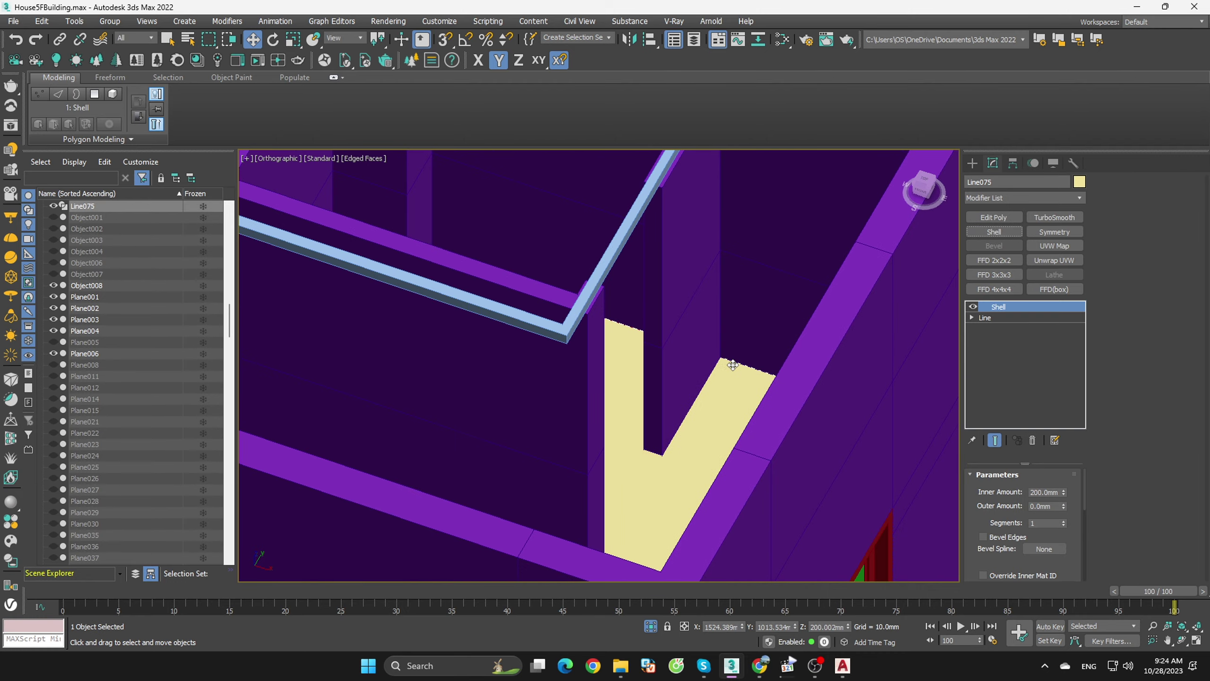
left_click(924, 190)
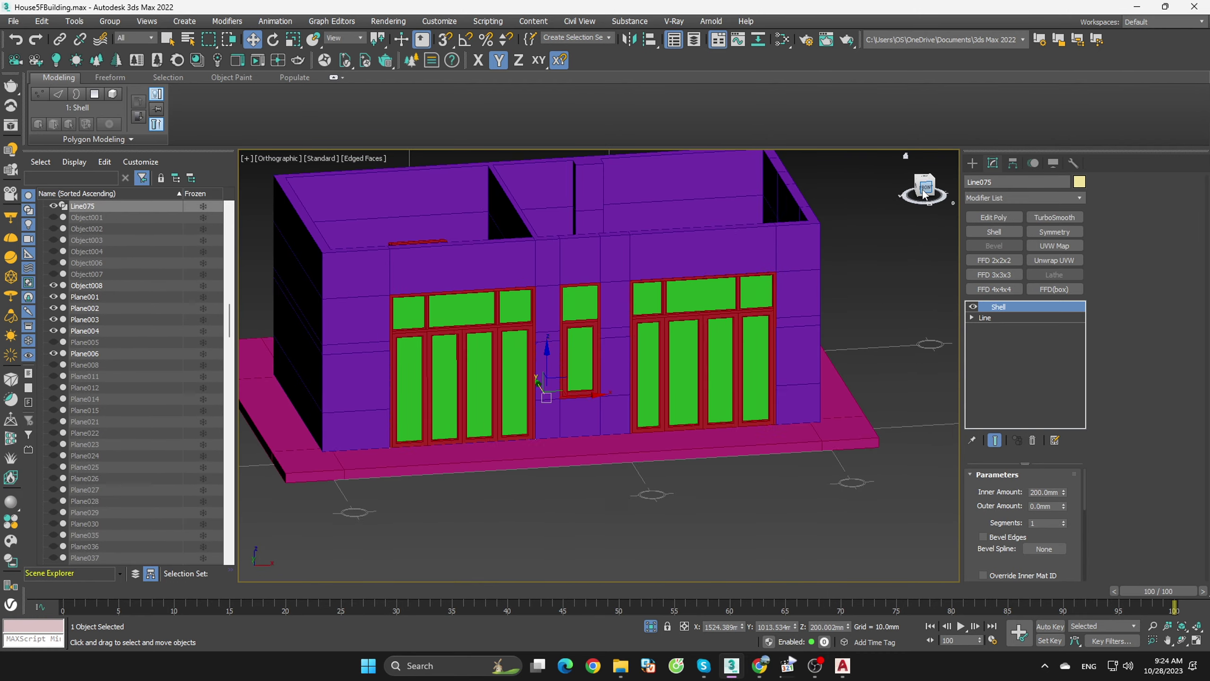
key("F3")
scroll(490, 308, "up", 2)
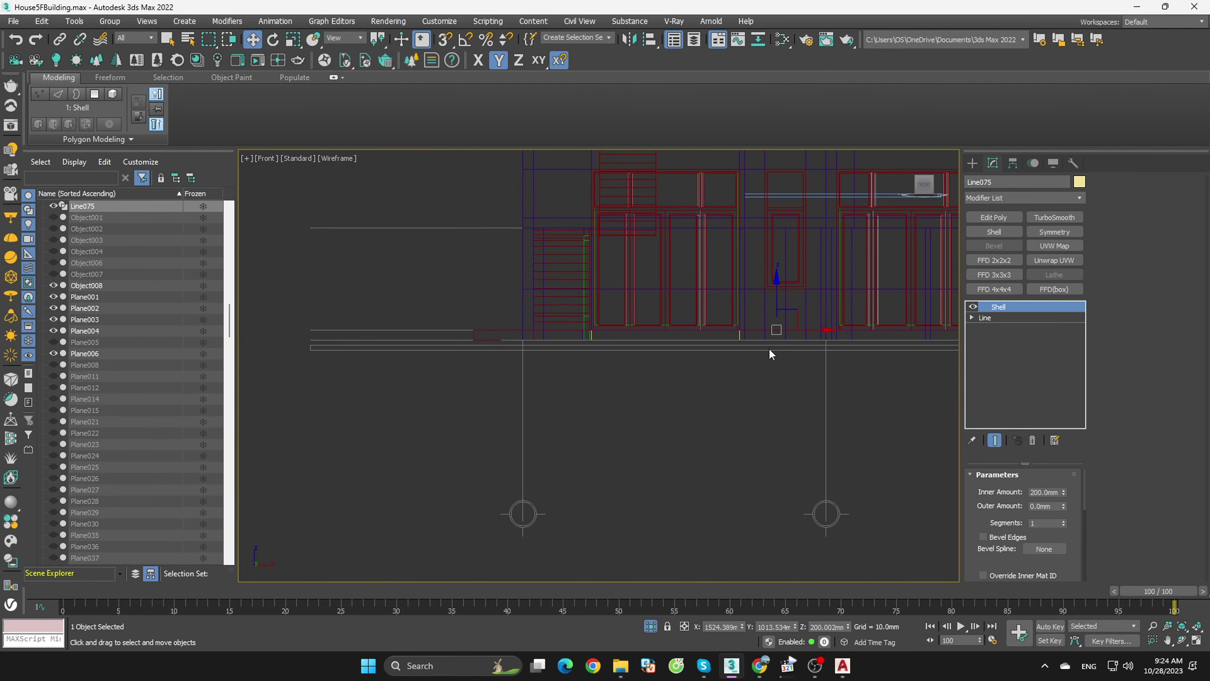
left_click_drag(779, 309, 782, 315)
scroll(781, 317, "up", 2)
scroll(772, 410, "down", 3)
scroll(775, 434, "down", 2)
middle_click_drag(778, 453, 807, 497, "alt")
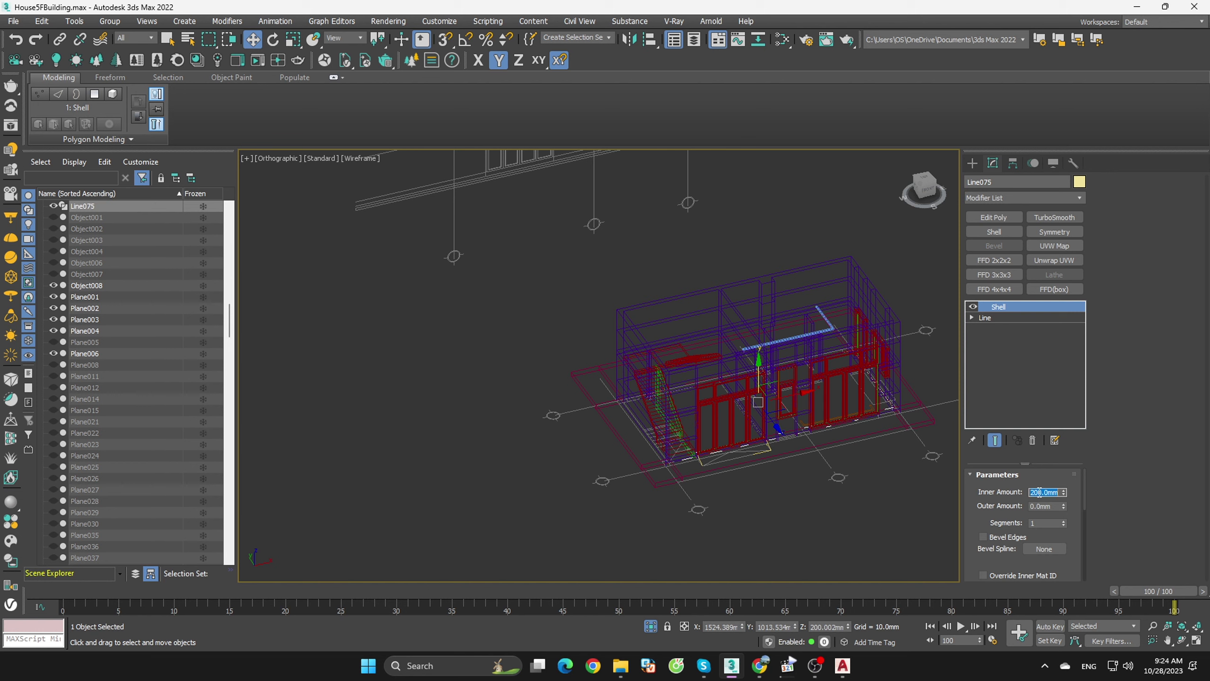
type("10")
key("Return")
left_click(789, 543)
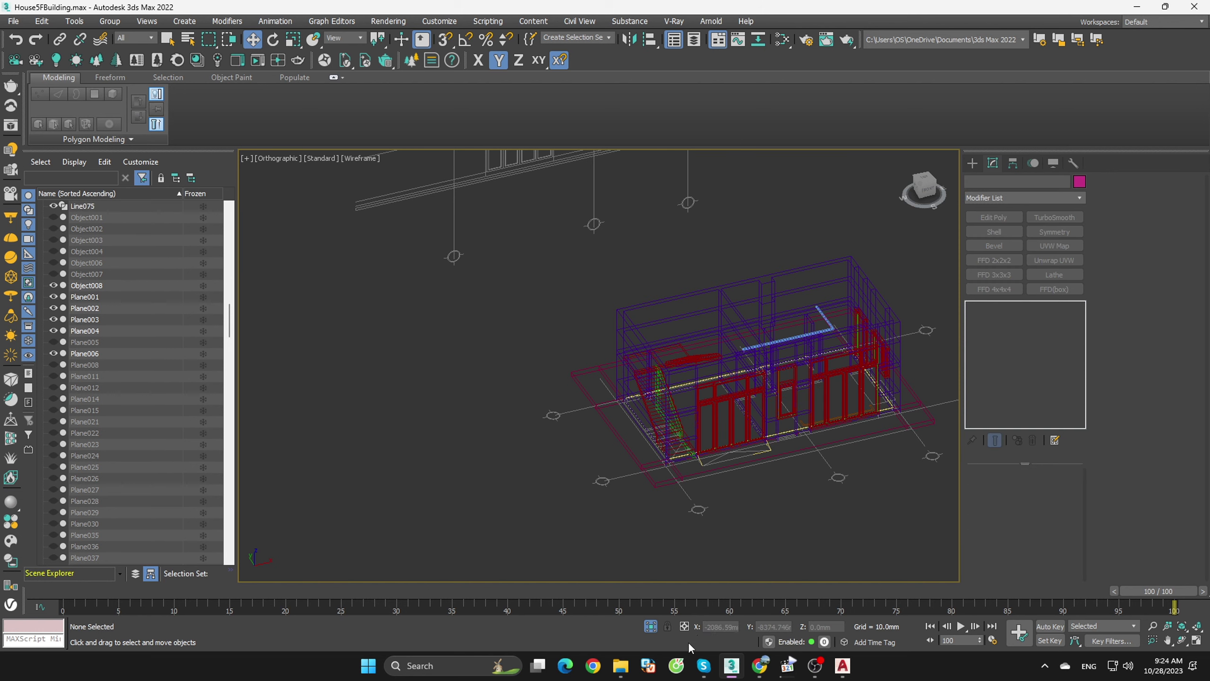